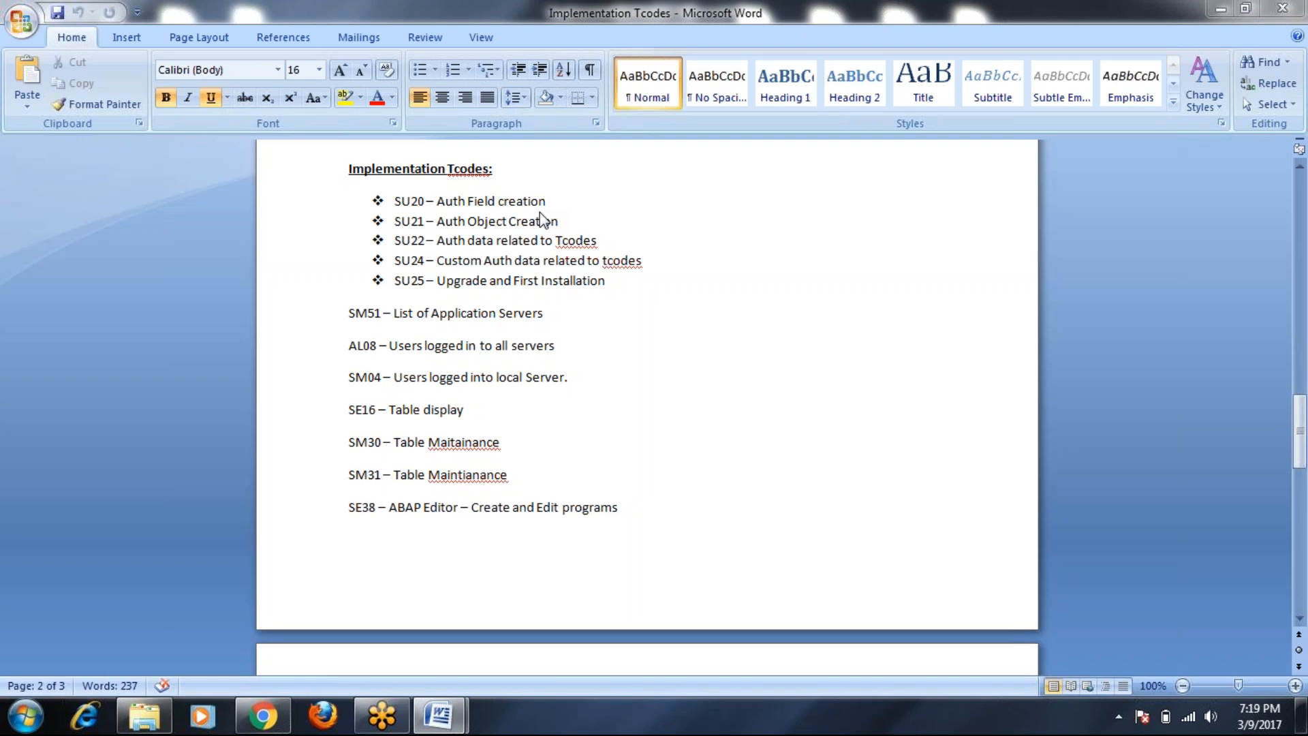
Step: Start SAP Logon and log on to client 001 with the user name and account password
{"action": "left_click", "coordinate": [20, 721]}
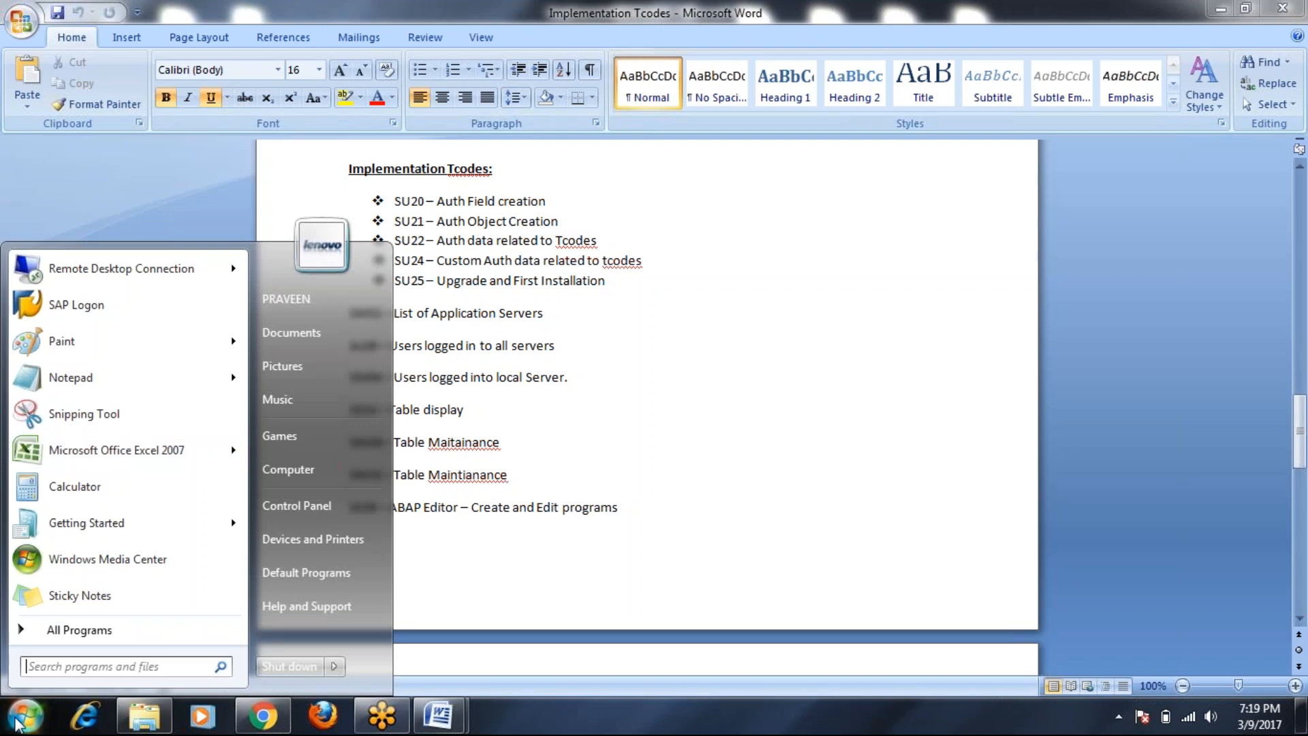
{"action": "left_click", "coordinate": [85, 305]}
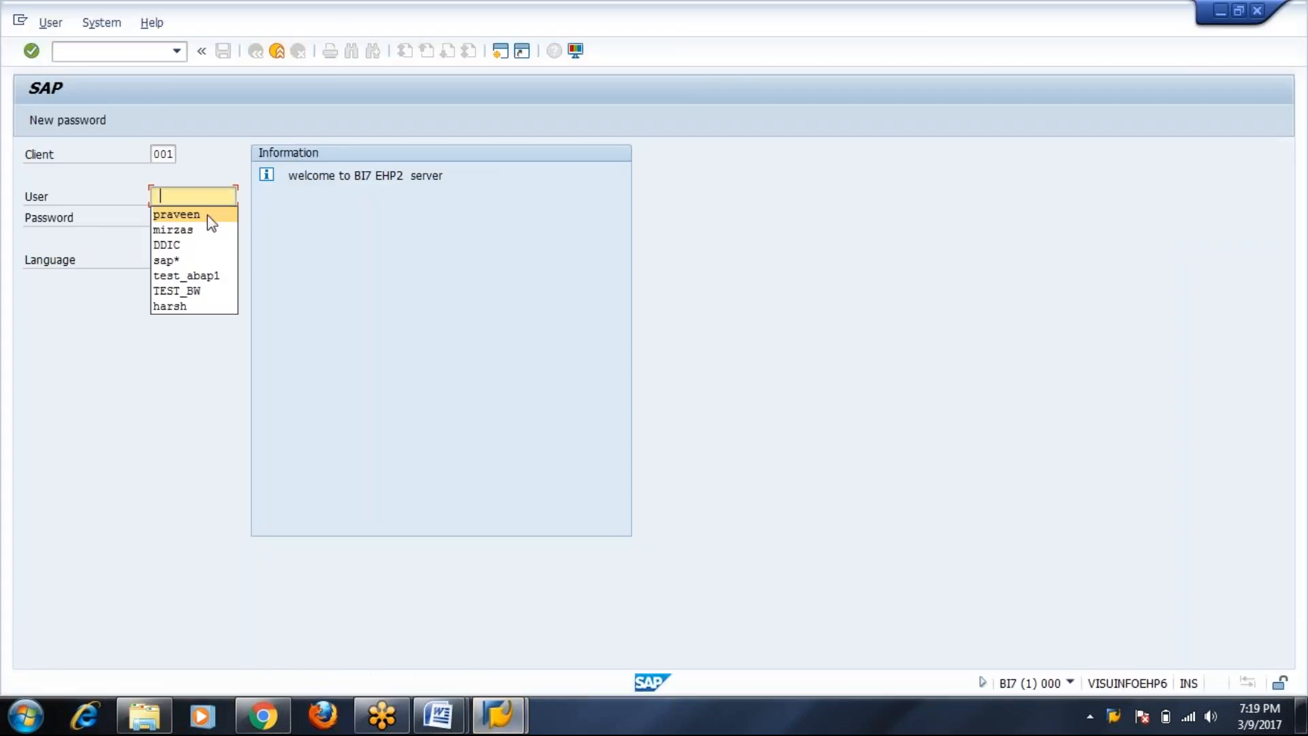
{"action": "left_click", "coordinate": [207, 215]}
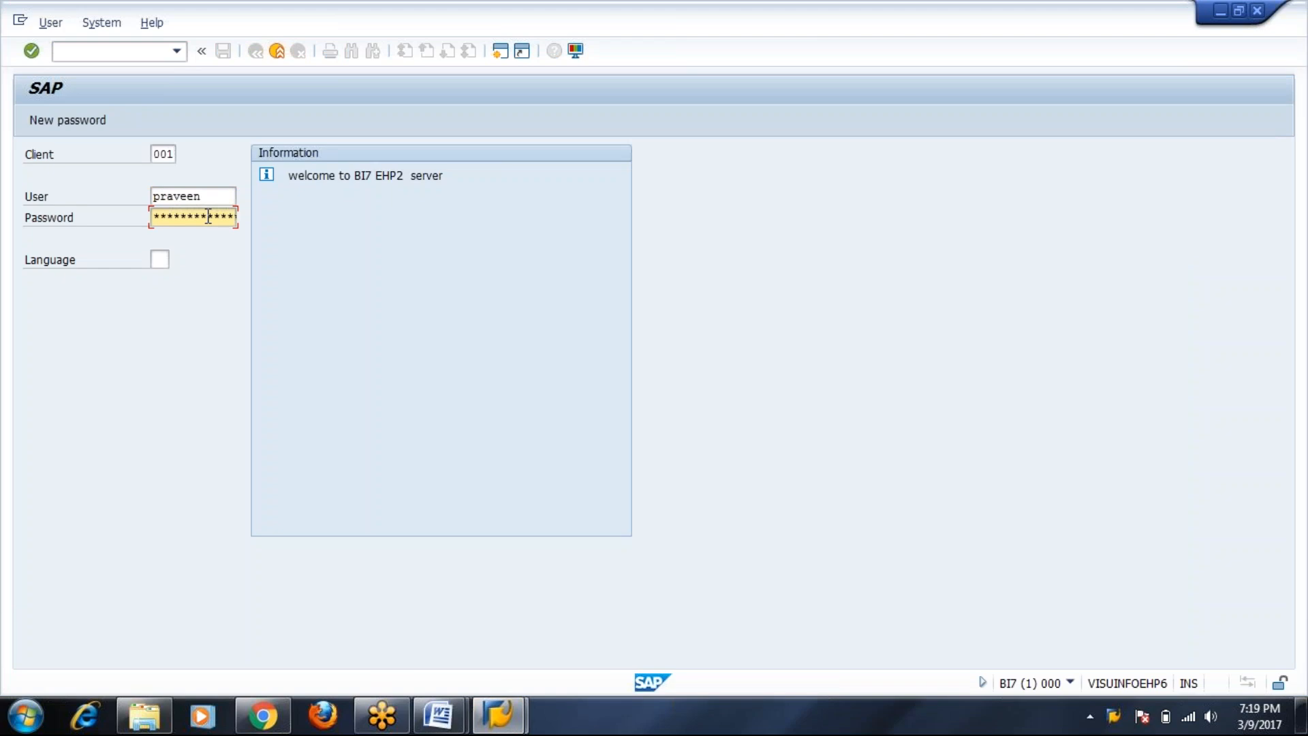
{"action": "type", "text": "*******"}
{"action": "key", "text": "Return"}
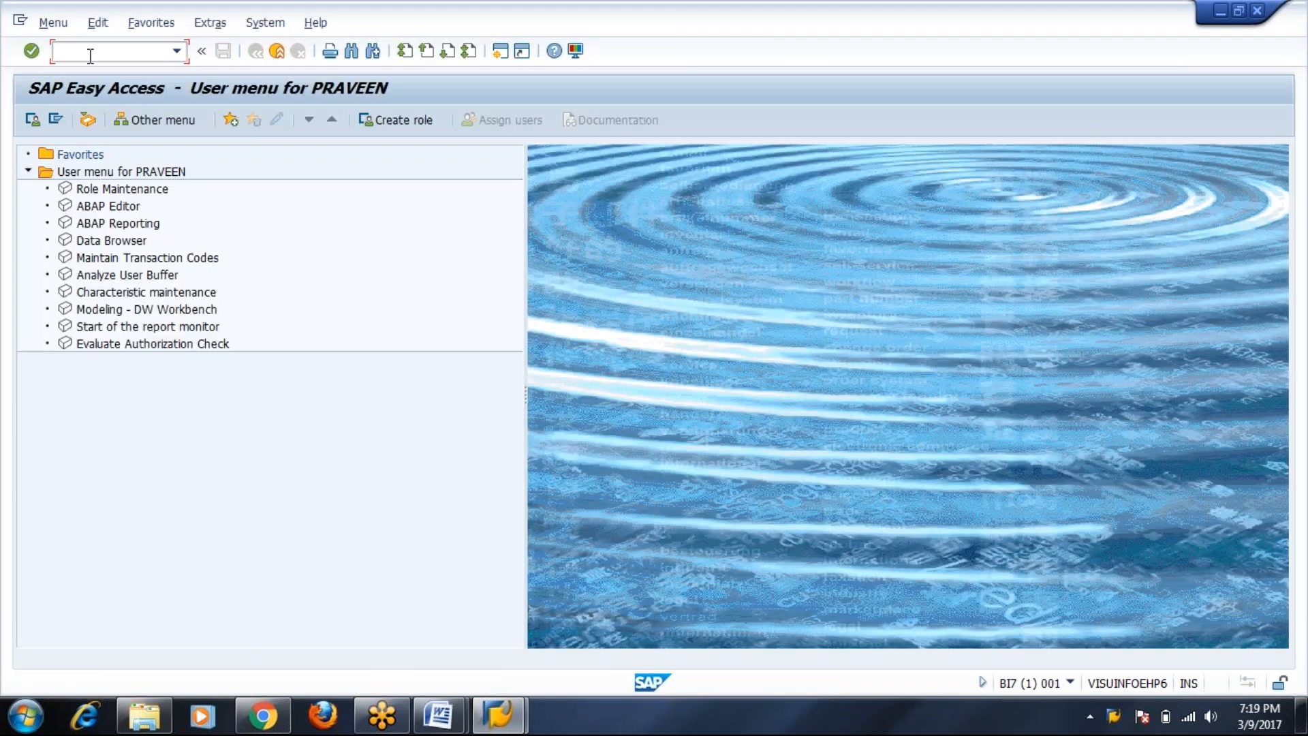
Step: Open transaction SU20 and examine the Authorization fld column in the list of authorization fields
{"action": "type", "text": "su20"}
{"action": "key", "text": "Return"}
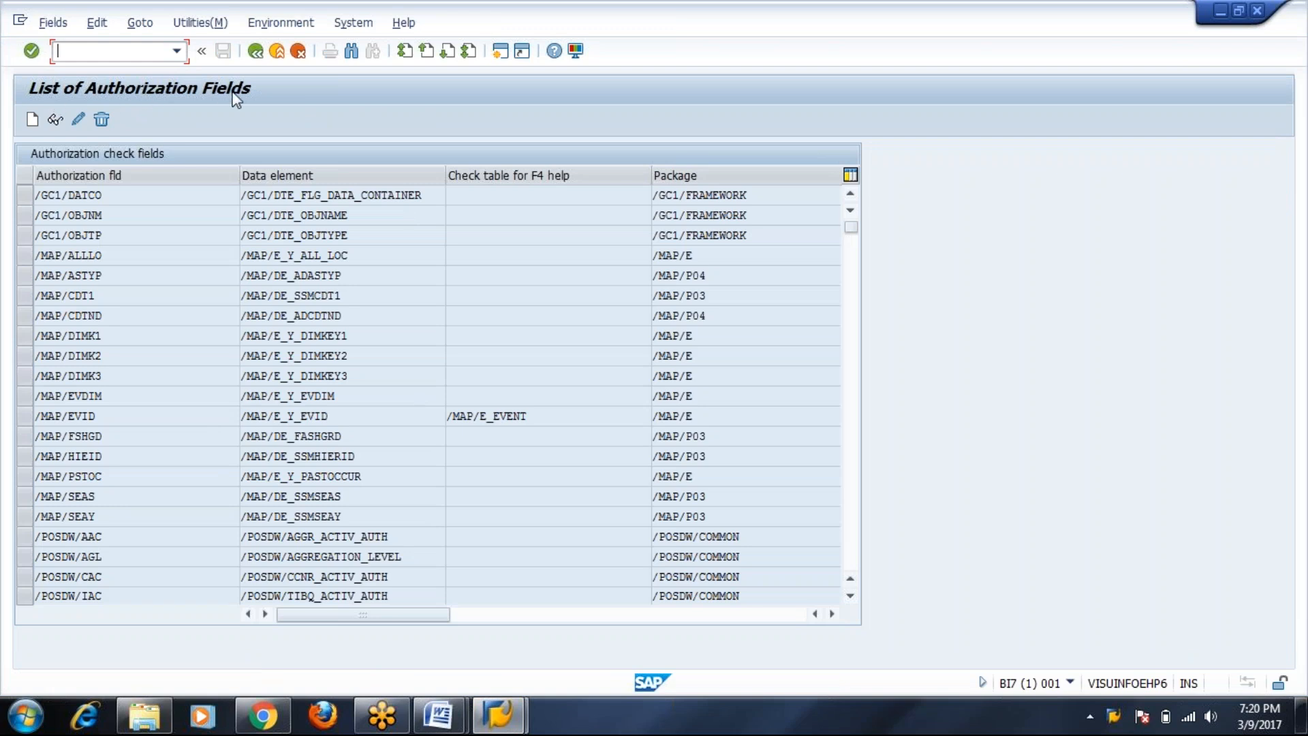
{"action": "left_click", "coordinate": [132, 177]}
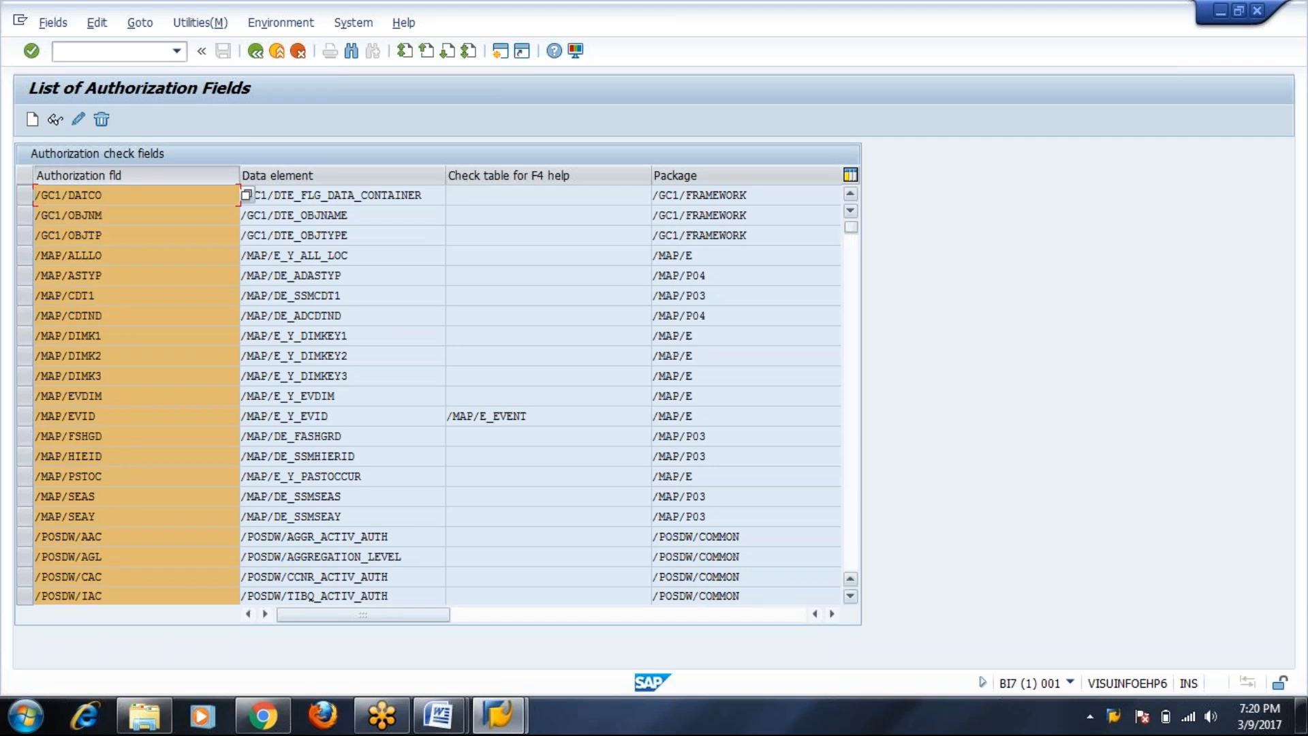
{"action": "mouse_move", "coordinate": [849, 227]}
{"action": "left_mouse_down"}
{"action": "mouse_move", "coordinate": [850, 500]}
{"action": "mouse_move", "coordinate": [850, 232]}
{"action": "left_mouse_up"}
{"action": "left_click", "coordinate": [185, 176]}
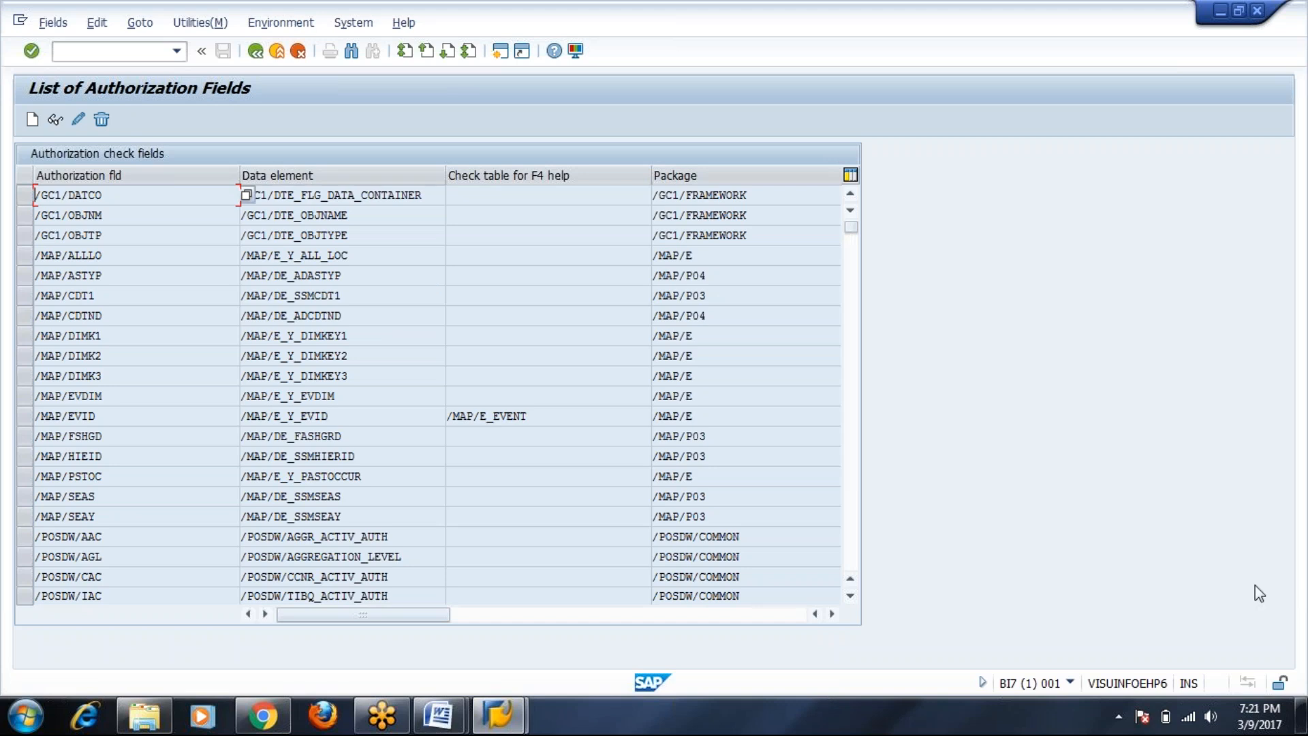
{"action": "key", "text": "alt+Tab"}
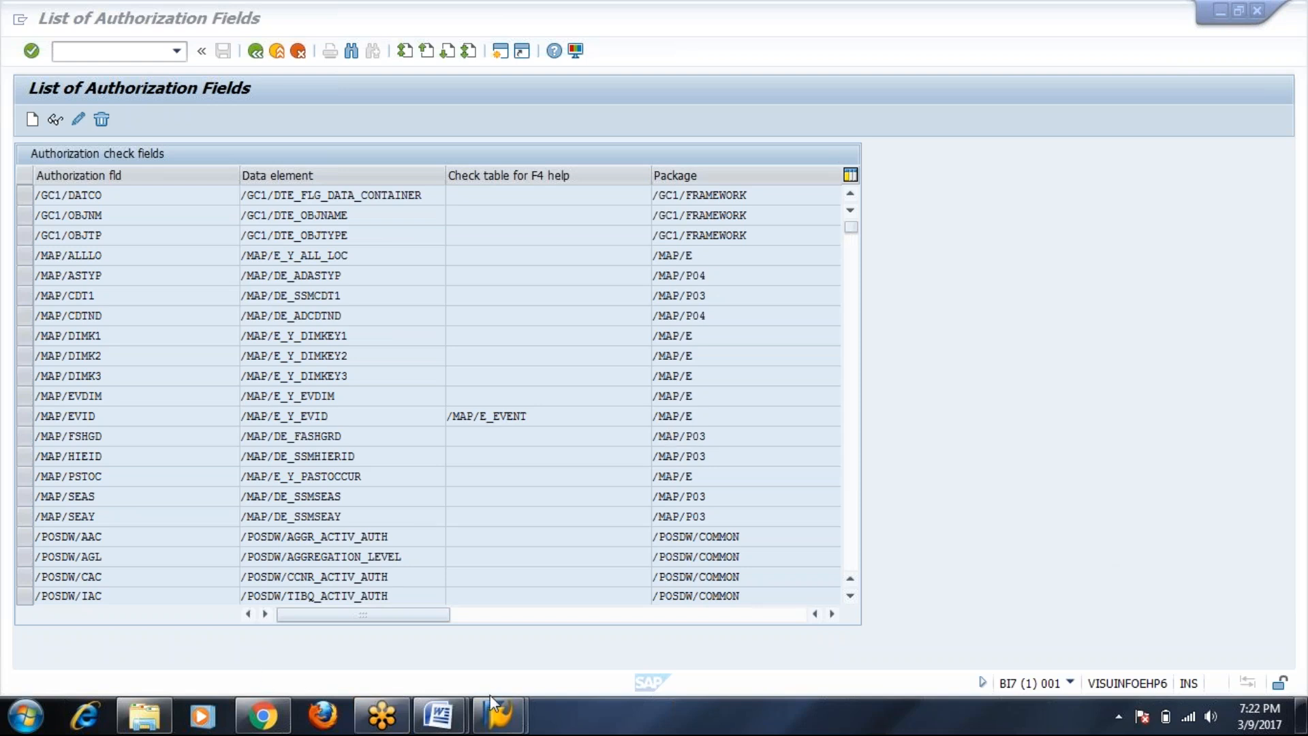
{"action": "mouse_move", "coordinate": [507, 730]}
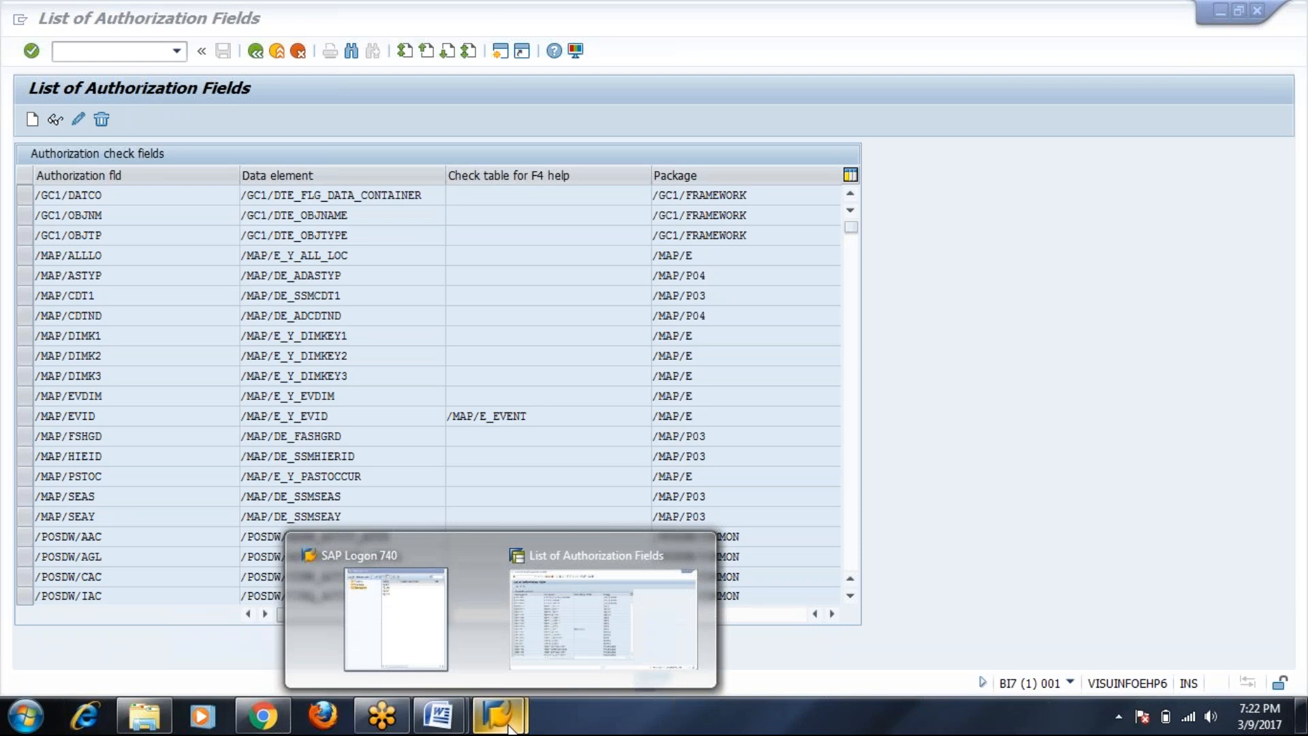
{"action": "left_click", "coordinate": [534, 648]}
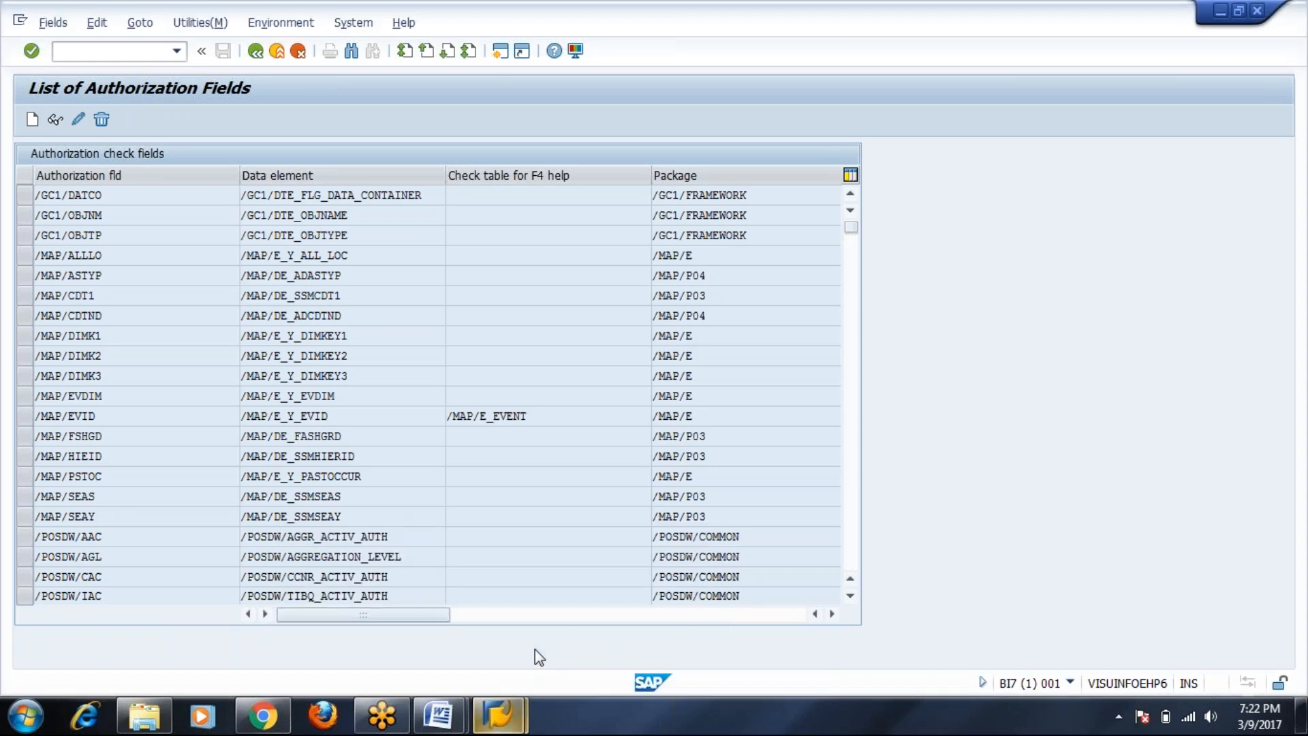
Step: Minimize the SAP window and the Implementation Tcodes document, and close the empty Word window to reach the SAP Security folder
{"action": "left_click", "coordinate": [438, 723]}
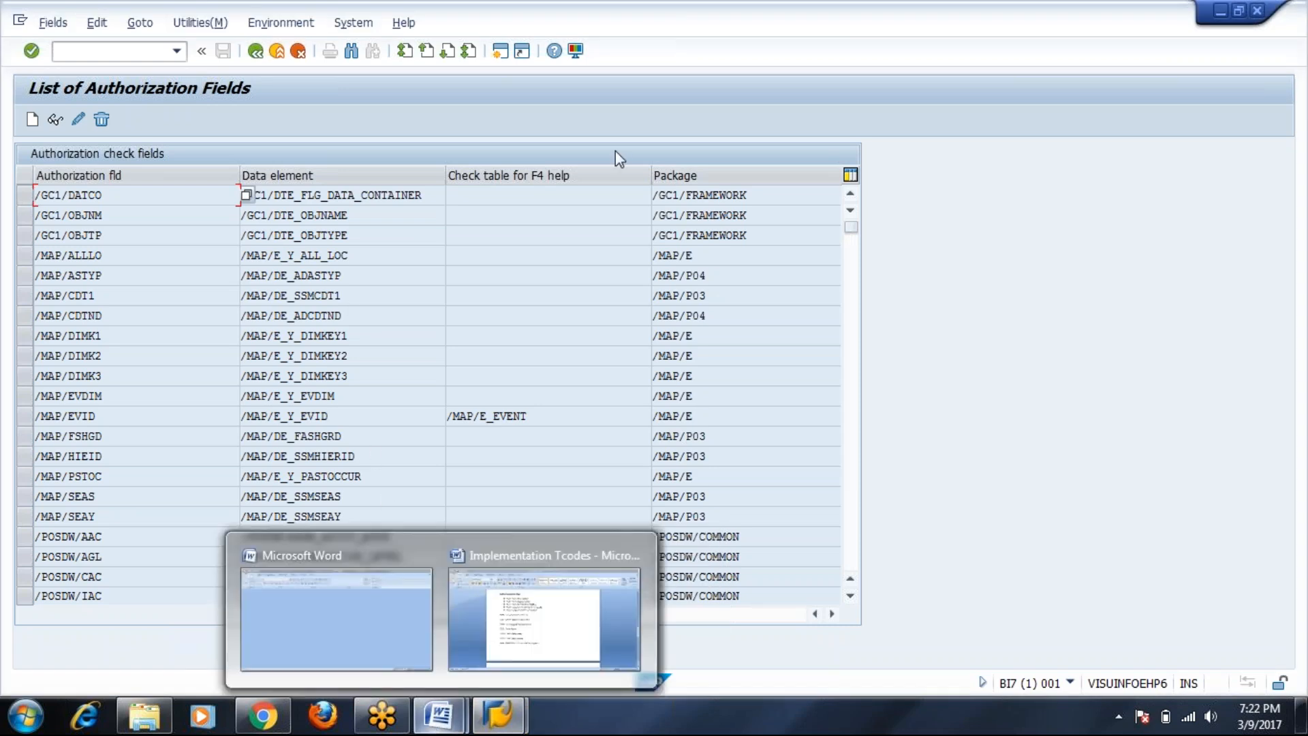
{"action": "left_click", "coordinate": [1221, 10]}
{"action": "left_click", "coordinate": [850, 107]}
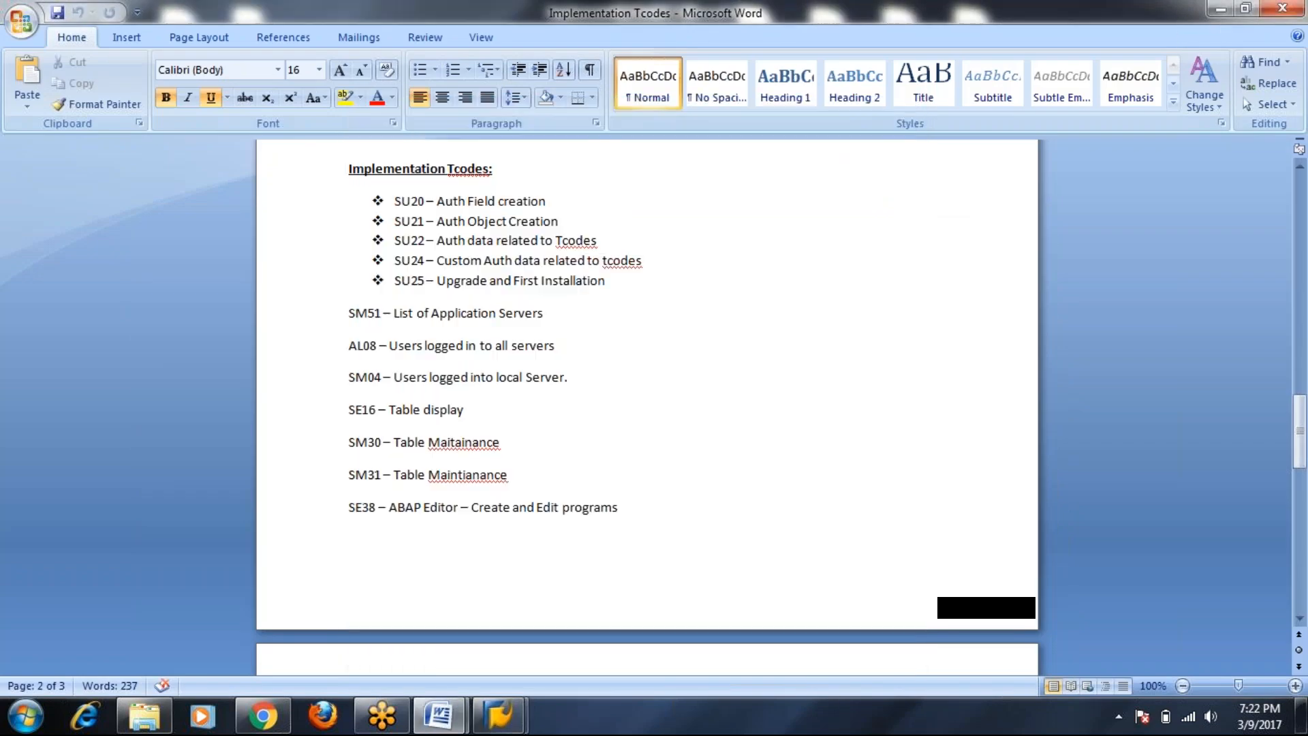
{"action": "left_click", "coordinate": [1223, 10]}
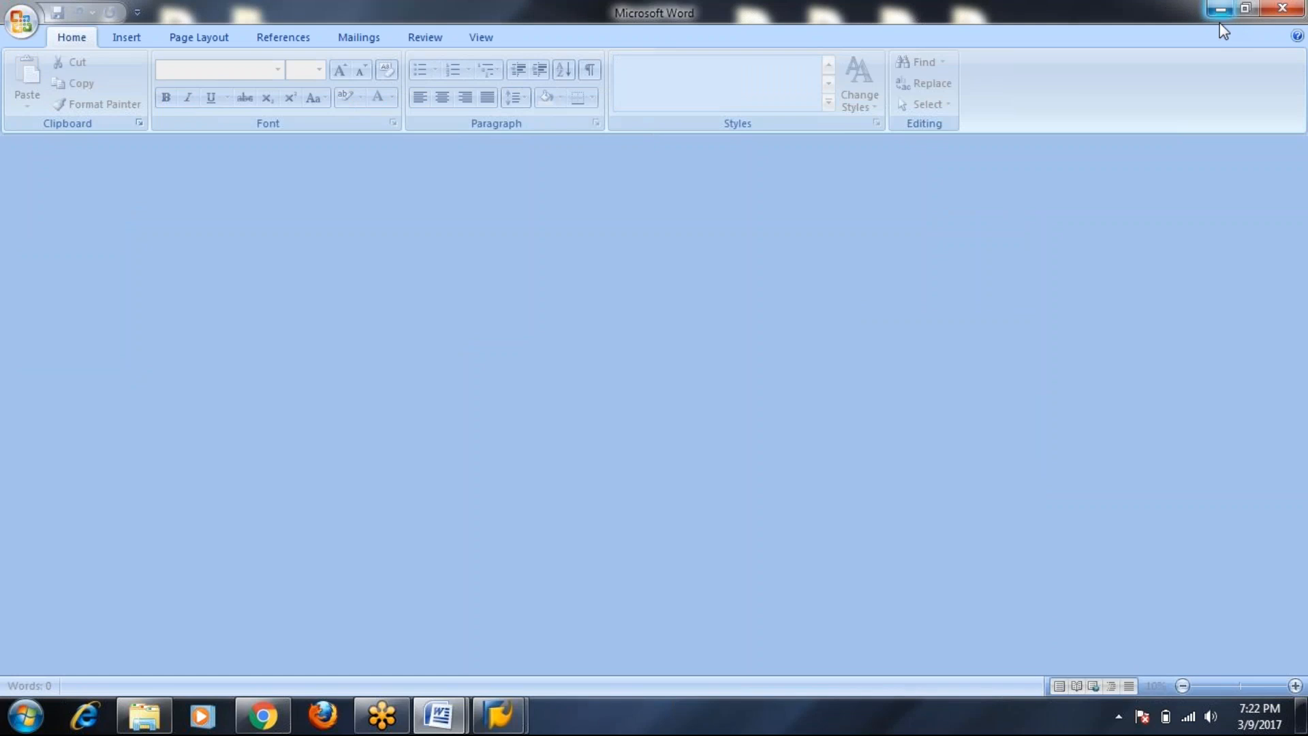
{"action": "left_click", "coordinate": [1284, 8]}
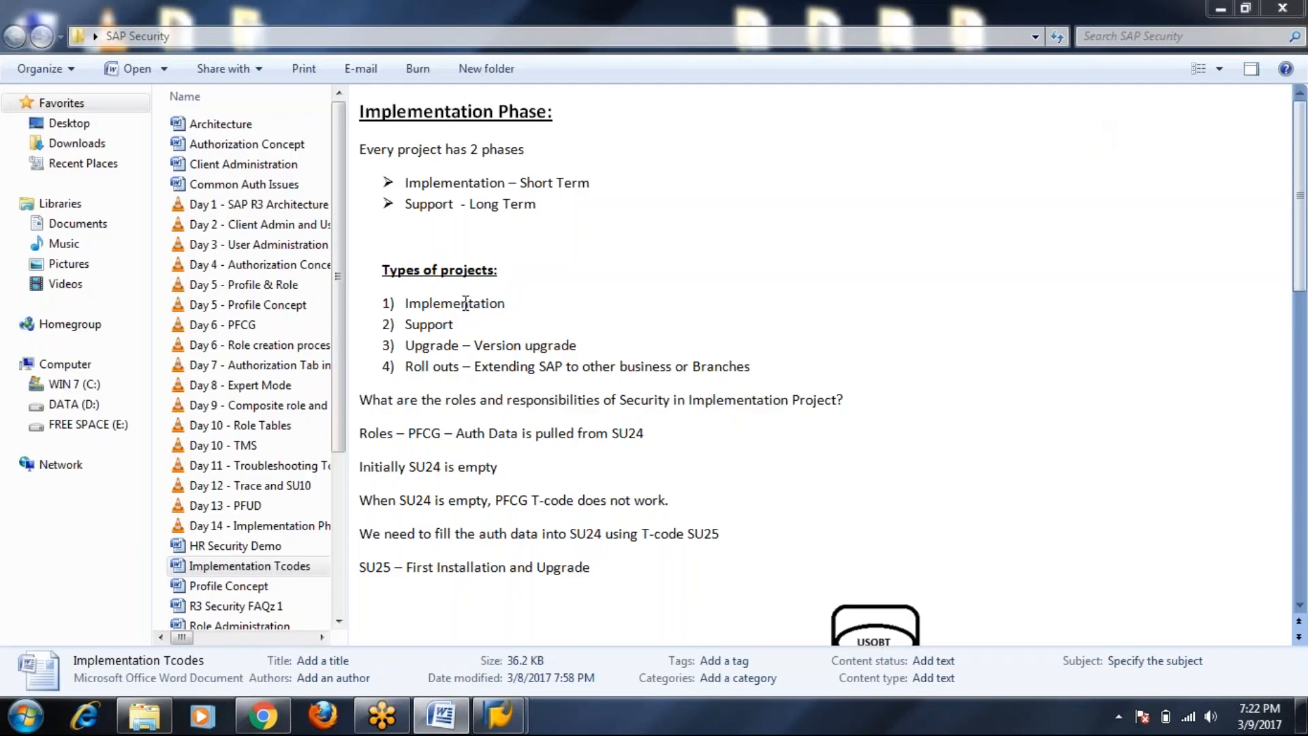
Step: Find the Security Tcodes workbook in the SAP Security folder and open it in Excel
{"action": "scroll", "coordinate": [247, 524], "scroll_direction": "down", "scroll_amount": 4}
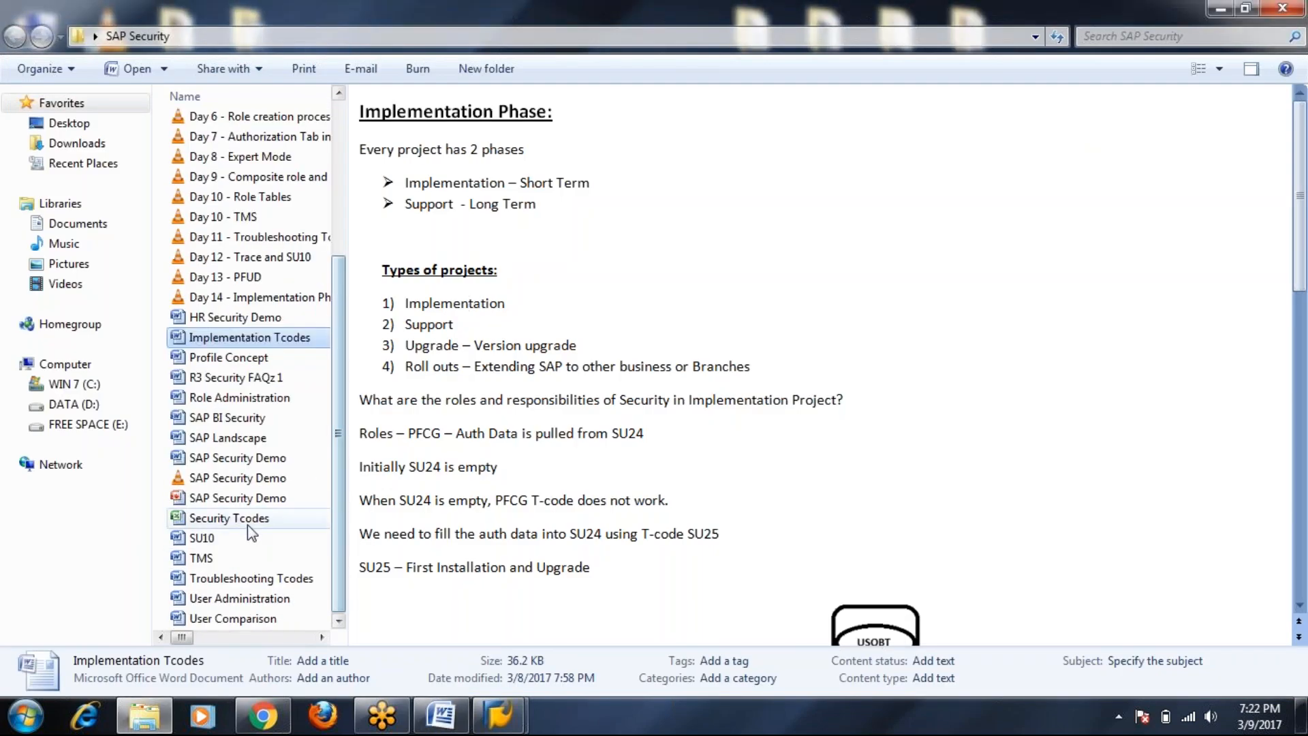
{"action": "scroll", "coordinate": [239, 463], "scroll_direction": "up", "scroll_amount": 1}
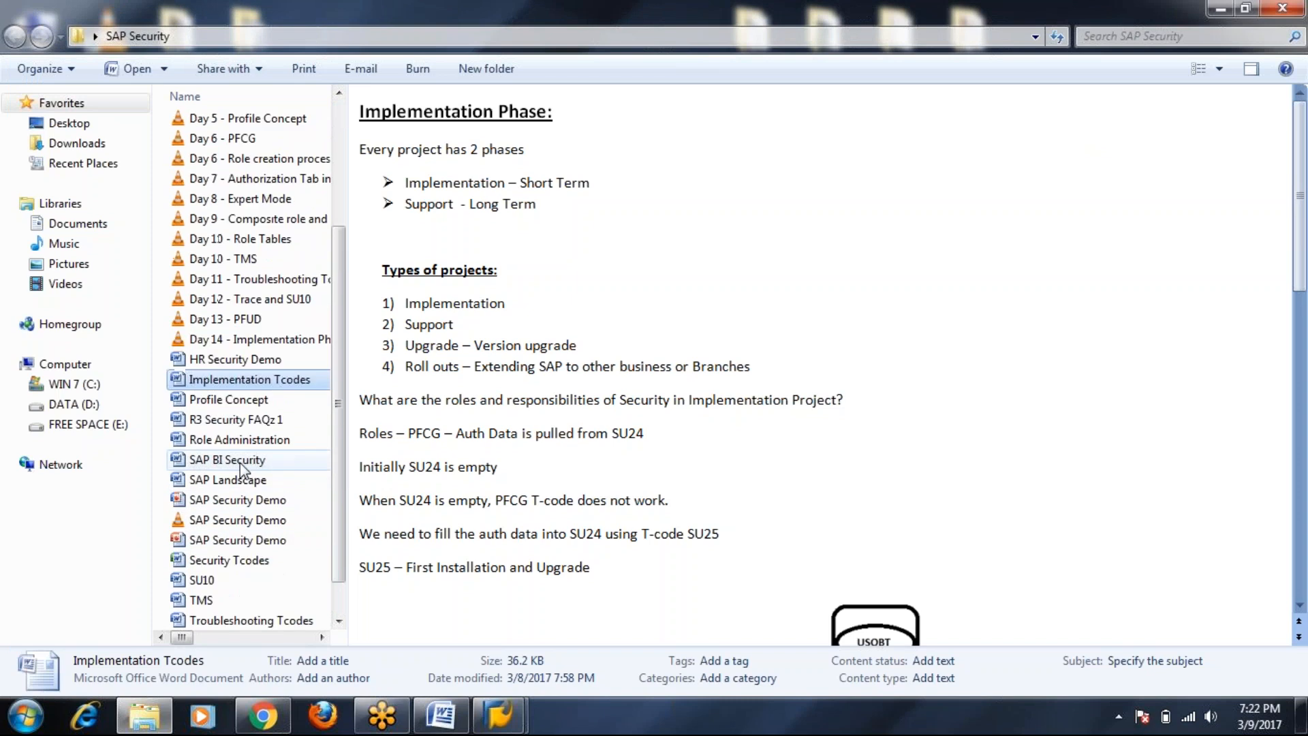
{"action": "scroll", "coordinate": [240, 464], "scroll_direction": "up", "scroll_amount": 3}
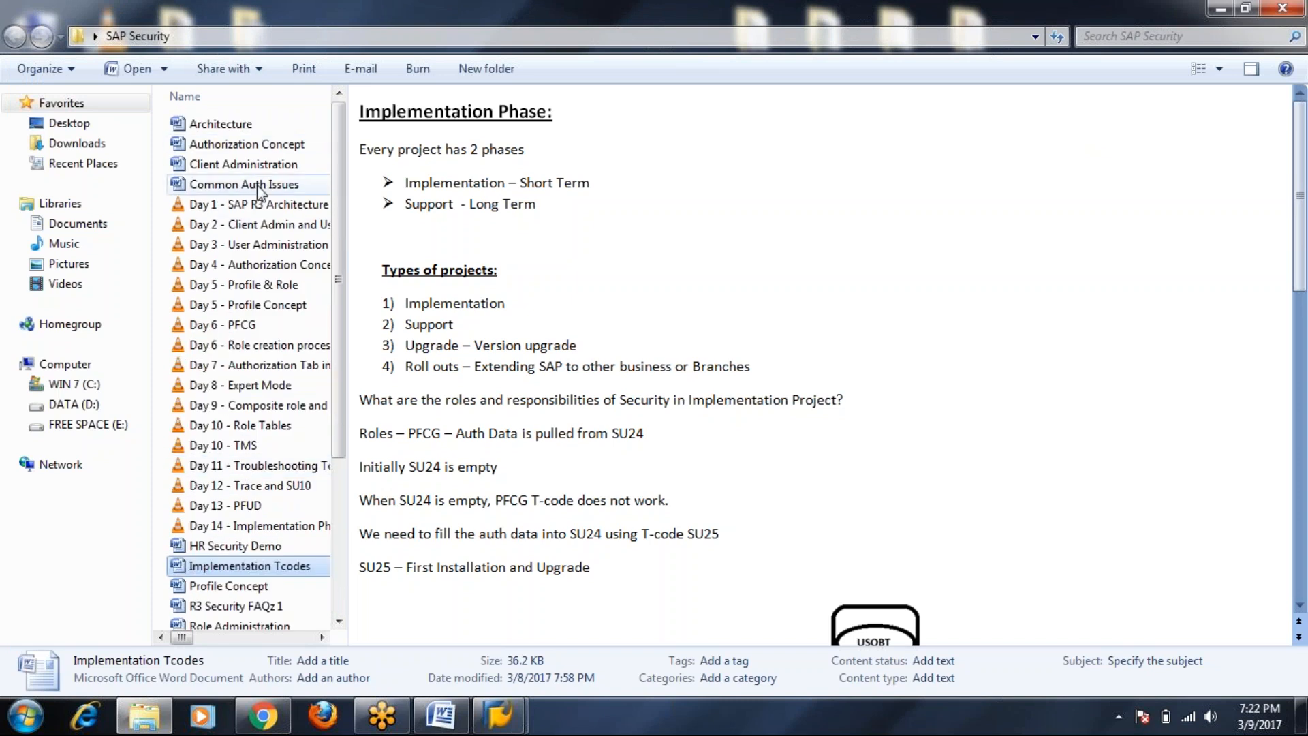
{"action": "scroll", "coordinate": [254, 205], "scroll_direction": "down", "scroll_amount": 4}
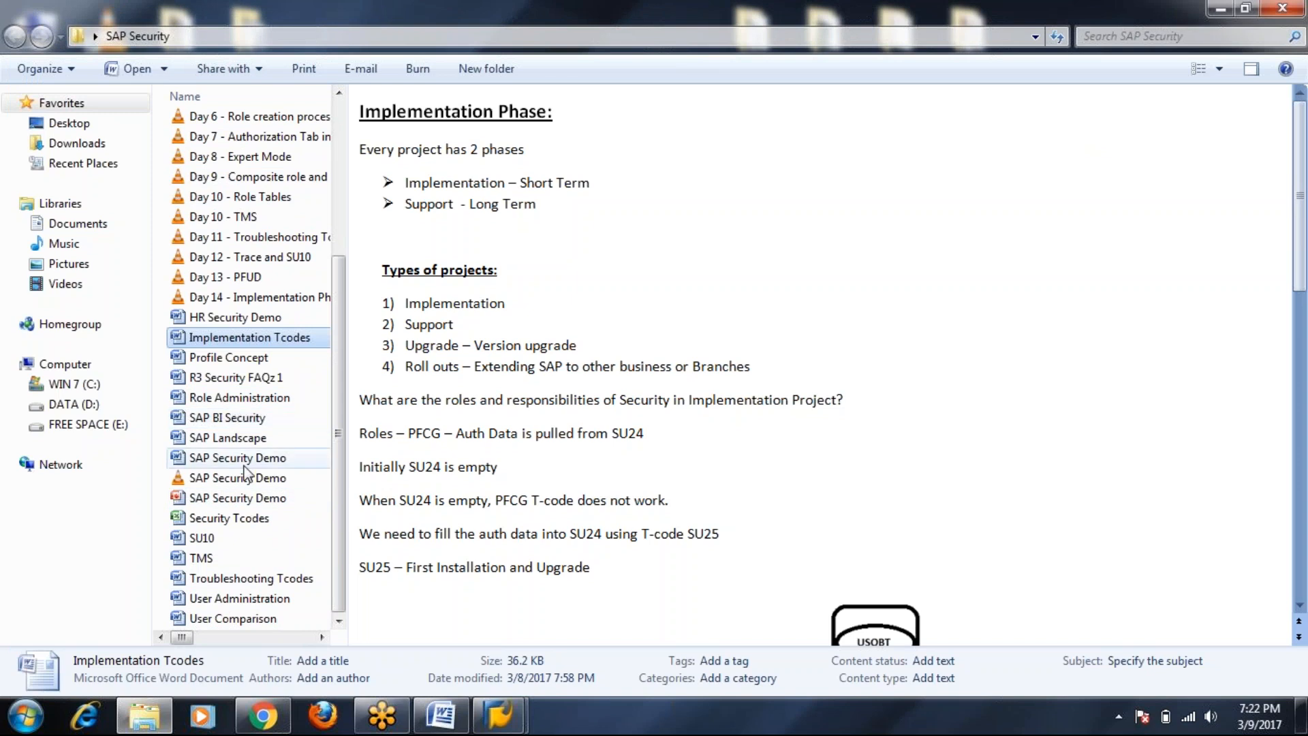
{"action": "double_click", "coordinate": [251, 522]}
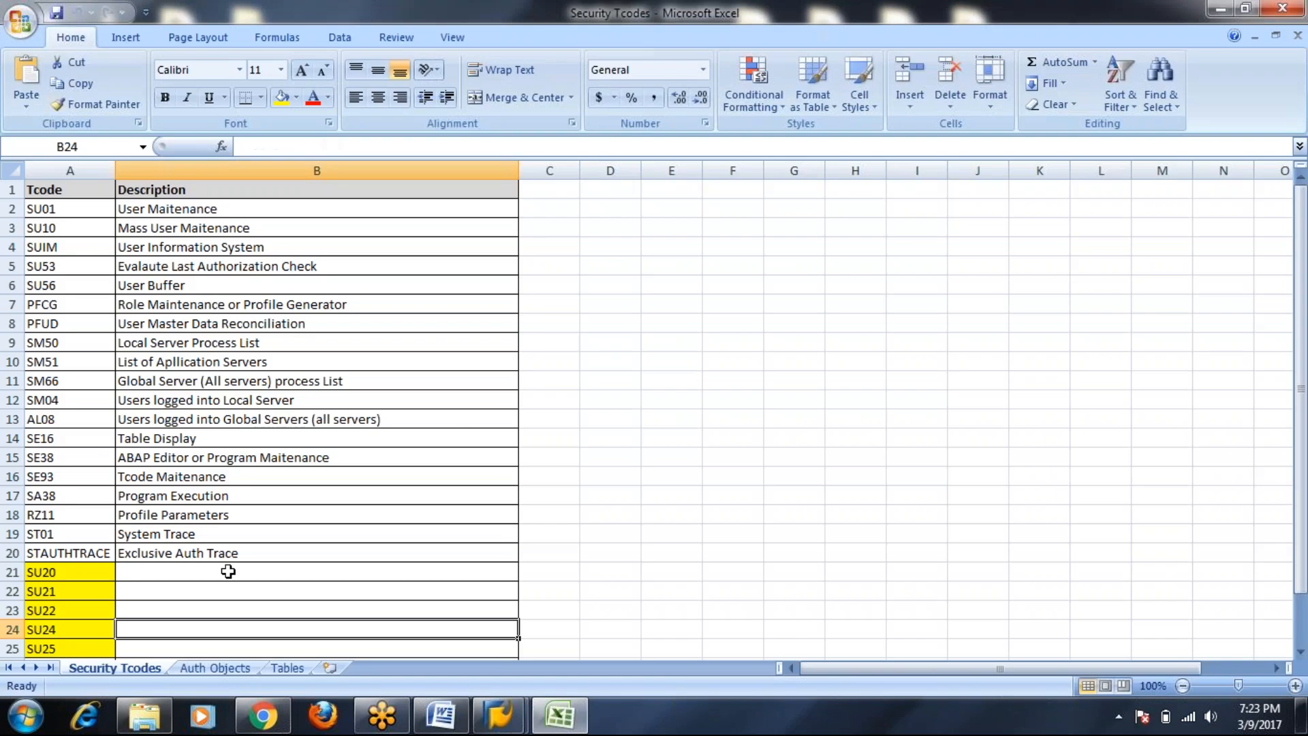
Step: On the Auth Objects sheet, enter the heading "User Administartion" in cell A1 and auto-fit column A to it
{"action": "left_click", "coordinate": [212, 669]}
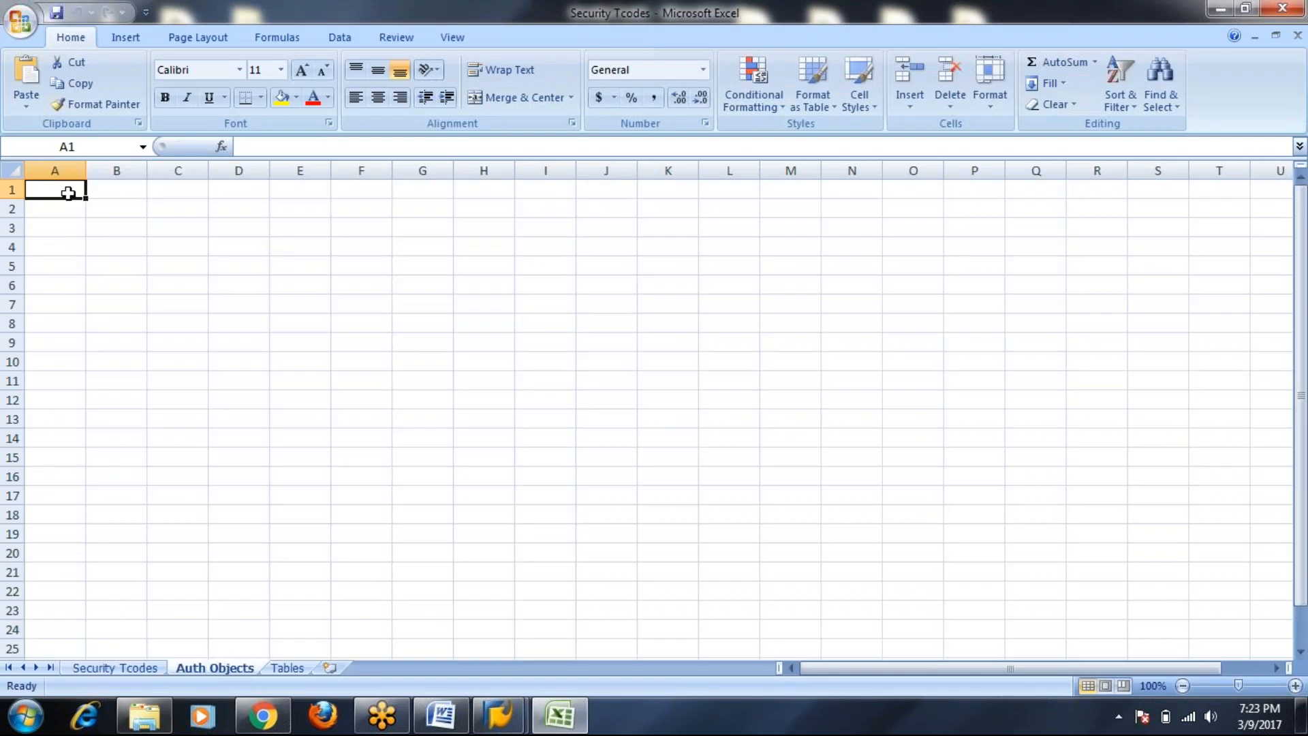
{"action": "type", "text": "User"}
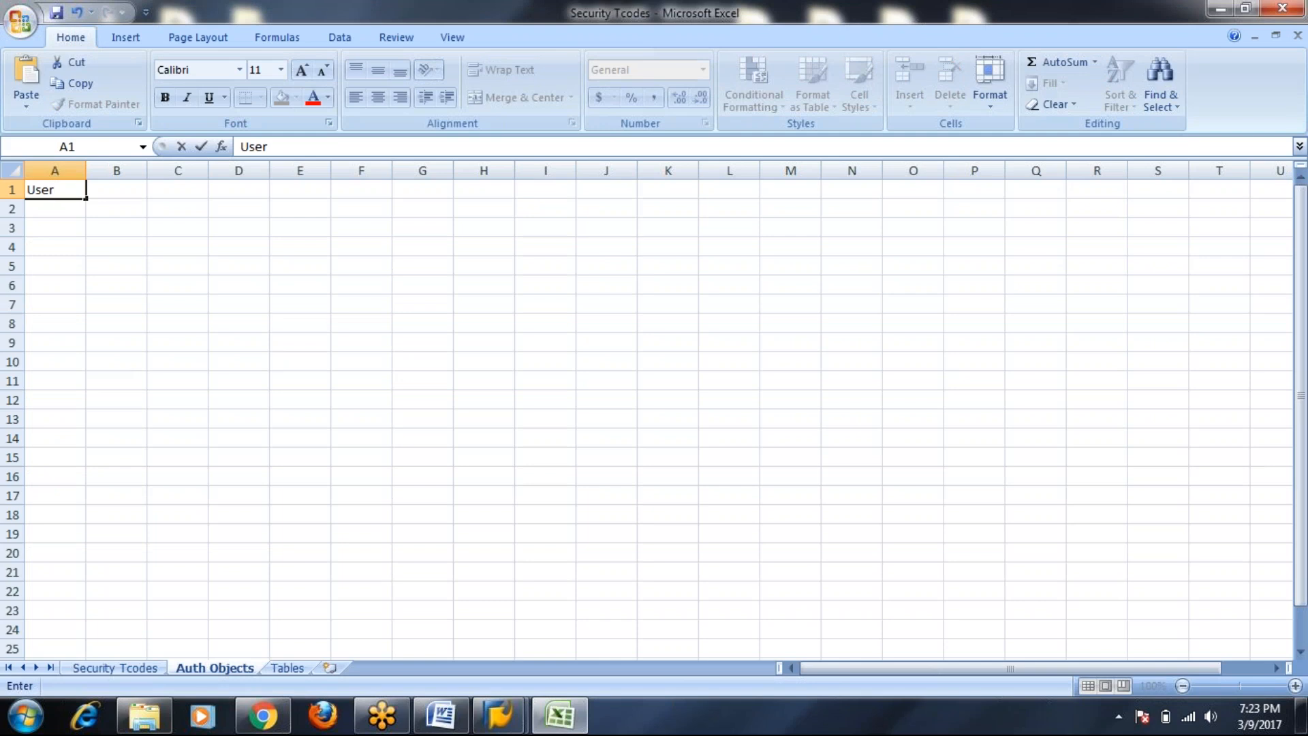
{"action": "type", "text": " Administartion"}
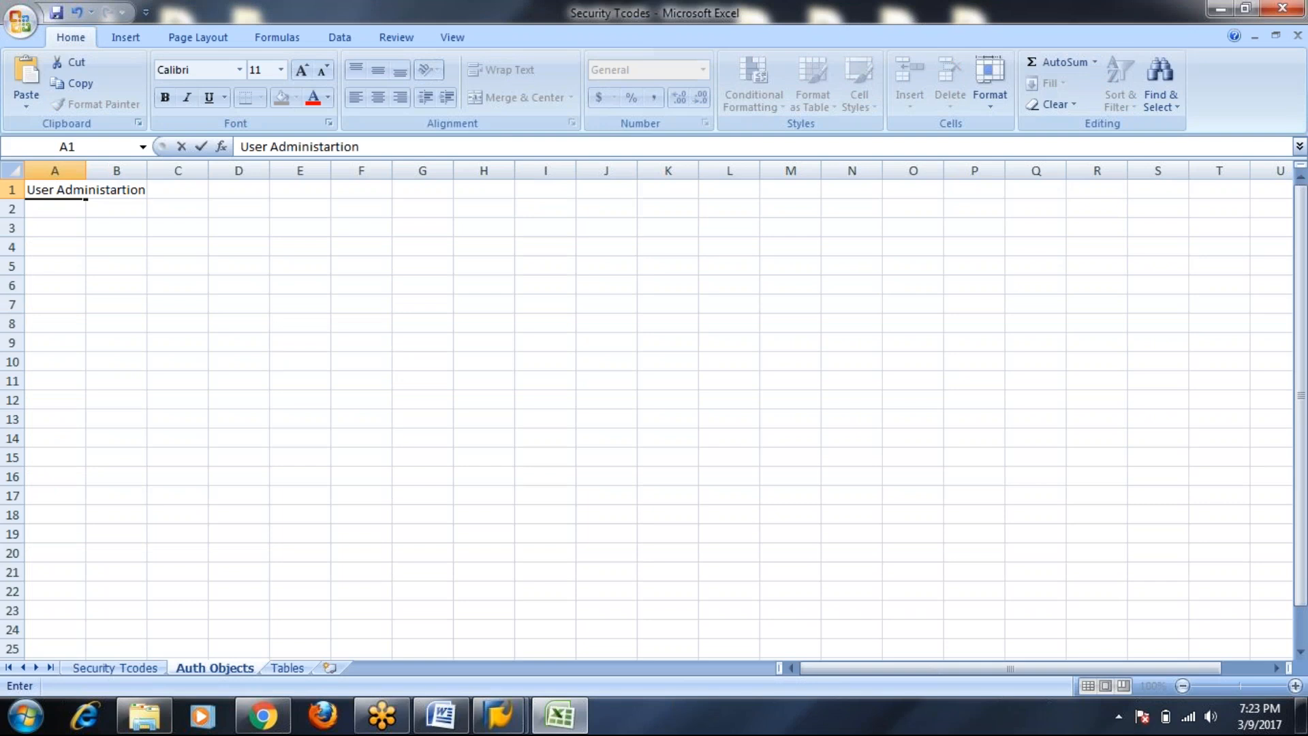
{"action": "key", "text": "Return"}
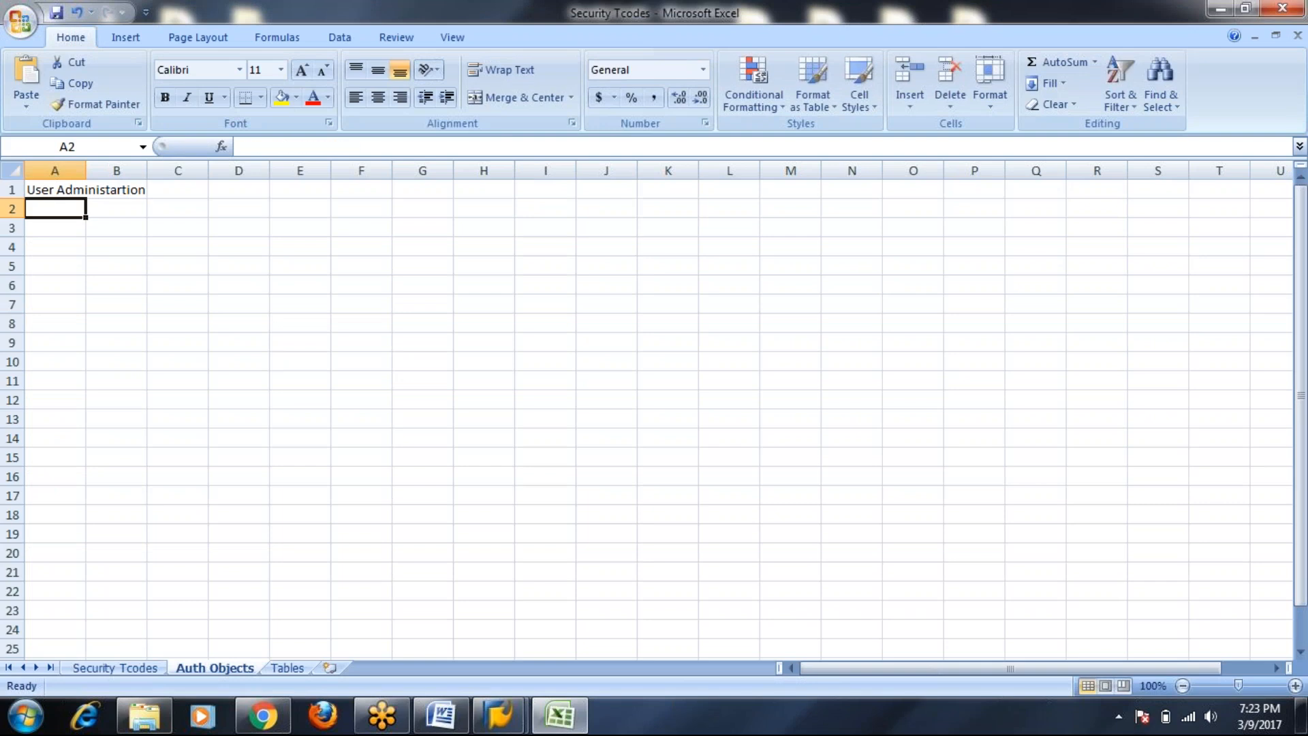
{"action": "left_click", "coordinate": [93, 190]}
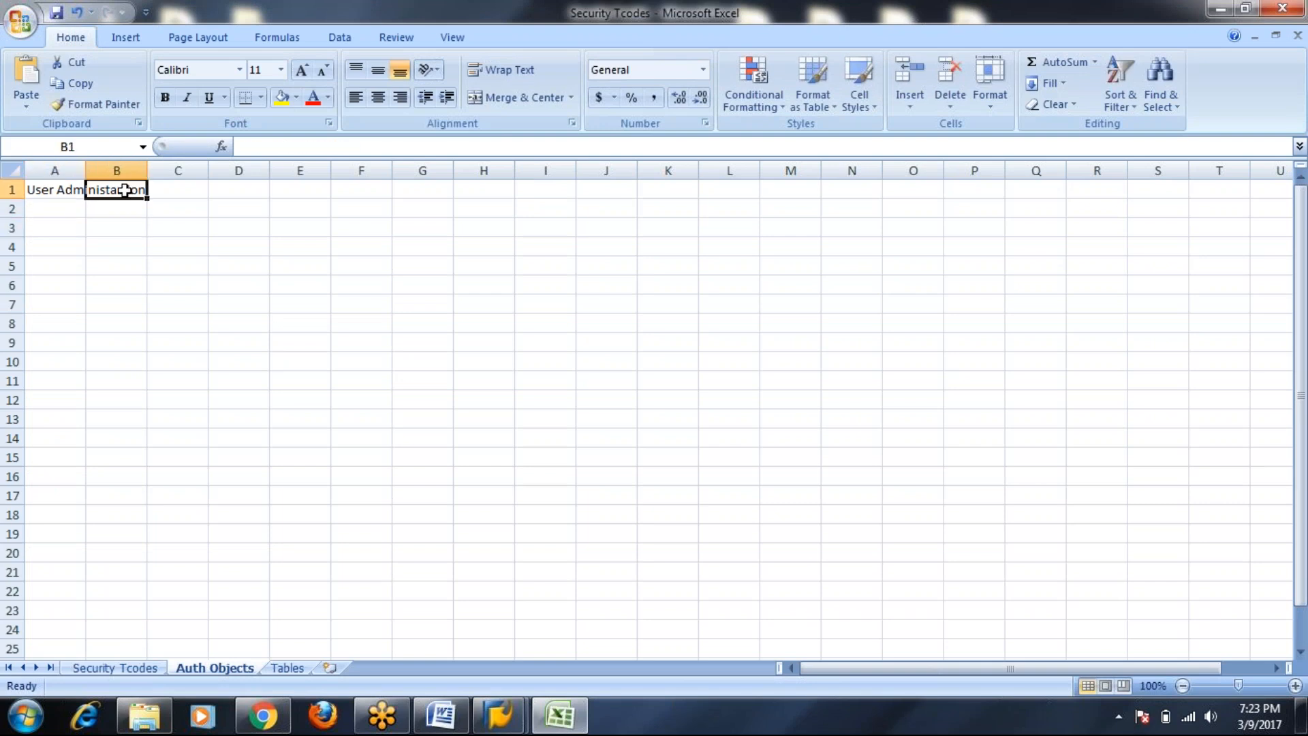
{"action": "double_click", "coordinate": [85, 171]}
Step: Correct the spelling of the heading in cell A1 to "User Administration"
{"action": "left_click", "coordinate": [81, 190]}
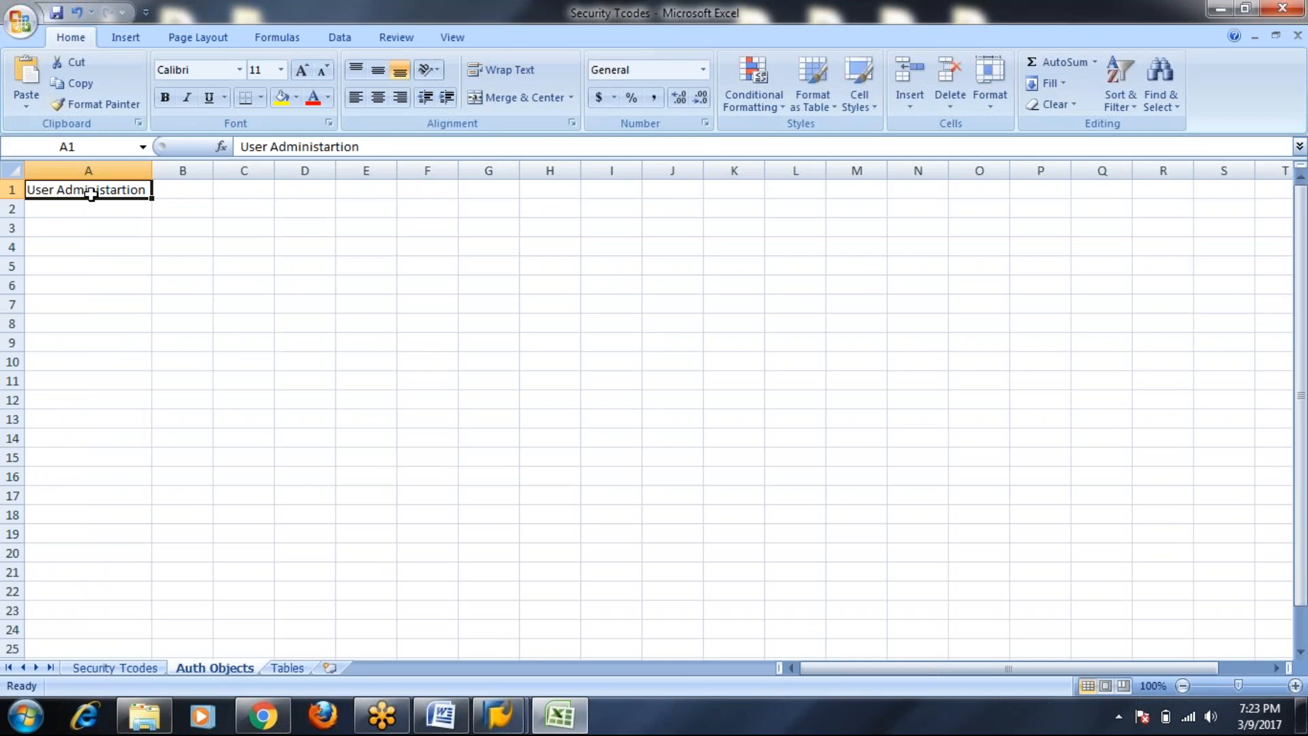
{"action": "left_click", "coordinate": [332, 146]}
{"action": "key", "text": "BackSpace"}
{"action": "key", "text": "BackSpace"}
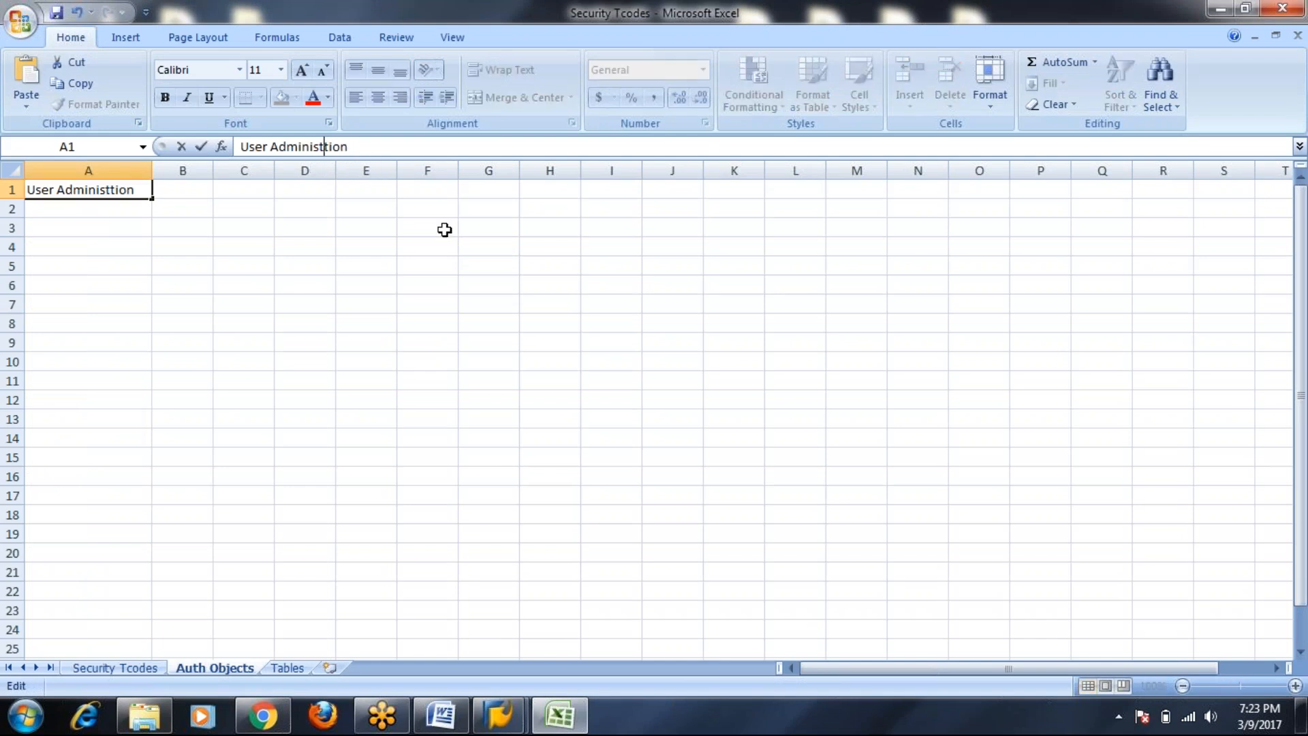
{"action": "type", "text": "ra"}
{"action": "left_click", "coordinate": [106, 263]}
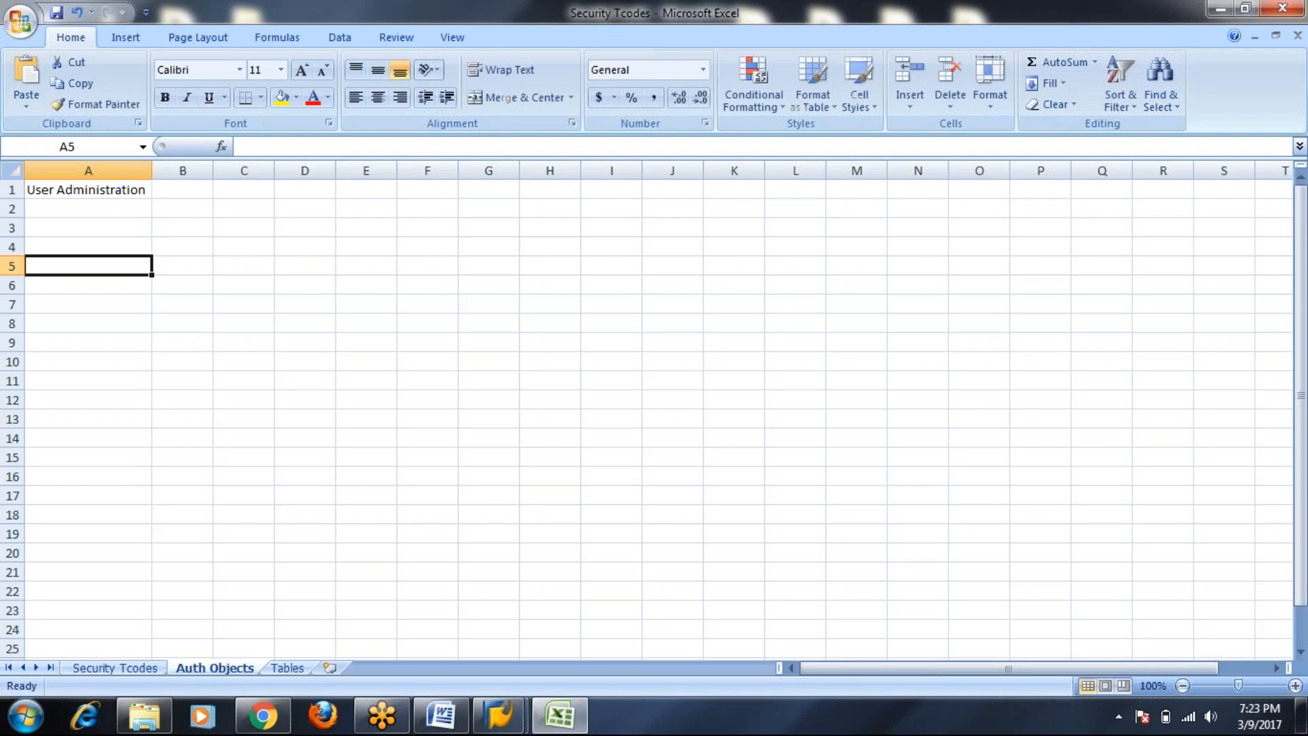
Step: Enter the authorization objects S_USER_GRP in cell A2 and S_USER_AGR in cell A3
{"action": "left_click", "coordinate": [102, 212]}
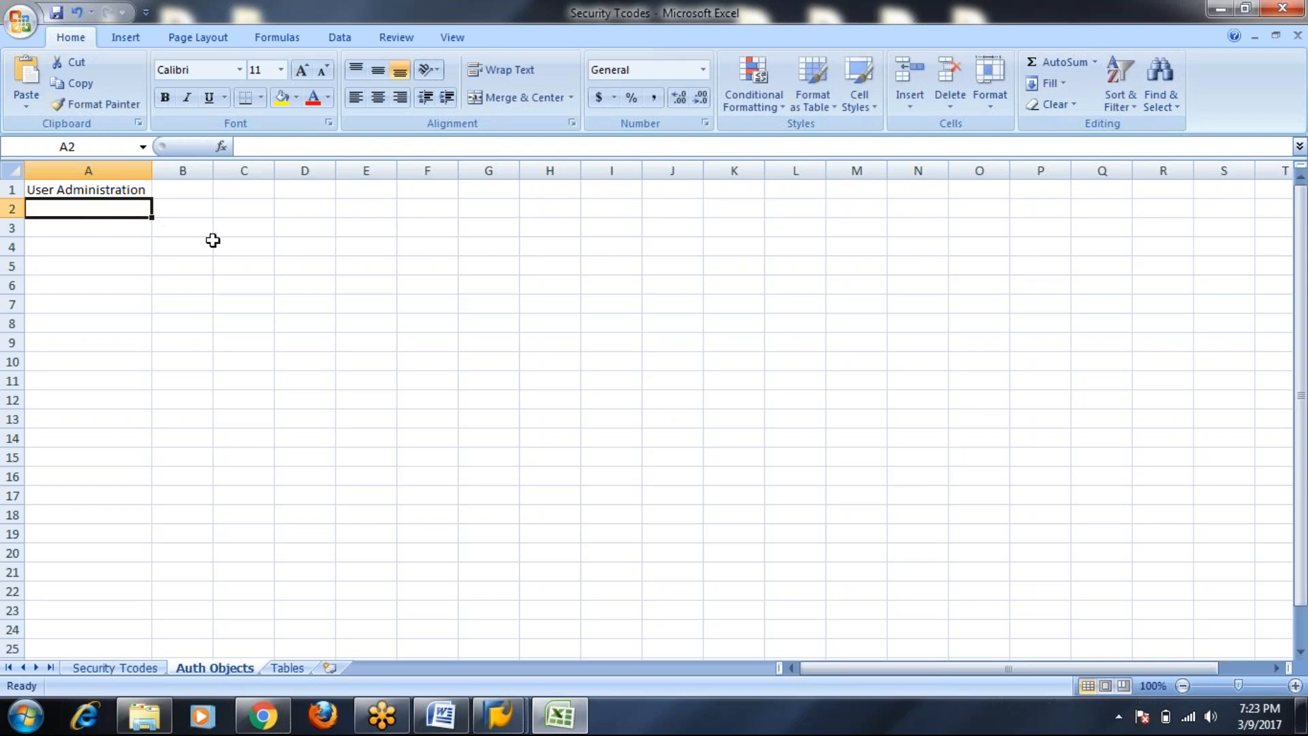
{"action": "type", "text": "S_USER"}
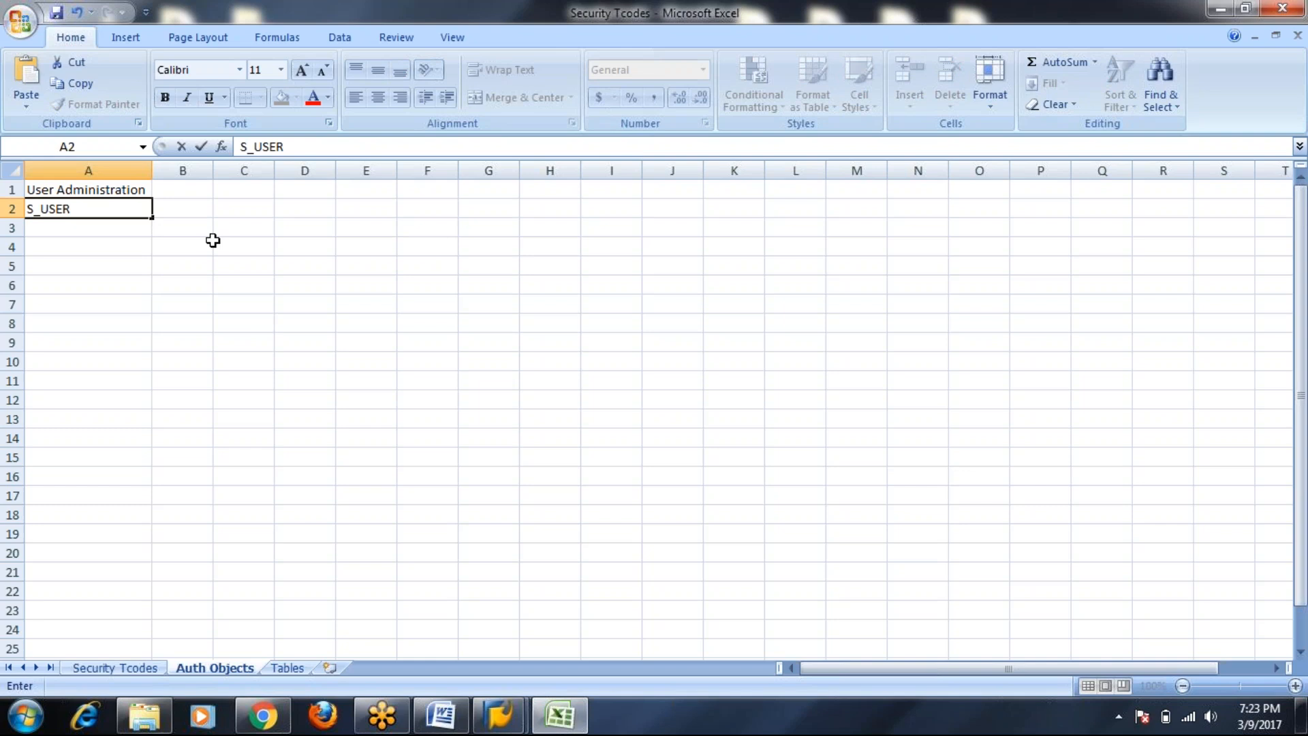
{"action": "type", "text": "_GRP"}
{"action": "key", "text": "Return"}
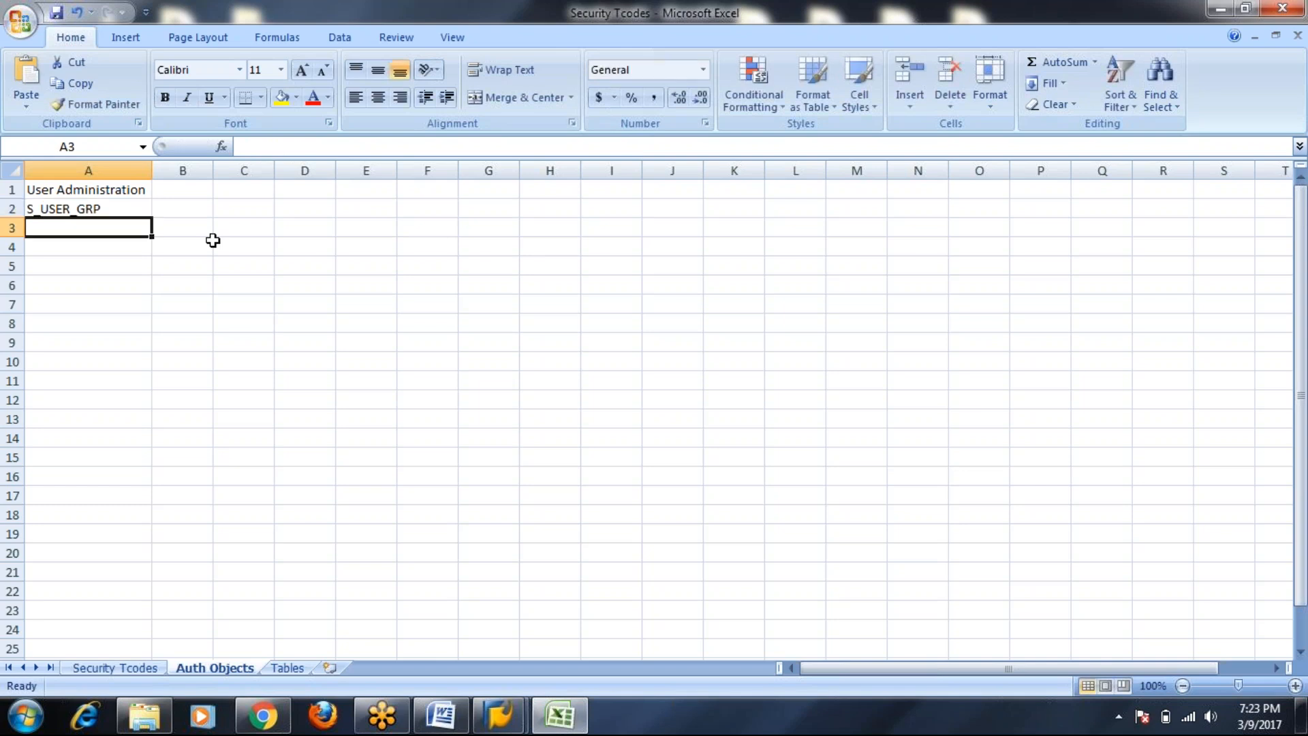
{"action": "type", "text": "S_USER_AGR"}
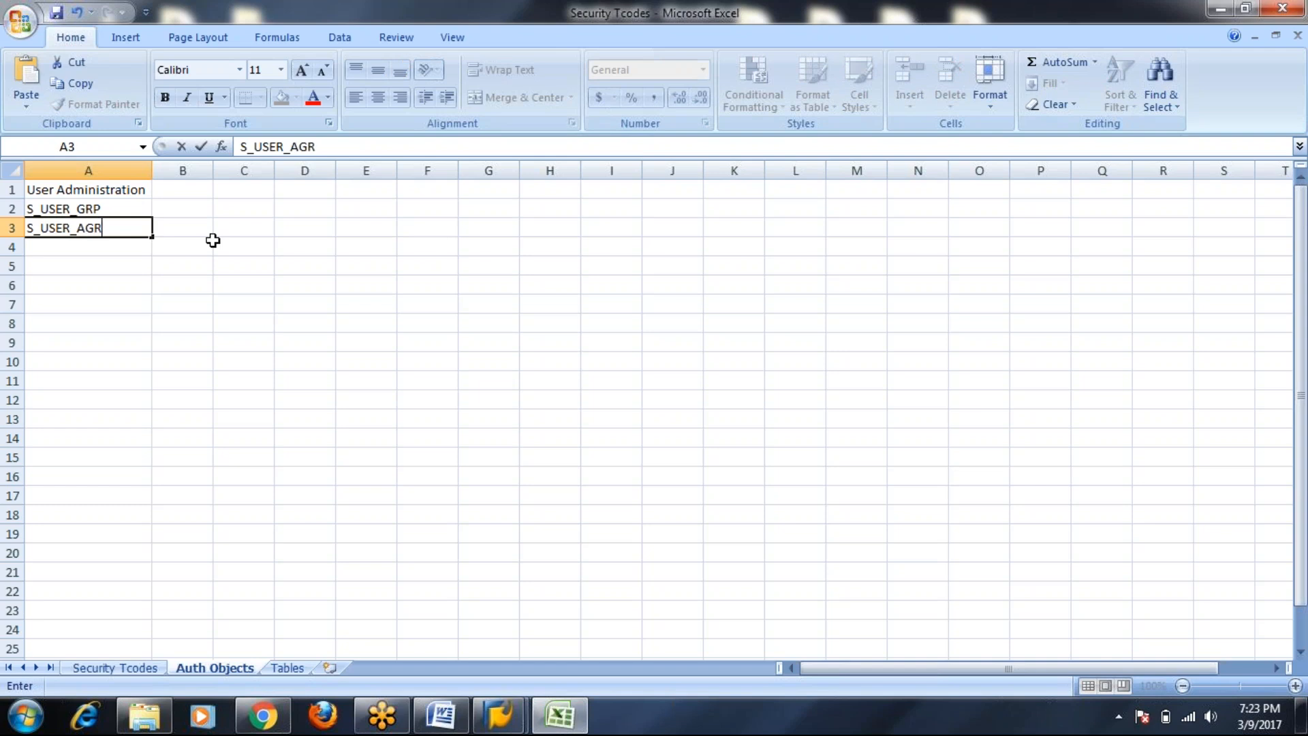
{"action": "key", "text": "Return"}
Step: Enter the authorization objects S_USER_PRO in cell A4 and S_USER_AUTH in cell A5
{"action": "type", "text": "S_USER"}
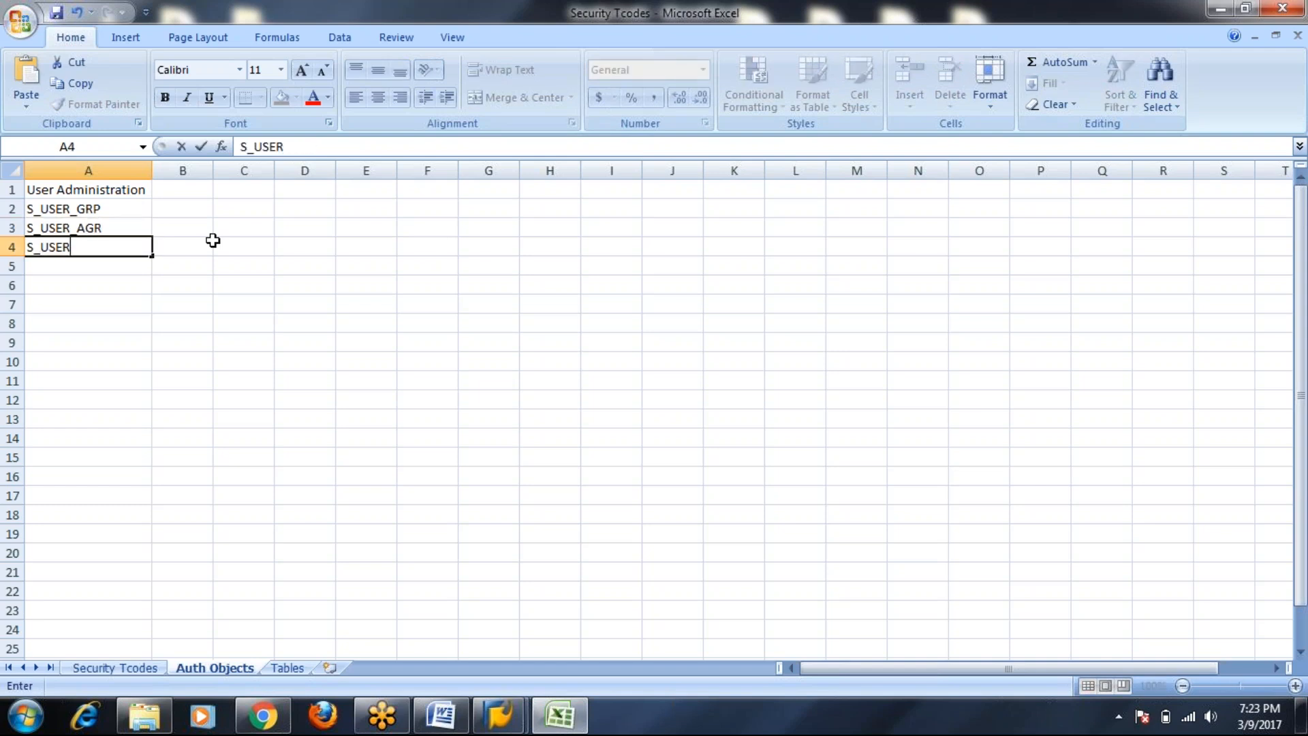
{"action": "type", "text": "_PRO"}
{"action": "key", "text": "Return"}
{"action": "type", "text": "S_USER"}
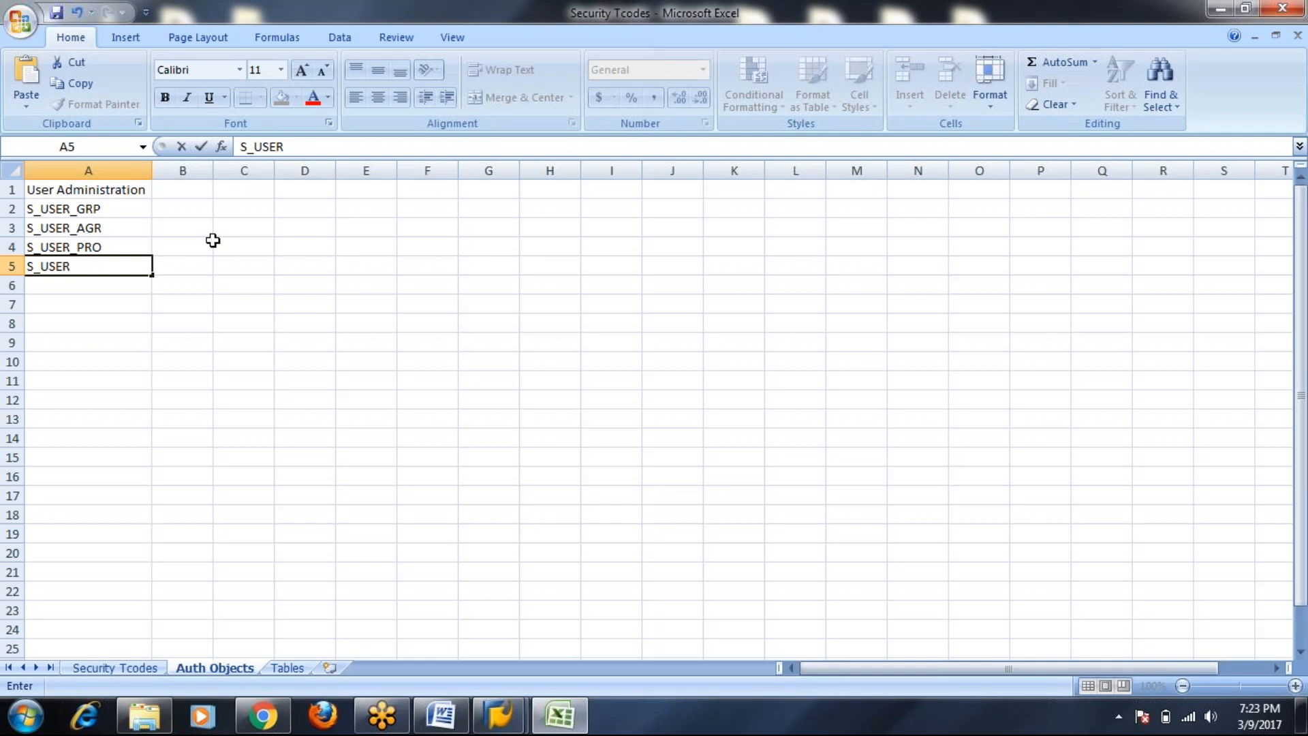
{"action": "type", "text": "_AUTH"}
{"action": "key", "text": "Return"}
Step: Add the authorization objects S_USER_SAS in cell A6 and S_USER_SYS in cell A7
{"action": "type", "text": "S"}
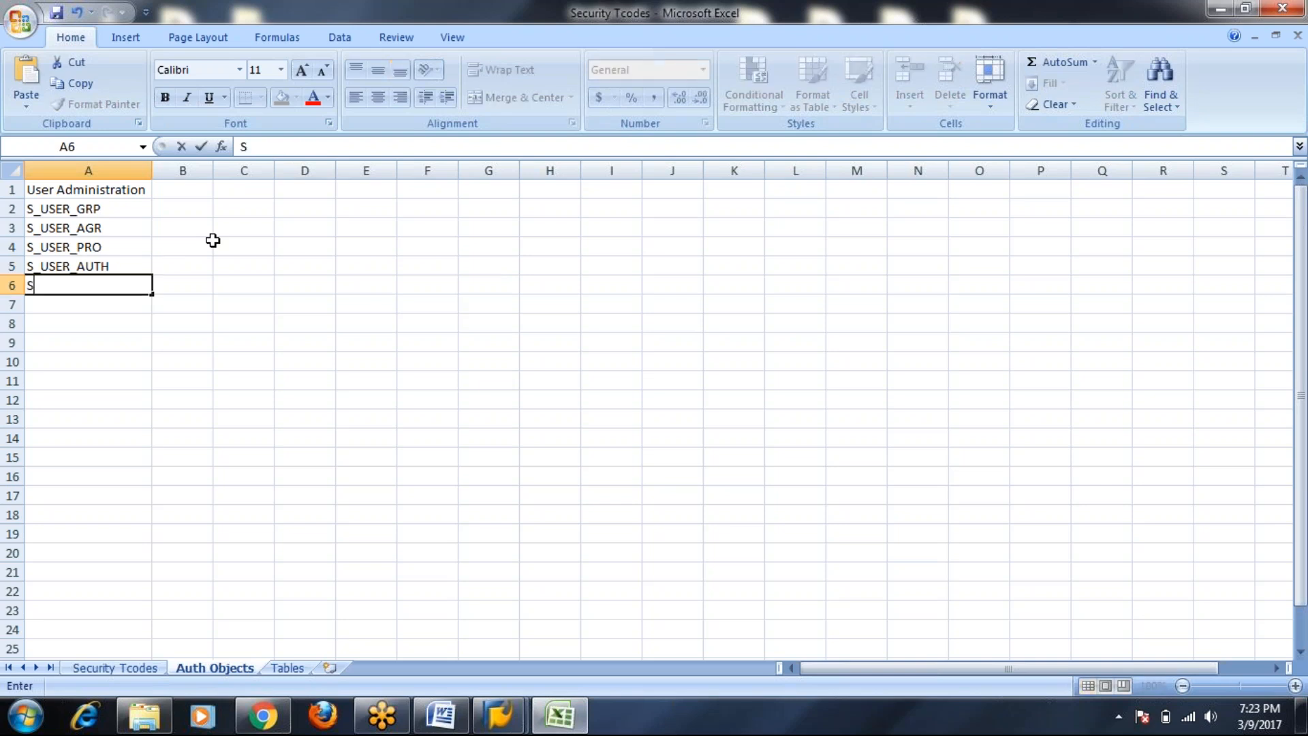
{"action": "type", "text": "_USER_SAS"}
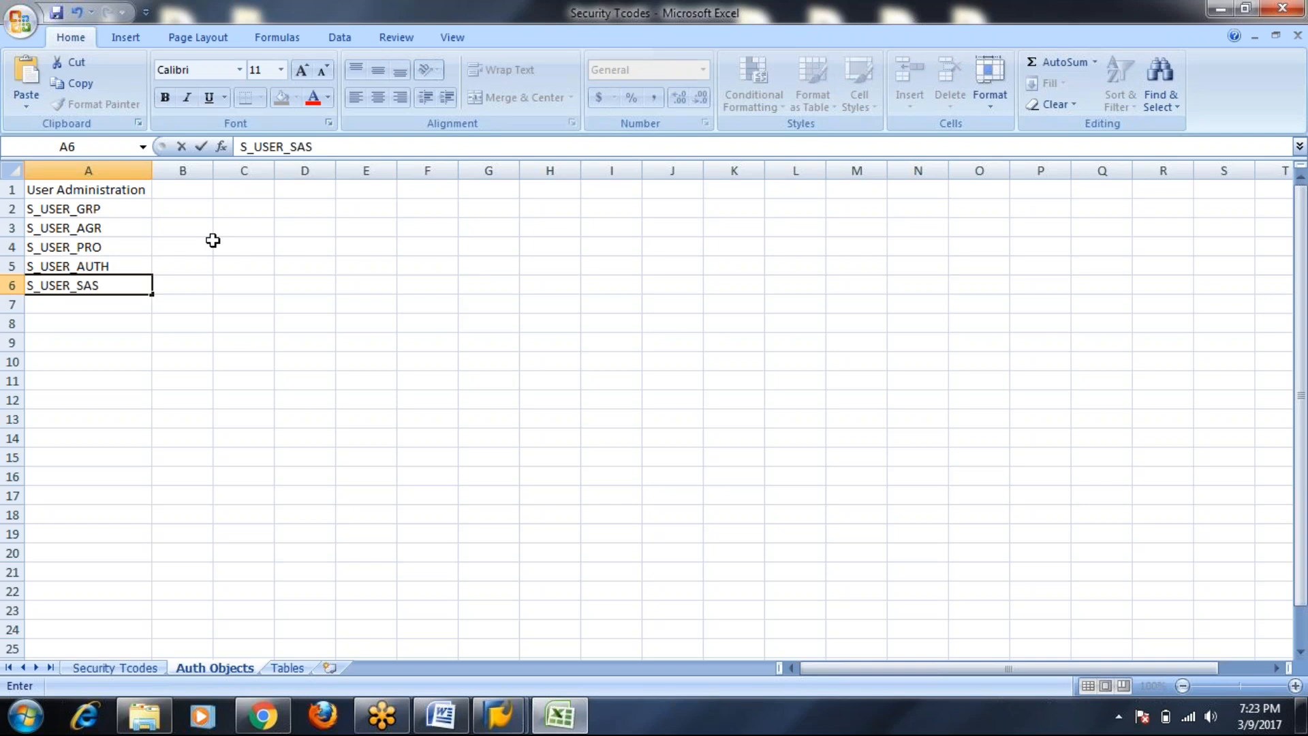
{"action": "key", "text": "ctrl+Return"}
{"action": "key", "text": "Down"}
{"action": "type", "text": "S"}
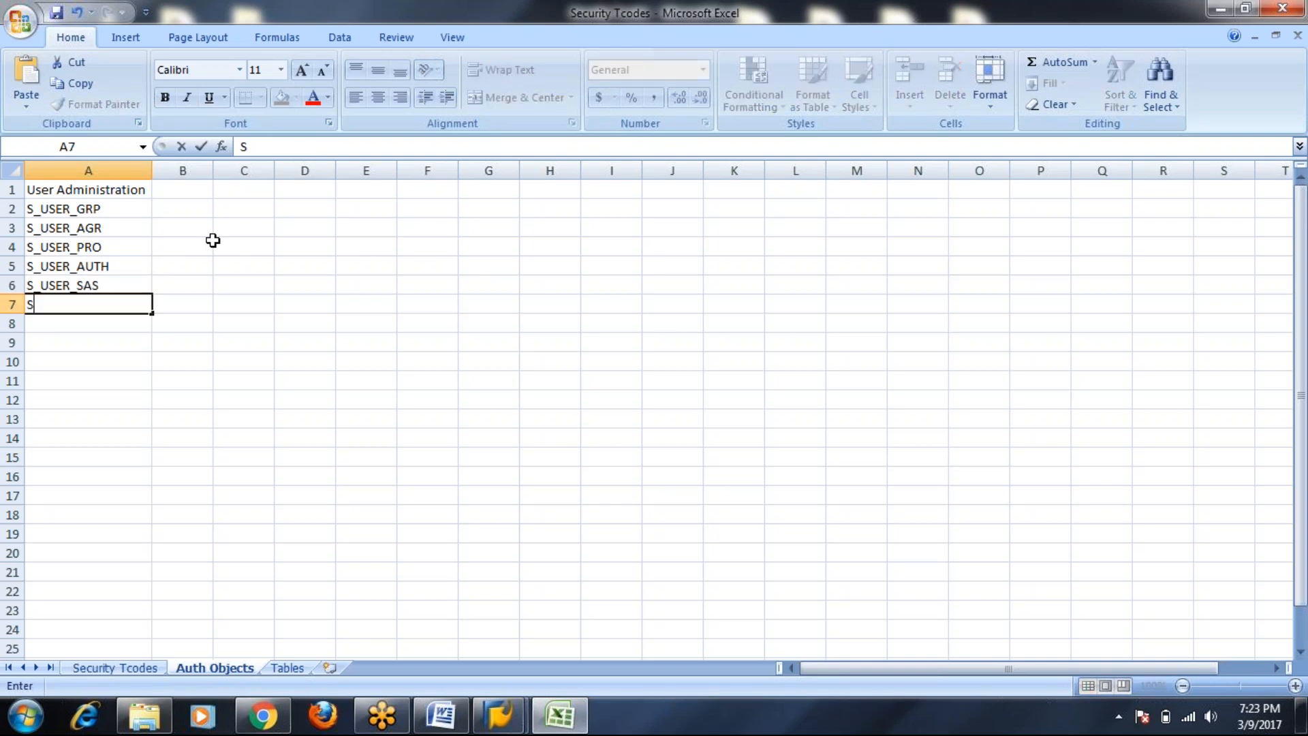
{"action": "type", "text": "_USER_SYS"}
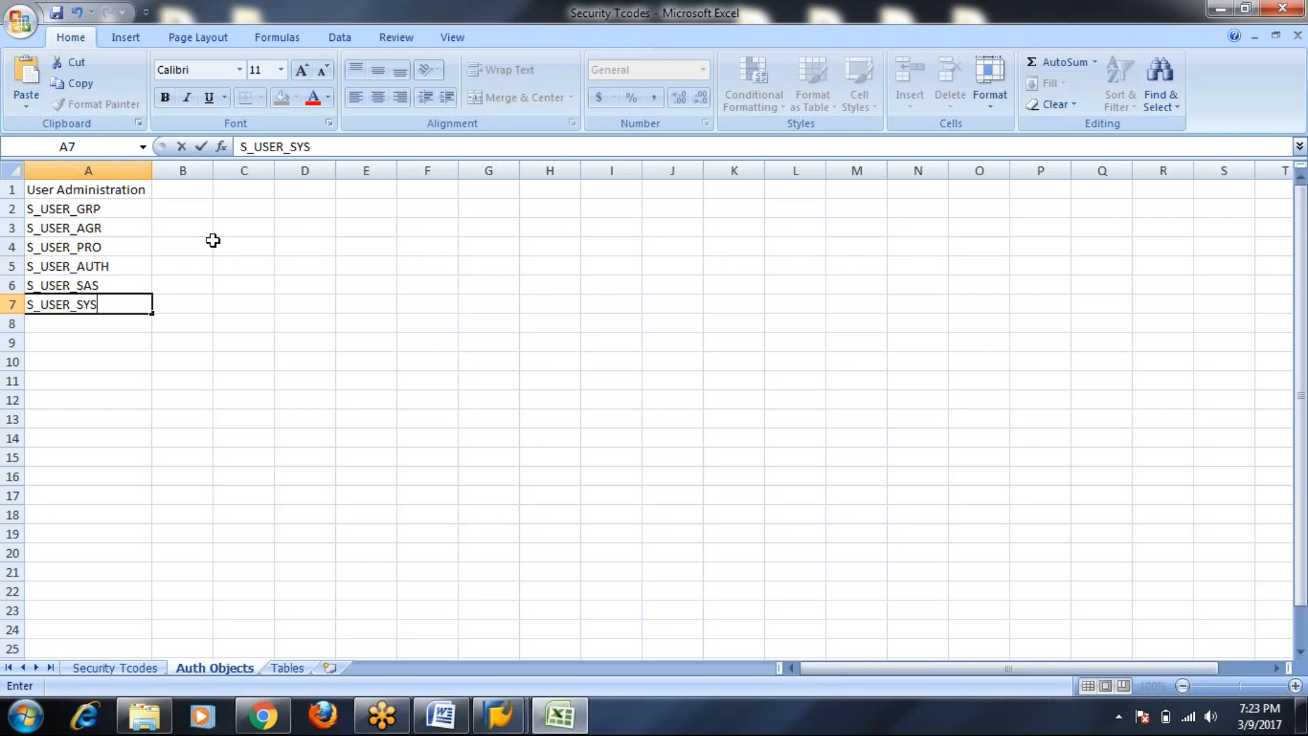
{"action": "key", "text": "Return"}
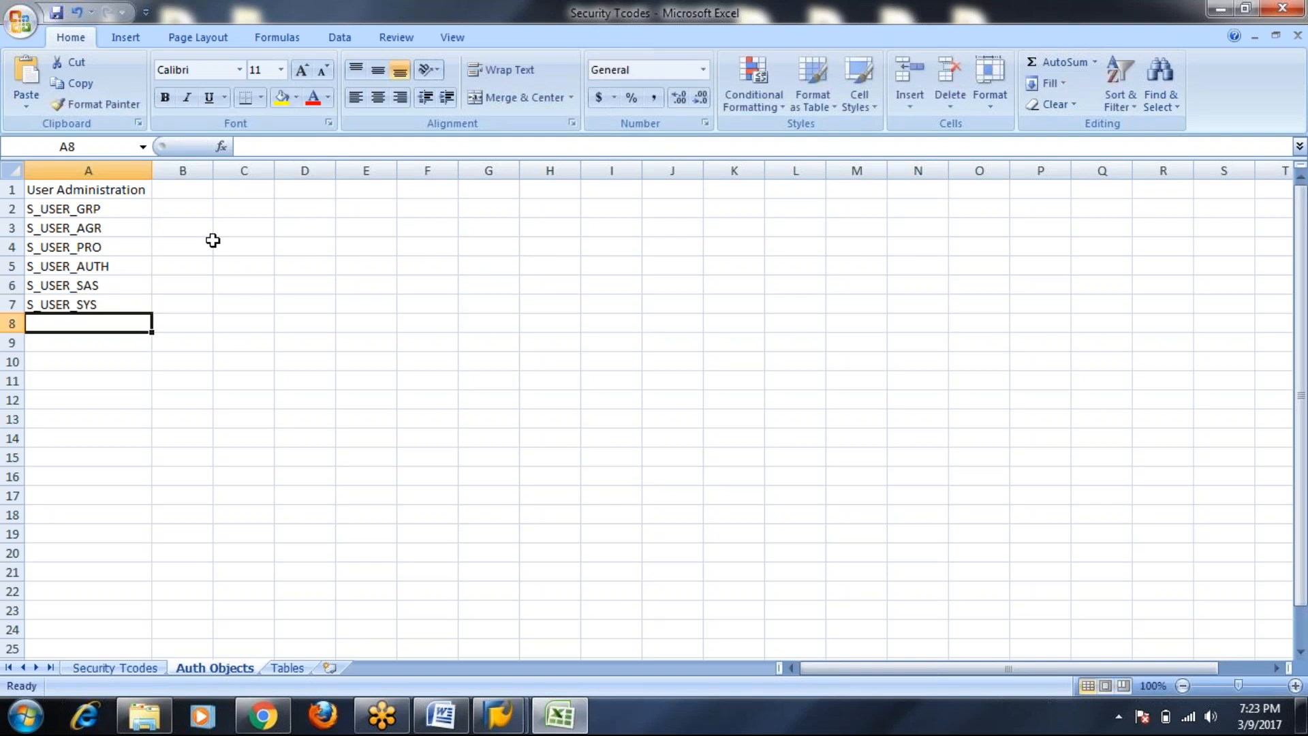
Step: Widen column B to about twice its width and enter the heading "Role Administartion" in cell A9
{"action": "left_click", "coordinate": [199, 395]}
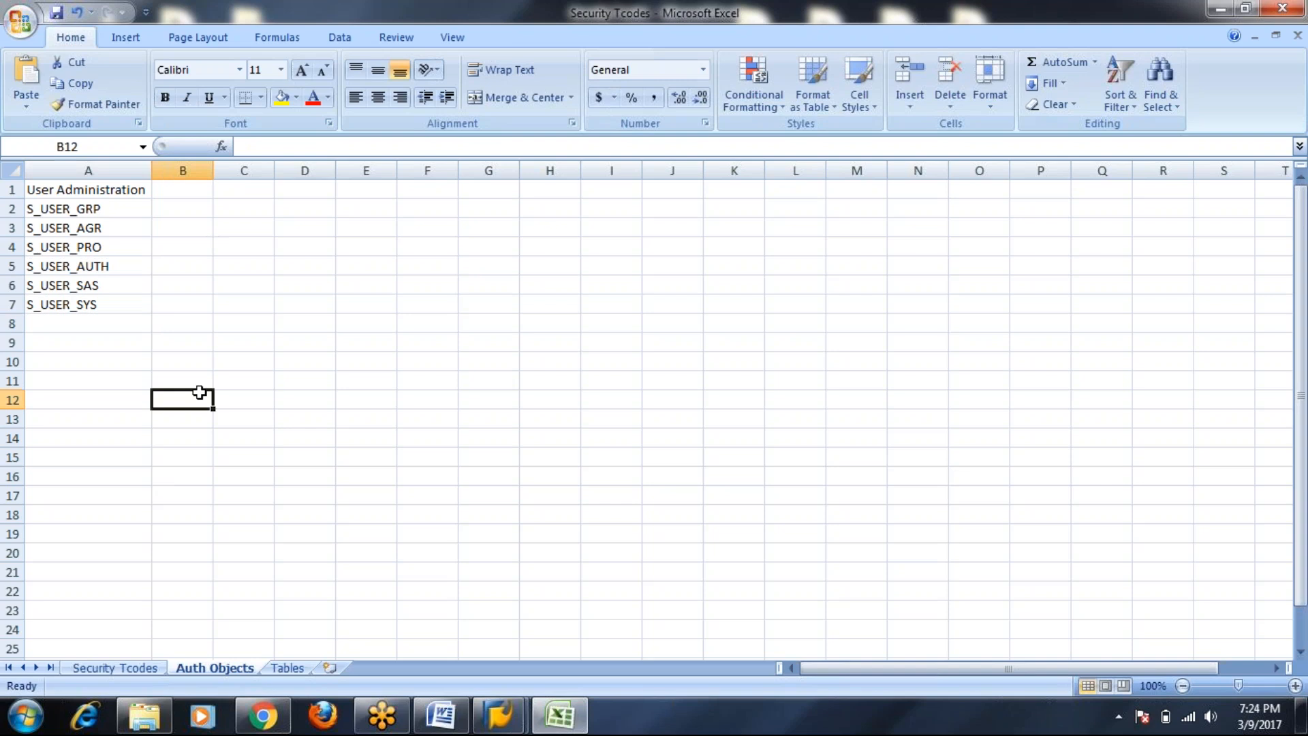
{"action": "left_click_drag", "start_coordinate": [214, 163], "coordinate": [270, 167]}
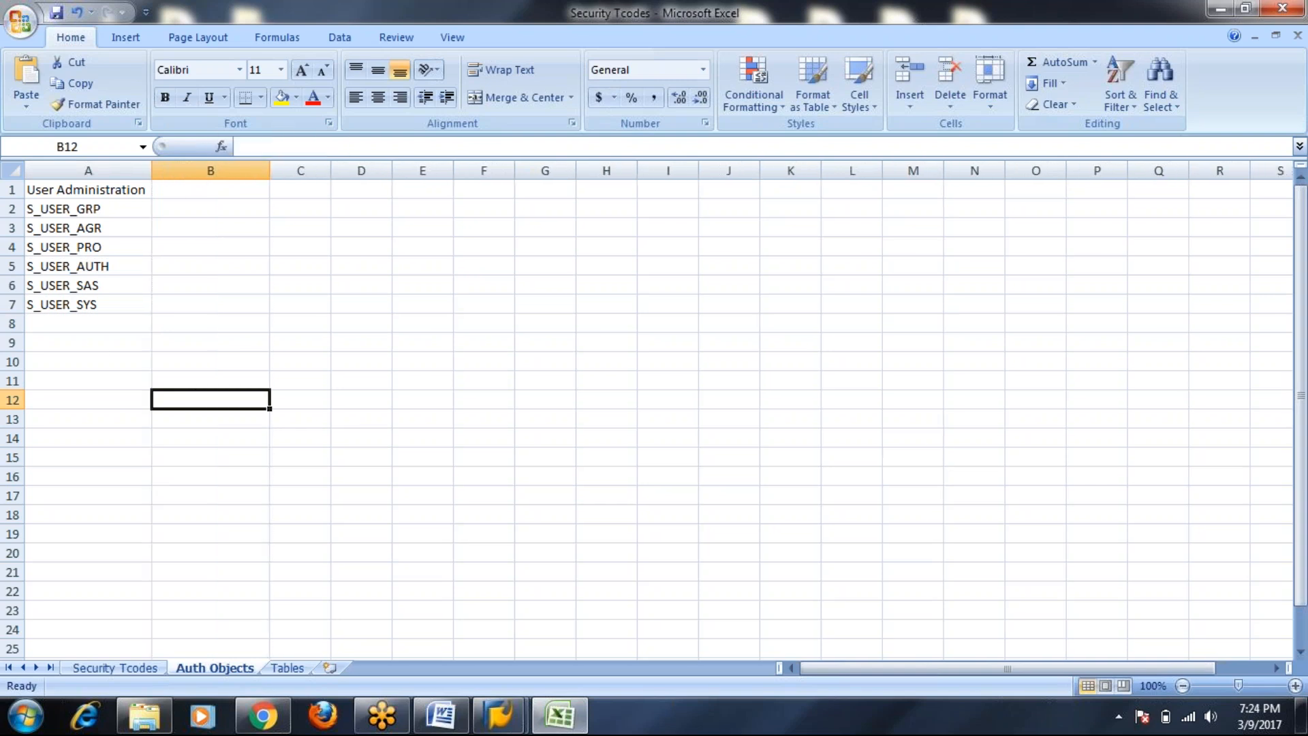
{"action": "left_click", "coordinate": [79, 342]}
{"action": "type", "text": "Role "}
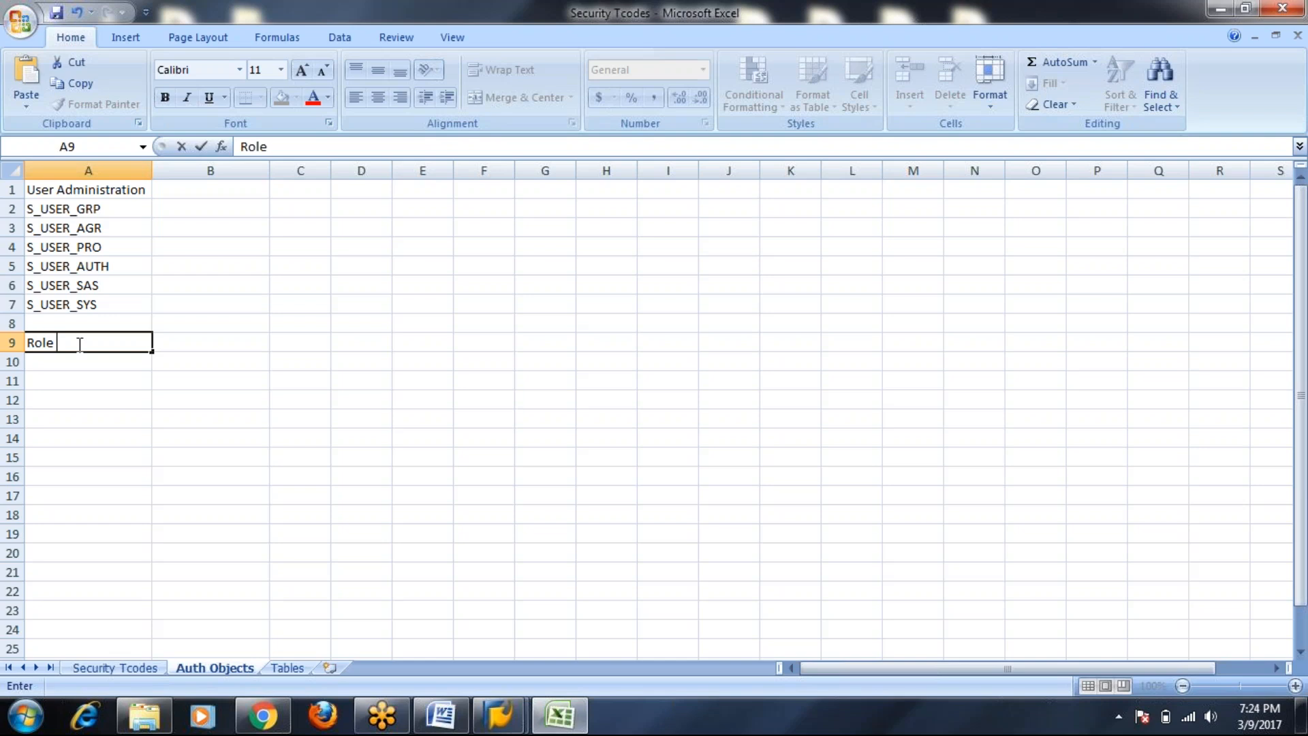
{"action": "type", "text": "Adminis"}
{"action": "left_click_drag", "start_coordinate": [77, 342], "coordinate": [109, 343]}
{"action": "type", "text": "ion"}
{"action": "key", "text": "BackSpace"}
{"action": "key", "text": "BackSpace"}
{"action": "key", "text": "BackSpace"}
{"action": "key", "text": "BackSpace"}
{"action": "type", "text": "dministartion"}
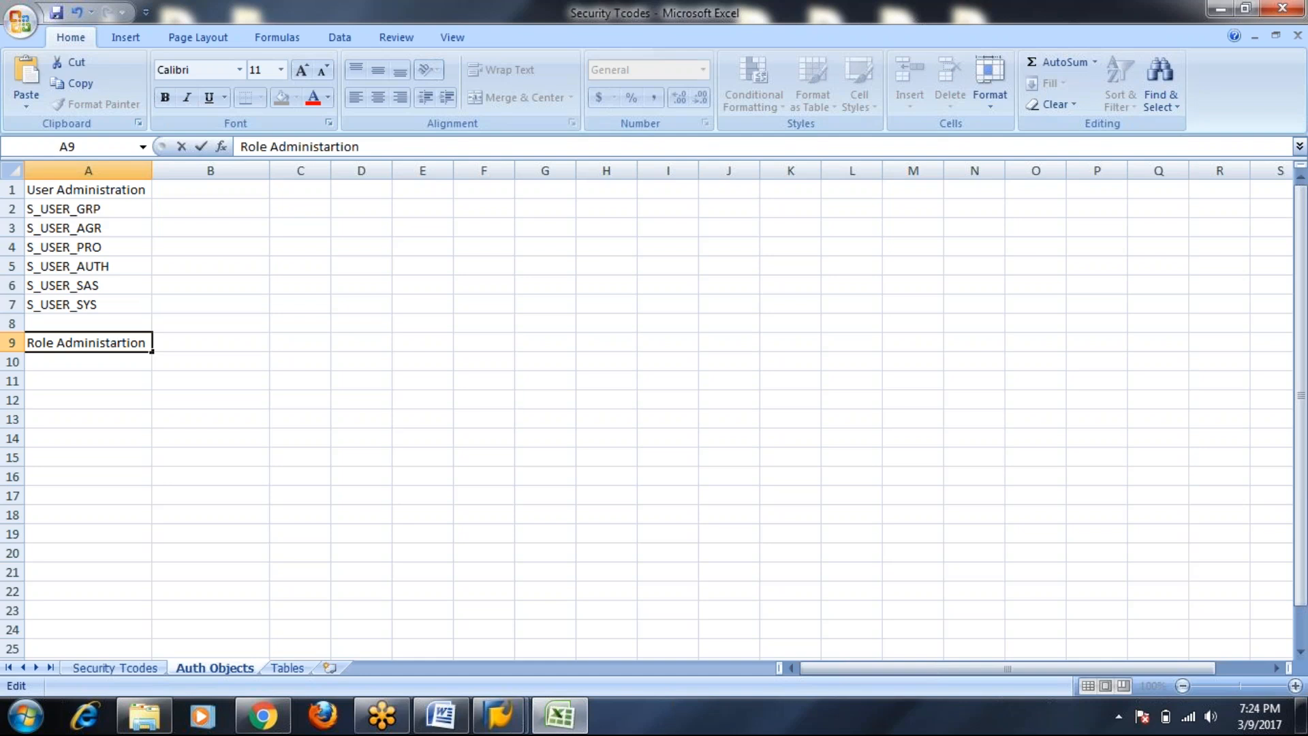
Step: Correct the spelling of the heading in cell A9 to "Role Administration"
{"action": "key", "text": "BackSpace"}
{"action": "key", "text": "BackSpace"}
{"action": "key", "text": "BackSpace"}
{"action": "key", "text": "BackSpace"}
{"action": "key", "text": "BackSpace"}
{"action": "key", "text": "BackSpace"}
{"action": "type", "text": "ration"}
Step: Under the Role Administration heading, enter S_USER_AGR in cell A10 and S_USER_TCD in cell A11
{"action": "left_click", "coordinate": [94, 359]}
{"action": "type", "text": "S"}
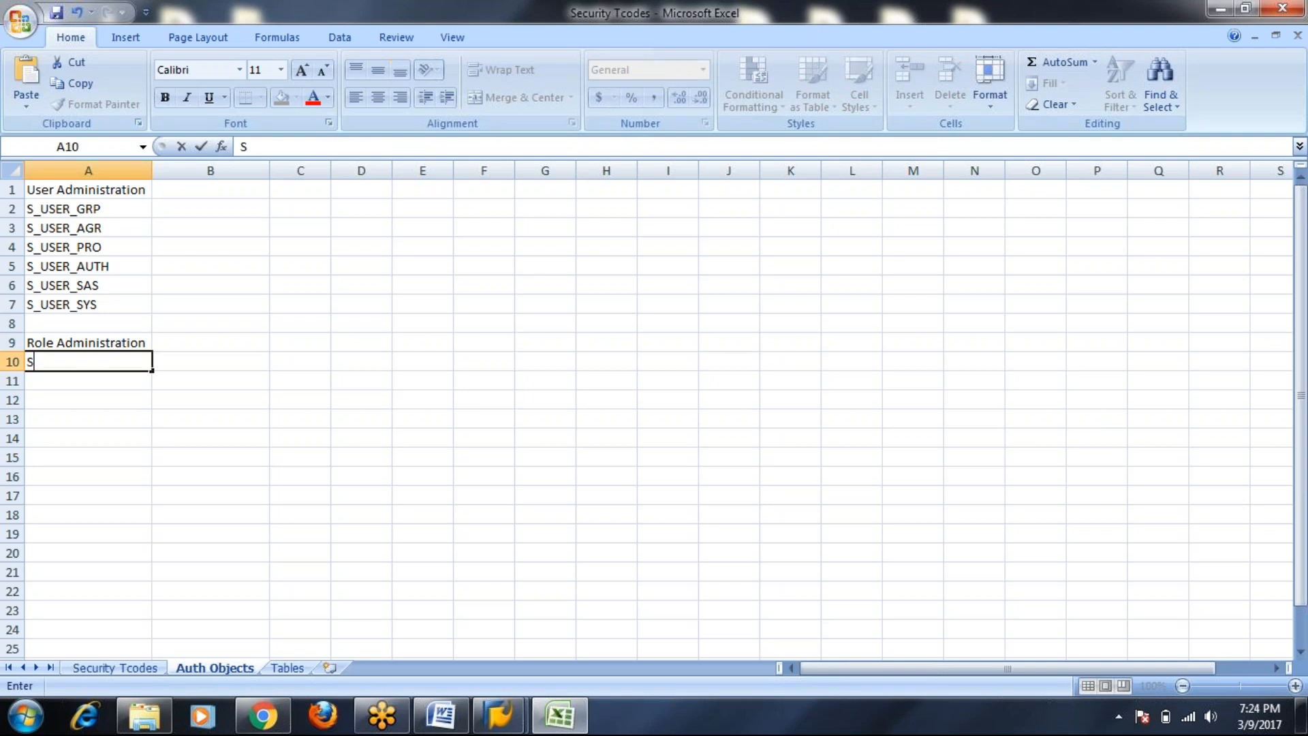
{"action": "type", "text": "_USER_AGR"}
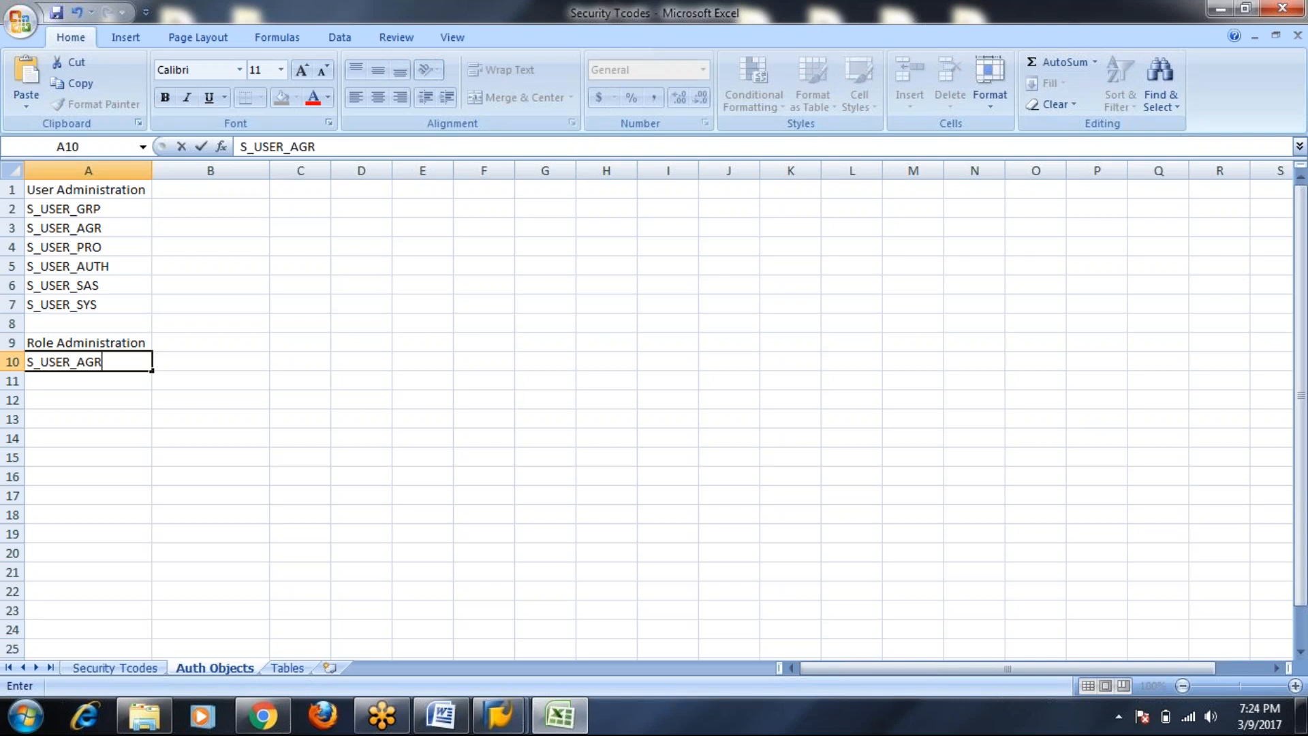
{"action": "key", "text": "Return"}
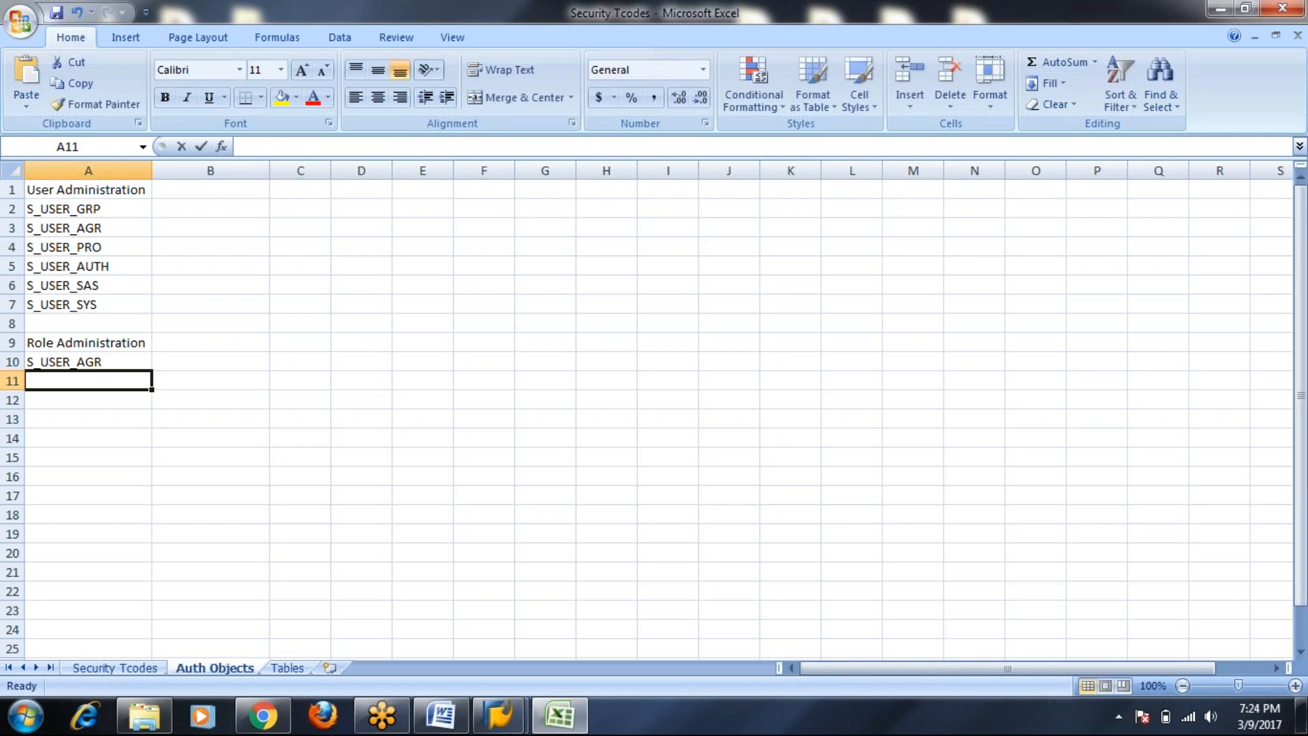
{"action": "type", "text": "S_USER_TCD"}
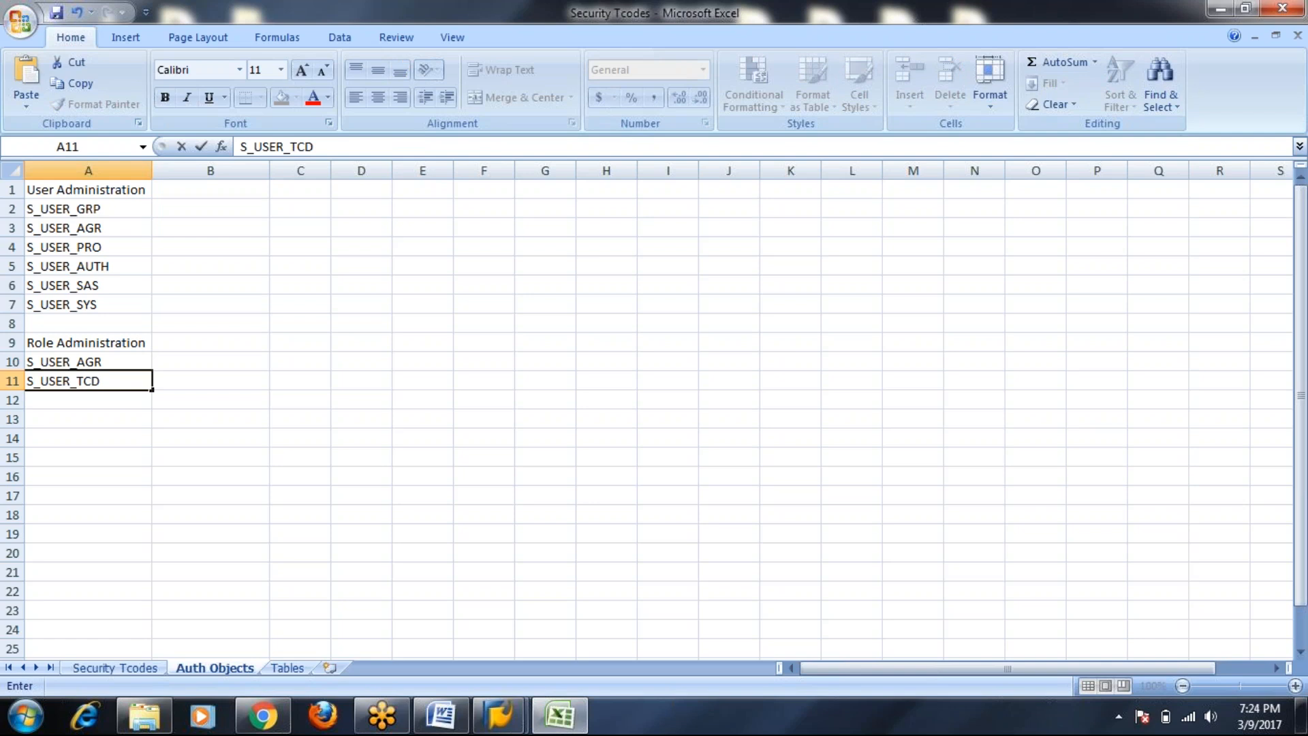
{"action": "key", "text": "Return"}
Step: Enter the role administration objects S_USER_PRO in cell A12 and S_USER_VAL in cell A13
{"action": "type", "text": "S_"}
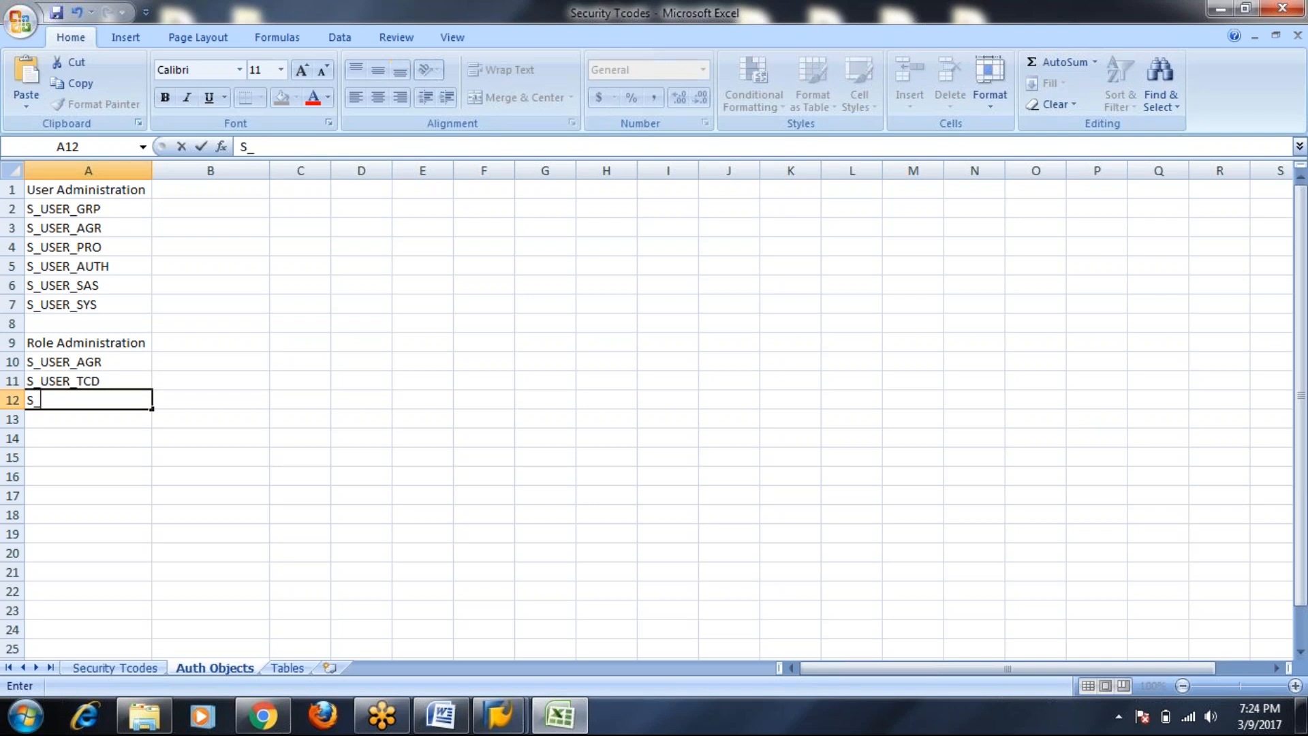
{"action": "type", "text": "USER_PRO"}
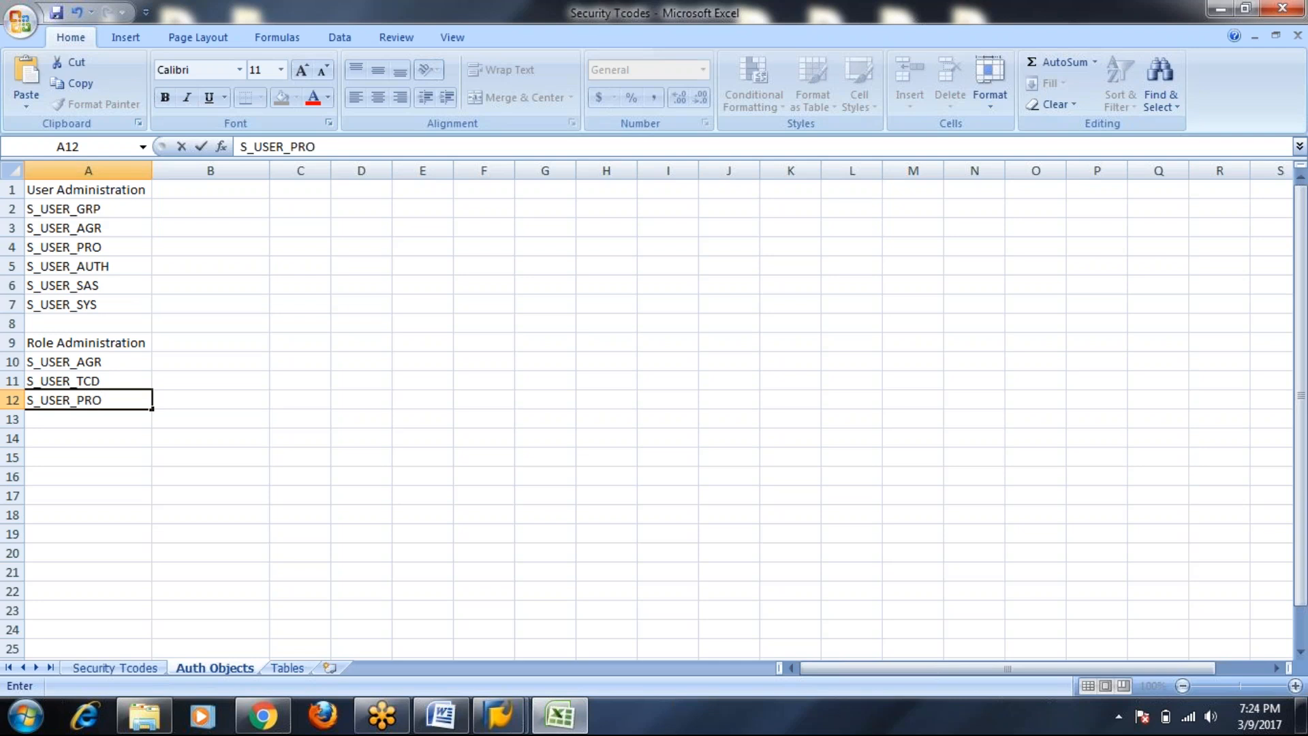
{"action": "key", "text": "Return"}
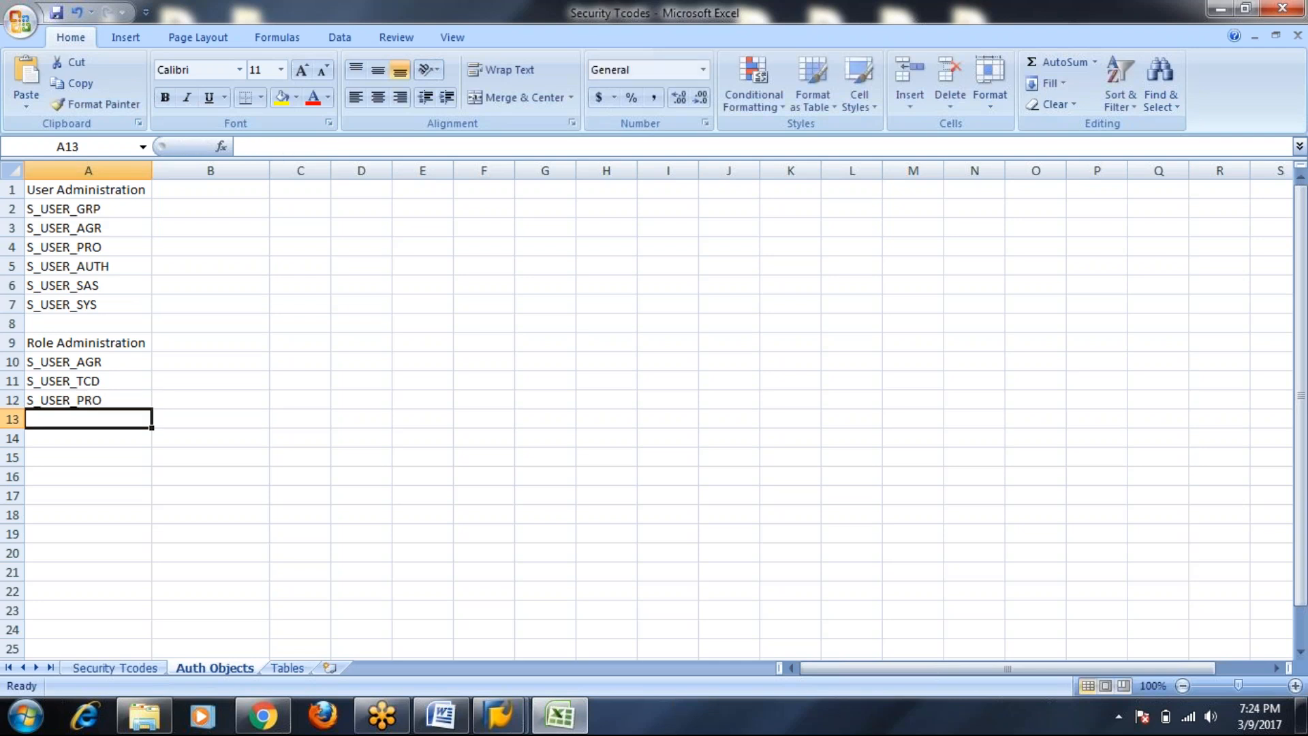
{"action": "type", "text": "S_"}
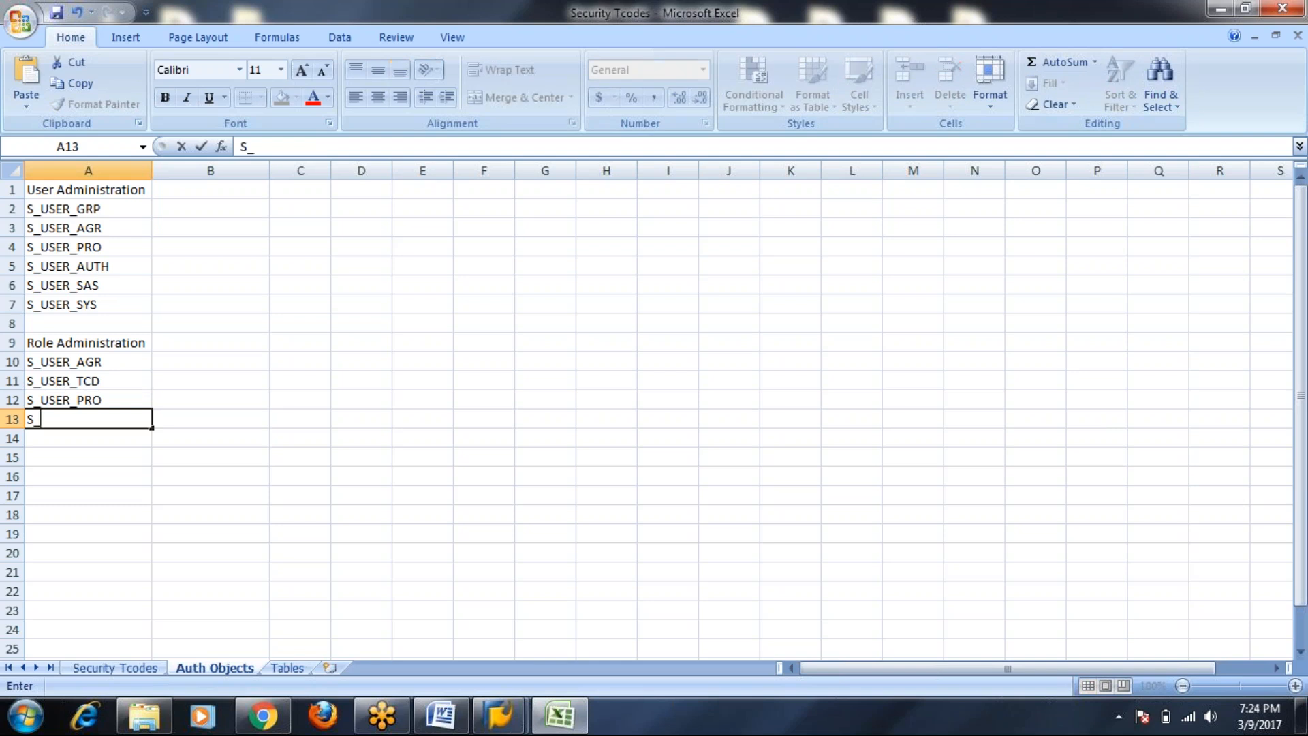
{"action": "type", "text": "USER_VAL"}
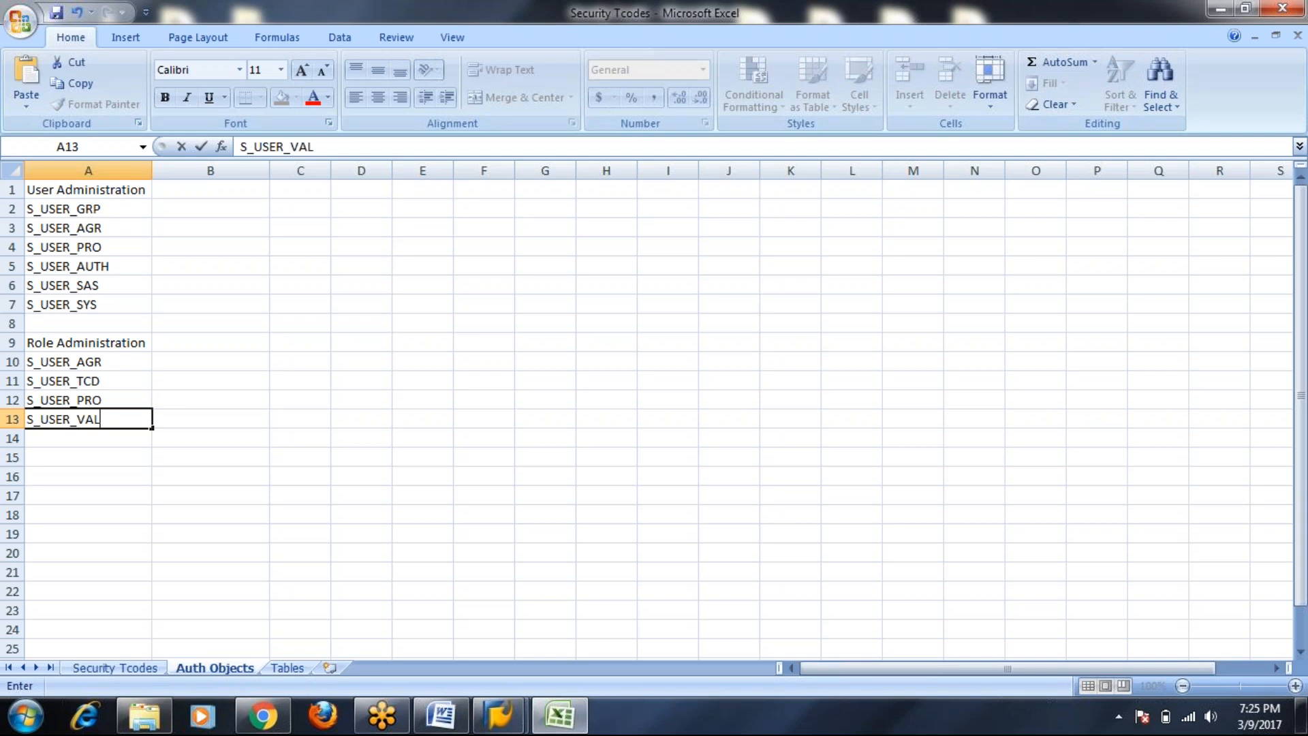
Step: Enter the heading "Table Access" in cell A15 and the authorization object S_TABU_DIS in cell A16
{"action": "left_click", "coordinate": [86, 463]}
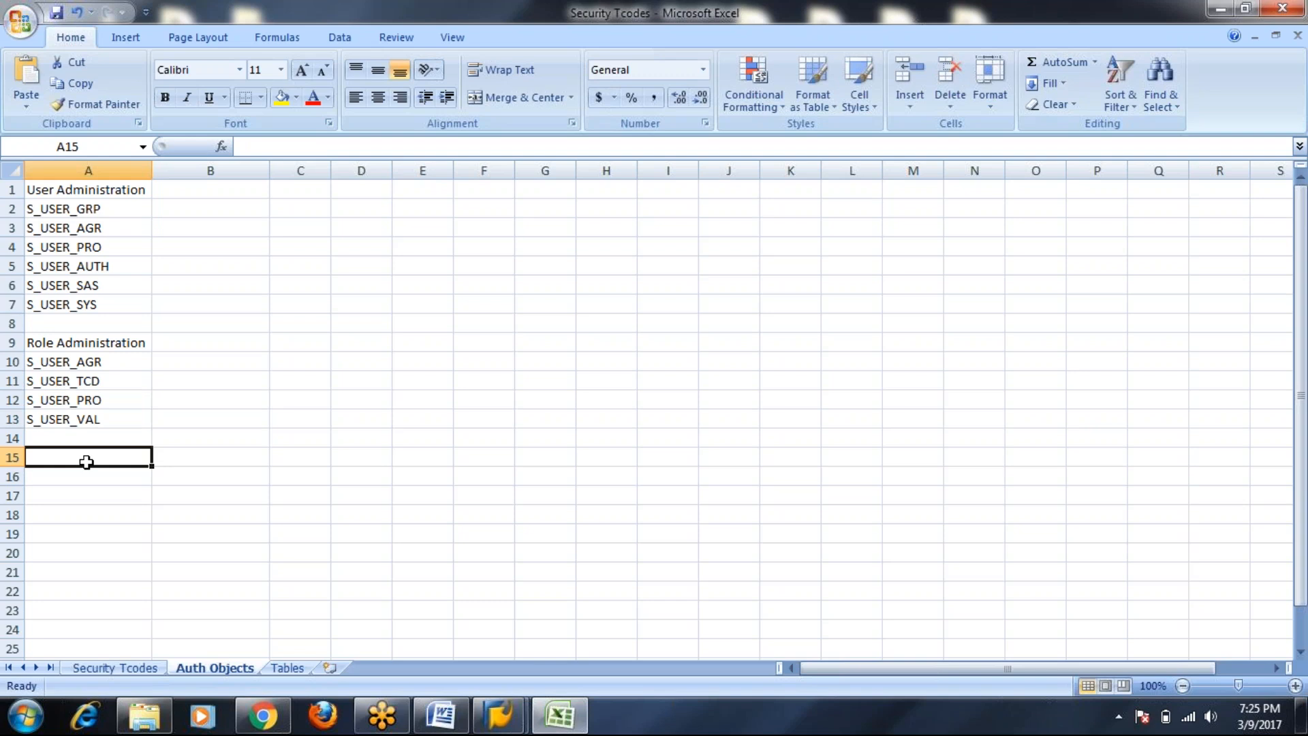
{"action": "type", "text": "Table "}
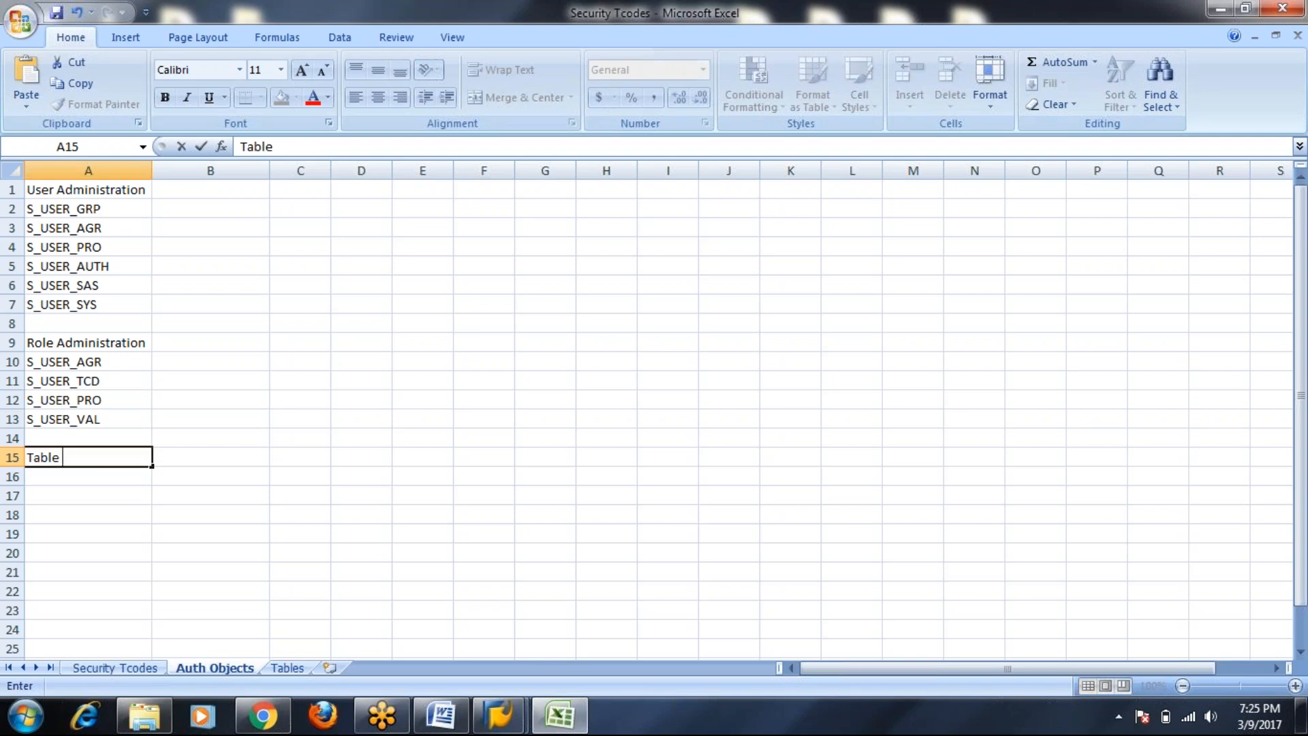
{"action": "type", "text": "Access"}
{"action": "key", "text": "Return"}
{"action": "type", "text": "S_"}
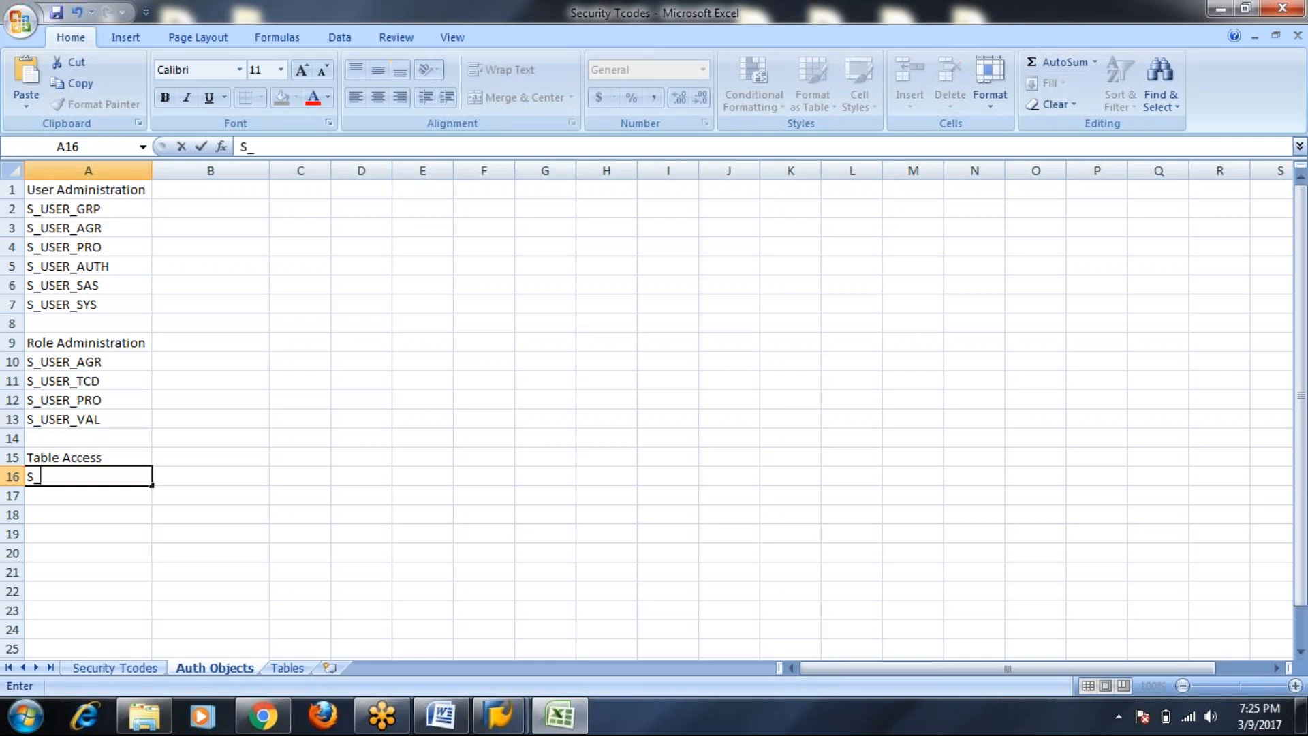
{"action": "type", "text": "TABU_DIS"}
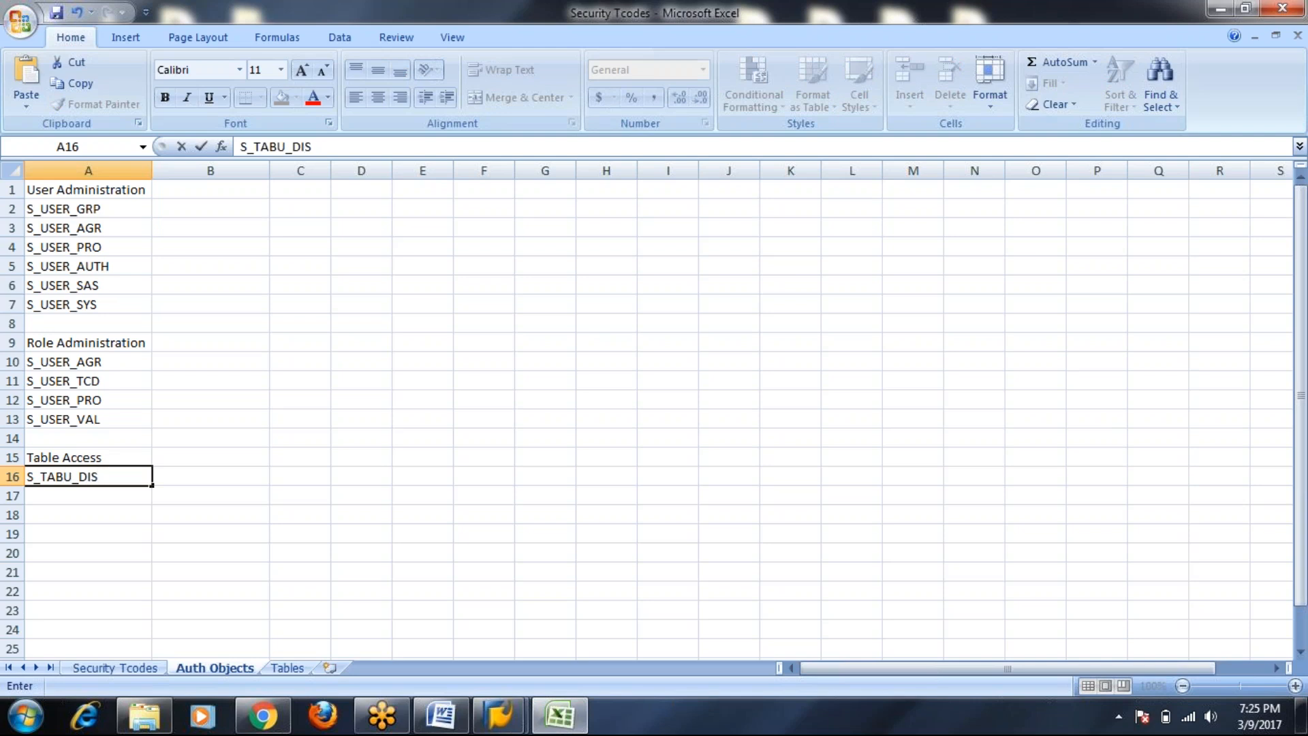
{"action": "key", "text": "Return"}
Step: Enter the table access objects S_TABU_NAM, S_TABU_LIN and S_TABU_CLI in cells A17 to A19
{"action": "type", "text": "S_TAB"}
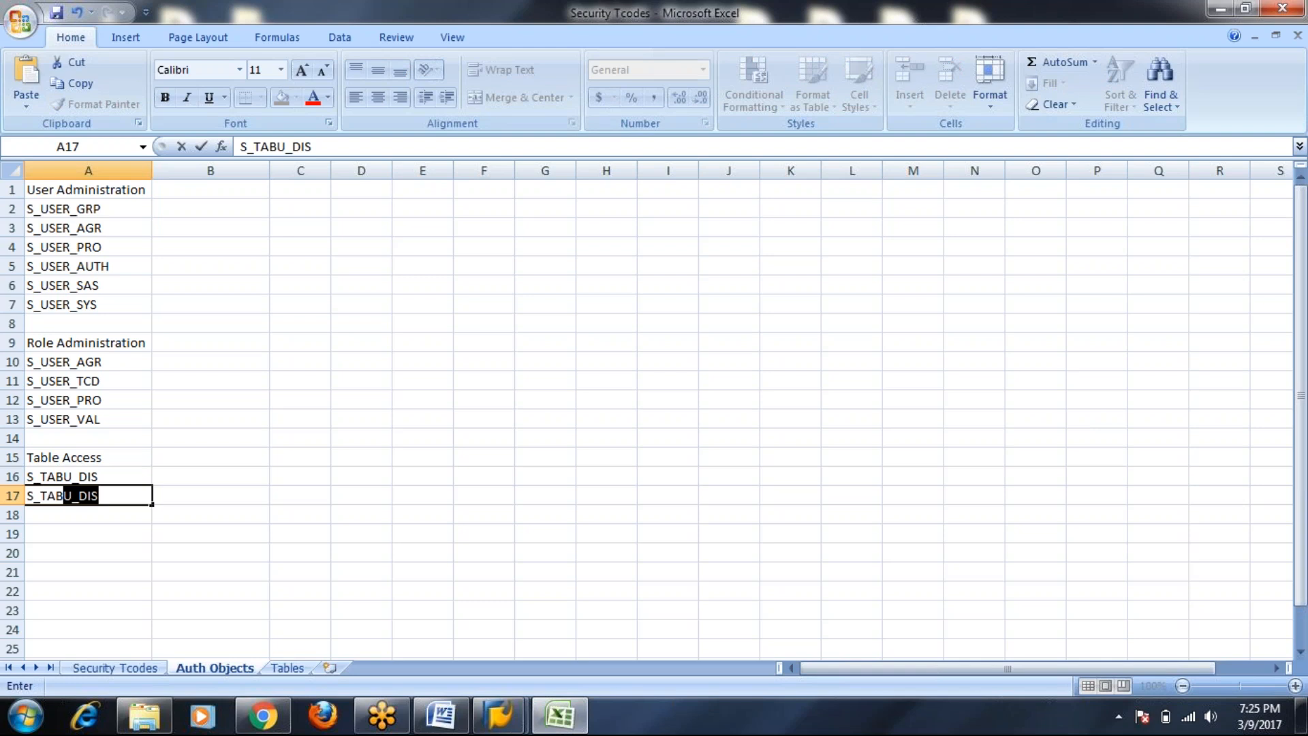
{"action": "type", "text": "U_NAM"}
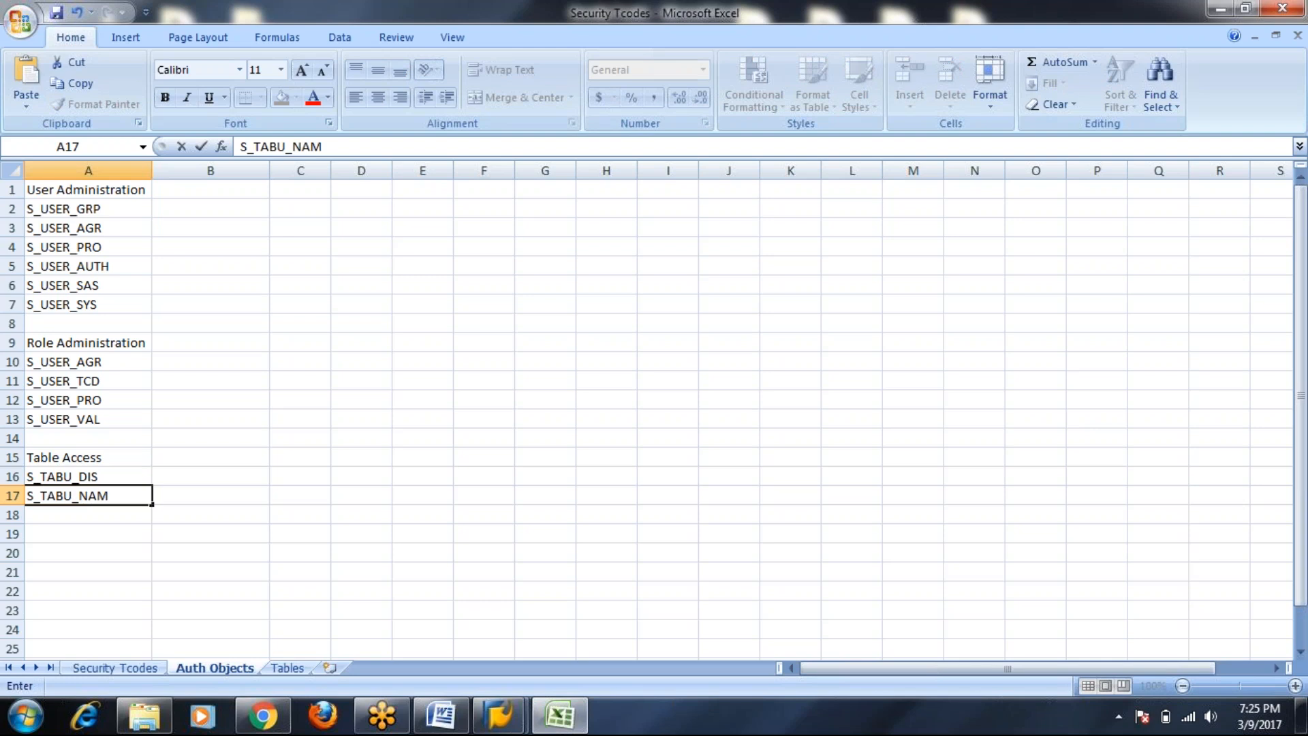
{"action": "key", "text": "Return"}
{"action": "type", "text": "S_TA"}
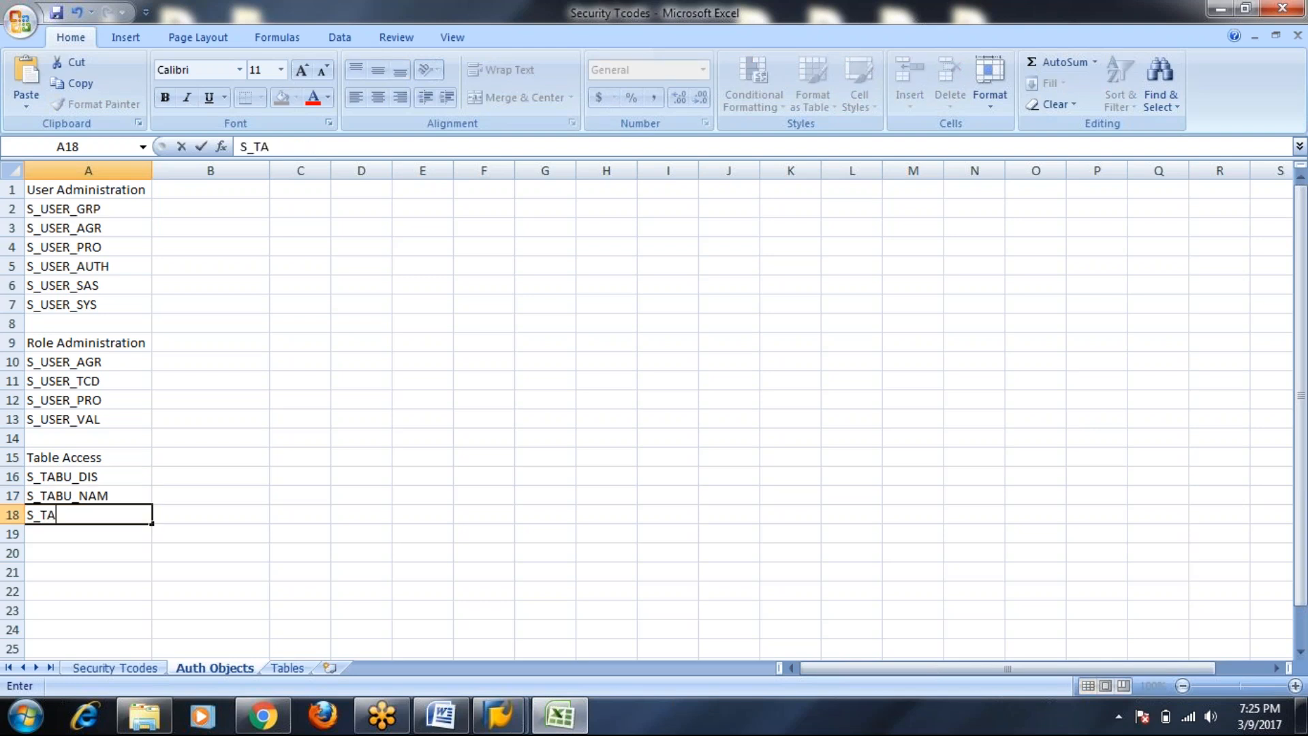
{"action": "type", "text": "BU_LIN"}
{"action": "key", "text": "Return"}
{"action": "type", "text": "S_TABU_"}
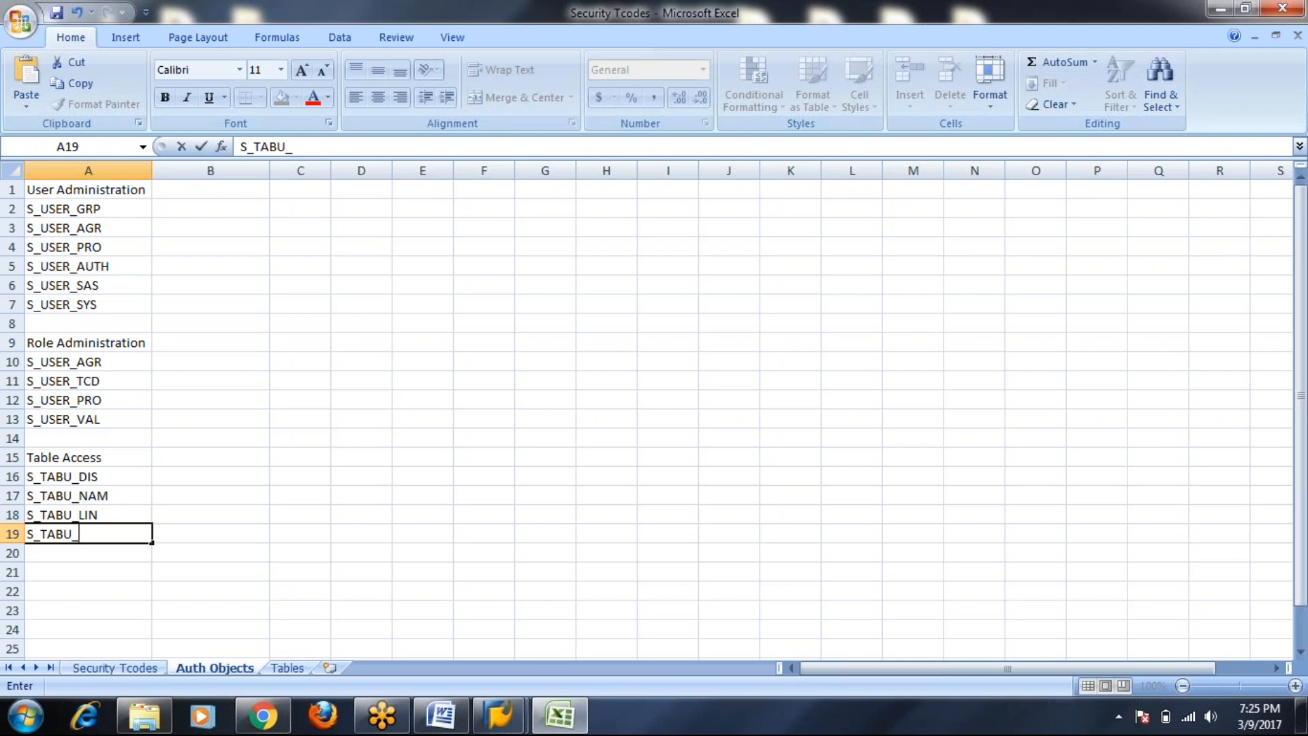
{"action": "type", "text": "CLI"}
{"action": "key", "text": "Return"}
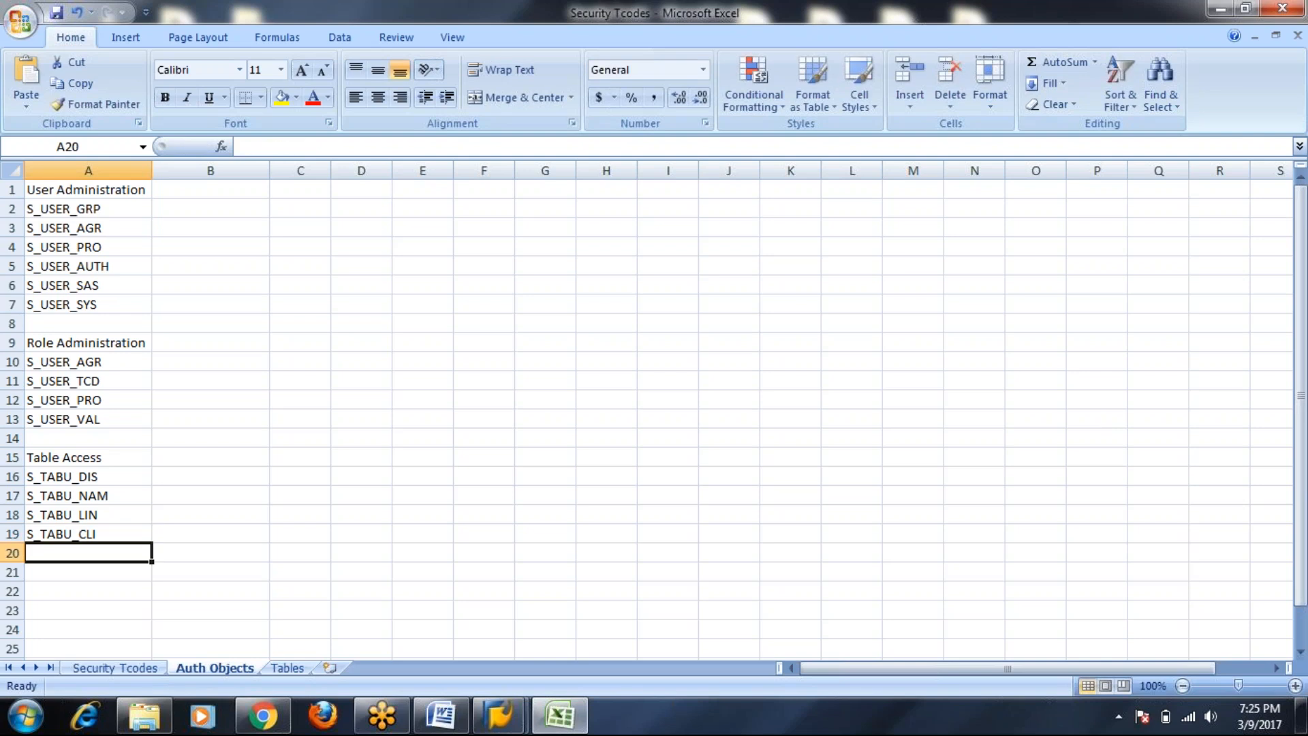
Step: Widen column A slightly and enter the heading "ABAP" in cell B1
{"action": "left_click", "coordinate": [224, 486]}
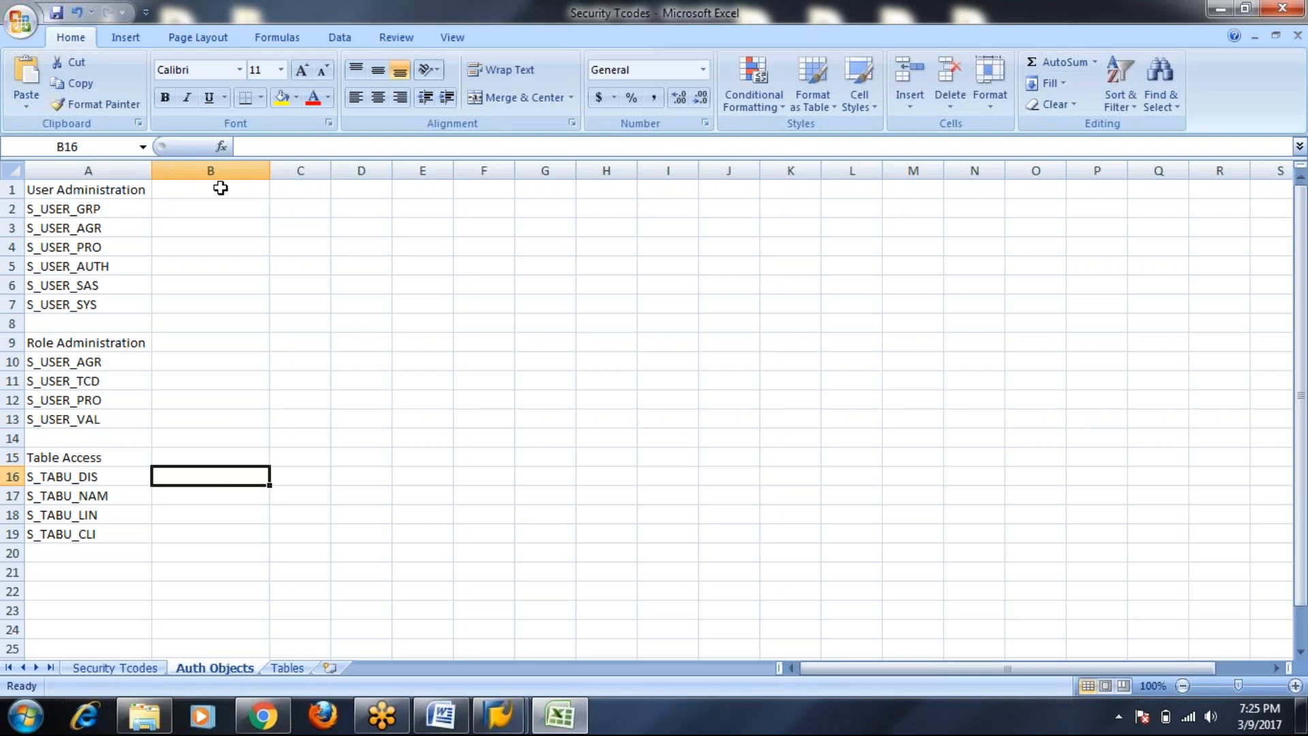
{"action": "left_click_drag", "start_coordinate": [153, 171], "coordinate": [161, 171]}
{"action": "left_click", "coordinate": [198, 190]}
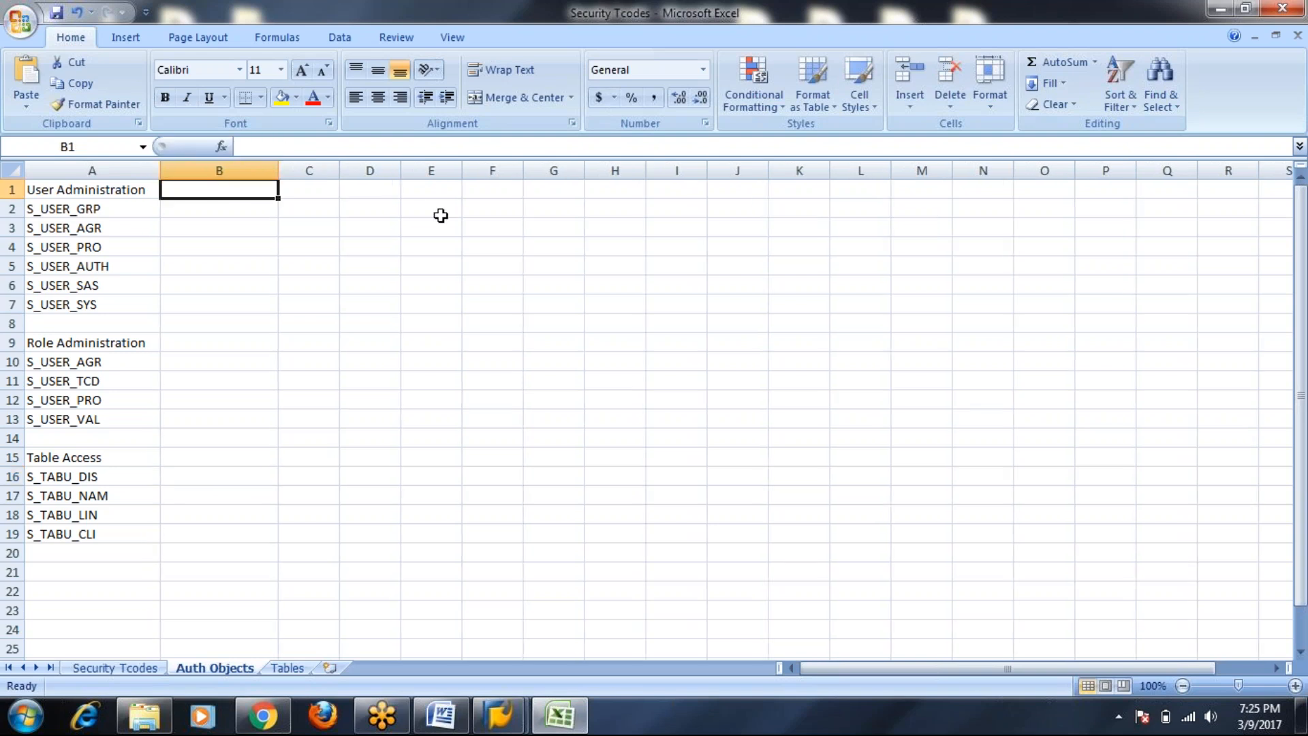
{"action": "type", "text": "ABAP"}
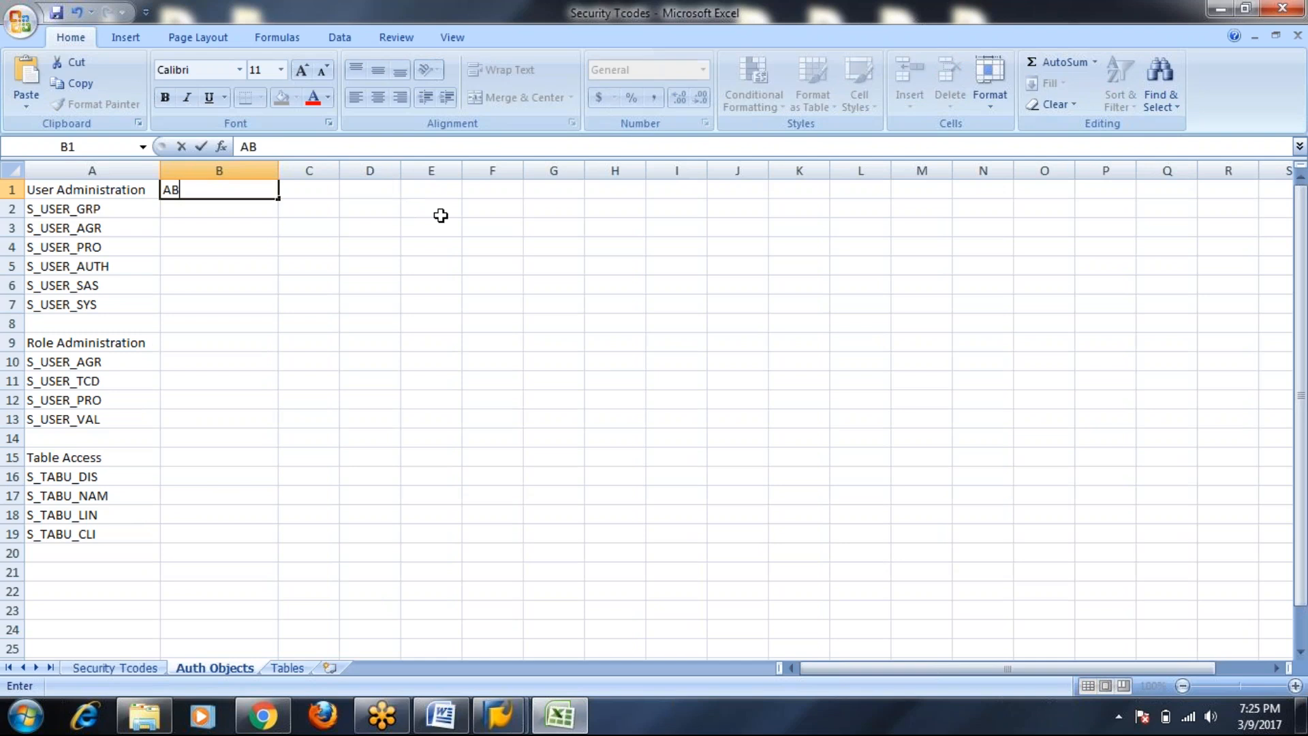
Step: Under the ABAP heading, enter the authorization objects S_DEVELOP in cell B2 and S_PROGRAM in cell B3
{"action": "left_click", "coordinate": [206, 212]}
{"action": "type", "text": "S_DE"}
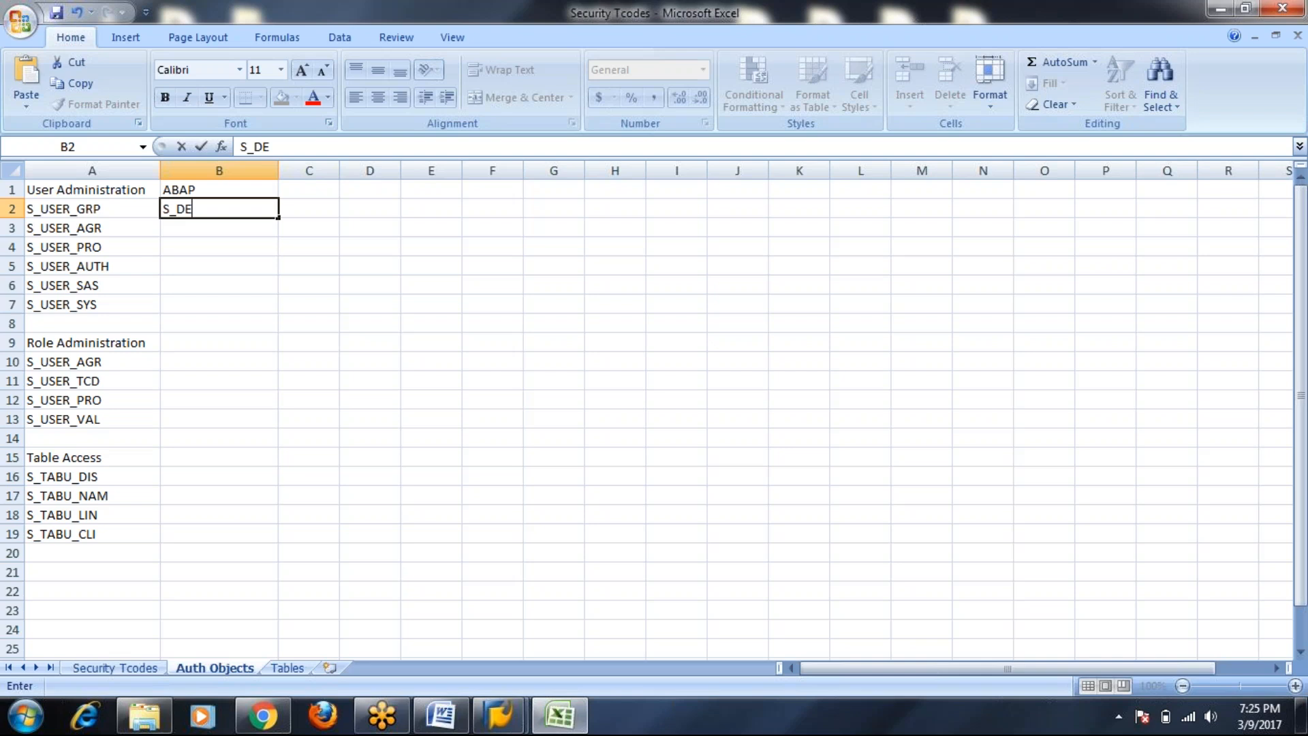
{"action": "type", "text": "BV"}
{"action": "key", "text": "BackSpace"}
{"action": "type", "text": "VELOP"}
{"action": "key", "text": "Return"}
{"action": "type", "text": "S_"}
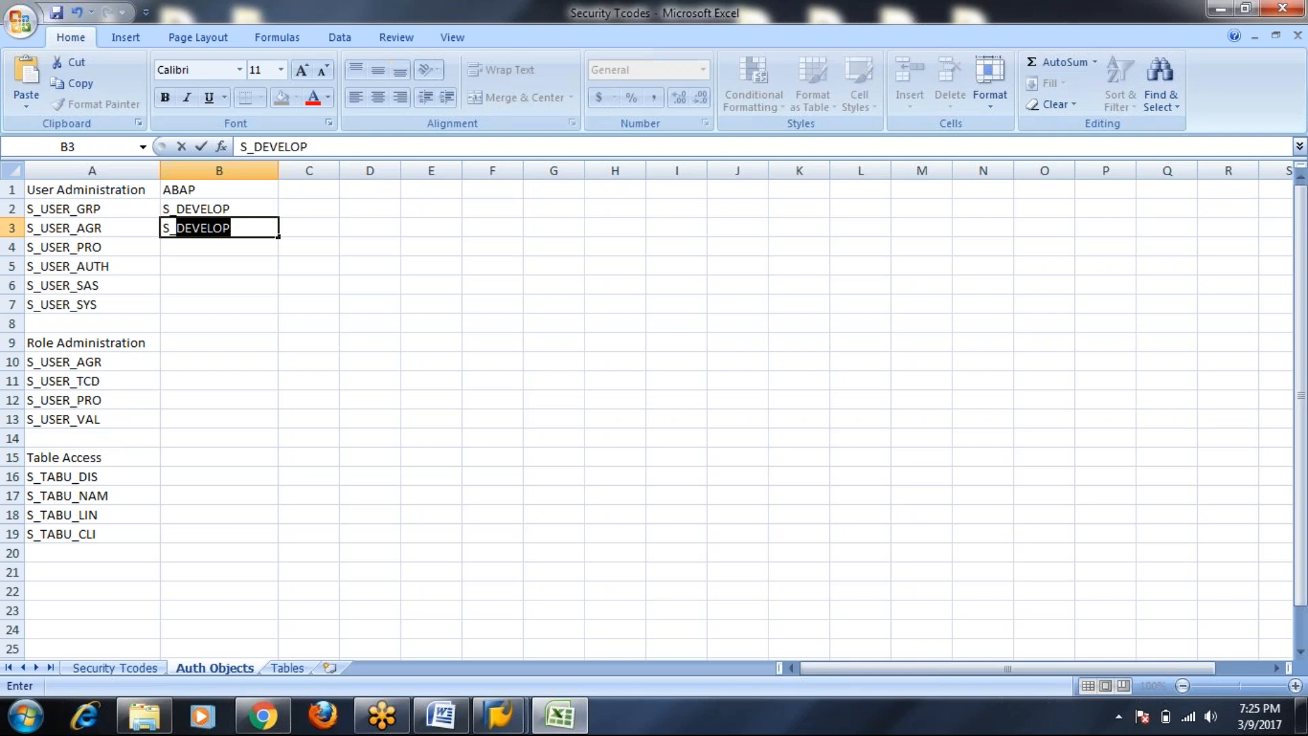
{"action": "type", "text": "PROGRAM"}
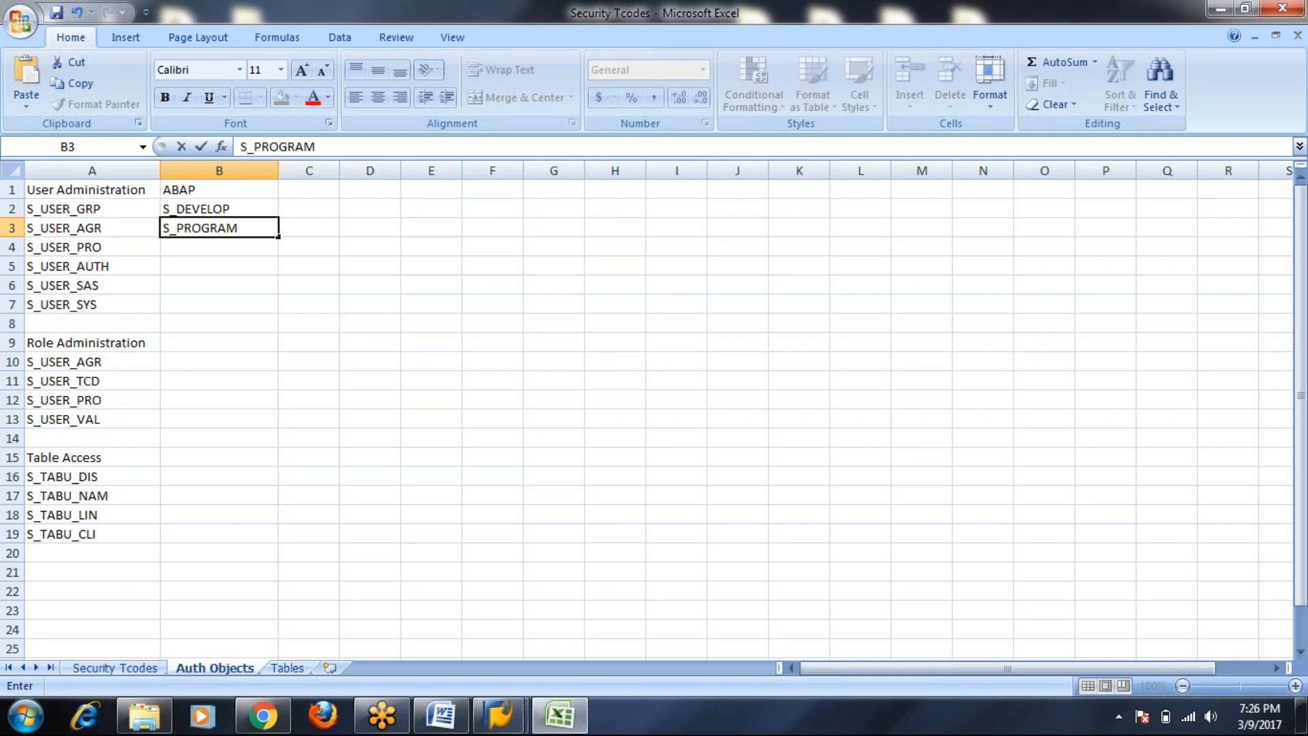
Step: Move the ABAP heading and its two authorization objects from cells B1:B3 to the block starting at cell B9
{"action": "left_click", "coordinate": [211, 266]}
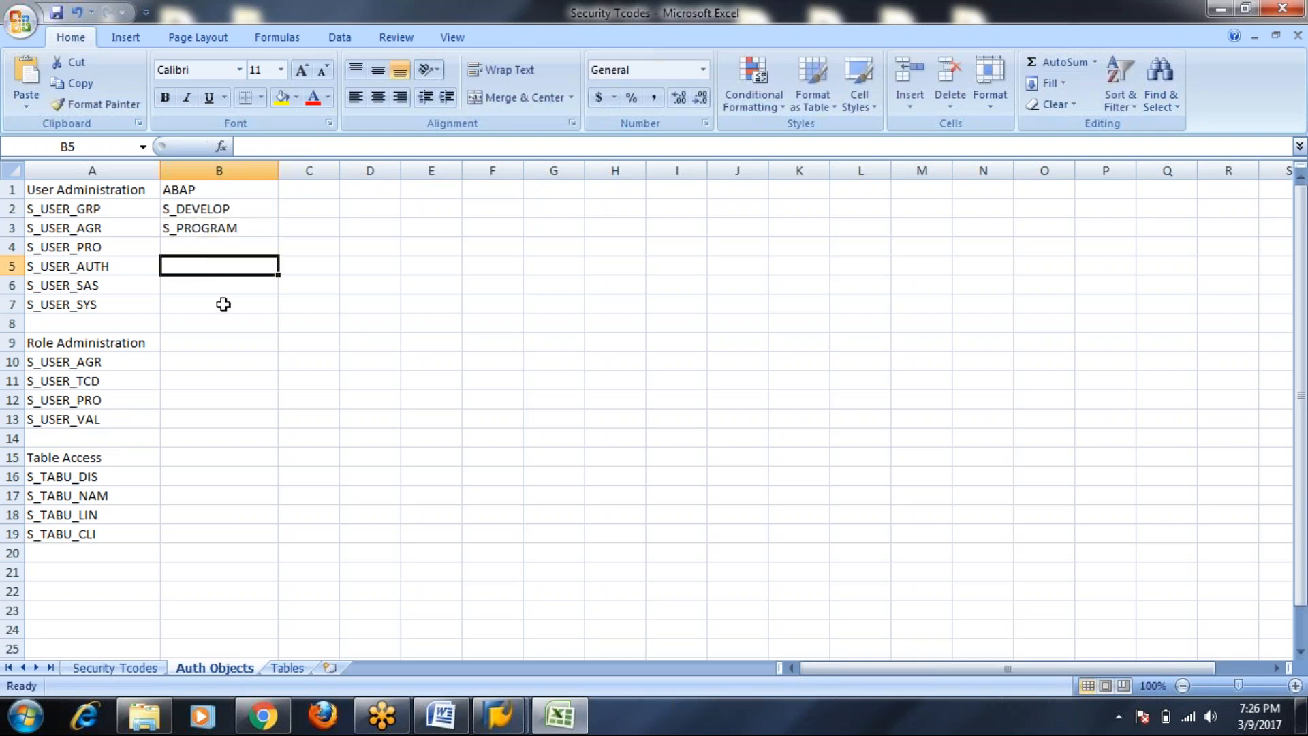
{"action": "left_click", "coordinate": [221, 342]}
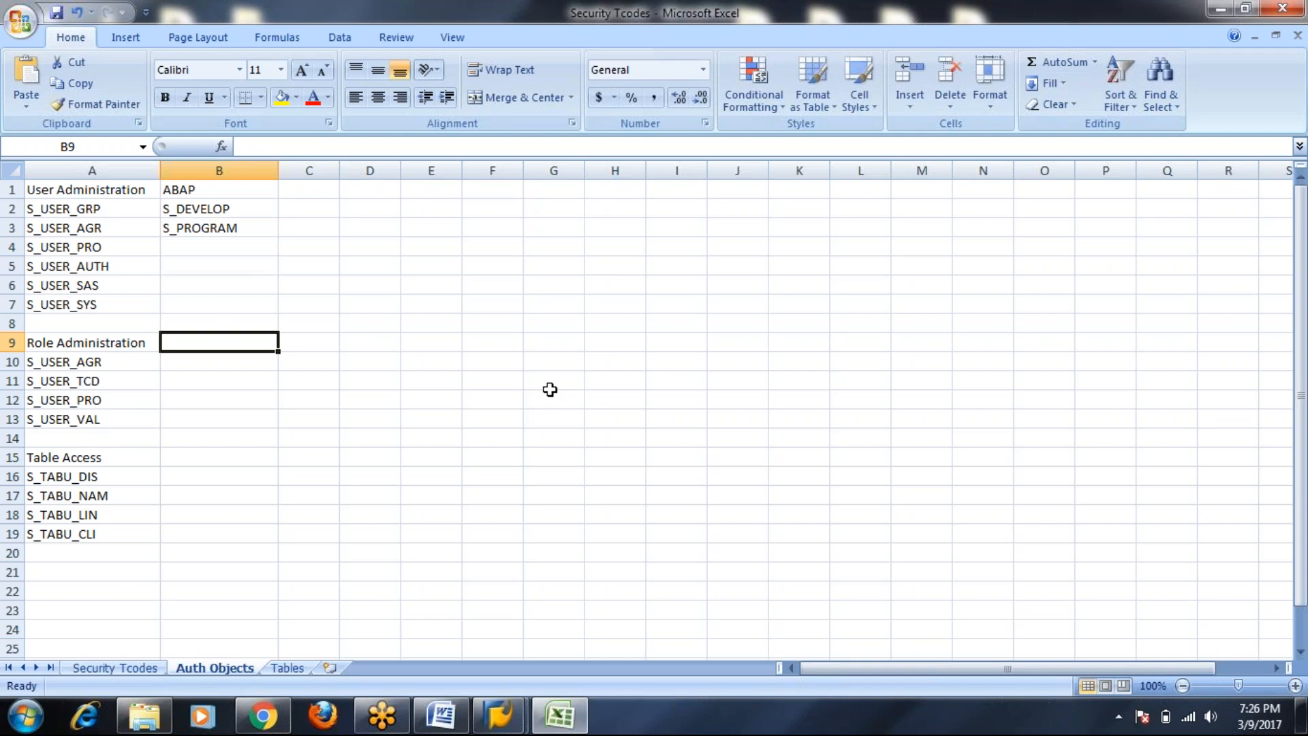
{"action": "left_click_drag", "start_coordinate": [198, 193], "coordinate": [202, 218]}
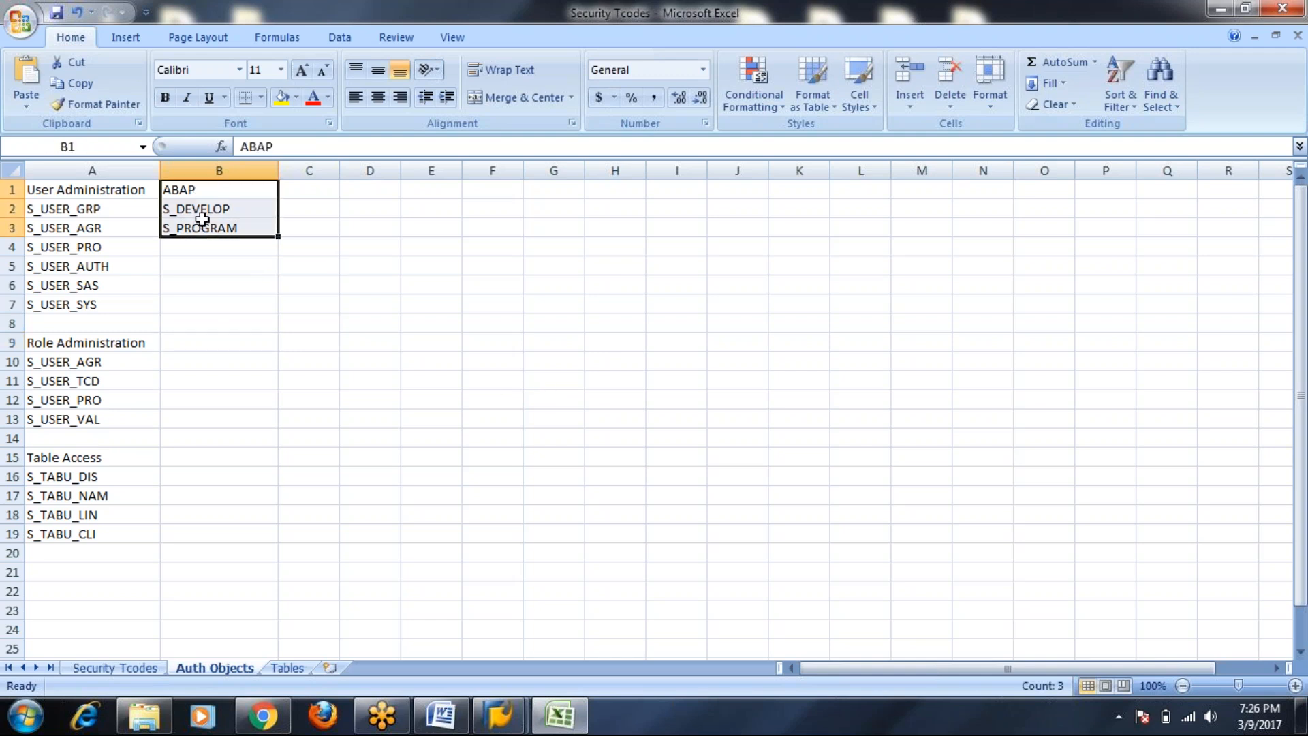
{"action": "key", "text": "ctrl+x"}
{"action": "left_click", "coordinate": [184, 341]}
{"action": "key", "text": "ctrl+v"}
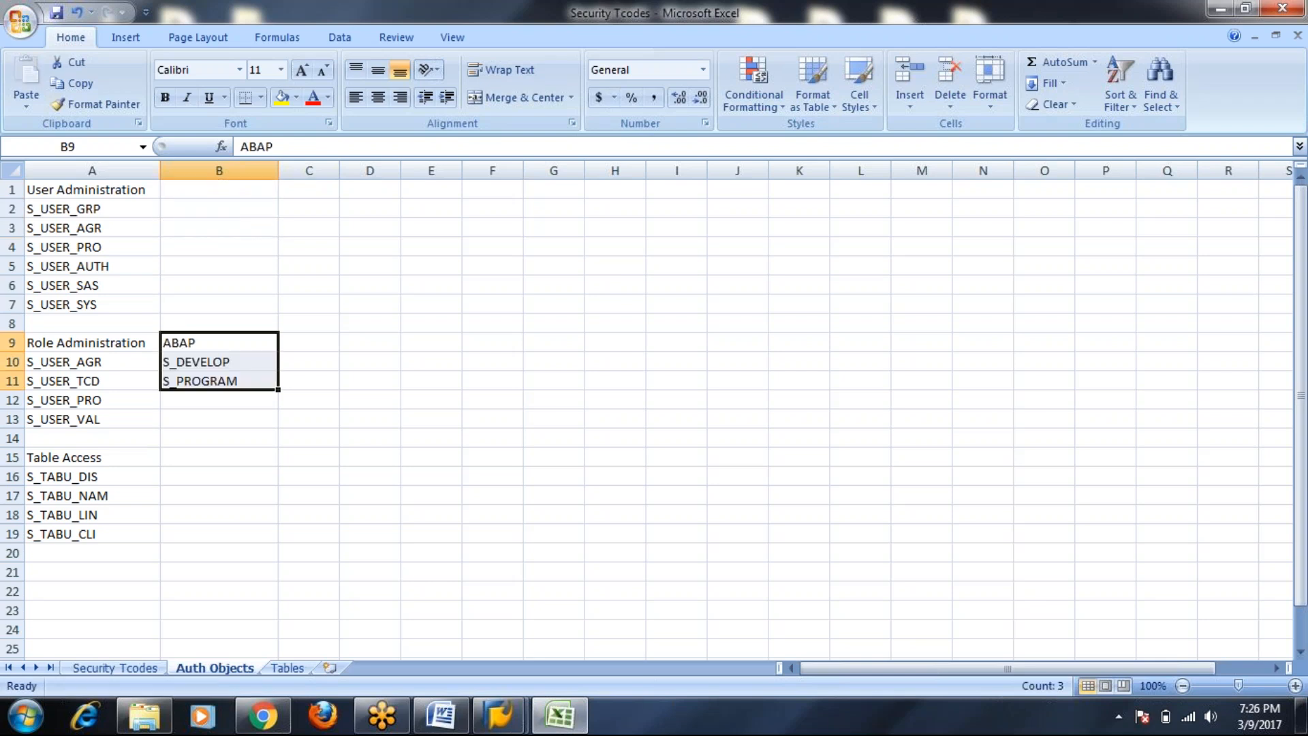
Step: Enter the heading "Spool Admin" in cell B1 and the authorization object S_SPO_DEV in cell B2
{"action": "left_click", "coordinate": [195, 192]}
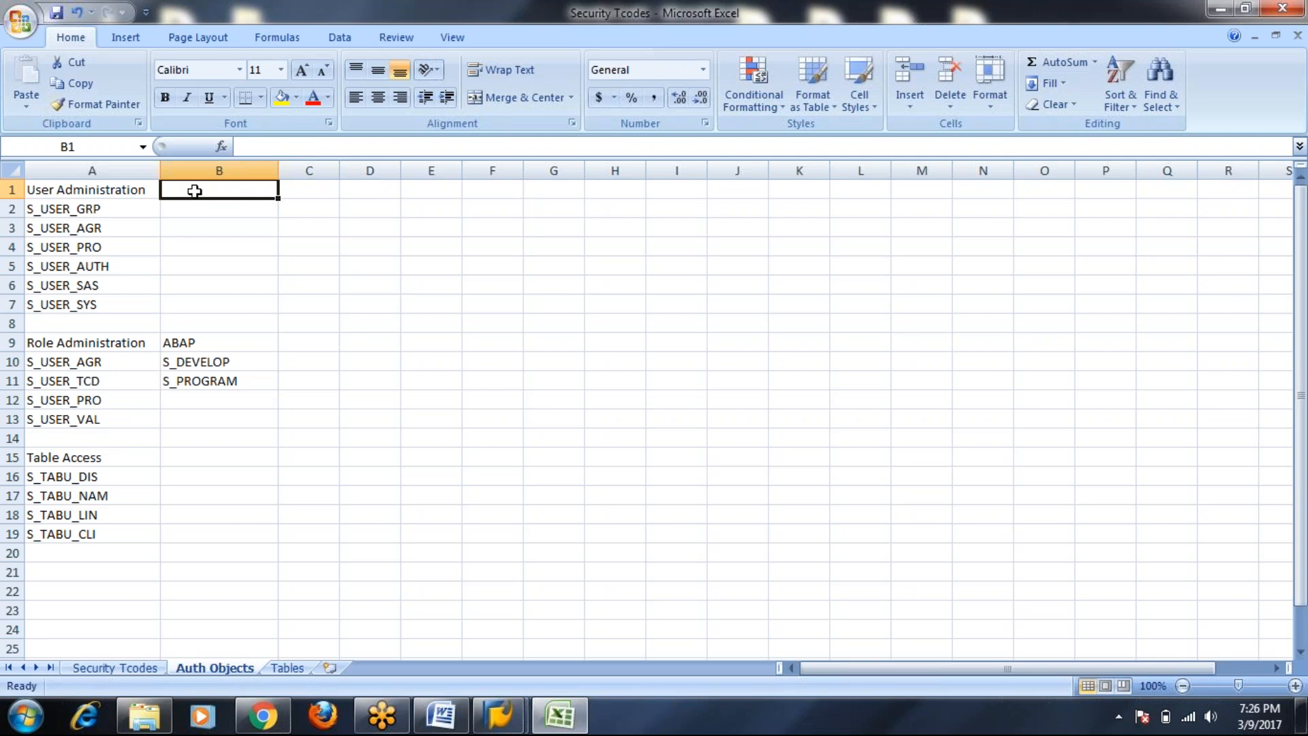
{"action": "type", "text": "Spool A"}
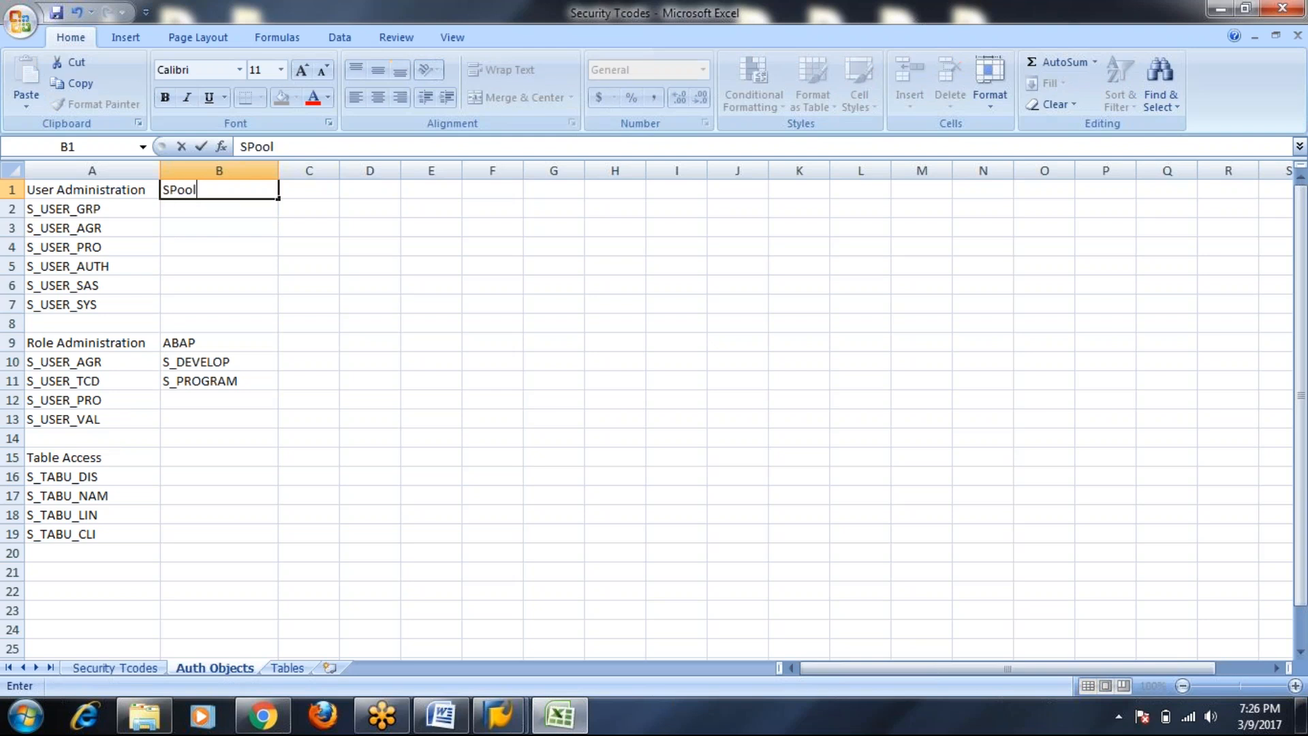
{"action": "type", "text": "dmin"}
{"action": "left_click", "coordinate": [210, 205]}
{"action": "type", "text": "S"}
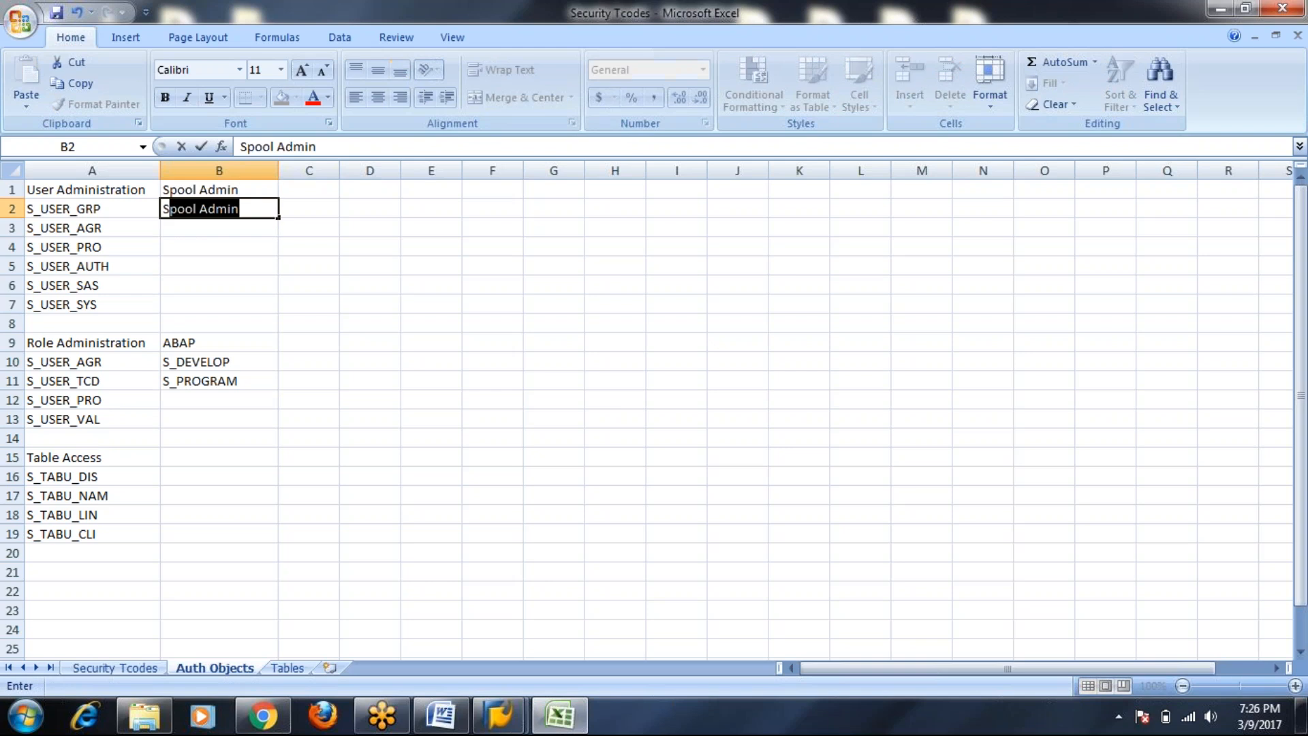
{"action": "type", "text": "_SPO_"}
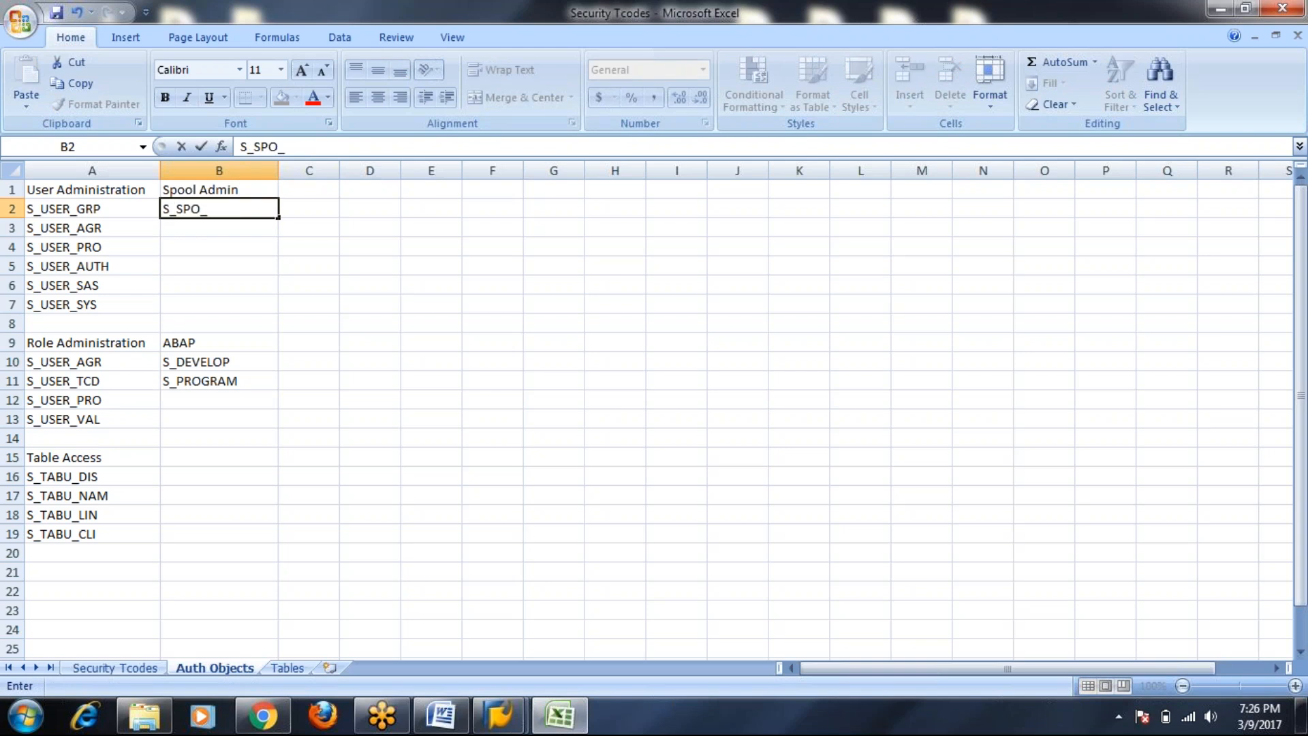
{"action": "type", "text": "ADM"}
{"action": "key", "text": "BackSpace"}
{"action": "key", "text": "BackSpace"}
{"action": "key", "text": "BackSpace"}
{"action": "type", "text": "DEV"}
{"action": "key", "text": "Return"}
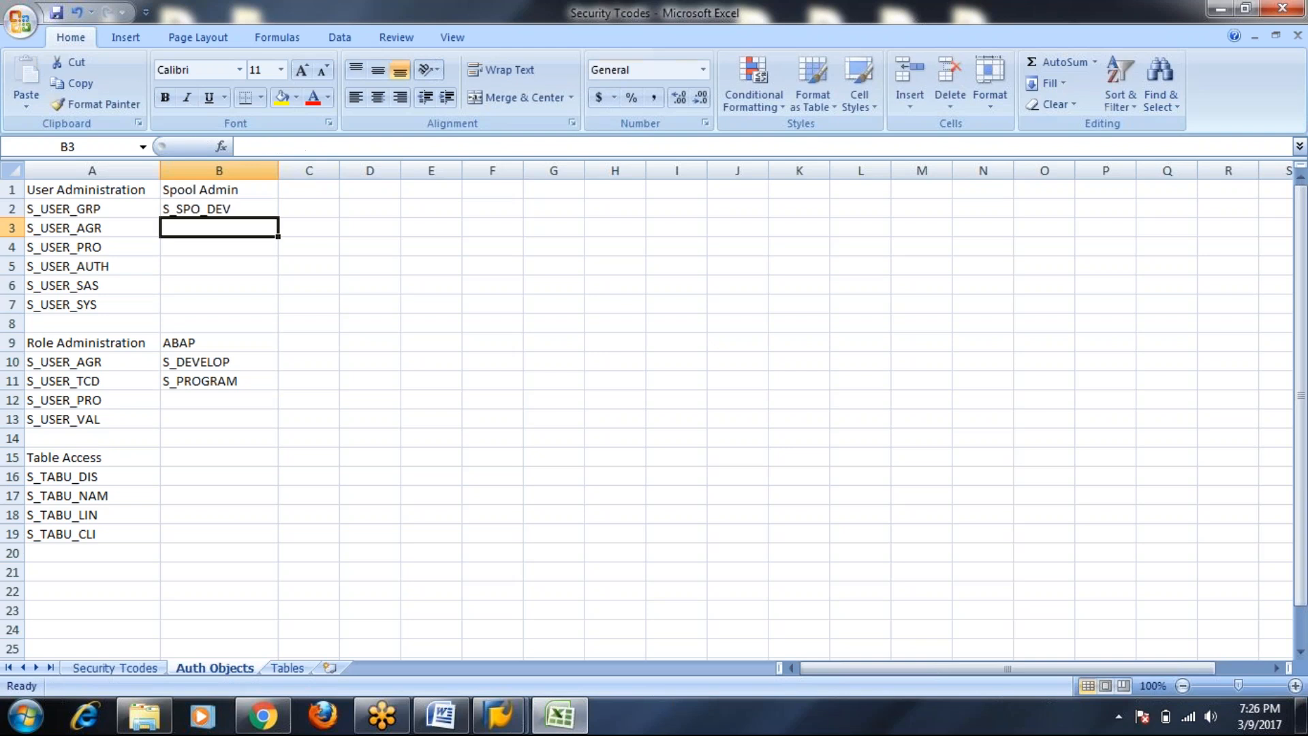
Step: Enter S_SPO_PAGE in cell B3 and the prefix S_SPO_ in cell B4, leaving B4 open for editing
{"action": "type", "text": "S_SPO_PAGE"}
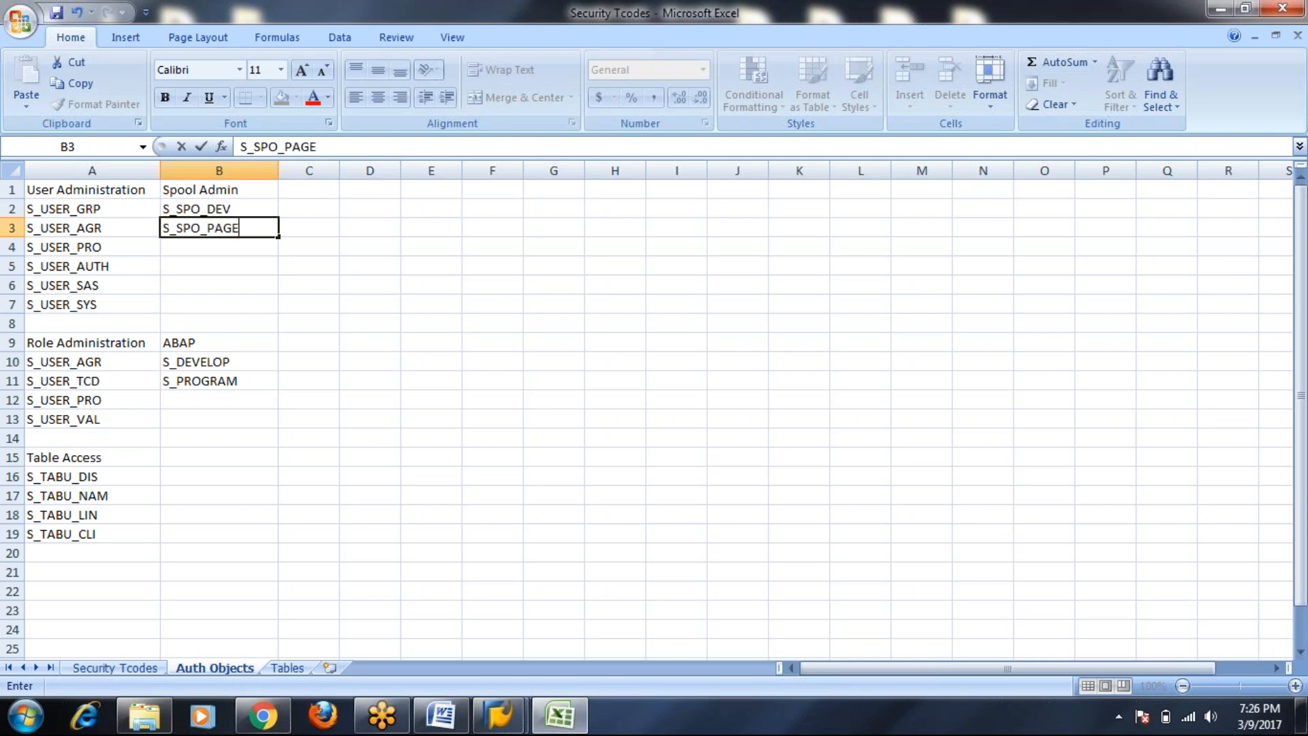
{"action": "key", "text": "Return"}
{"action": "type", "text": "S"}
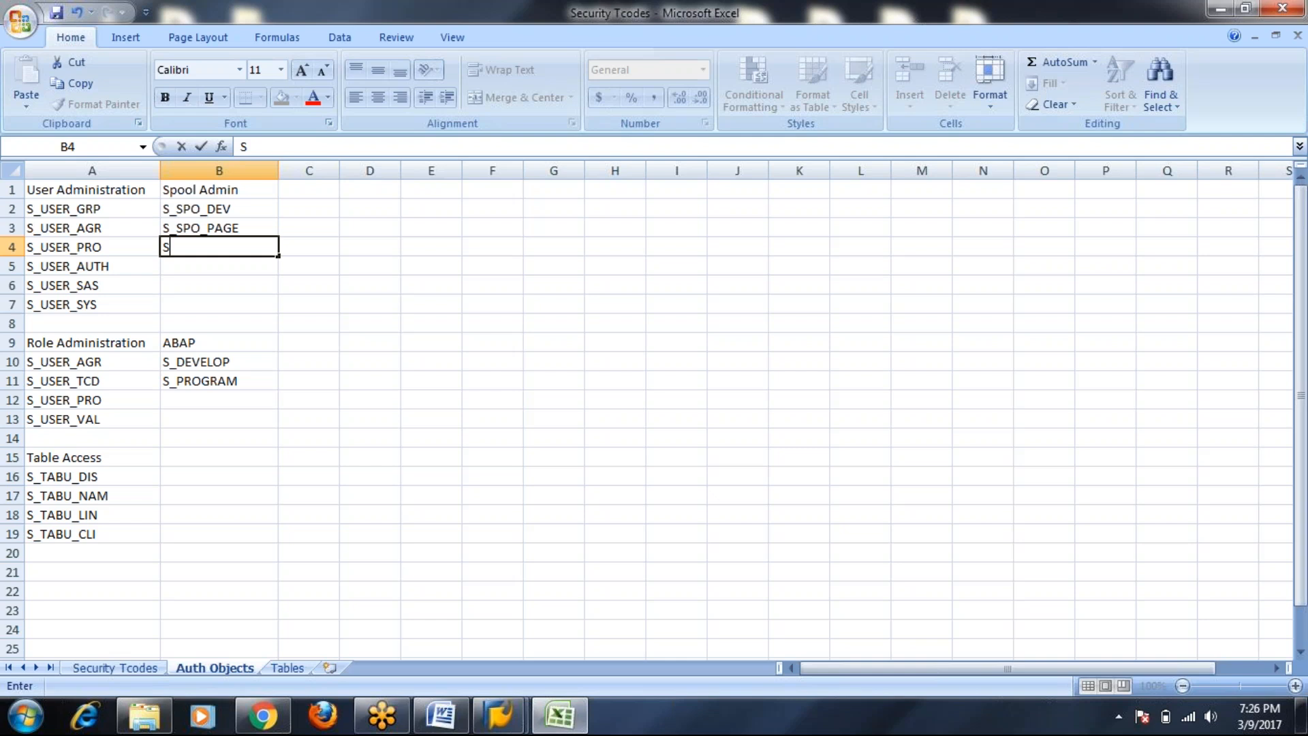
{"action": "type", "text": "_SPO_"}
{"action": "left_click", "coordinate": [257, 210]}
{"action": "left_click", "coordinate": [261, 227]}
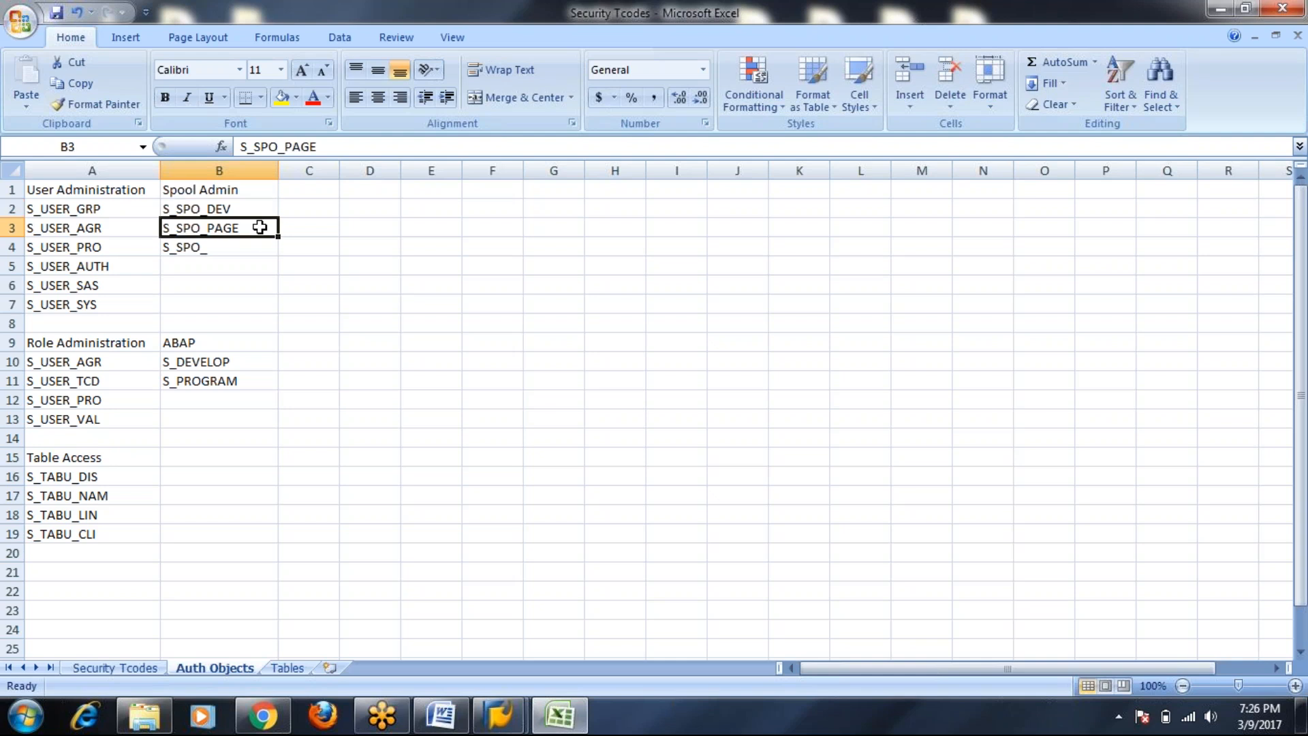
{"action": "left_click", "coordinate": [246, 250]}
{"action": "double_click", "coordinate": [237, 250]}
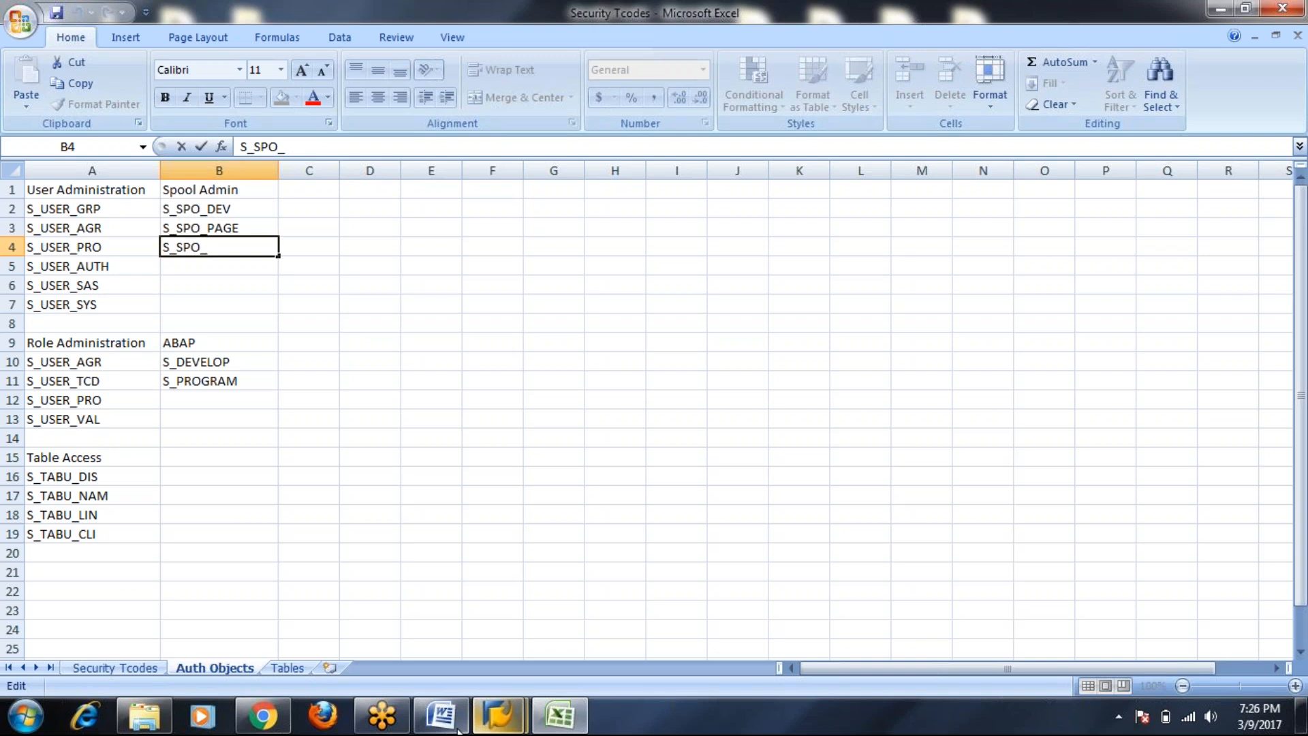
Step: Switch to SAP, leave the authorization fields list and start transaction SU21
{"action": "mouse_move", "coordinate": [521, 715]}
{"action": "left_click", "coordinate": [529, 668]}
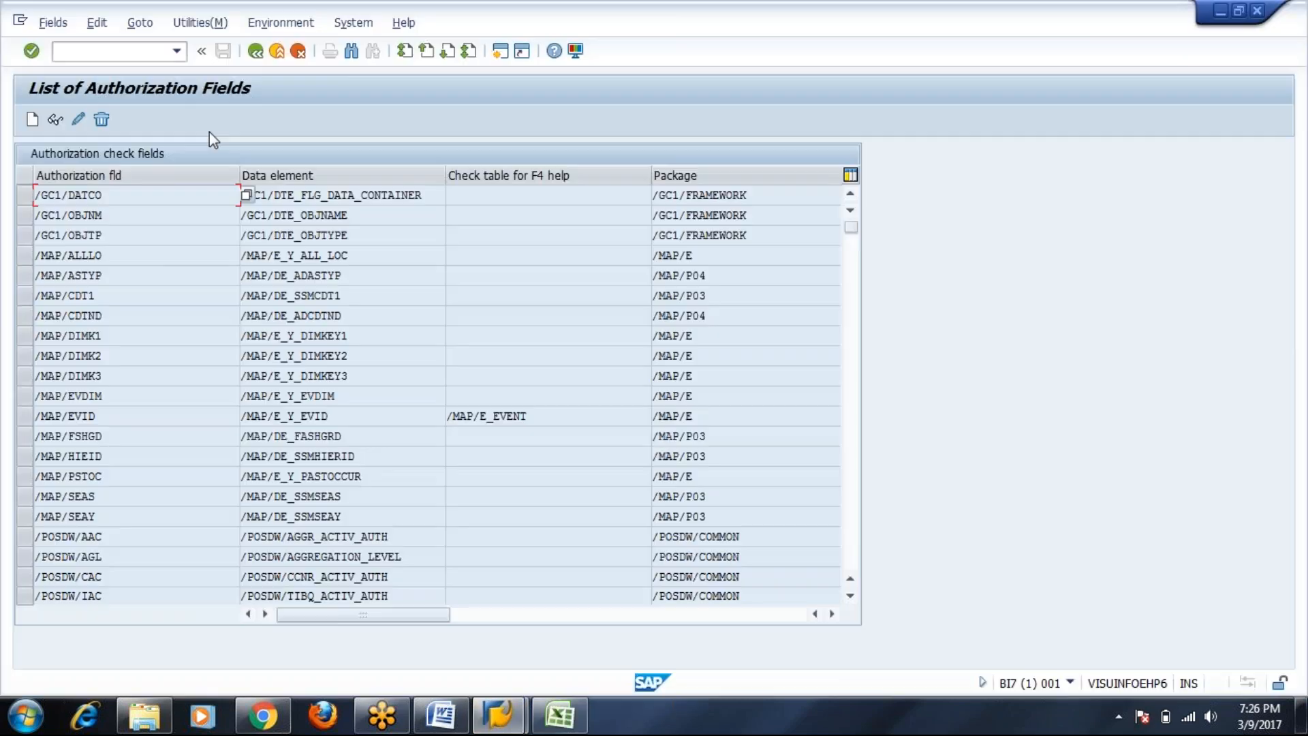
{"action": "left_click", "coordinate": [255, 54]}
{"action": "type", "text": "s"}
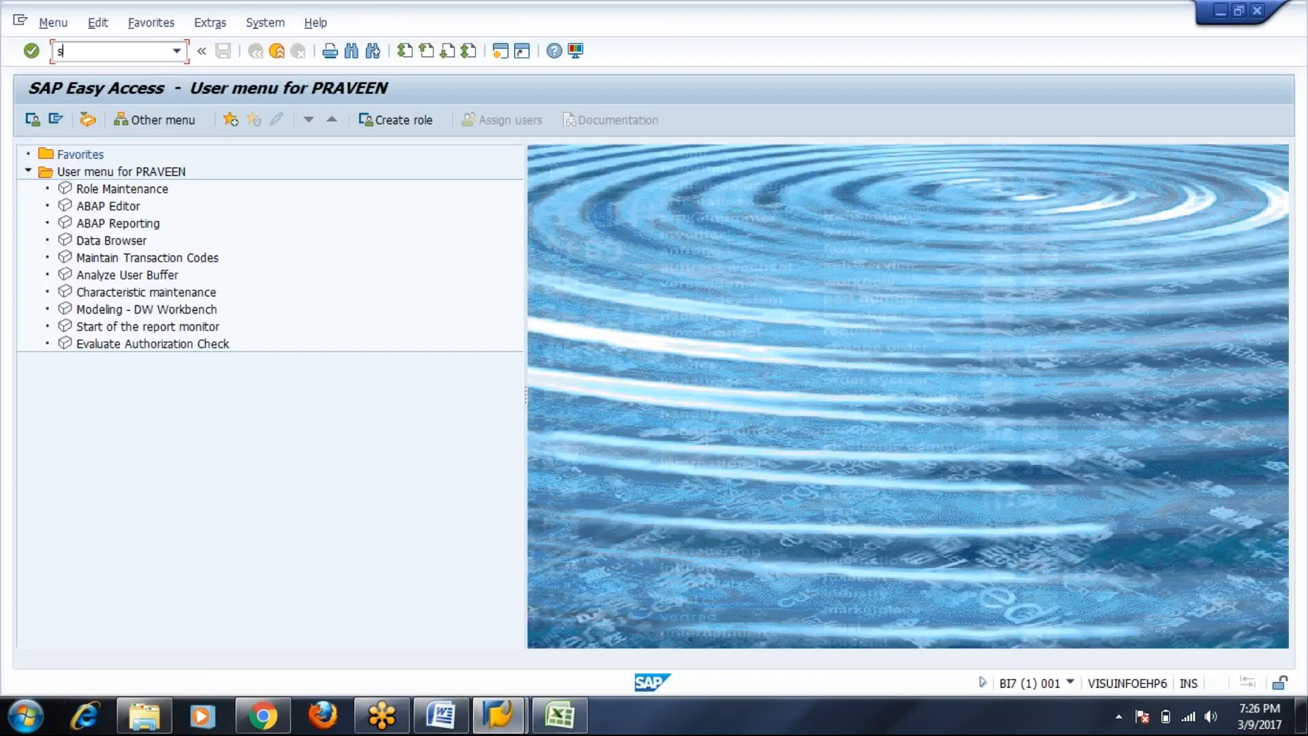
{"action": "type", "text": "u21"}
{"action": "key", "text": "Return"}
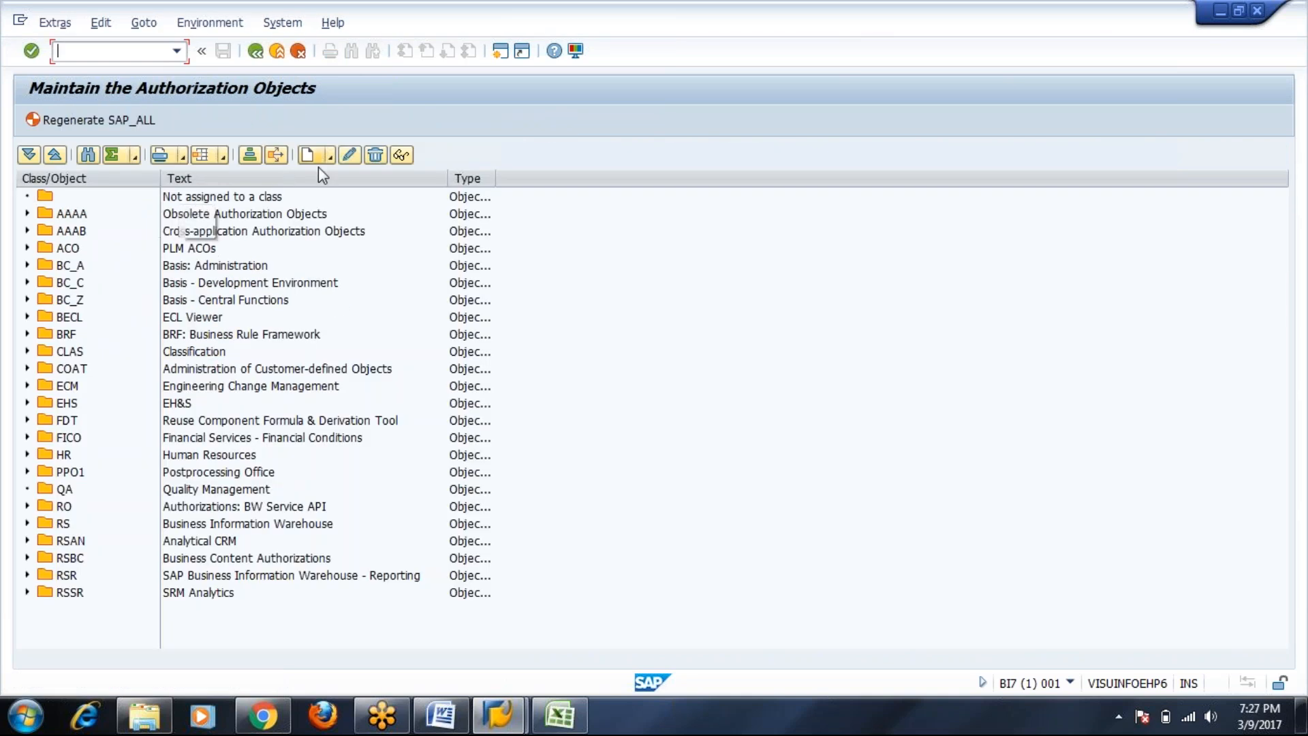
Step: Search the authorization objects for S_SPO and go through the successive matches
{"action": "left_click", "coordinate": [87, 156]}
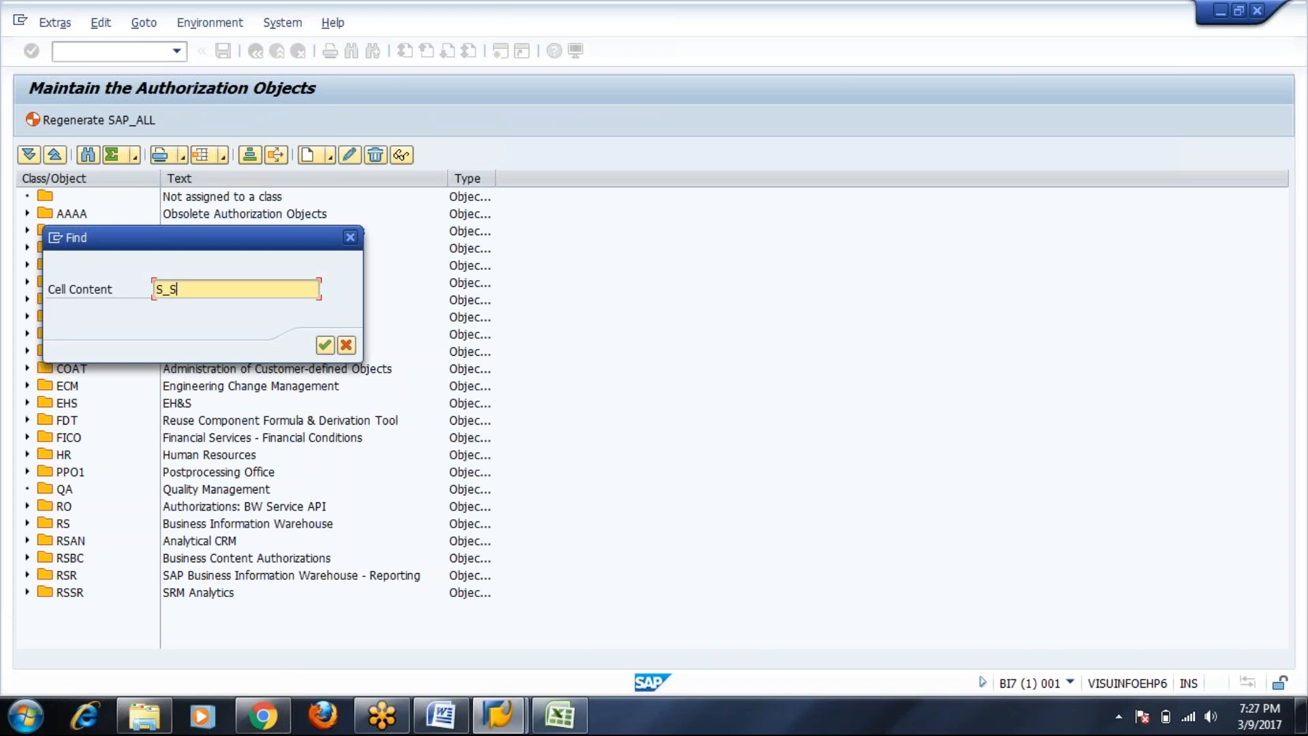
{"action": "key", "text": "Return"}
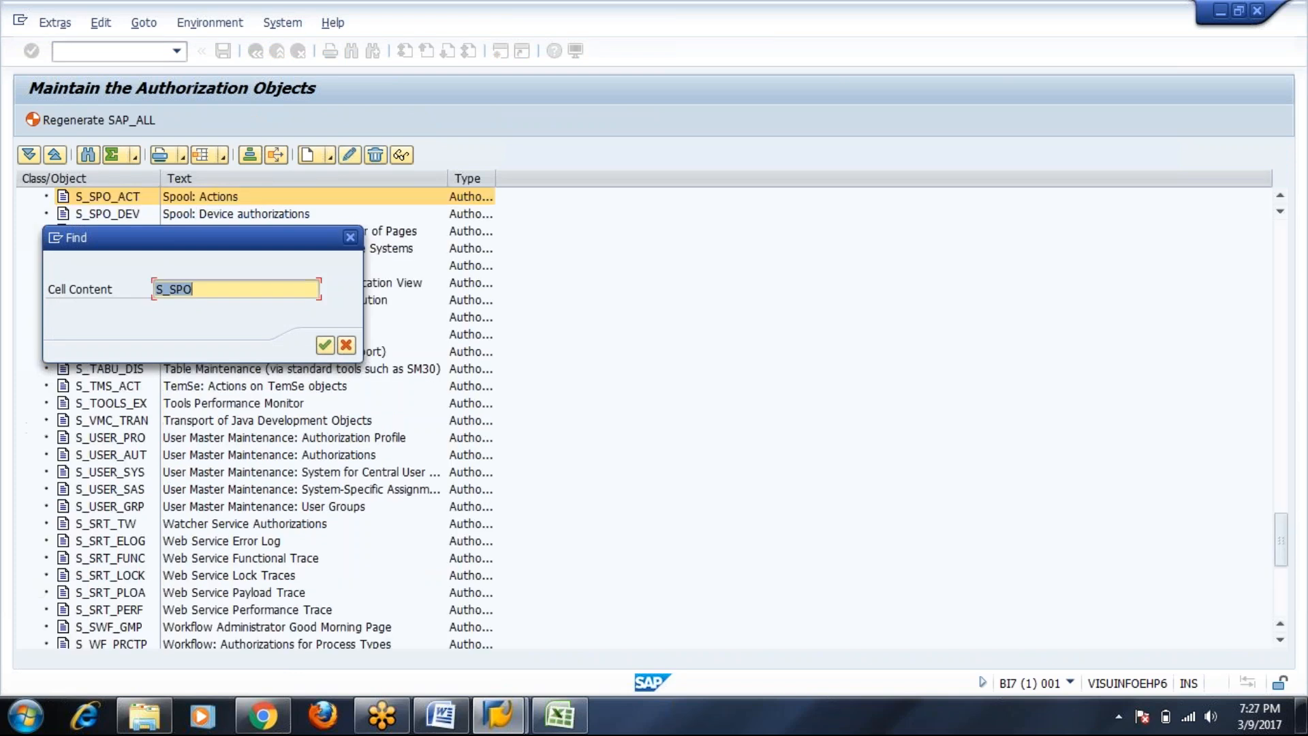
{"action": "key", "text": "Return"}
{"action": "key", "text": "Return"}
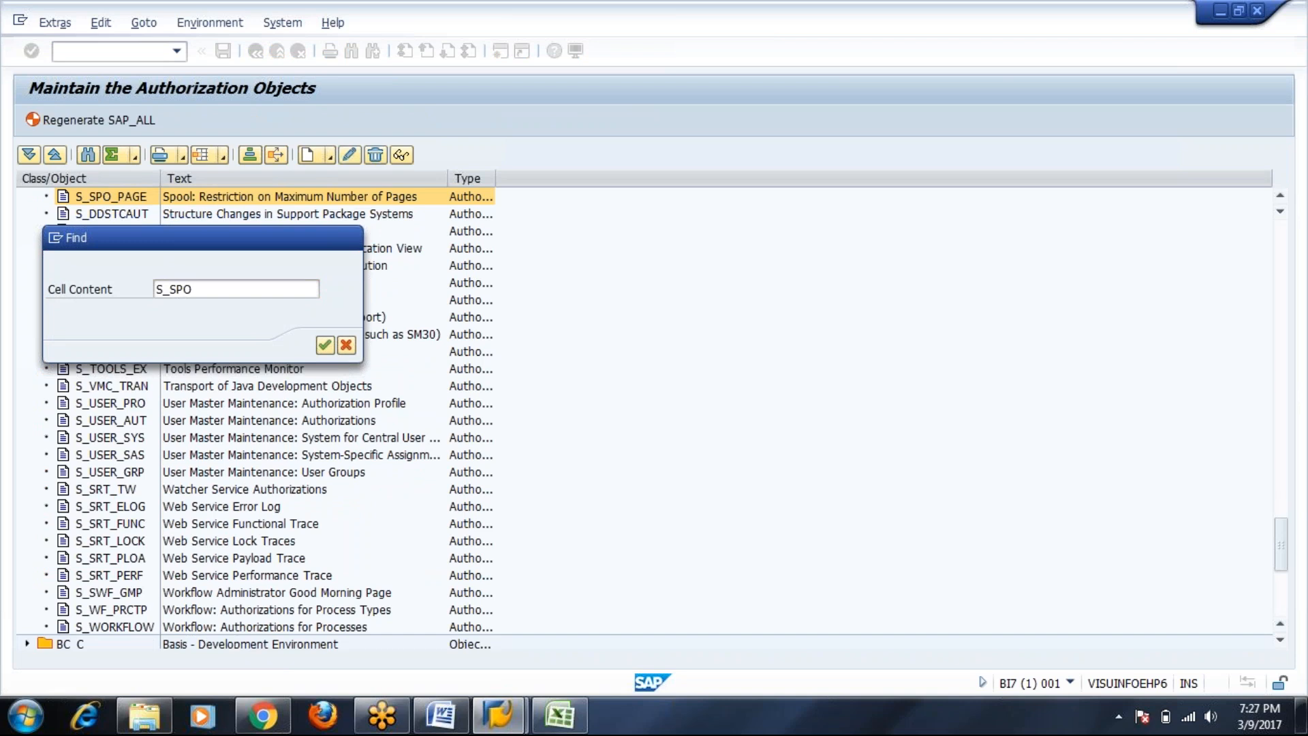
{"action": "key", "text": "Return"}
Step: Return to the Excel workbook and complete cell B4 as S_SPO_ACT
{"action": "key", "text": "alt+Tab"}
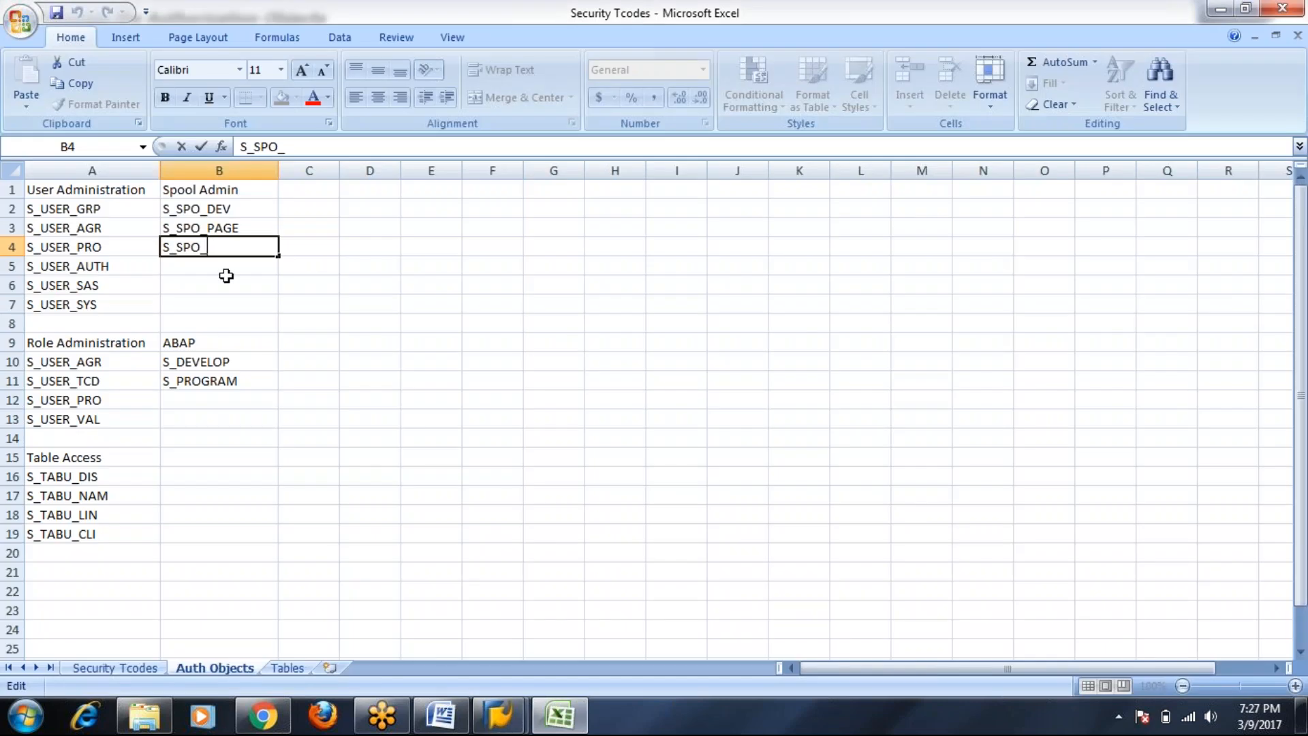
{"action": "type", "text": "ACT"}
{"action": "left_click", "coordinate": [313, 320]}
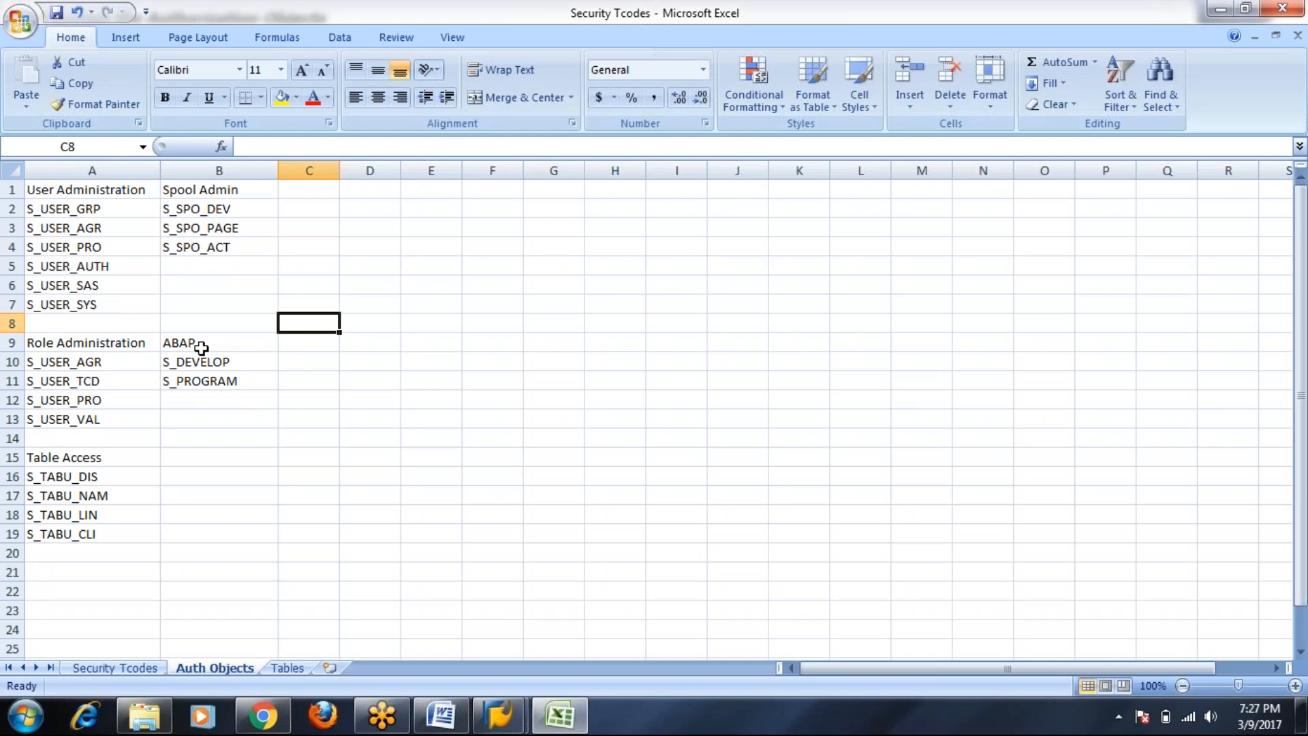
Step: Enter the heading "Background Admin" in cell B15 and the authorization object S_BTCH_ADM in cell B16
{"action": "left_click", "coordinate": [186, 457]}
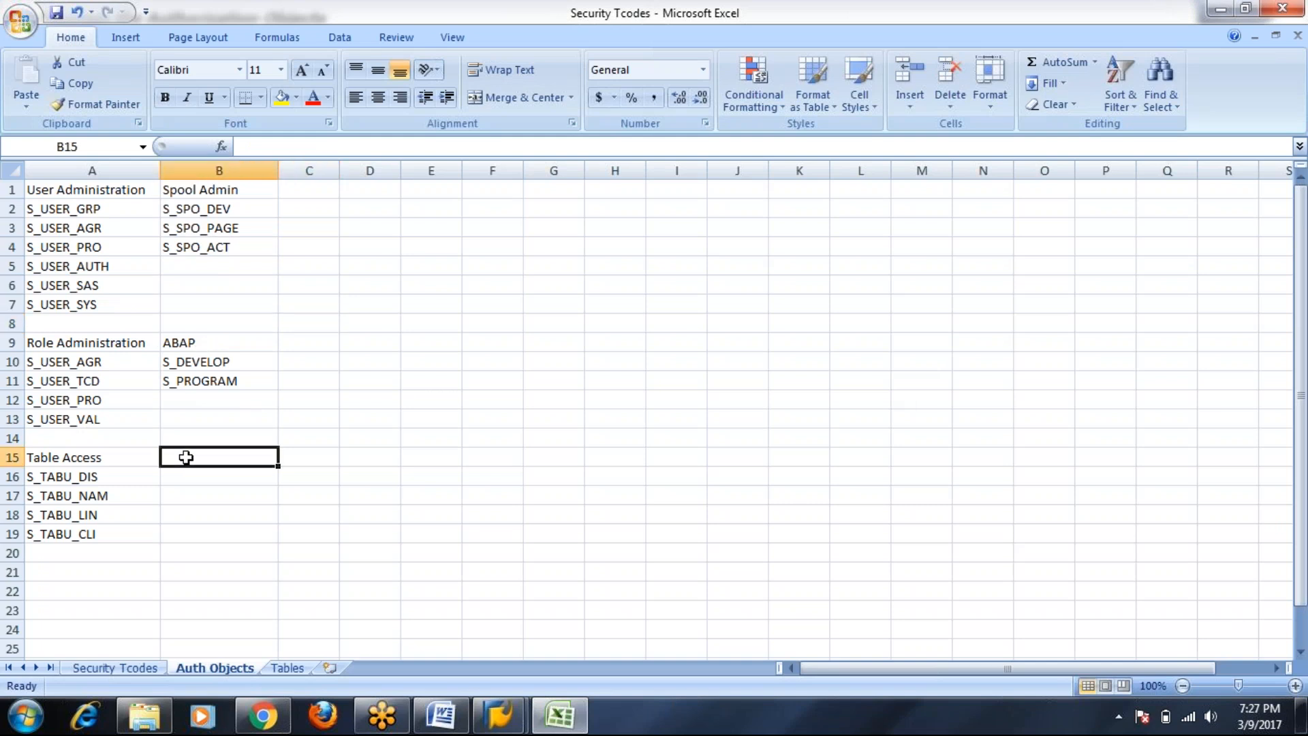
{"action": "type", "text": "Backg"}
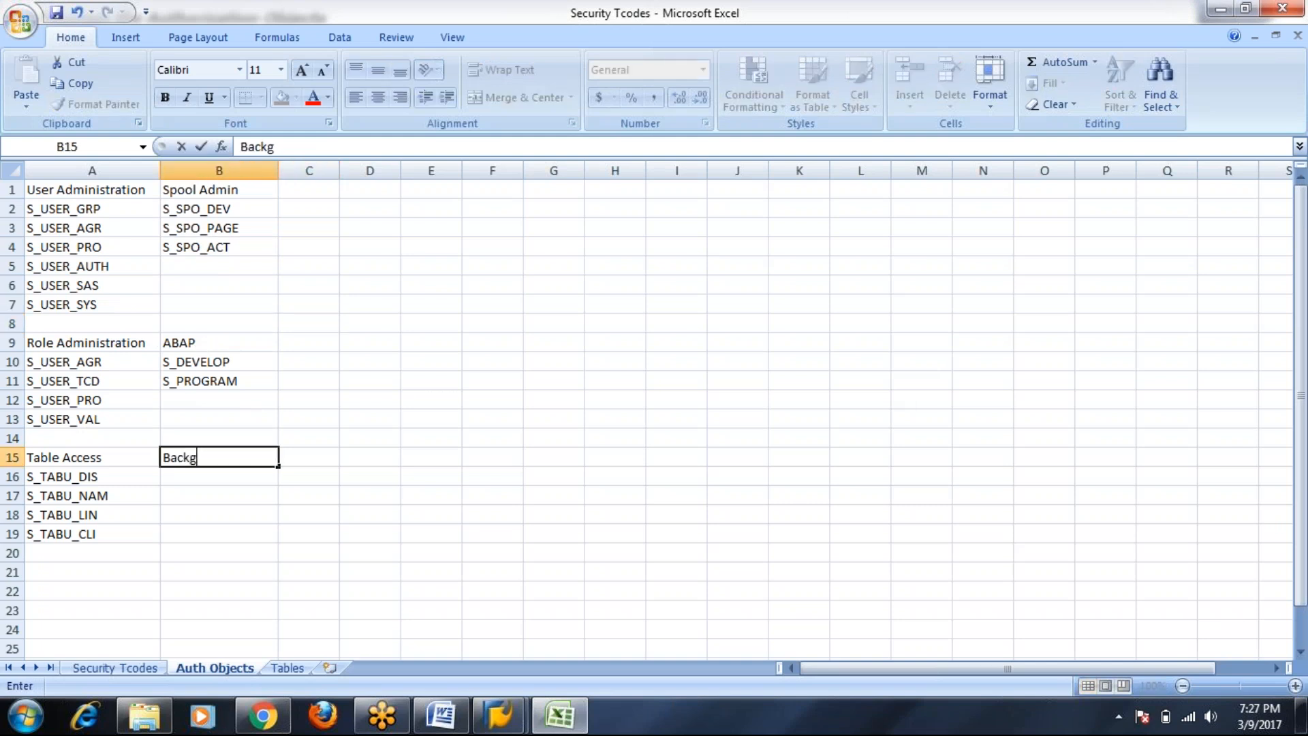
{"action": "type", "text": "round Admin"}
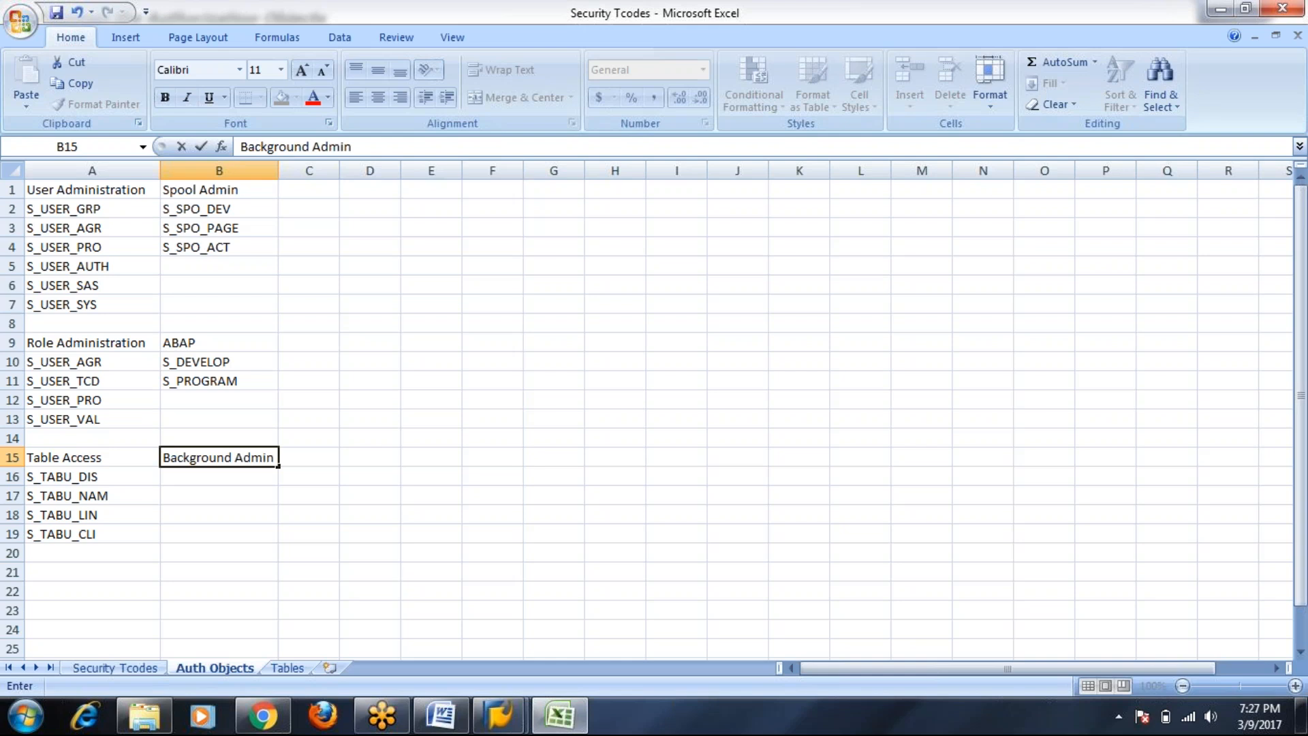
{"action": "left_click", "coordinate": [176, 477]}
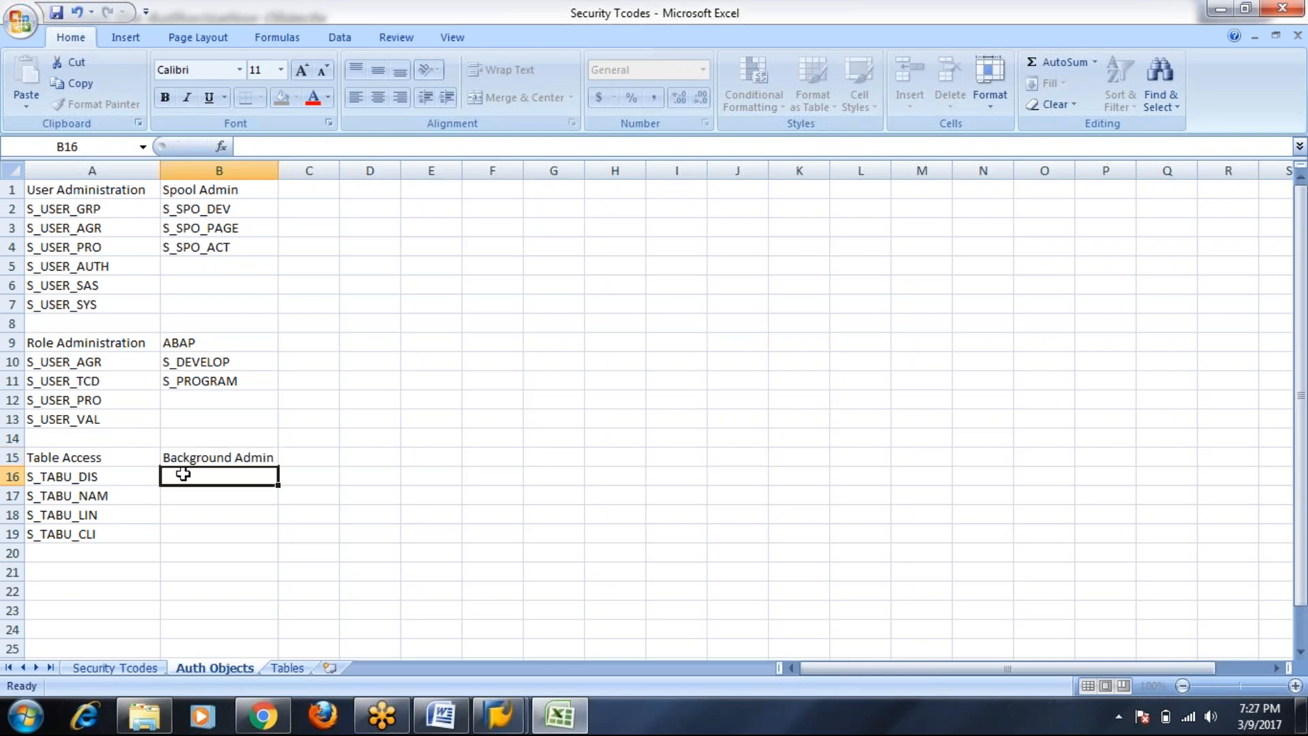
{"action": "type", "text": "S_B"}
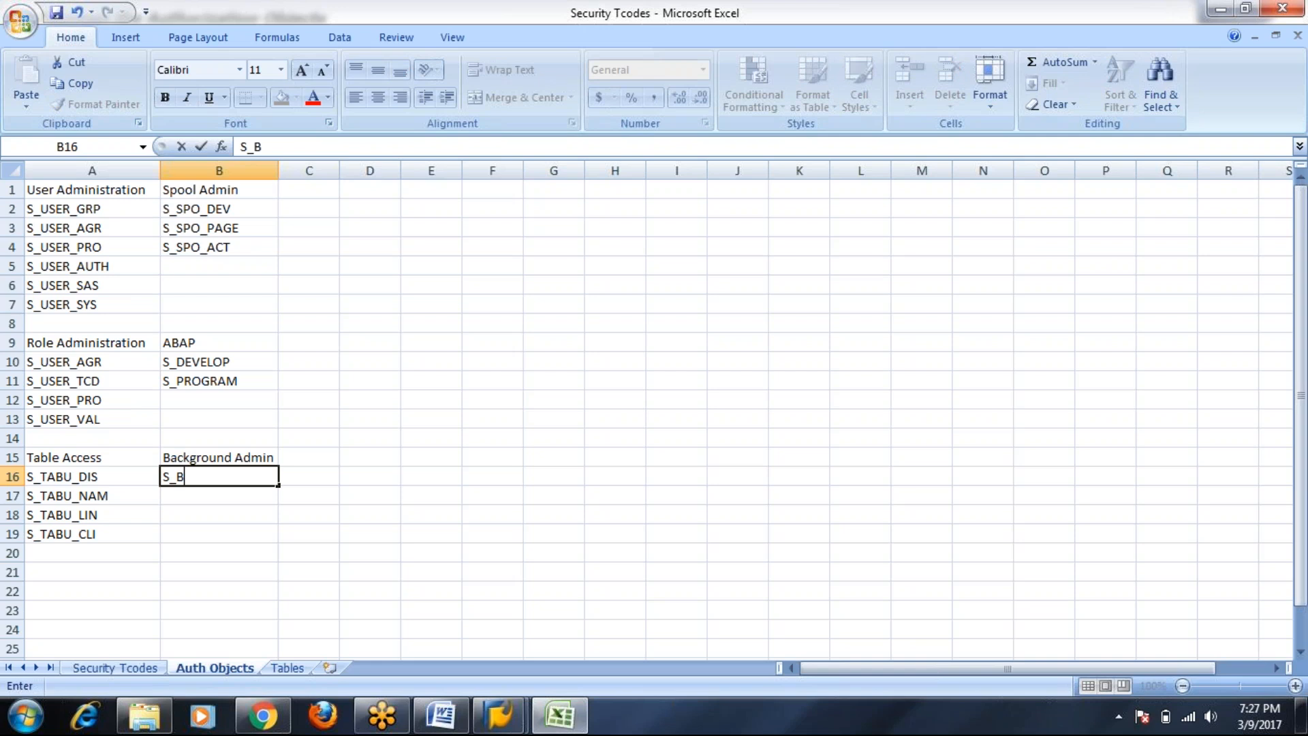
{"action": "type", "text": "TCH_ADM"}
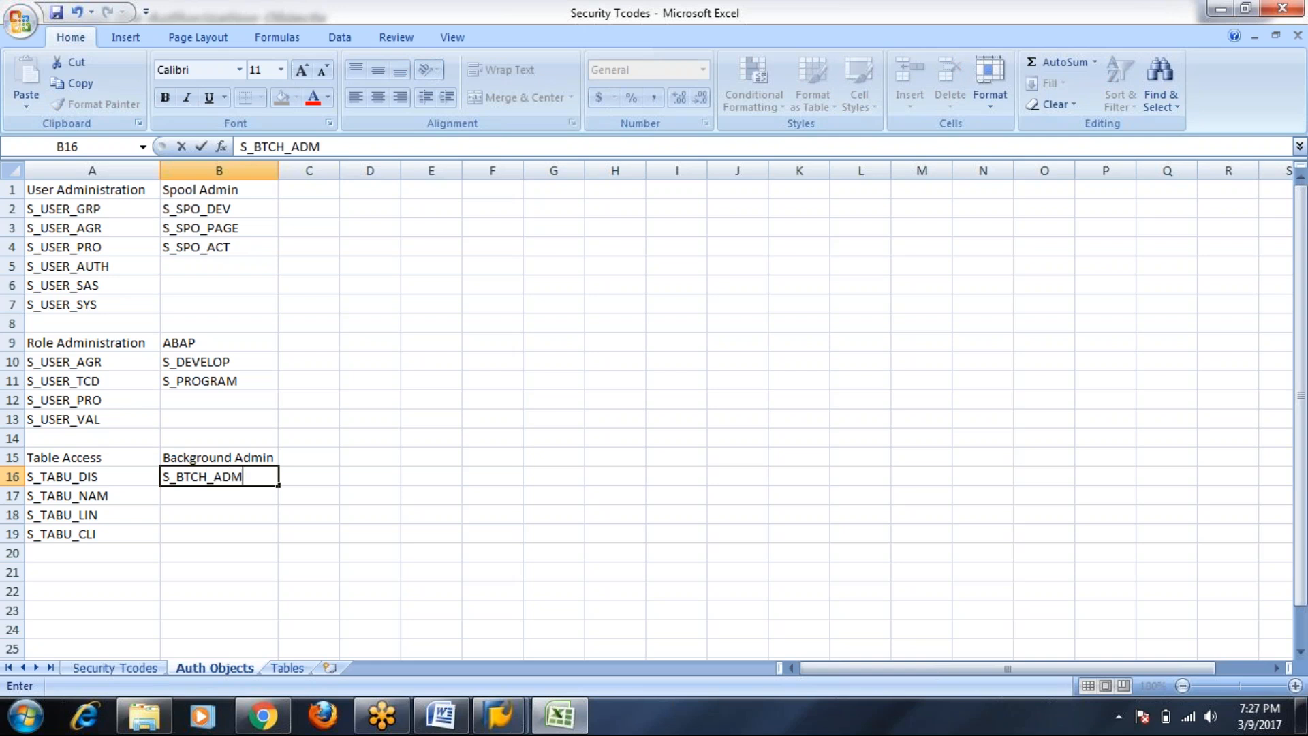
{"action": "key", "text": "Return"}
Step: Enter the background objects S_BTCH_JOB in cell B17 and S_BTCH_NAM in cell B18
{"action": "type", "text": "S_BT"}
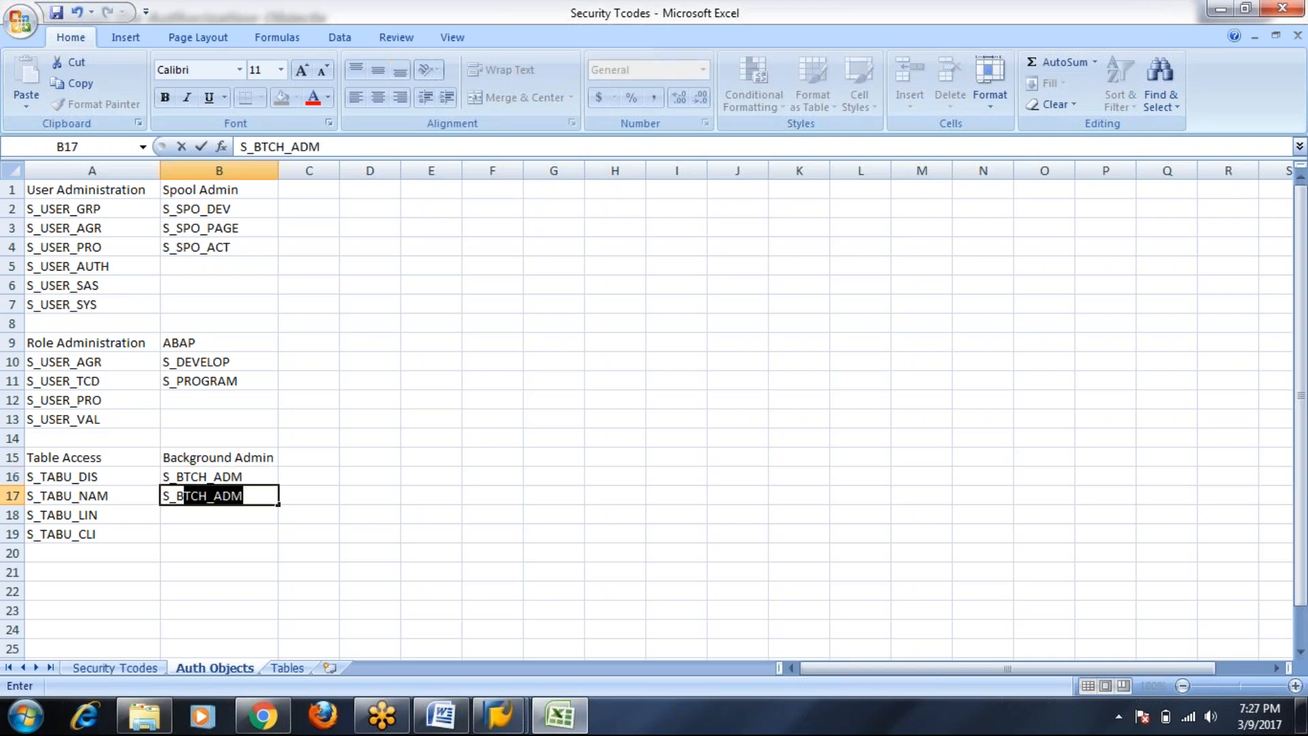
{"action": "type", "text": "CH_JO"}
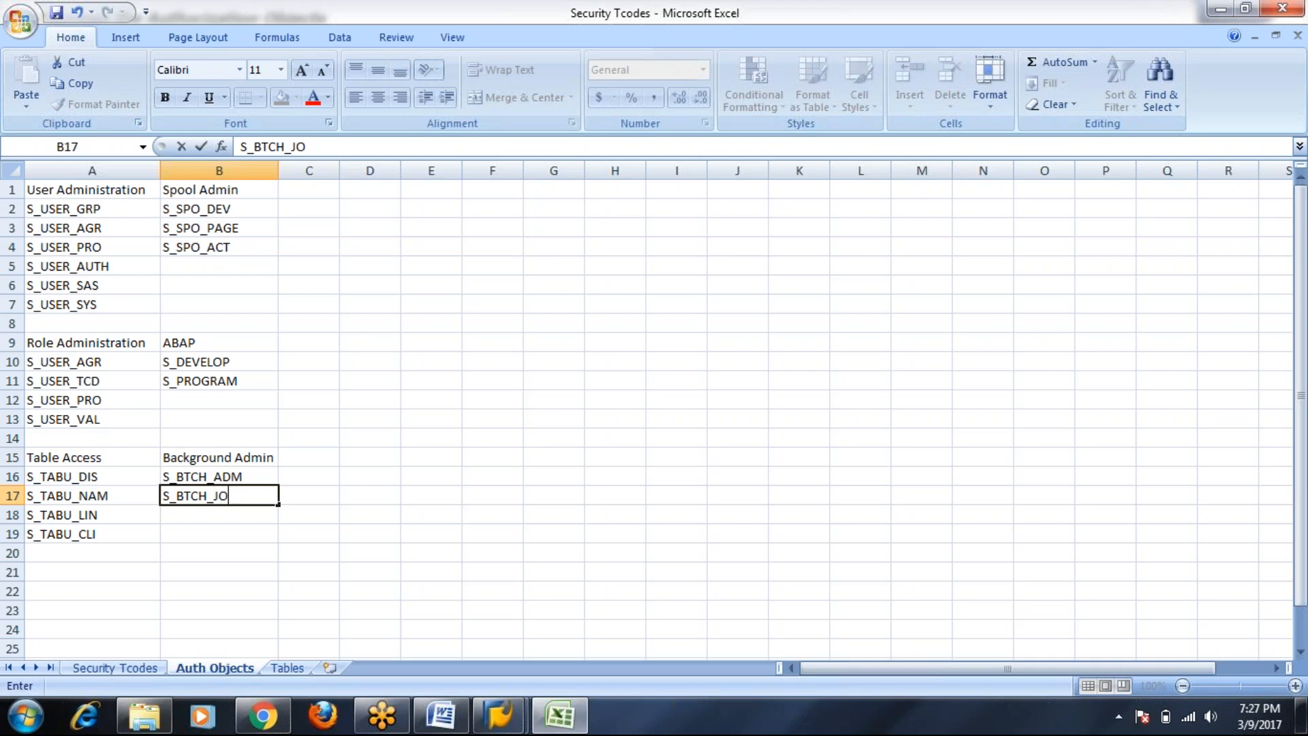
{"action": "type", "text": "B"}
{"action": "key", "text": "BackSpace"}
{"action": "type", "text": "B"}
{"action": "key", "text": "Return"}
{"action": "type", "text": "S_"}
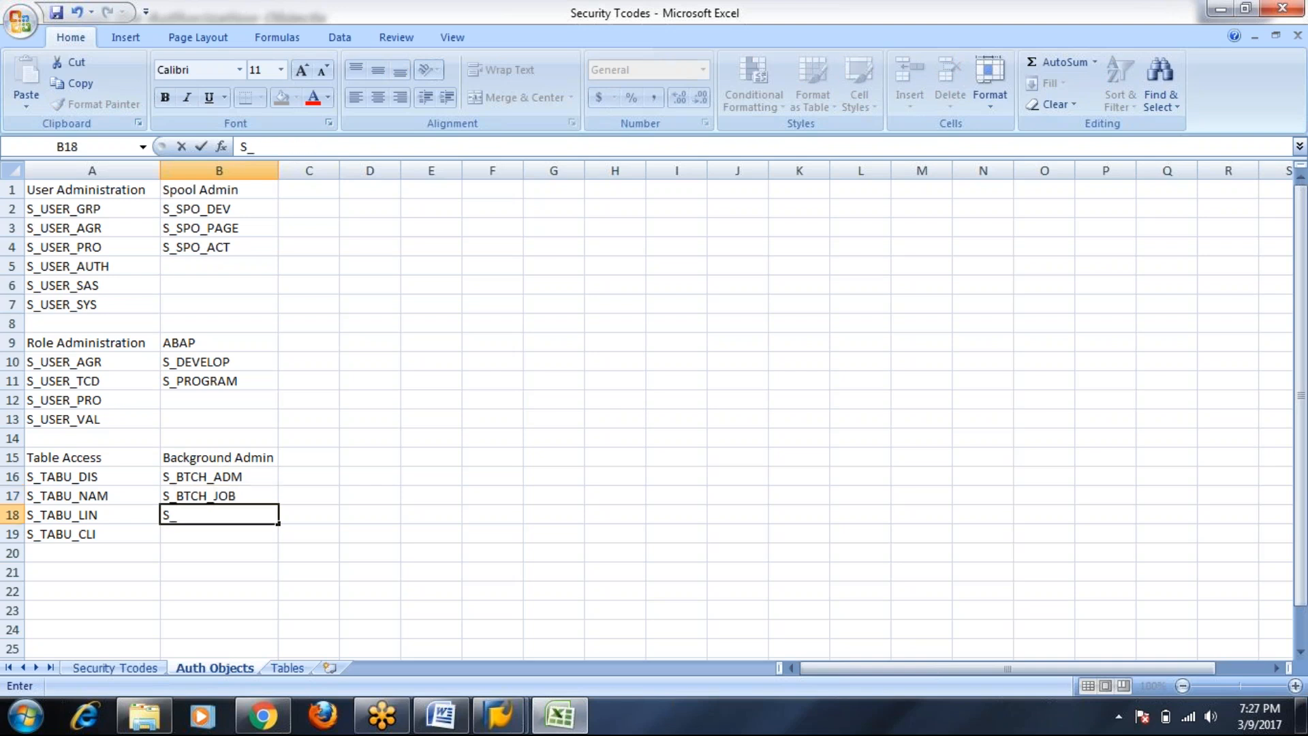
{"action": "type", "text": "BTCH_NAM"}
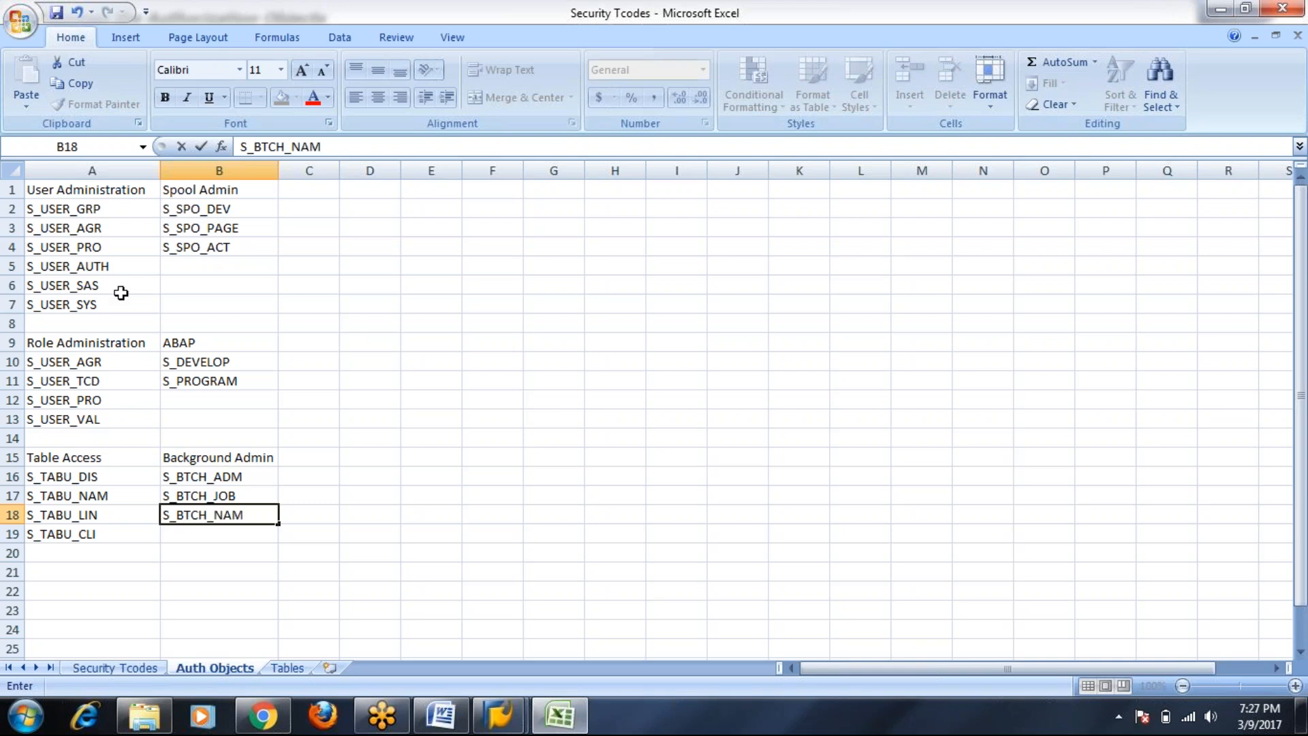
Step: Switch to SAP, search the authorization objects for S_BTCH and go through the successive matches
{"action": "key", "text": "alt+Tab"}
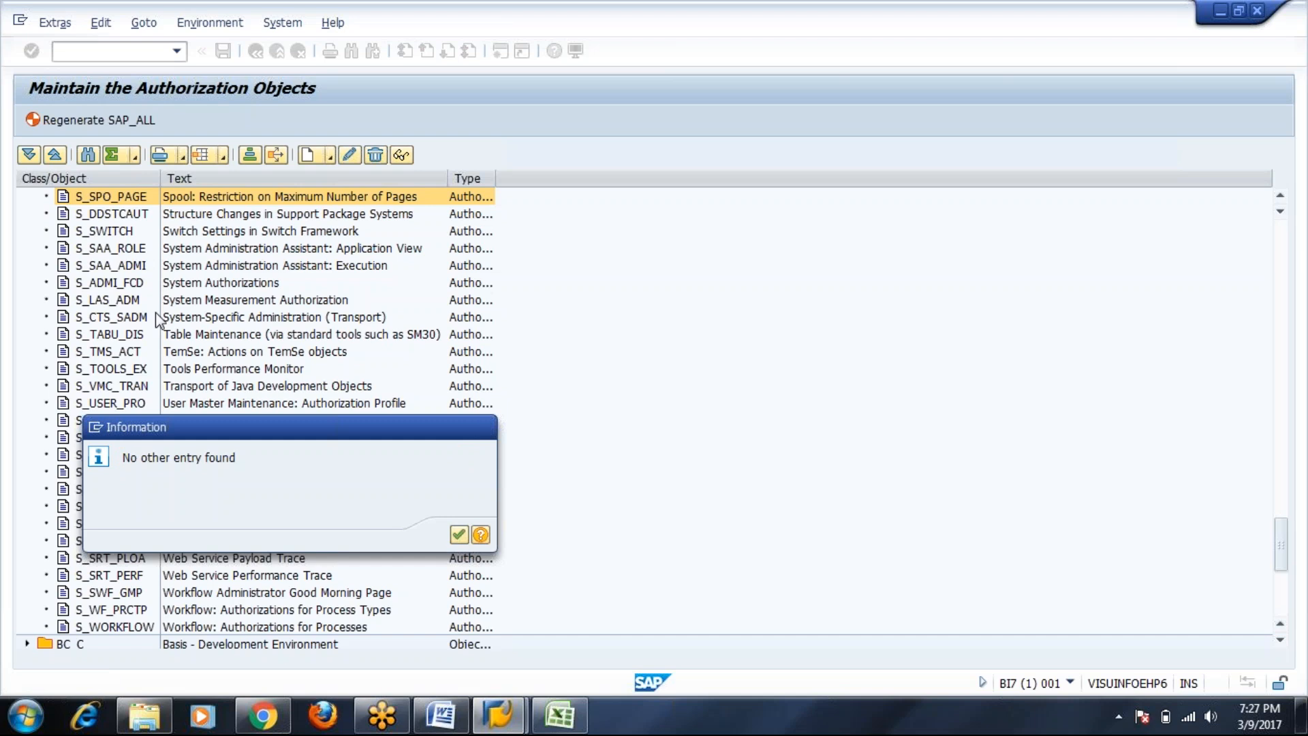
{"action": "left_click", "coordinate": [458, 535]}
{"action": "key", "text": "ctrl+f"}
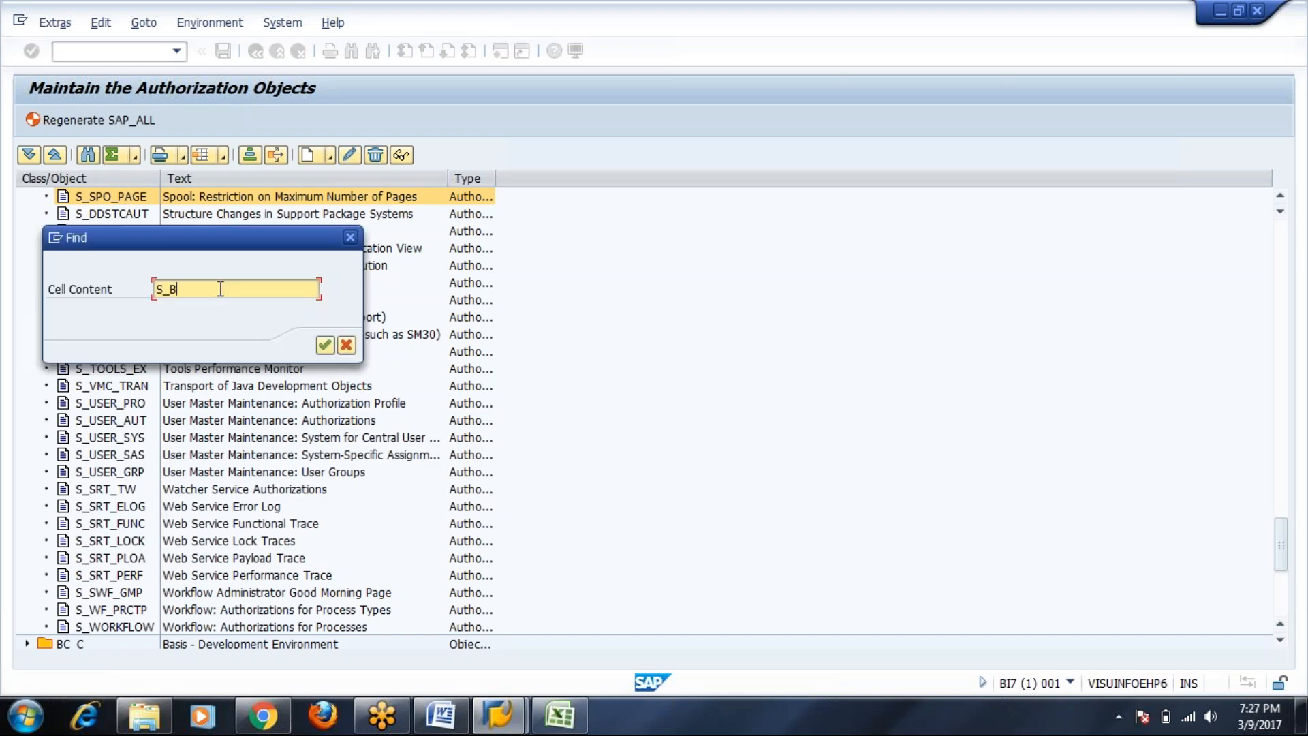
{"action": "key", "text": "Return"}
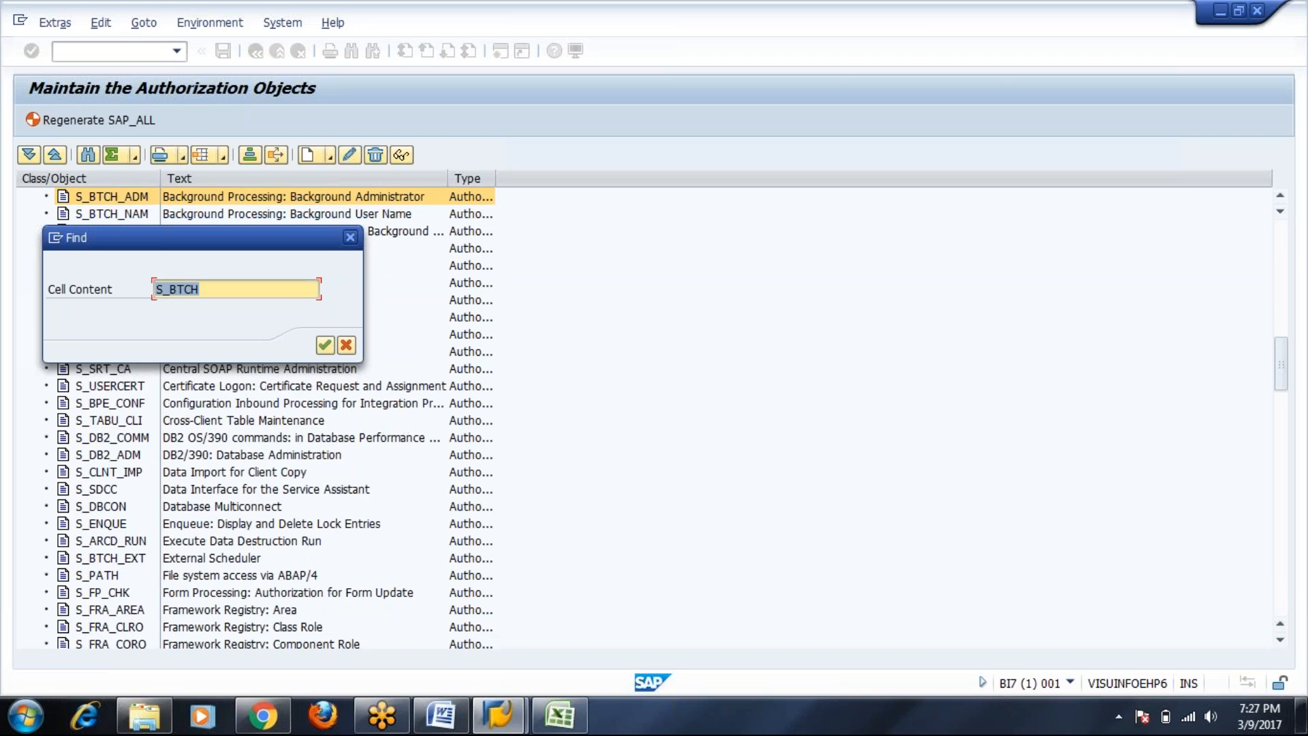
{"action": "key", "text": "Return"}
{"action": "key", "text": "Return"}
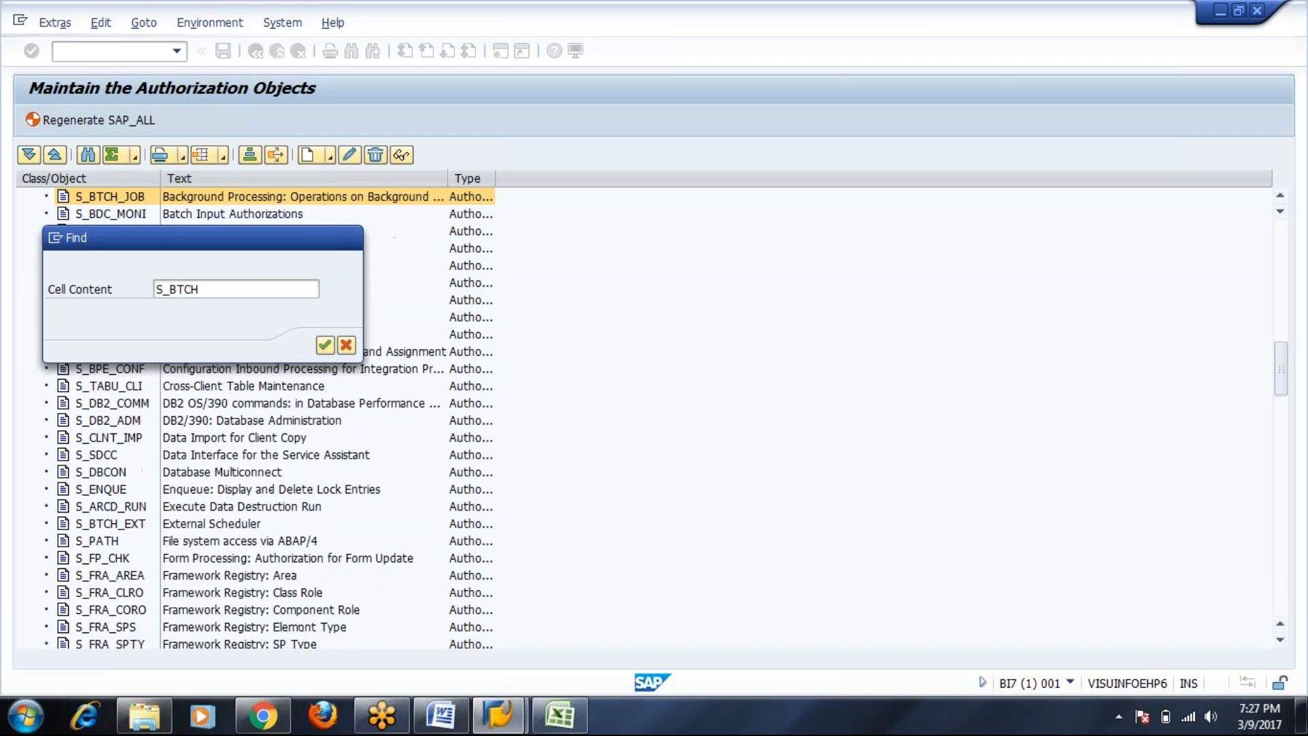
Step: Go to the following S_BTCH match, return to the Excel workbook and enter the authorization object S_BDC_MONI in cell B19
{"action": "key", "text": "Return"}
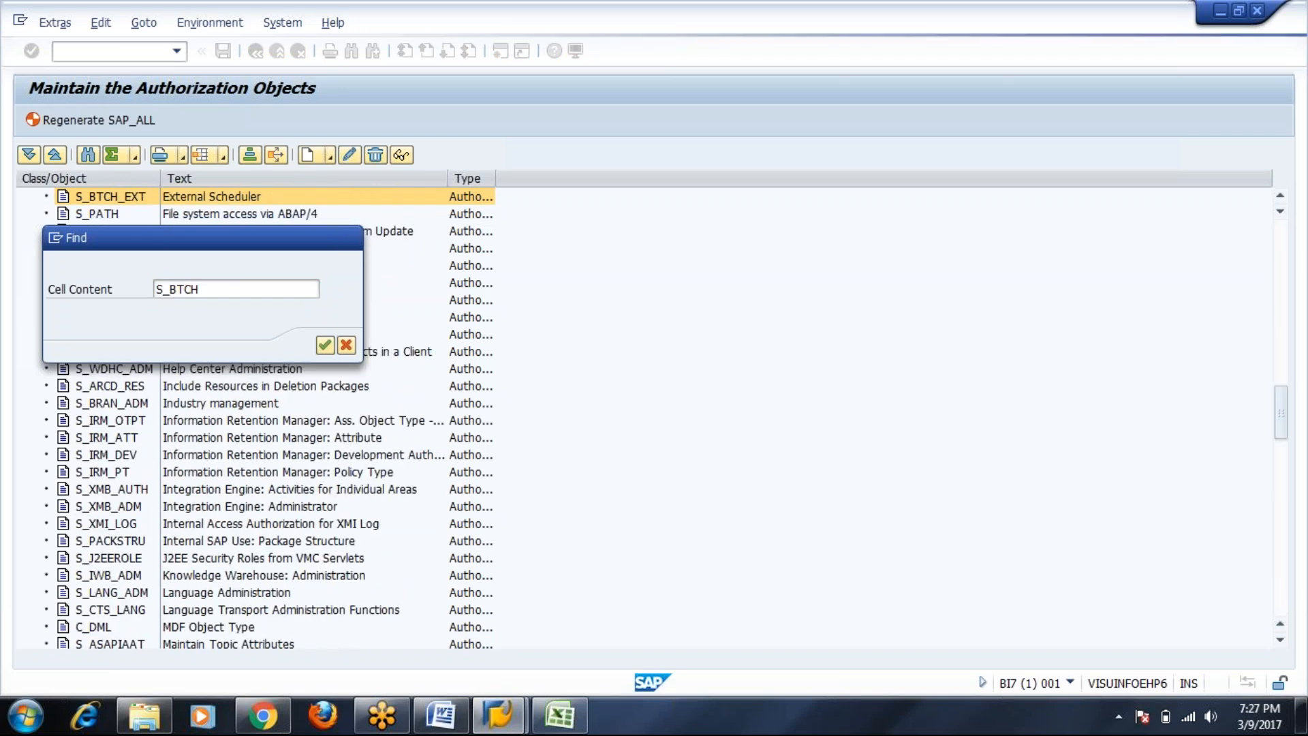
{"action": "key", "text": "alt+Tab"}
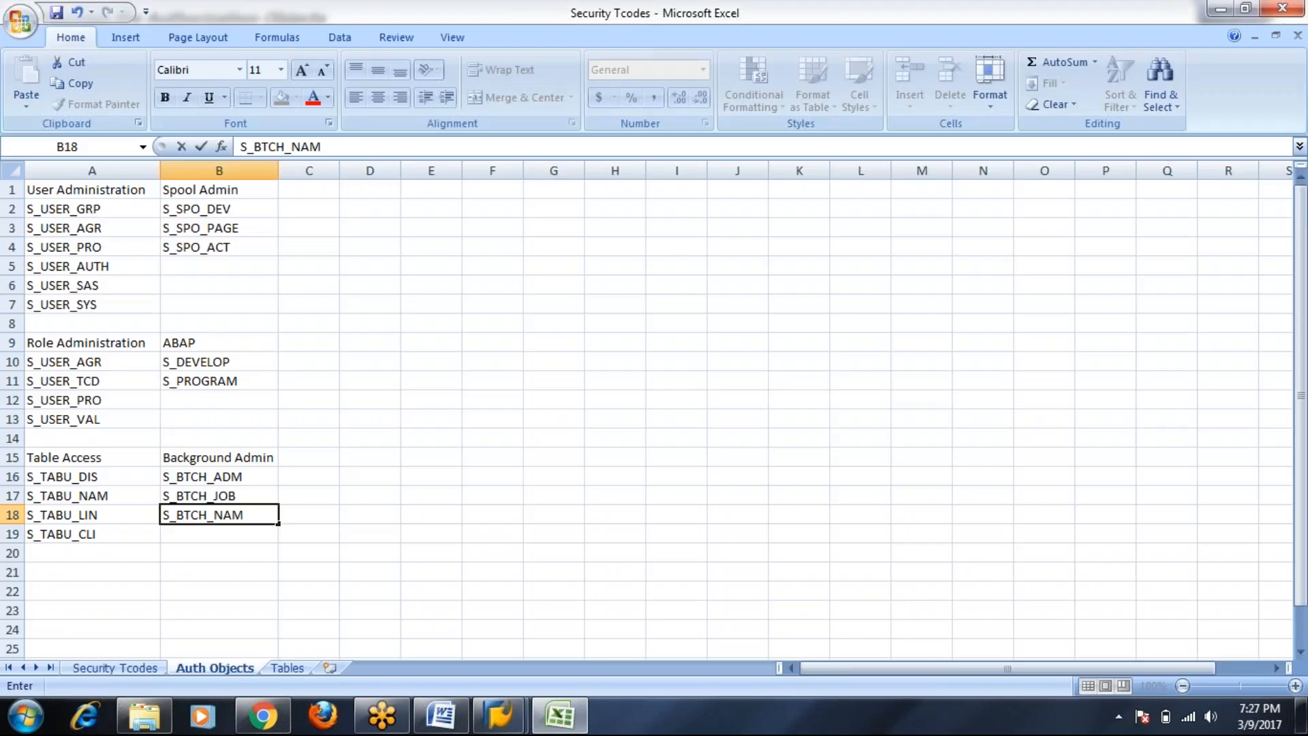
{"action": "left_click", "coordinate": [254, 549]}
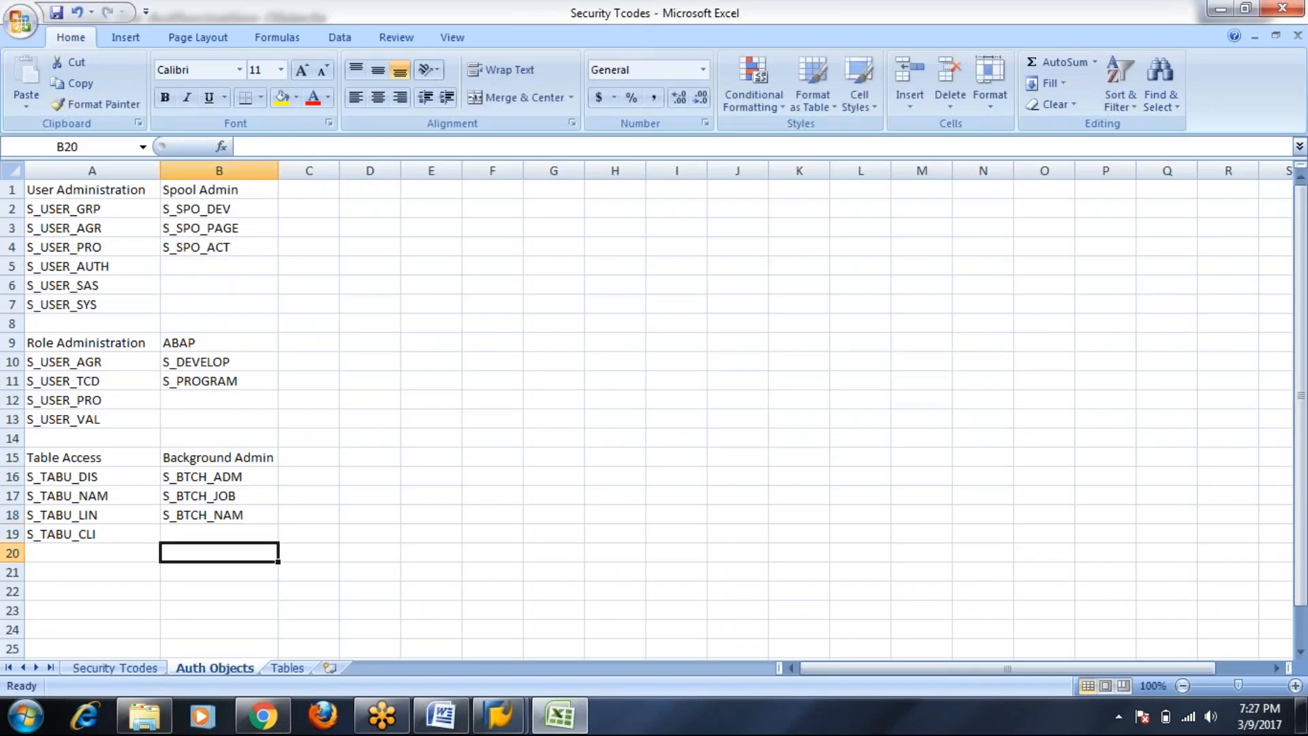
{"action": "key", "text": "Up"}
{"action": "type", "text": "S_B"}
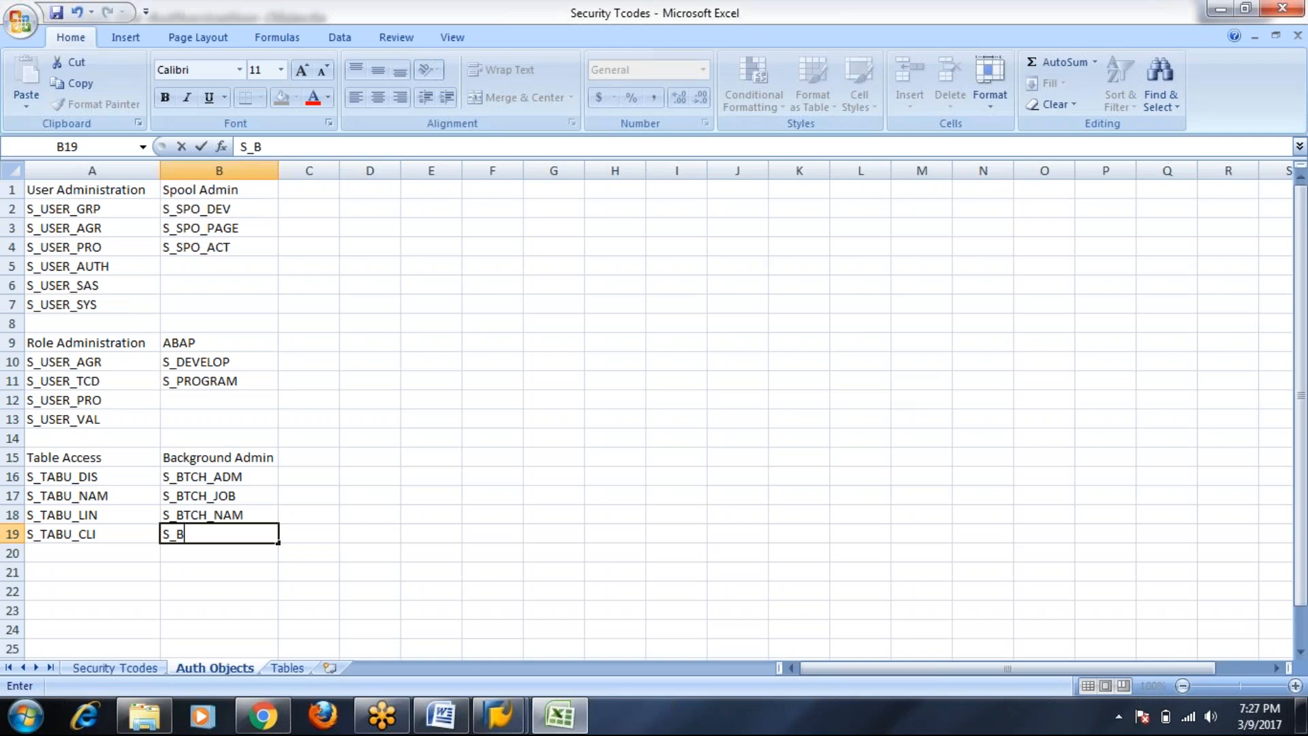
{"action": "type", "text": "DC_MONI"}
{"action": "left_click", "coordinate": [419, 474]}
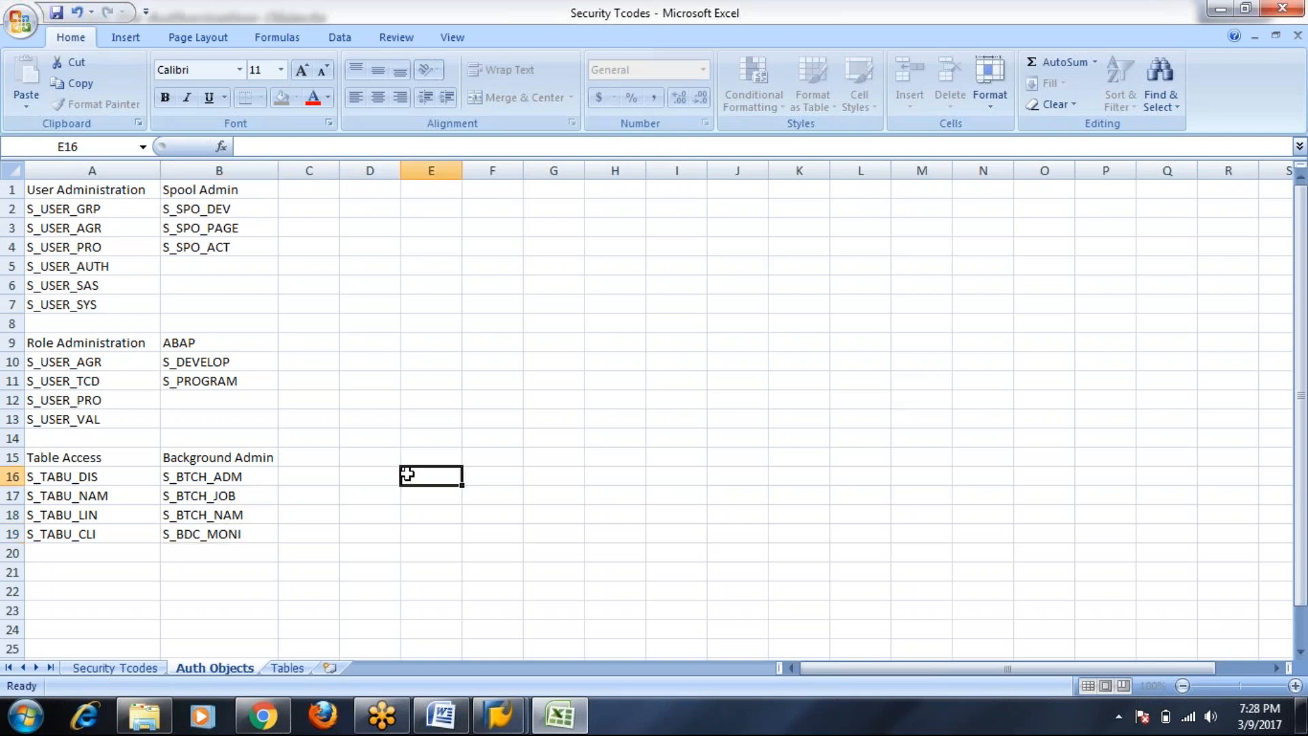
Step: Make the User Administration heading in cell A1 bold and give it a light grey fill
{"action": "left_click", "coordinate": [108, 194]}
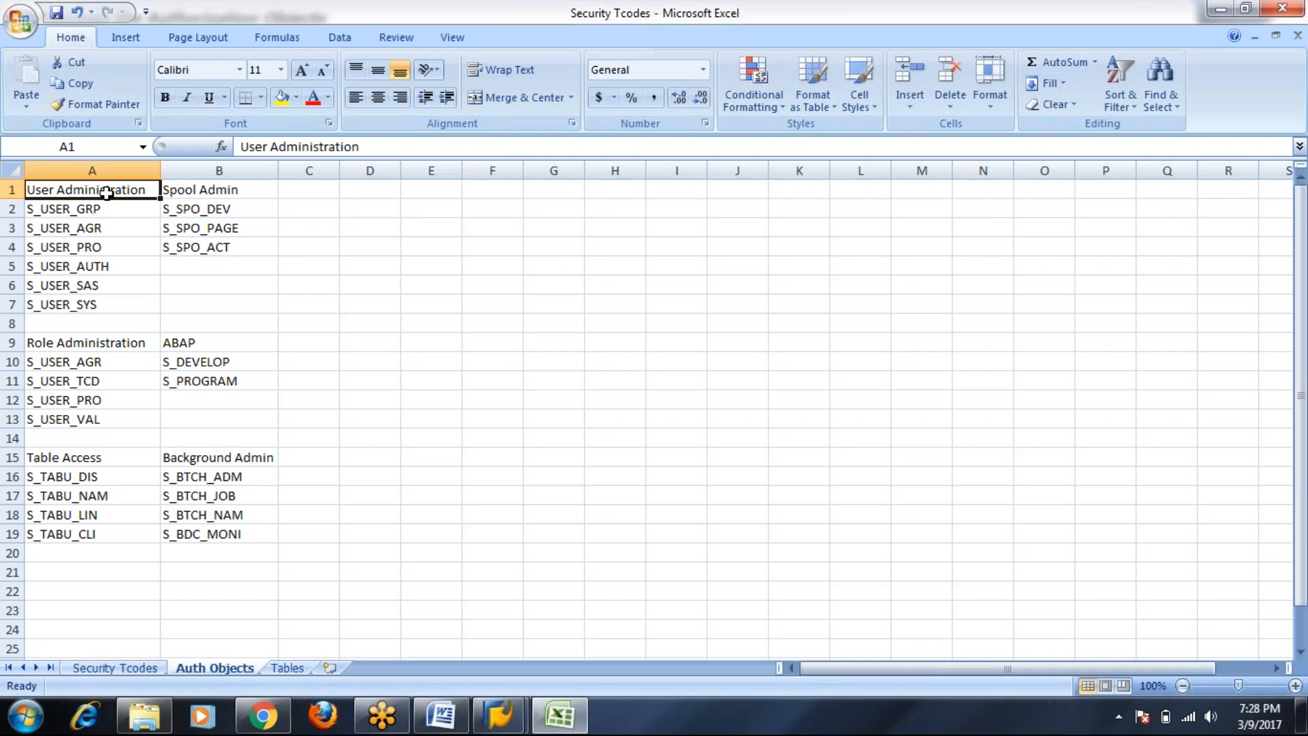
{"action": "left_click", "coordinate": [166, 99]}
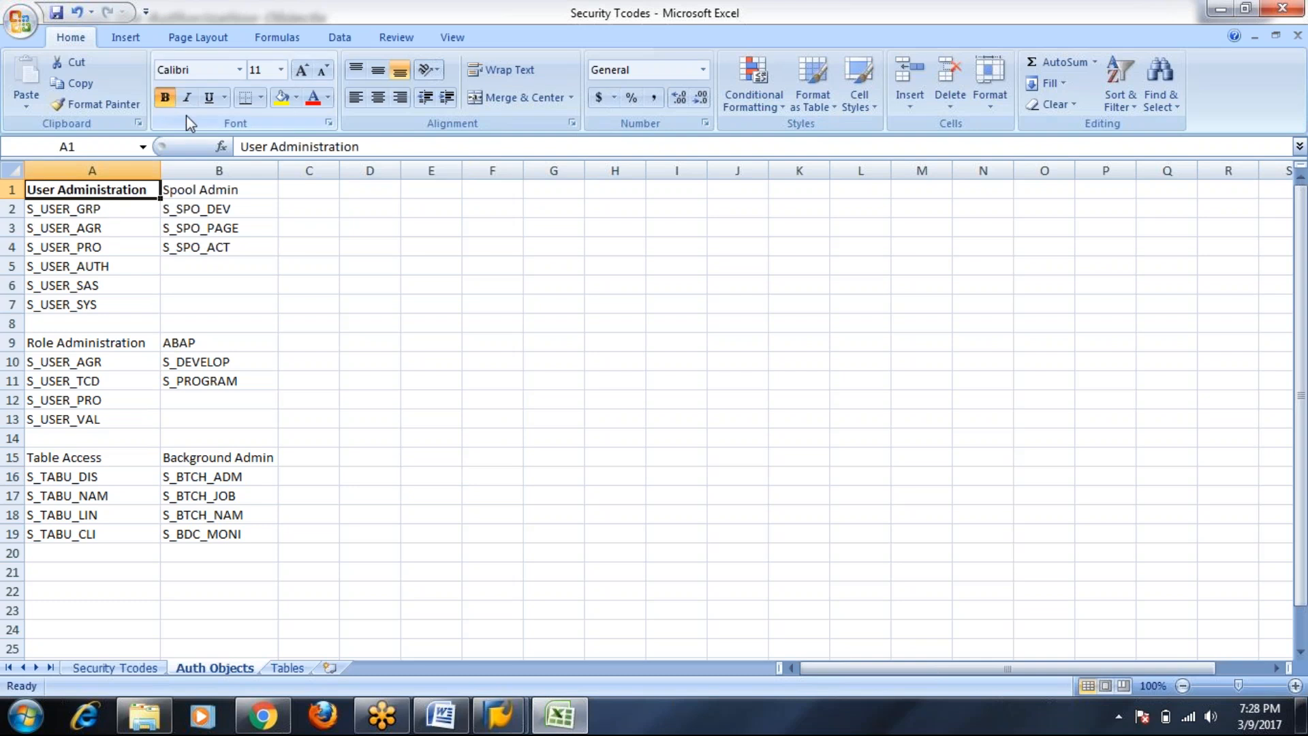
{"action": "left_click", "coordinate": [297, 97]}
{"action": "left_click", "coordinate": [280, 167]}
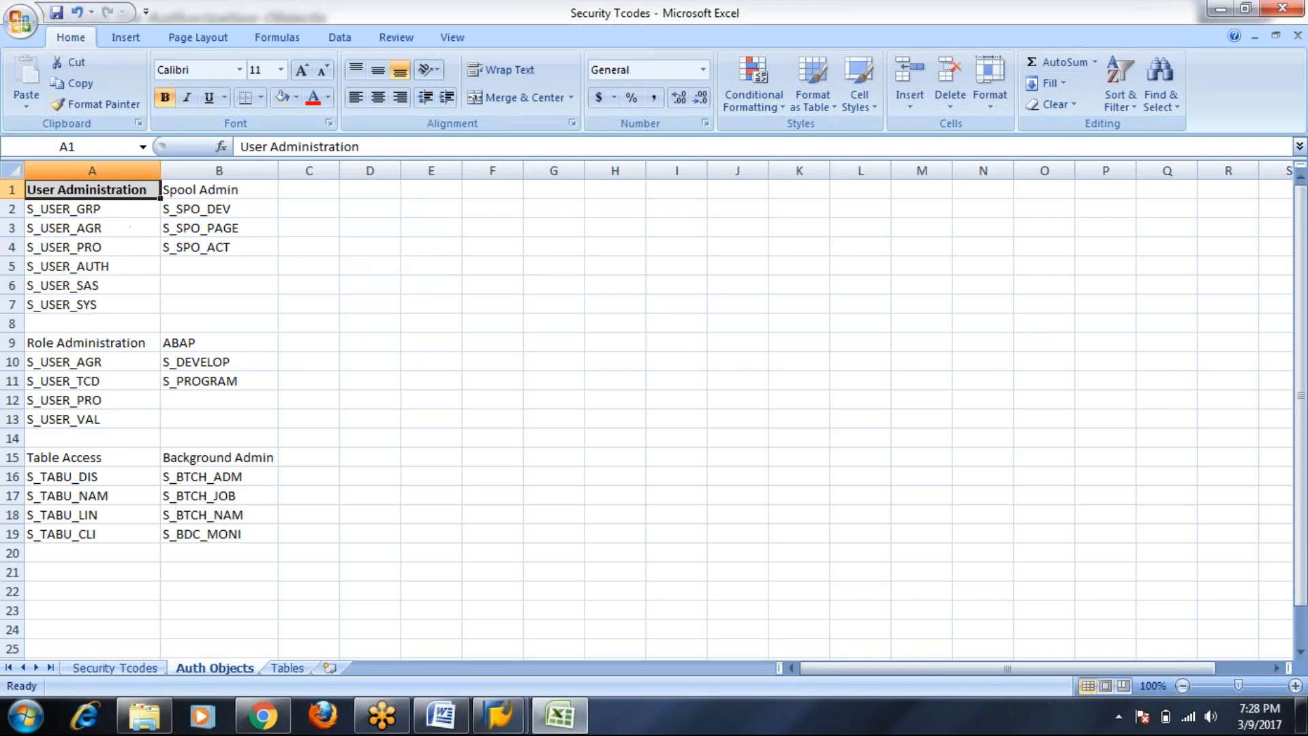
Step: Copy the heading formatting of cell A1 to the Role Administration heading in A9 and the Table Access heading in A15
{"action": "left_click", "coordinate": [95, 104]}
{"action": "left_click", "coordinate": [113, 342]}
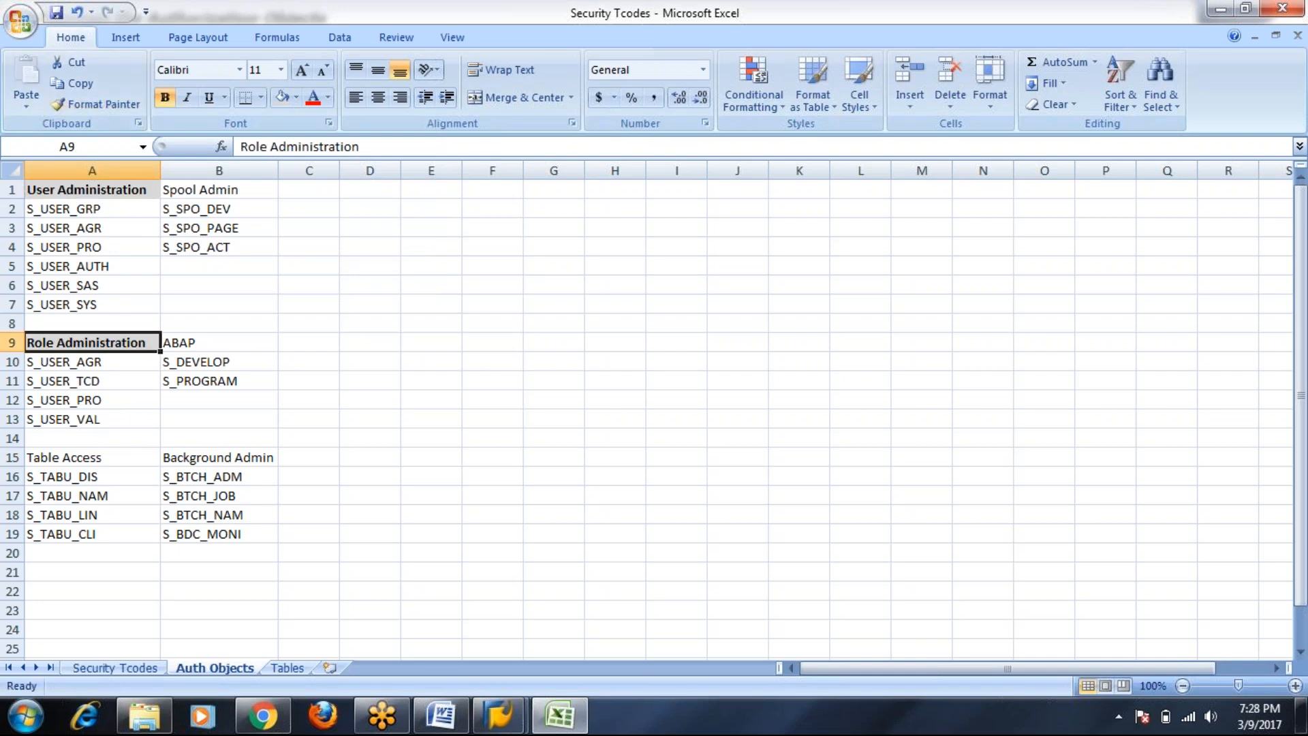
{"action": "left_click", "coordinate": [95, 104]}
{"action": "left_click", "coordinate": [95, 457]}
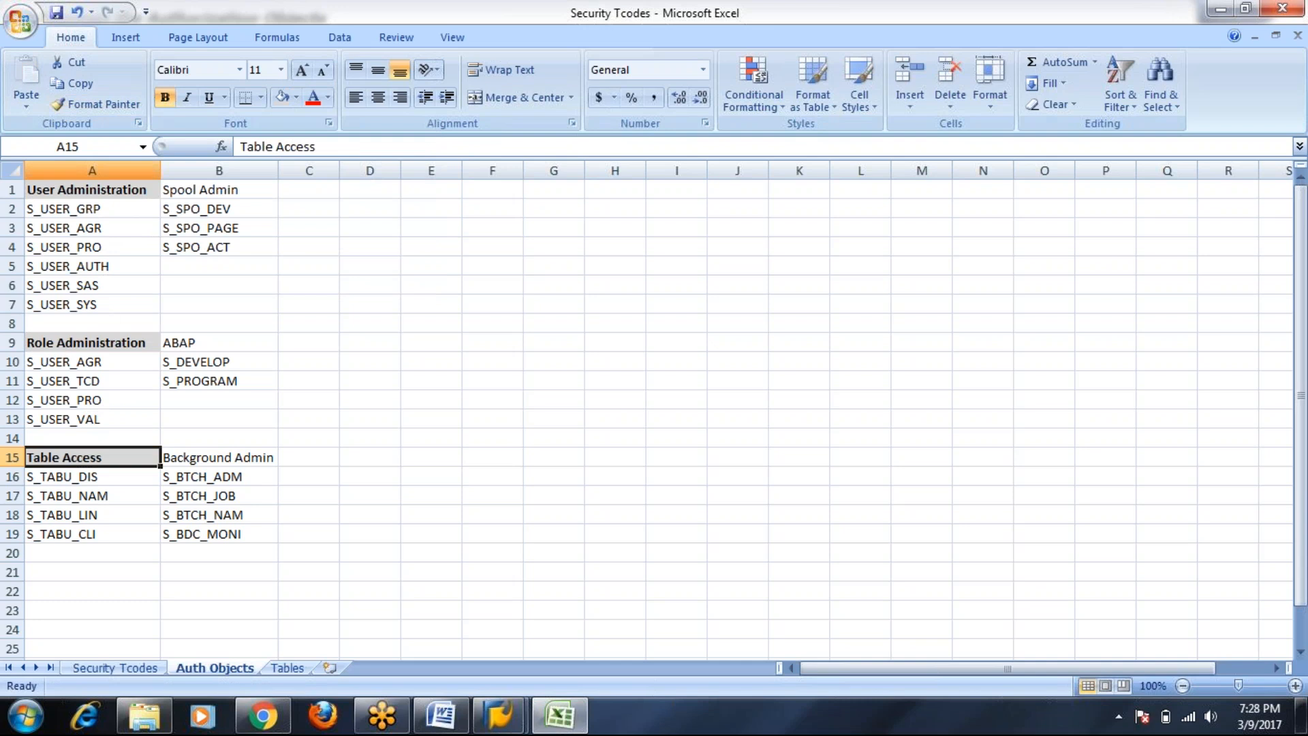
Step: Copy the same heading formatting to Spool Admin in B1, ABAP in B9 and Background Admin in B15
{"action": "left_click", "coordinate": [95, 104]}
{"action": "left_click", "coordinate": [218, 190]}
{"action": "left_click", "coordinate": [115, 104]}
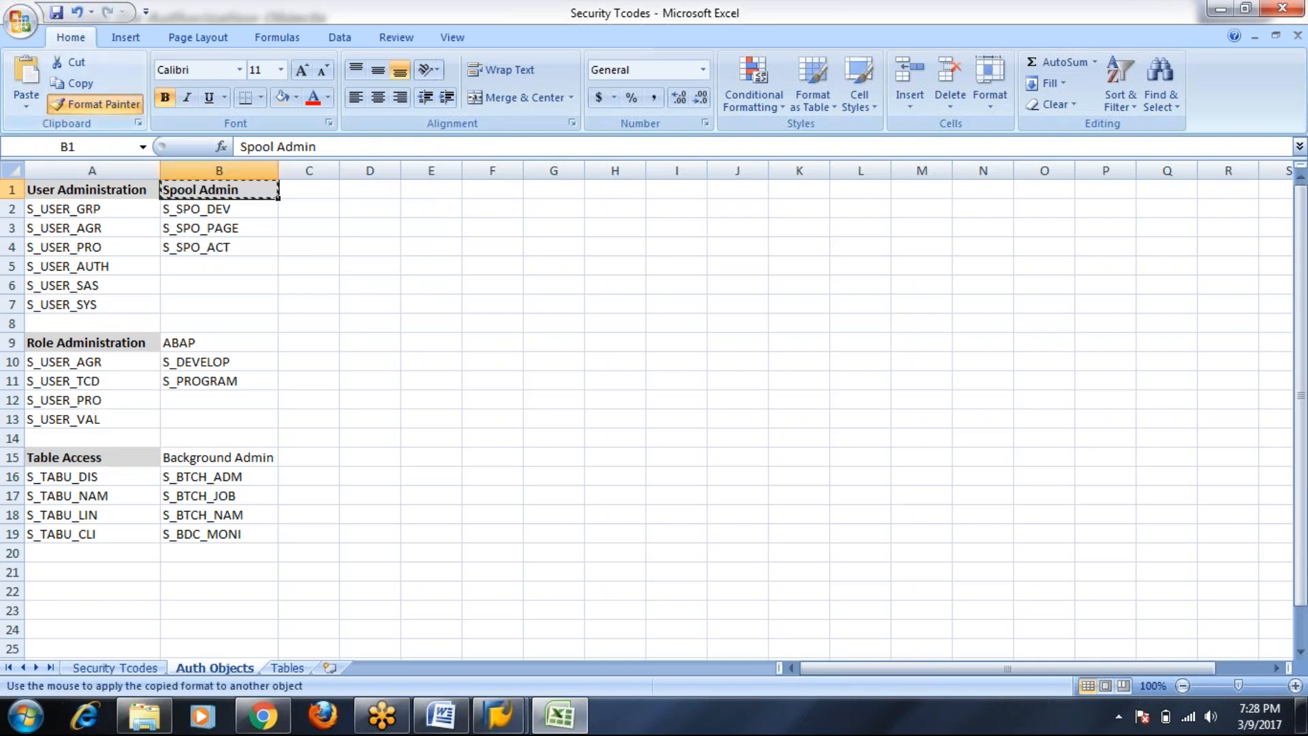
{"action": "left_click", "coordinate": [183, 342]}
{"action": "left_click", "coordinate": [101, 105]}
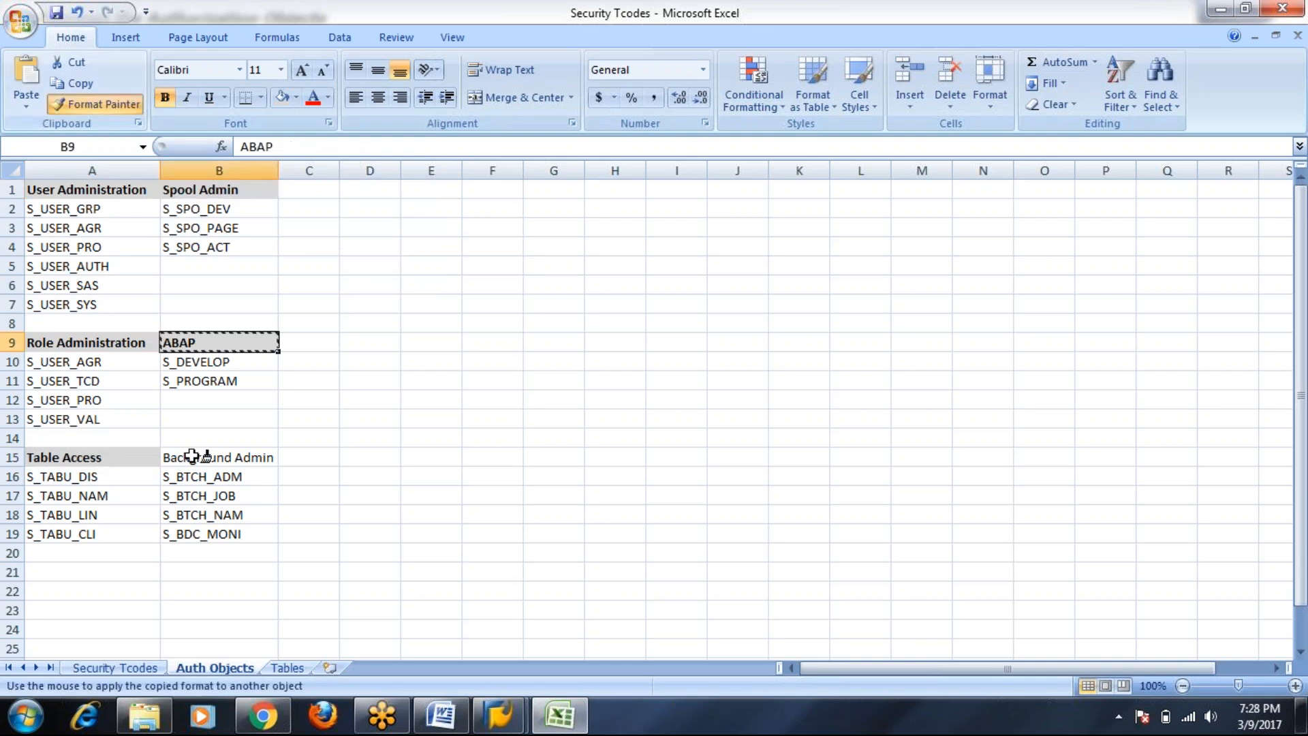
{"action": "left_click", "coordinate": [176, 457]}
{"action": "left_click", "coordinate": [341, 365]}
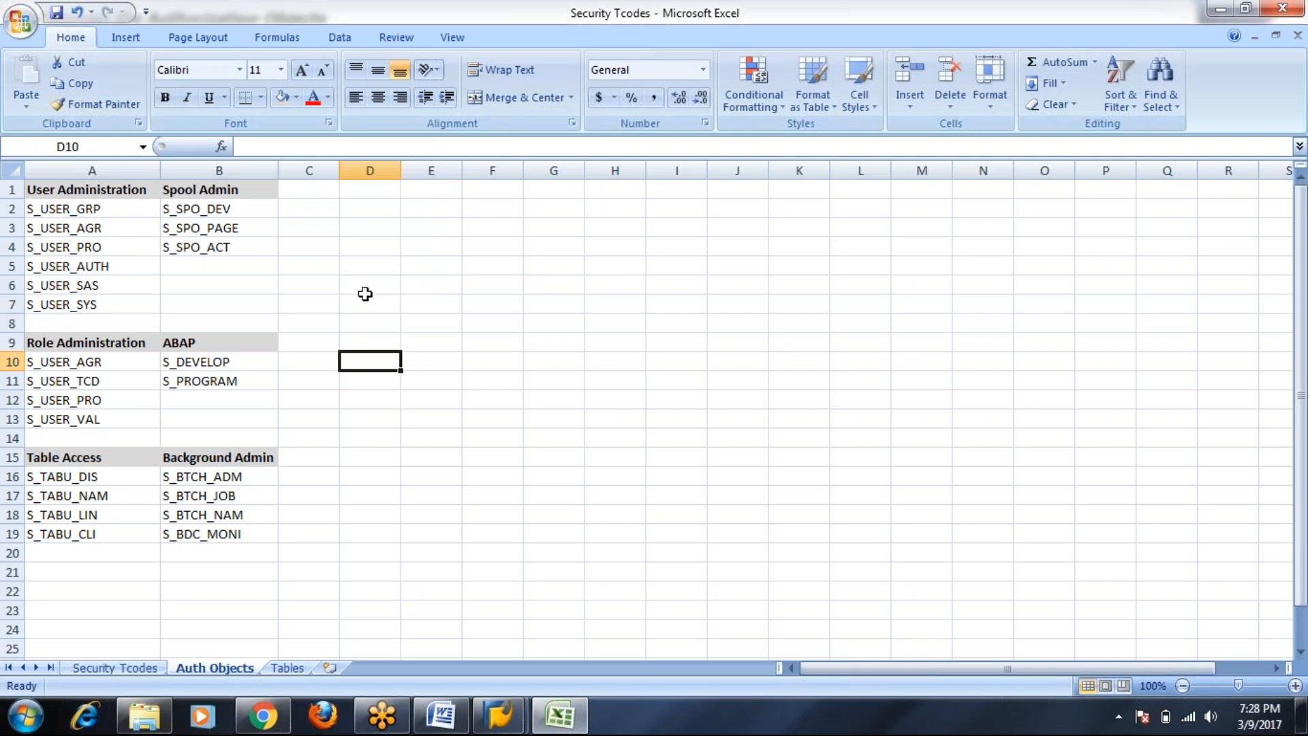
Step: Enter the heading "TMS" in cell C1 and the authorization object S_TRANSPRT in cell C2
{"action": "left_click", "coordinate": [314, 191]}
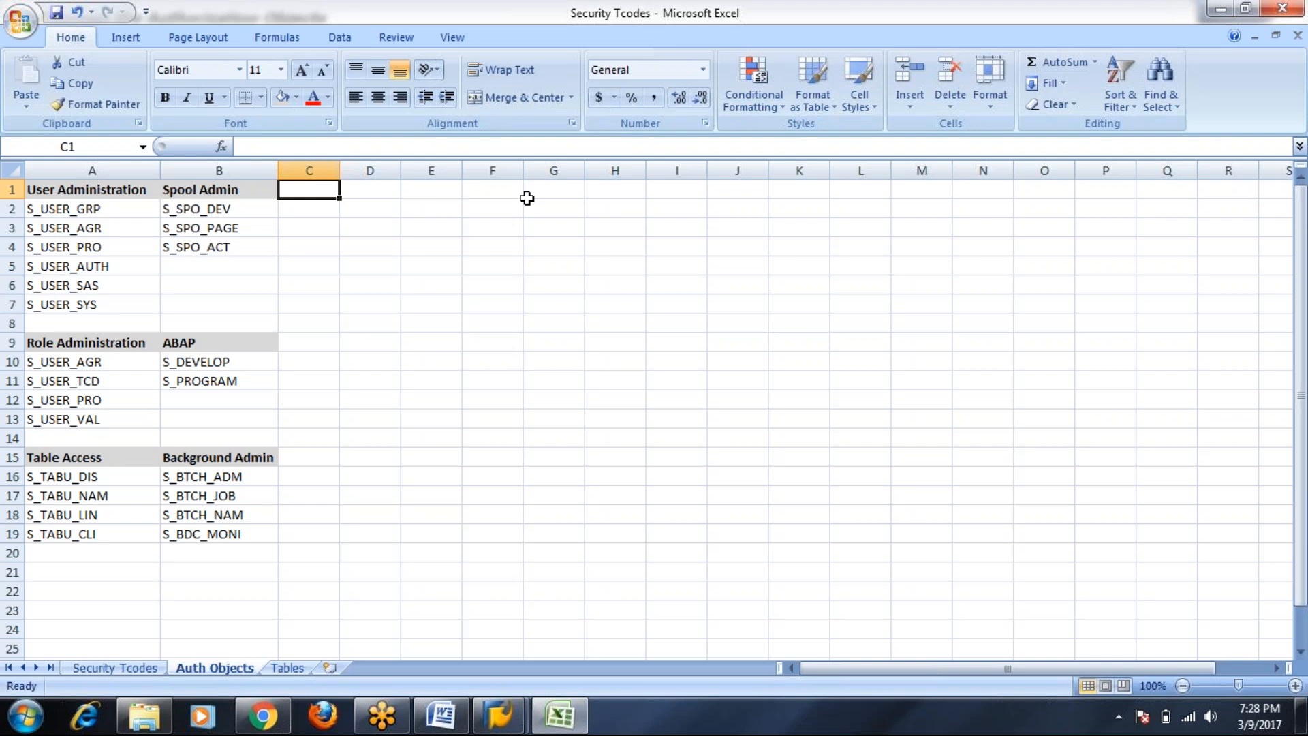
{"action": "type", "text": "TMS"}
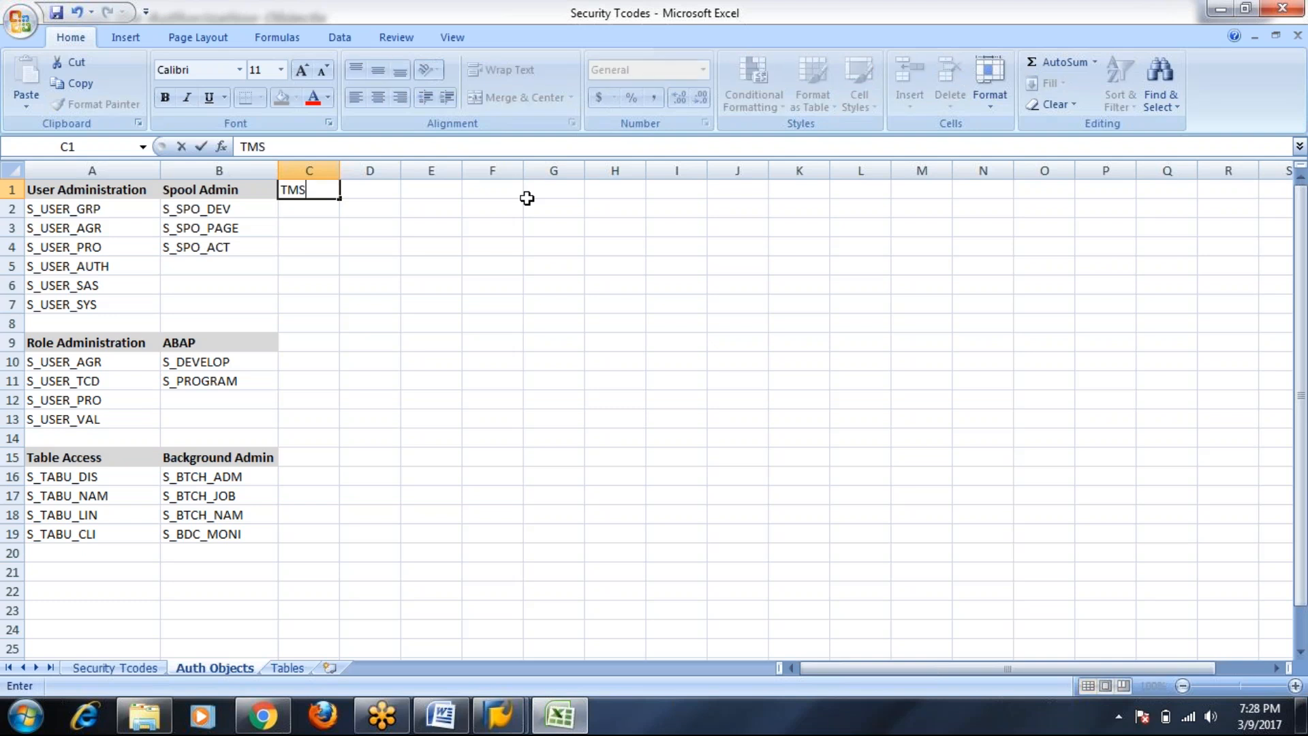
{"action": "left_click", "coordinate": [308, 207]}
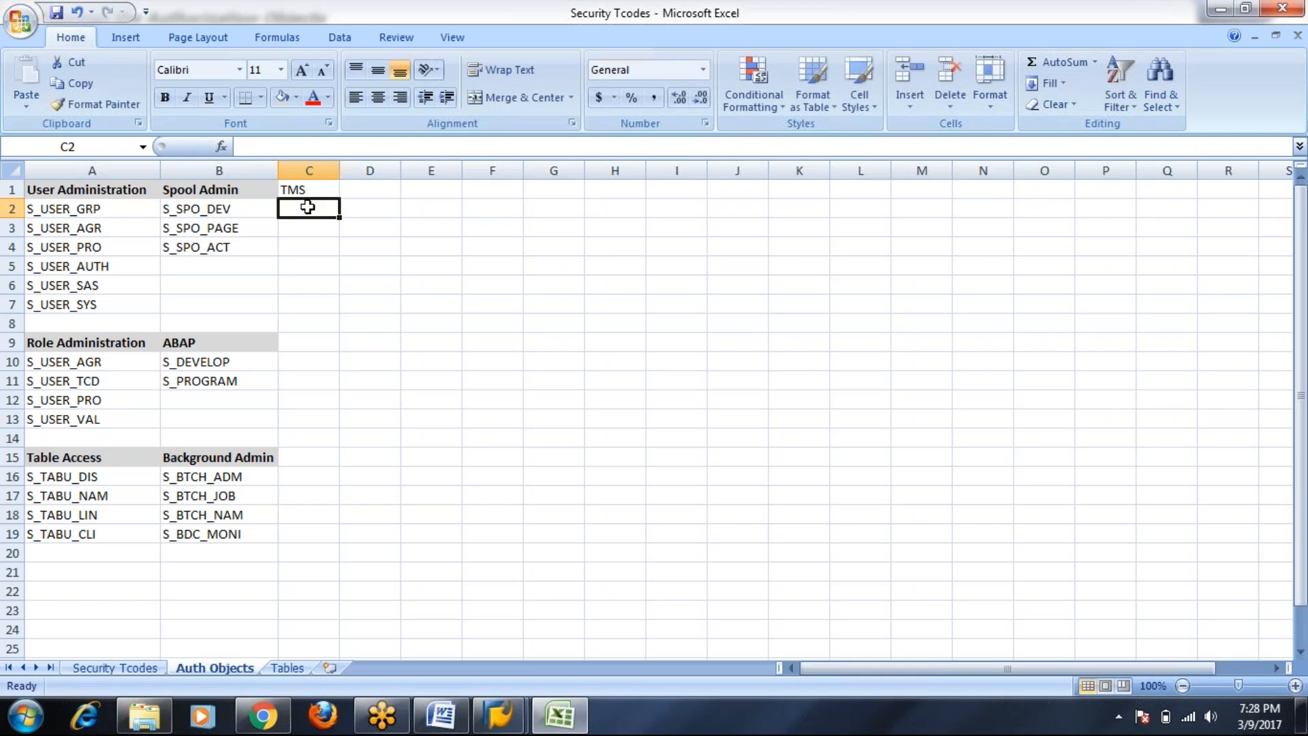
{"action": "type", "text": "S_TRANSPRT"}
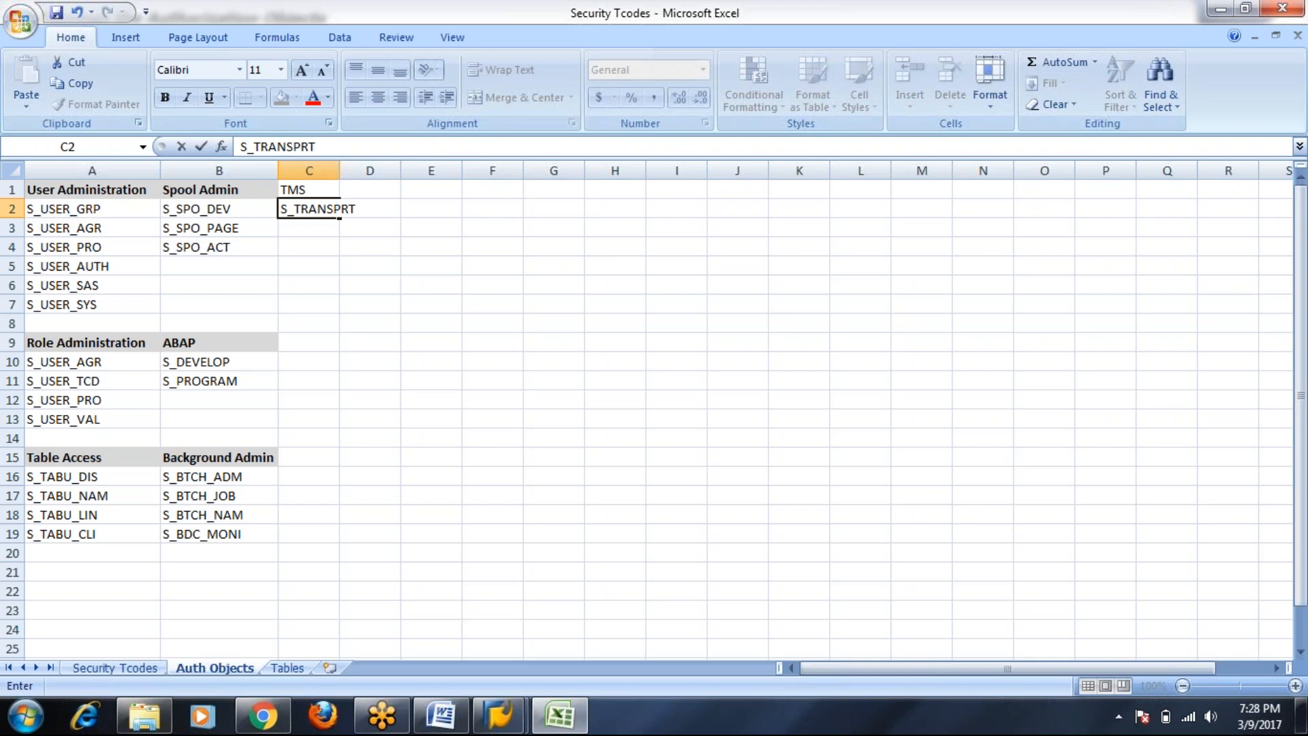
{"action": "key", "text": "Return"}
Step: Enter S_CTS_ADMI in cell C3 and S_CTS_LANG in cell C4, and fit column C to its contents
{"action": "type", "text": "S_"}
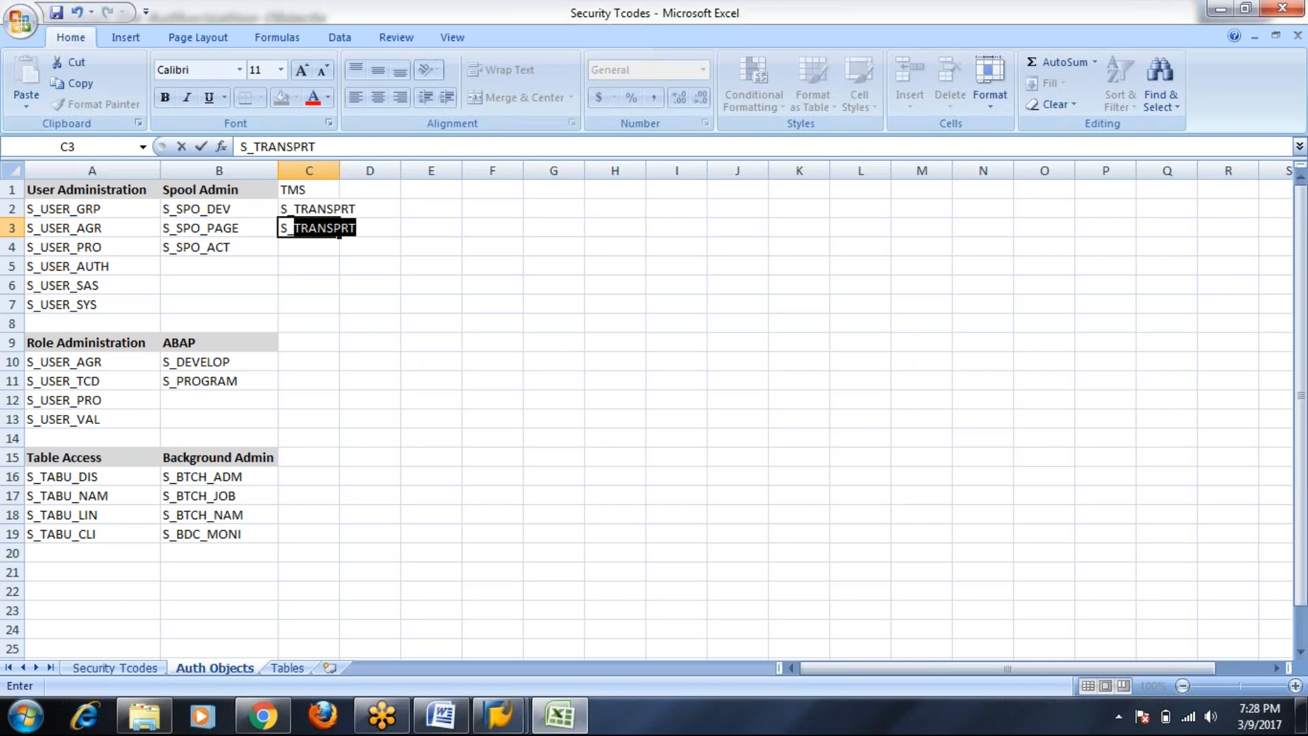
{"action": "type", "text": "CTD"}
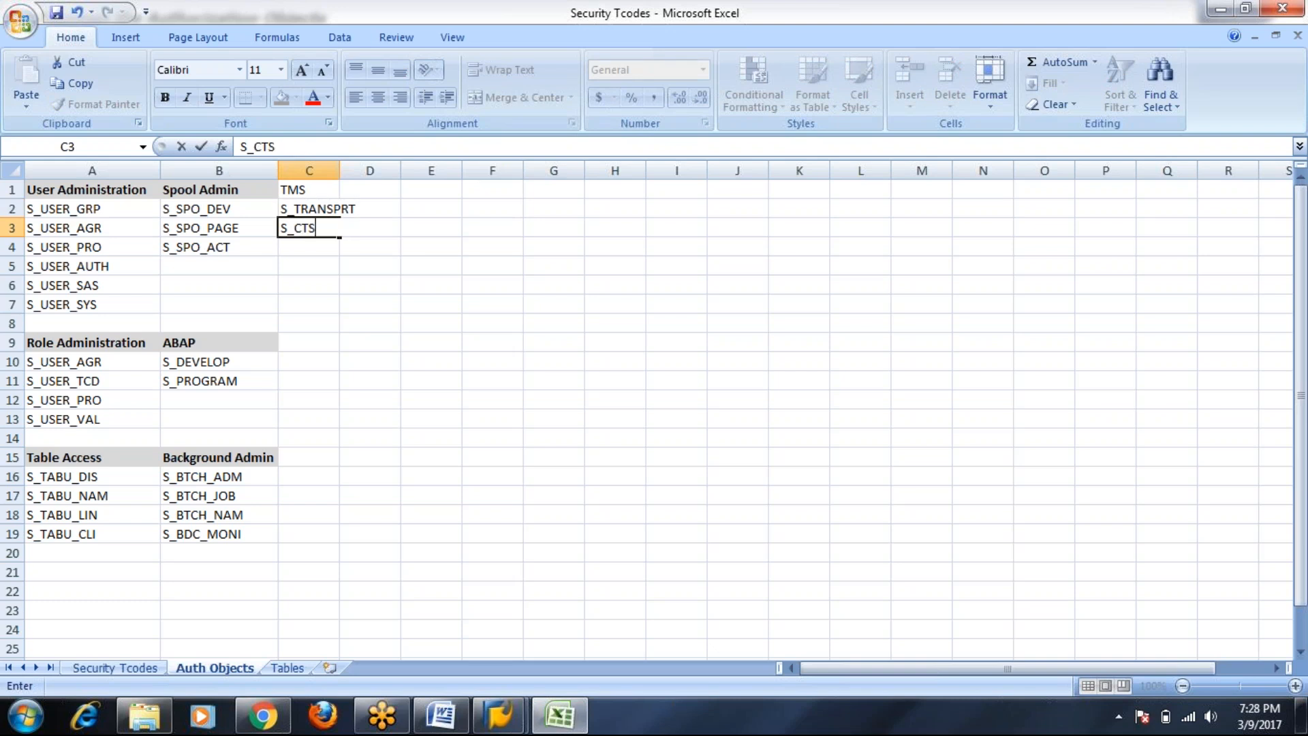
{"action": "type", "text": "_ADMI"}
{"action": "left_click", "coordinate": [313, 247]}
{"action": "type", "text": "S_"}
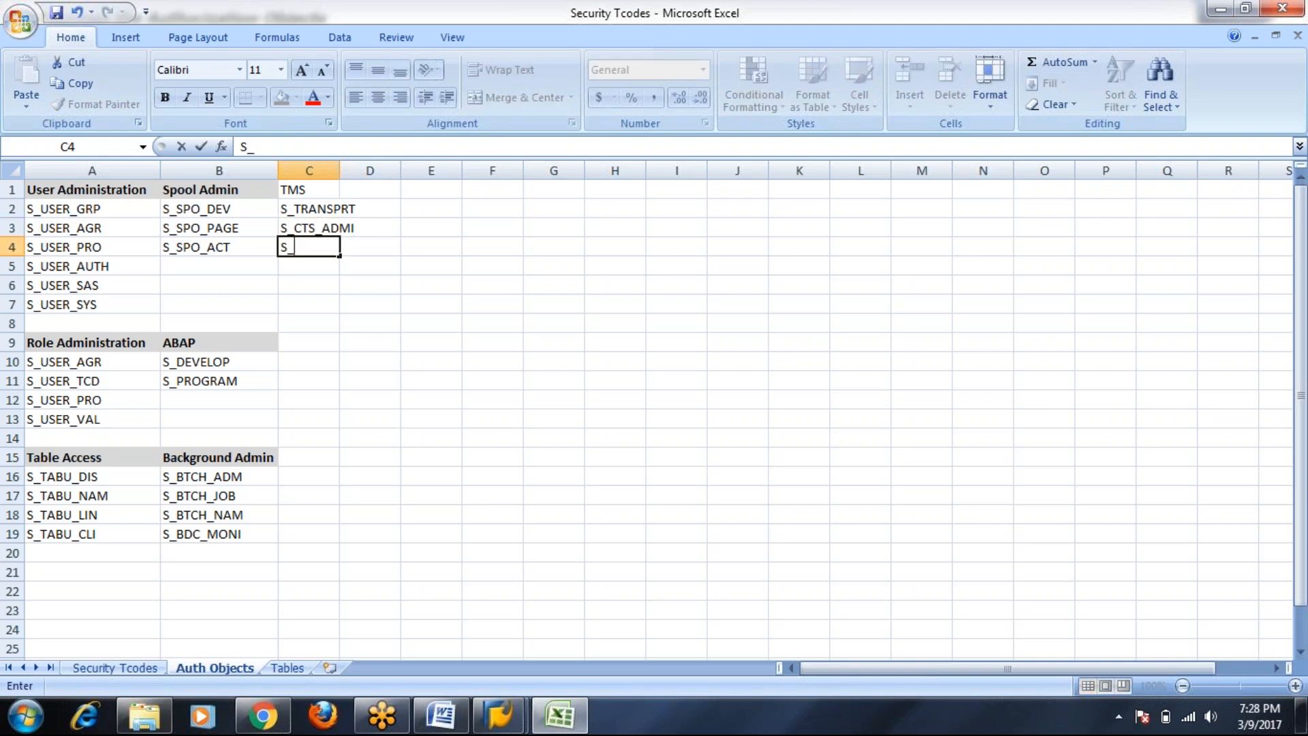
{"action": "type", "text": "CTS_LANGH"}
{"action": "key", "text": "BackSpace"}
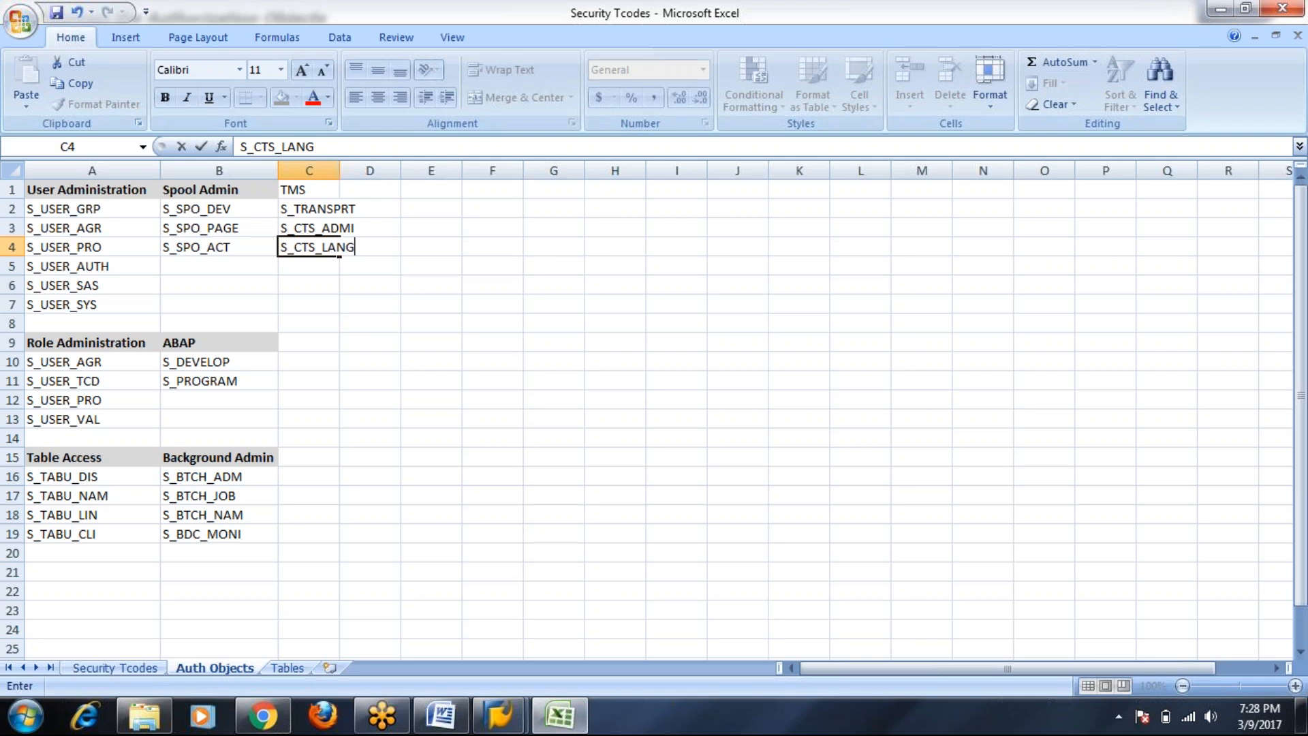
{"action": "left_click", "coordinate": [432, 323]}
{"action": "double_click", "coordinate": [339, 170]}
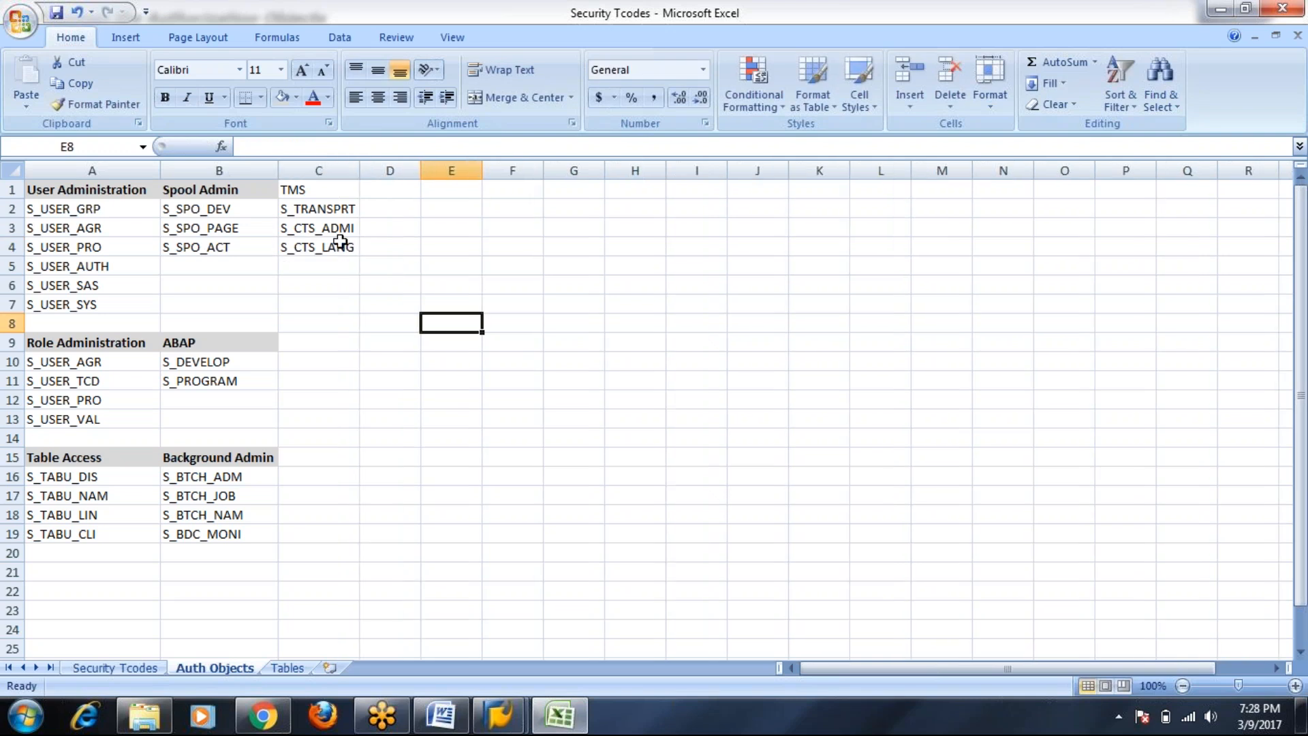
Step: Switch to SAP, search the authorization objects for S_CTS and go through all successive matches
{"action": "left_click", "coordinate": [499, 716]}
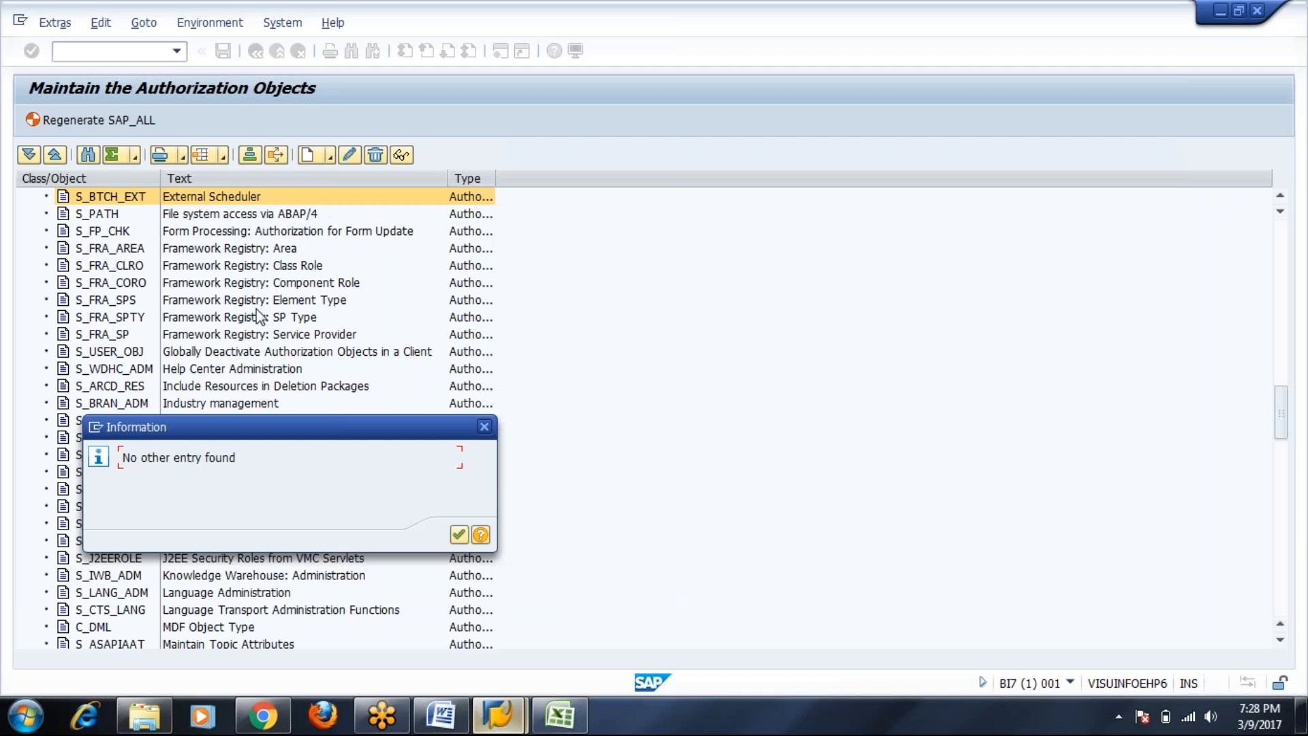
{"action": "left_click", "coordinate": [459, 534]}
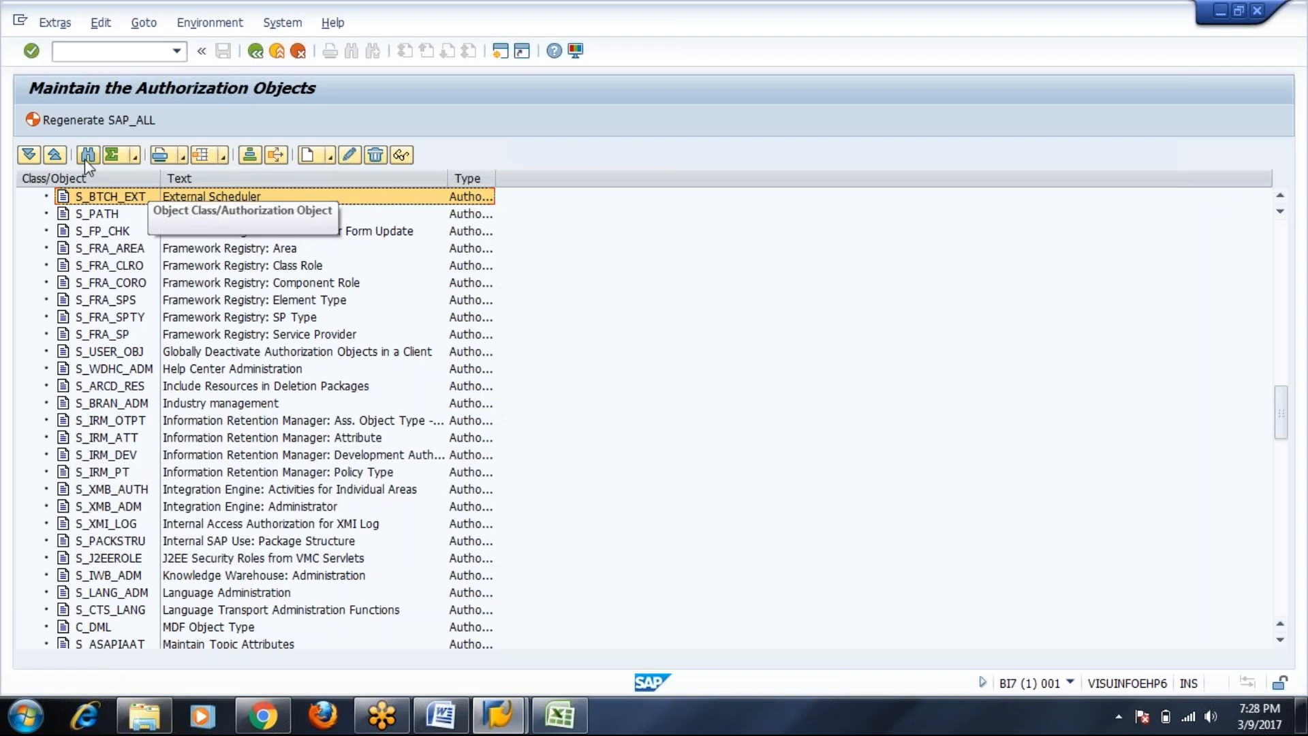
{"action": "key", "text": "ctrl+f"}
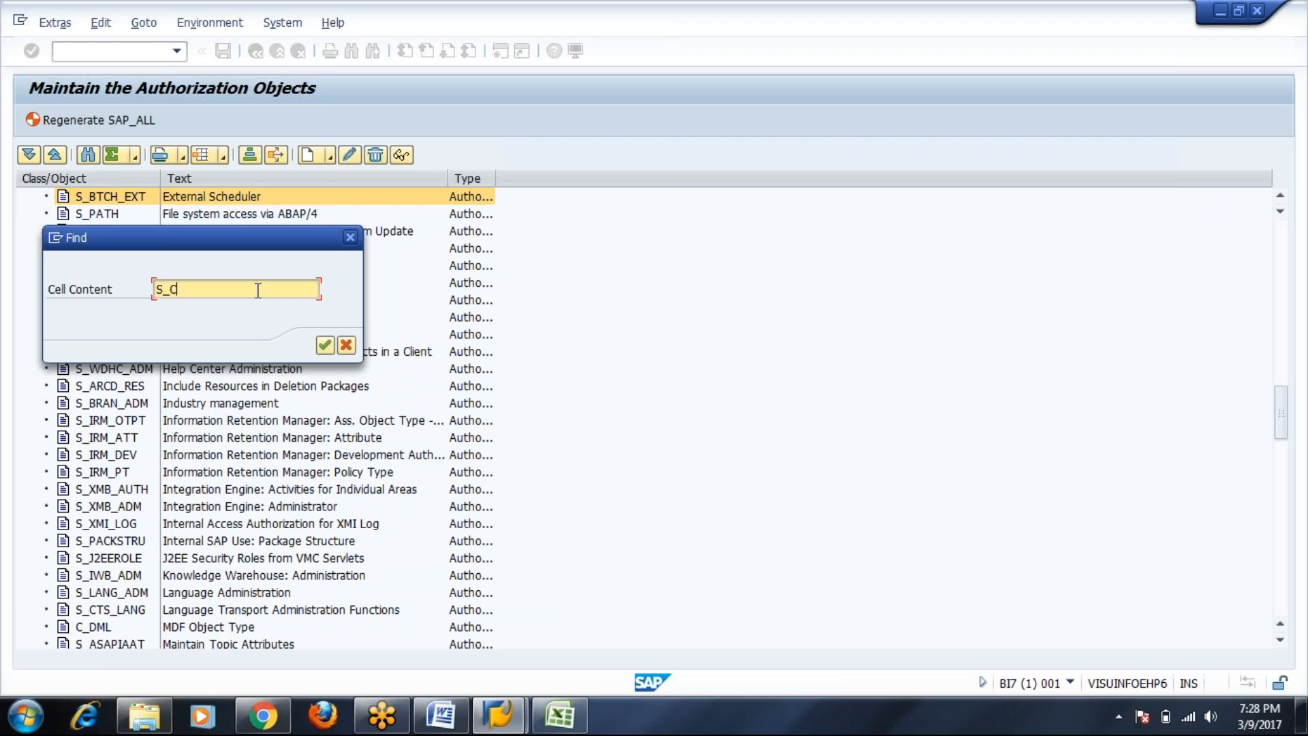
{"action": "type", "text": "S_CTS"}
{"action": "key", "text": "Return"}
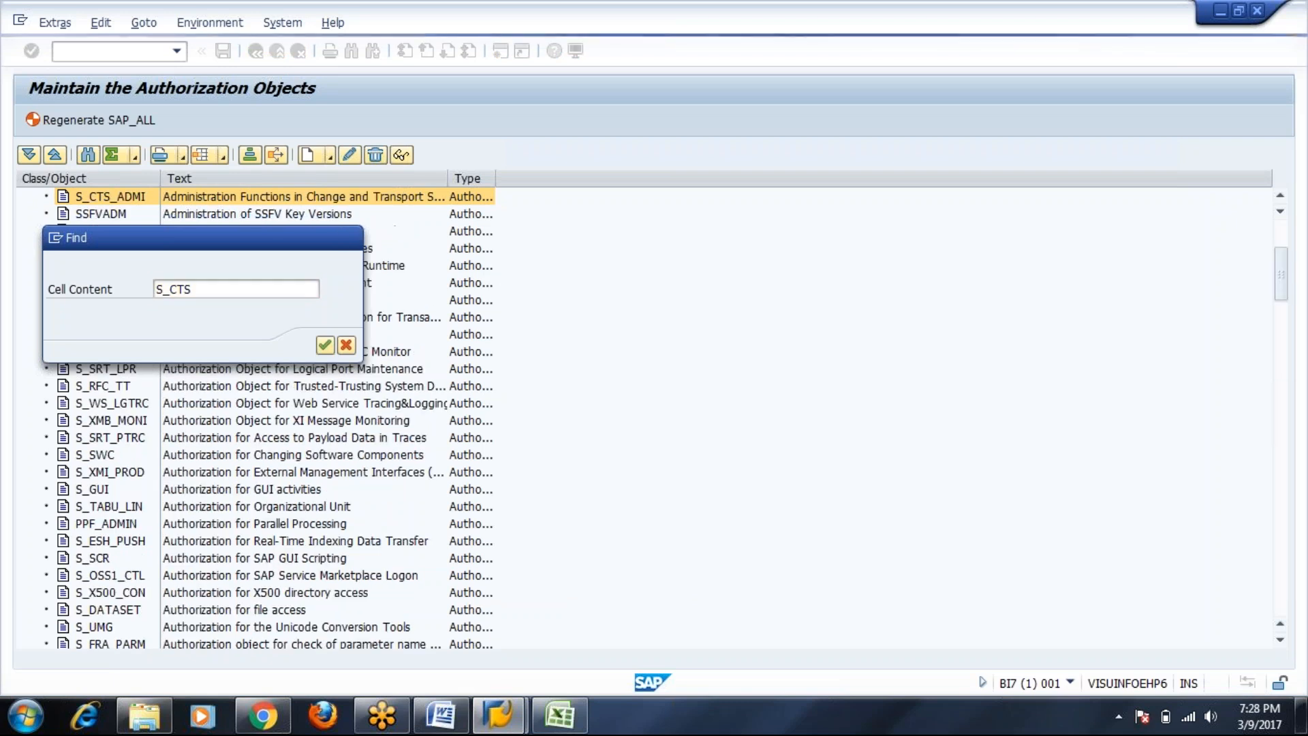
{"action": "key", "text": "Return"}
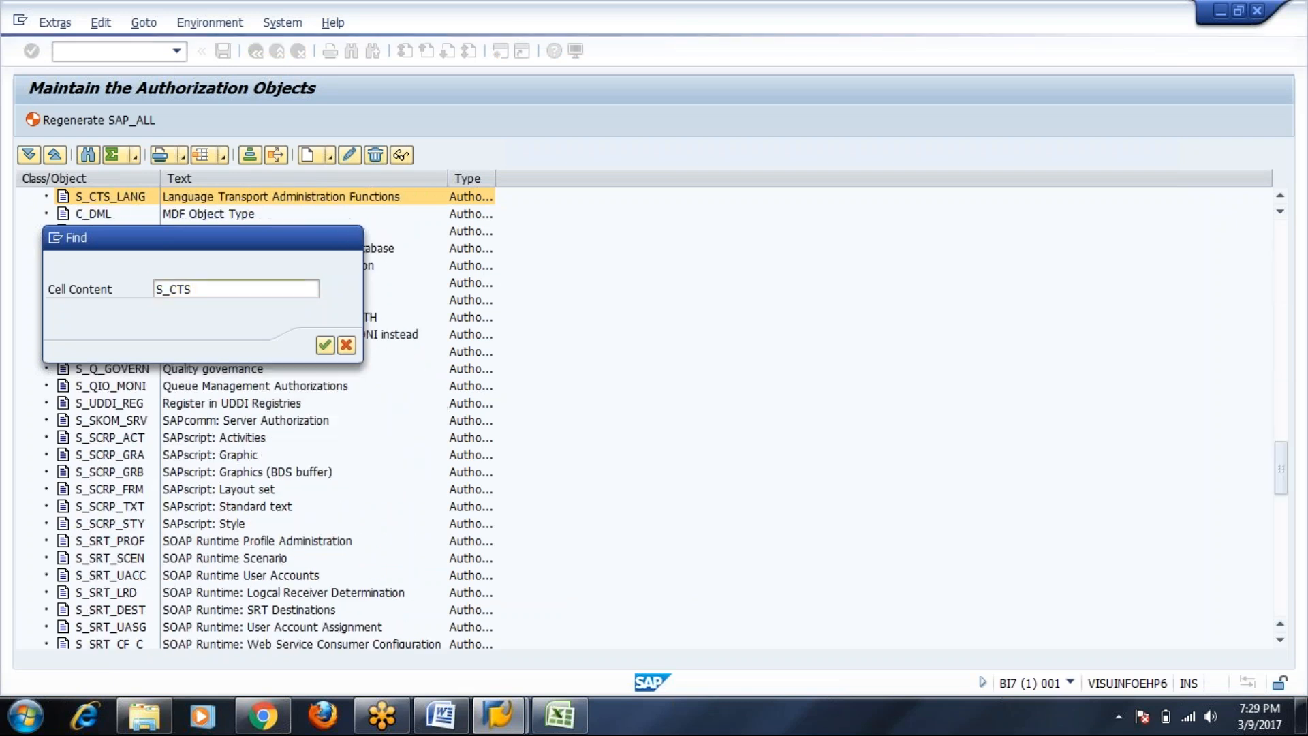
{"action": "key", "text": "Return"}
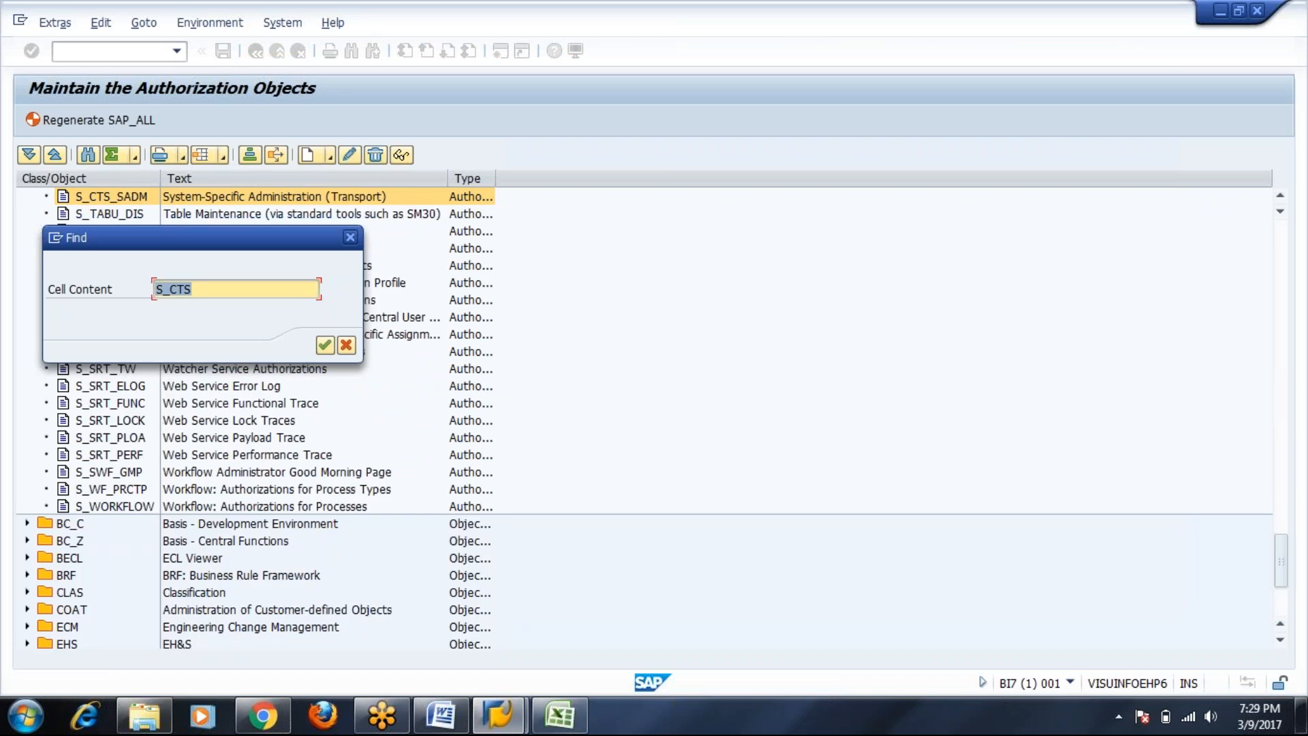
{"action": "key", "text": "Return"}
{"action": "key", "text": "Return"}
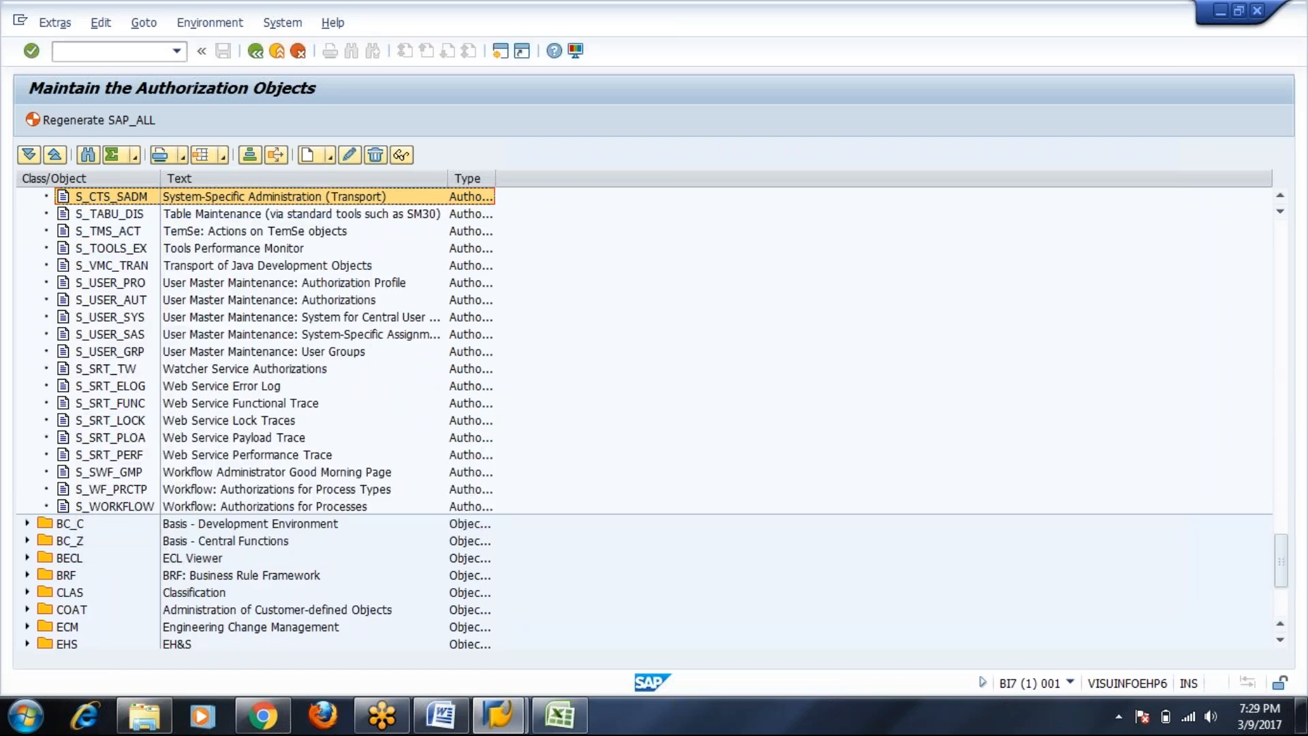
Step: Return to the Excel workbook and enter the authorization object S_CTS_SADM in cell C5
{"action": "key", "text": "alt+Tab"}
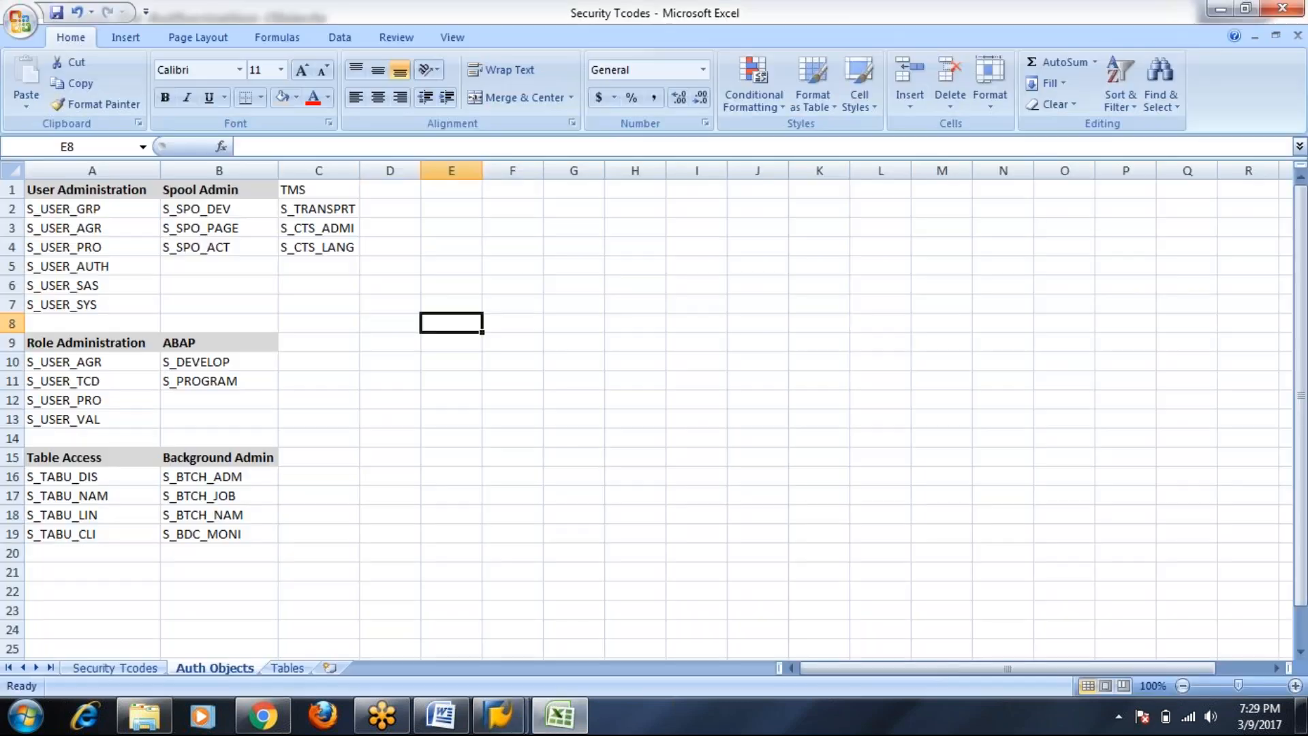
{"action": "left_click", "coordinate": [321, 266]}
{"action": "type", "text": "S"}
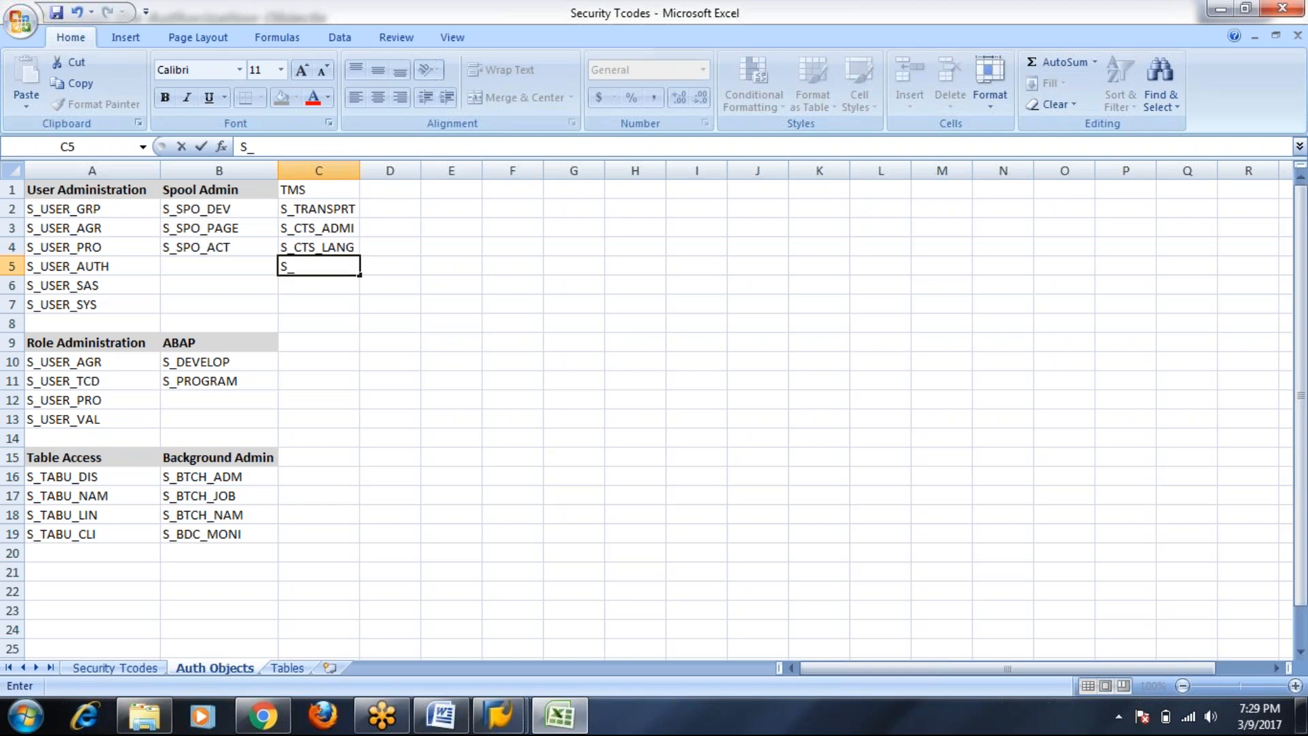
{"action": "type", "text": "_CTS_SADM"}
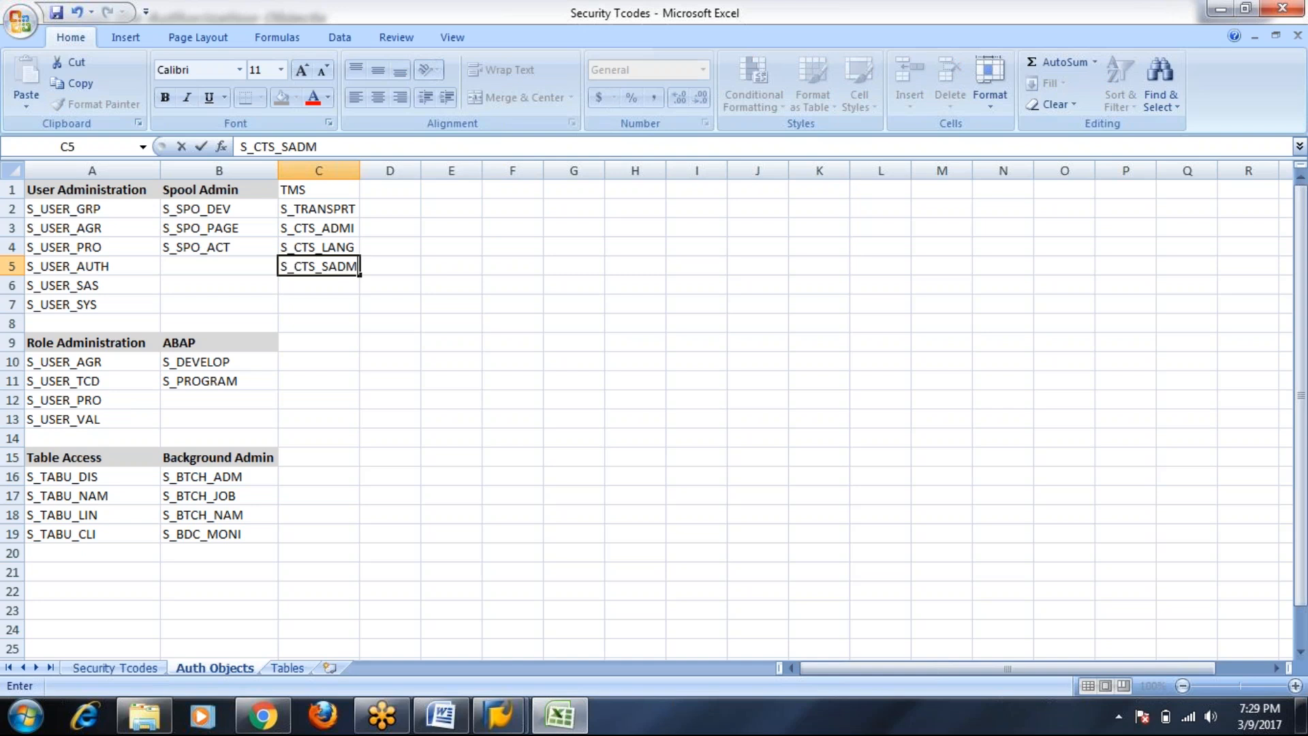
{"action": "left_click", "coordinate": [362, 321]}
Step: Copy the formatting of the Spool Admin heading to the TMS heading in cell C1, and select cell C9
{"action": "left_click", "coordinate": [241, 190]}
{"action": "left_click", "coordinate": [96, 104]}
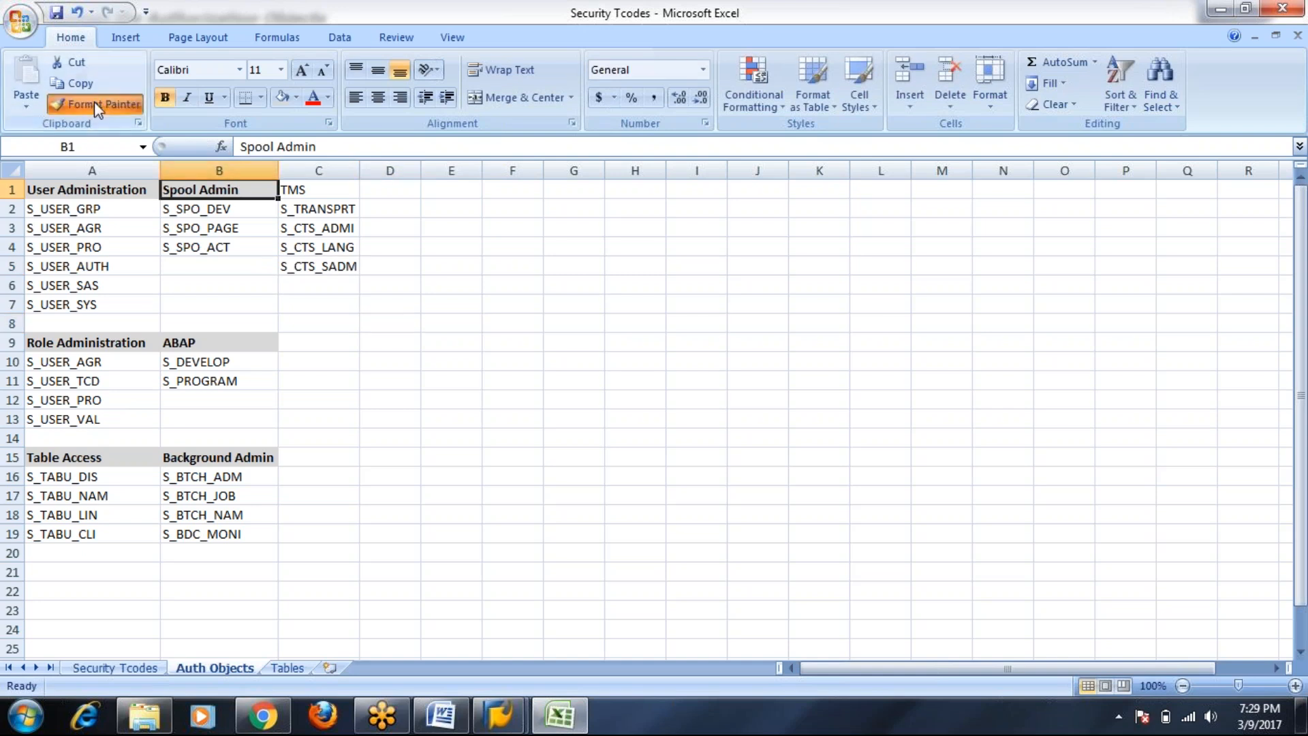
{"action": "left_click", "coordinate": [307, 190]}
{"action": "left_click", "coordinate": [435, 360]}
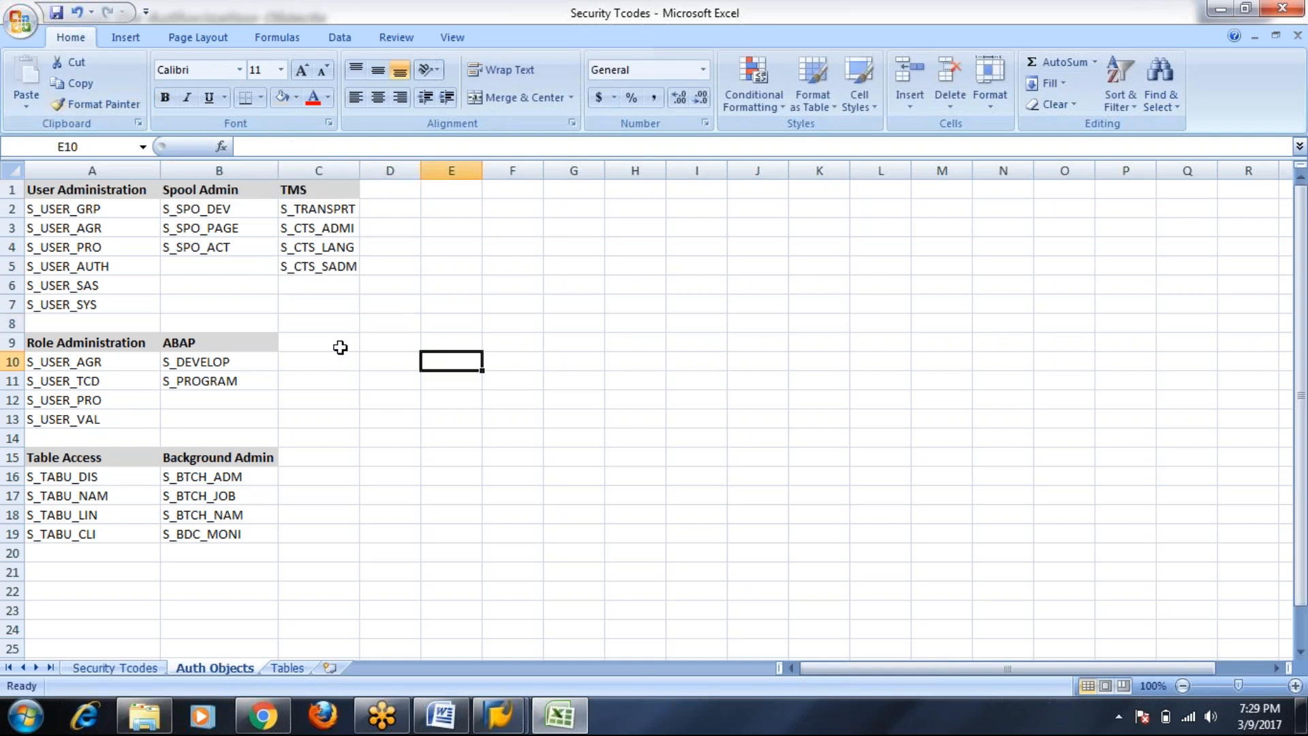
{"action": "left_click", "coordinate": [337, 348]}
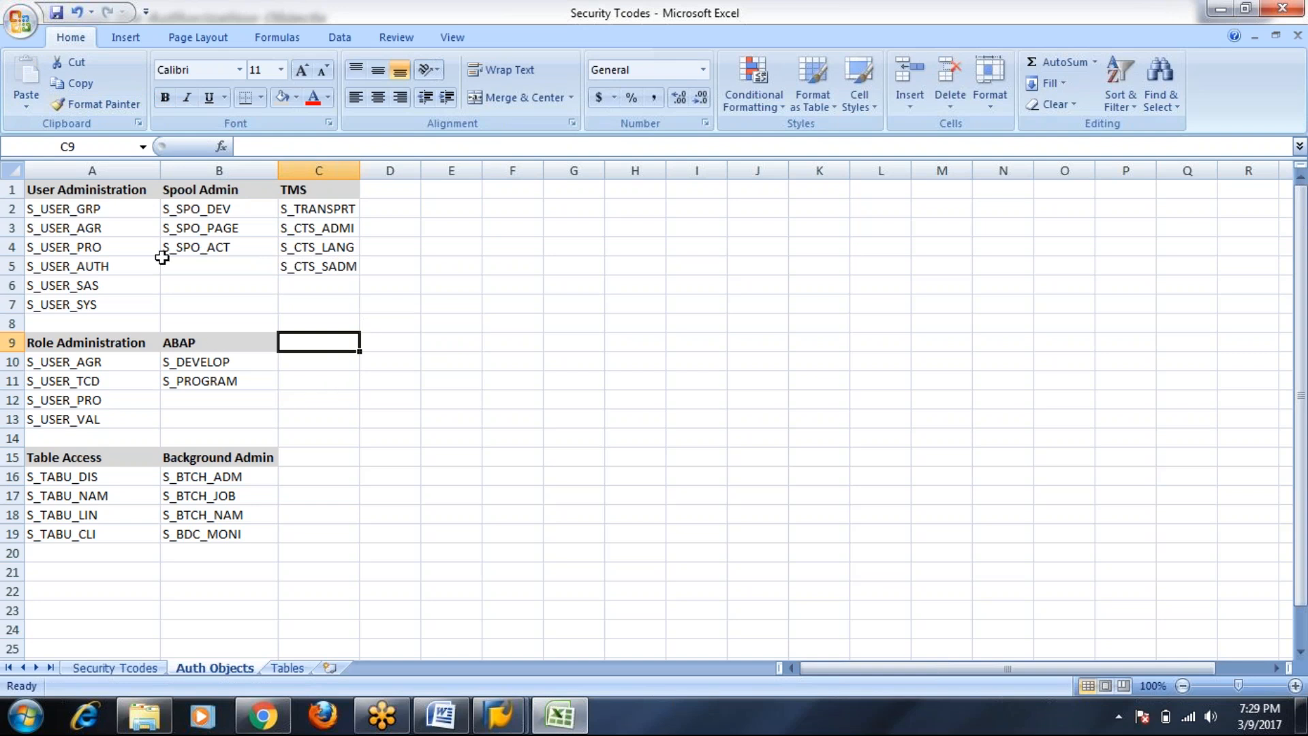
Step: Review the authorization object groups already listed in columns A to C, block by block, through the TMS group
{"action": "left_click_drag", "start_coordinate": [80, 194], "coordinate": [62, 534]}
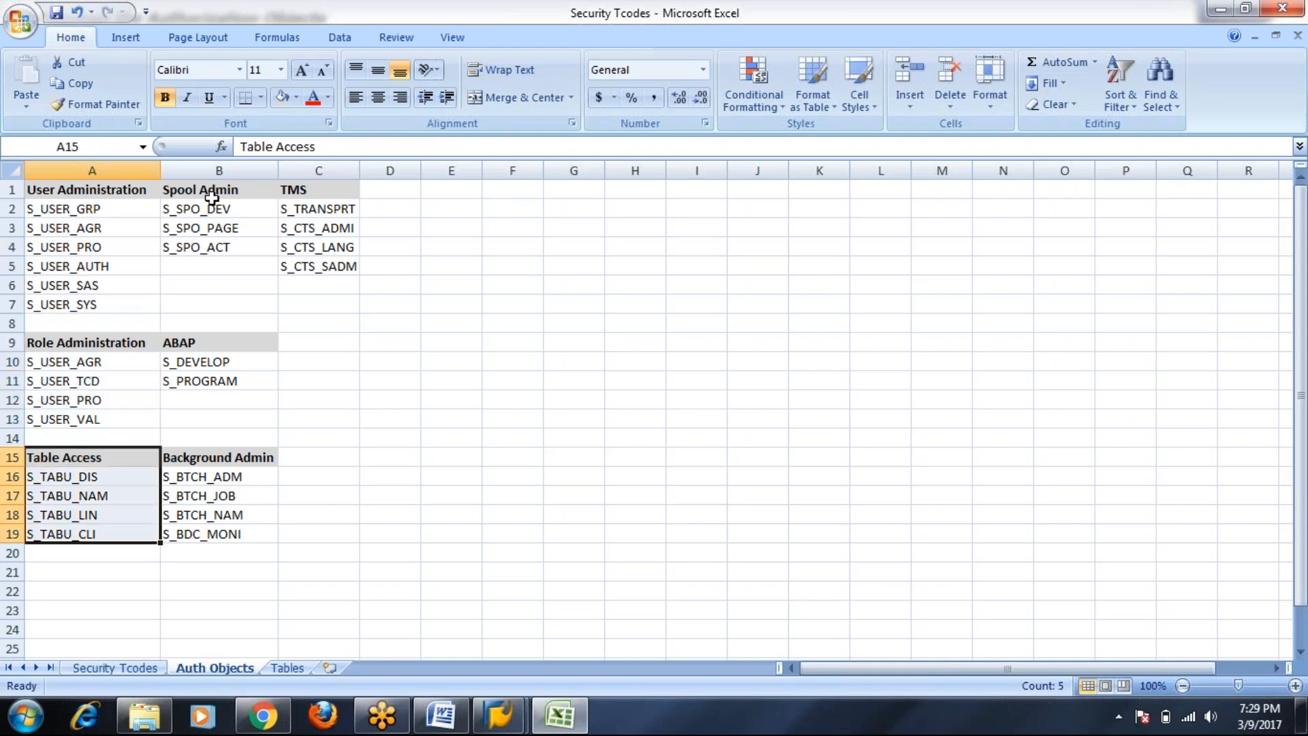
{"action": "left_click_drag", "start_coordinate": [211, 194], "coordinate": [216, 250]}
{"action": "left_click", "coordinate": [203, 344]}
{"action": "left_click_drag", "start_coordinate": [203, 343], "coordinate": [204, 383]}
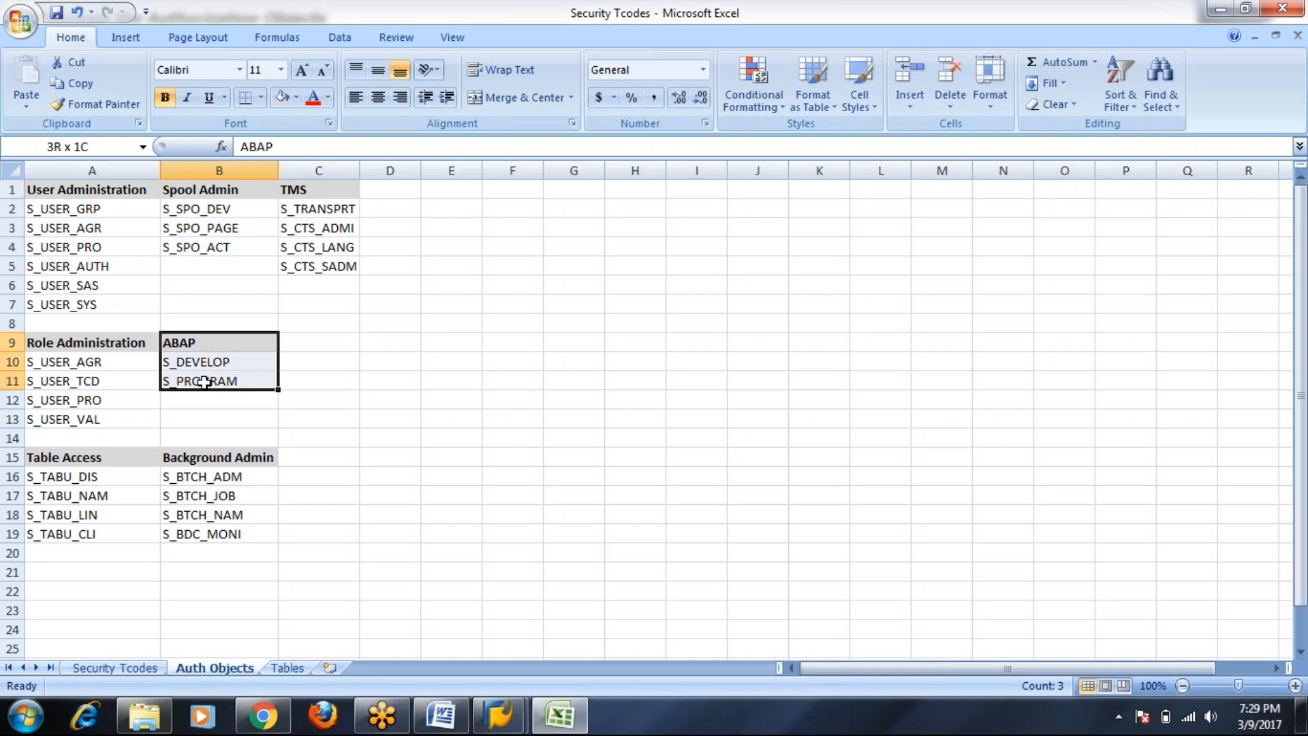
{"action": "left_click_drag", "start_coordinate": [216, 459], "coordinate": [222, 532]}
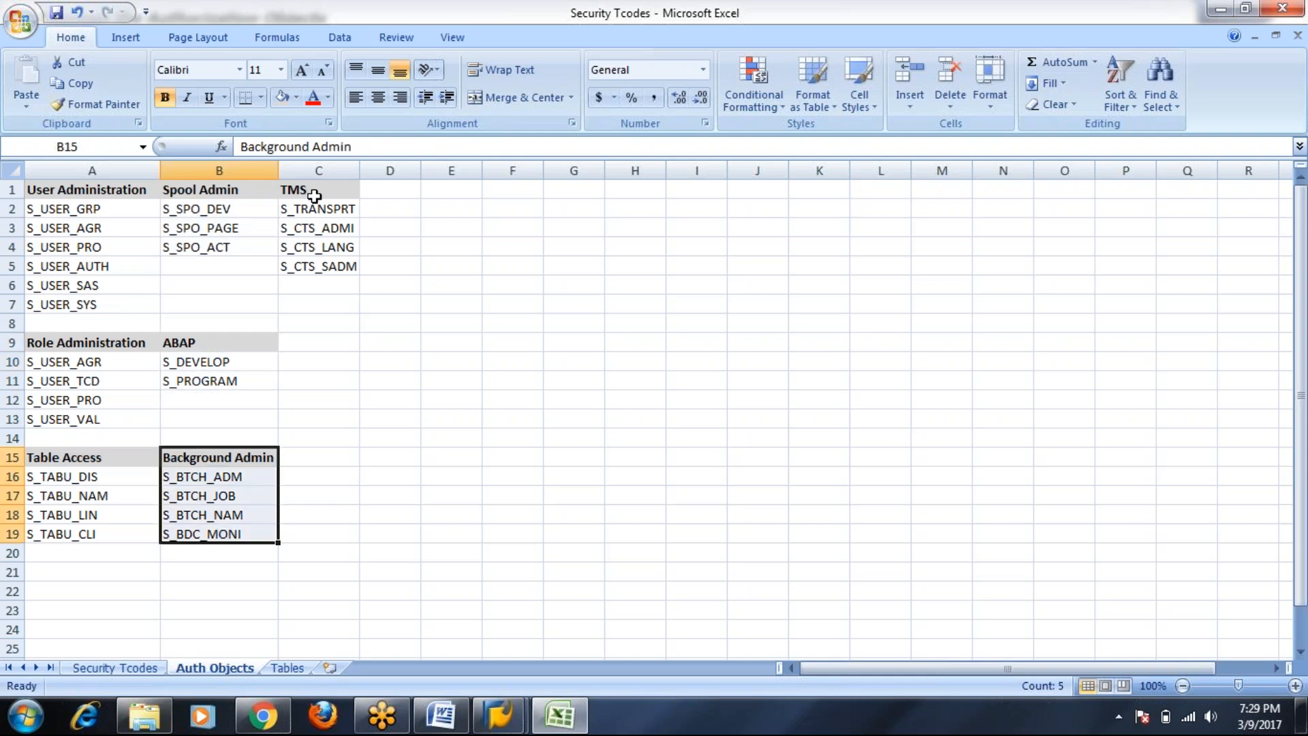
{"action": "left_click_drag", "start_coordinate": [315, 197], "coordinate": [317, 269]}
Step: Enter the heading Upload/Download in cell C9 and the authorization object S_GUI in cell C10
{"action": "left_click", "coordinate": [326, 344]}
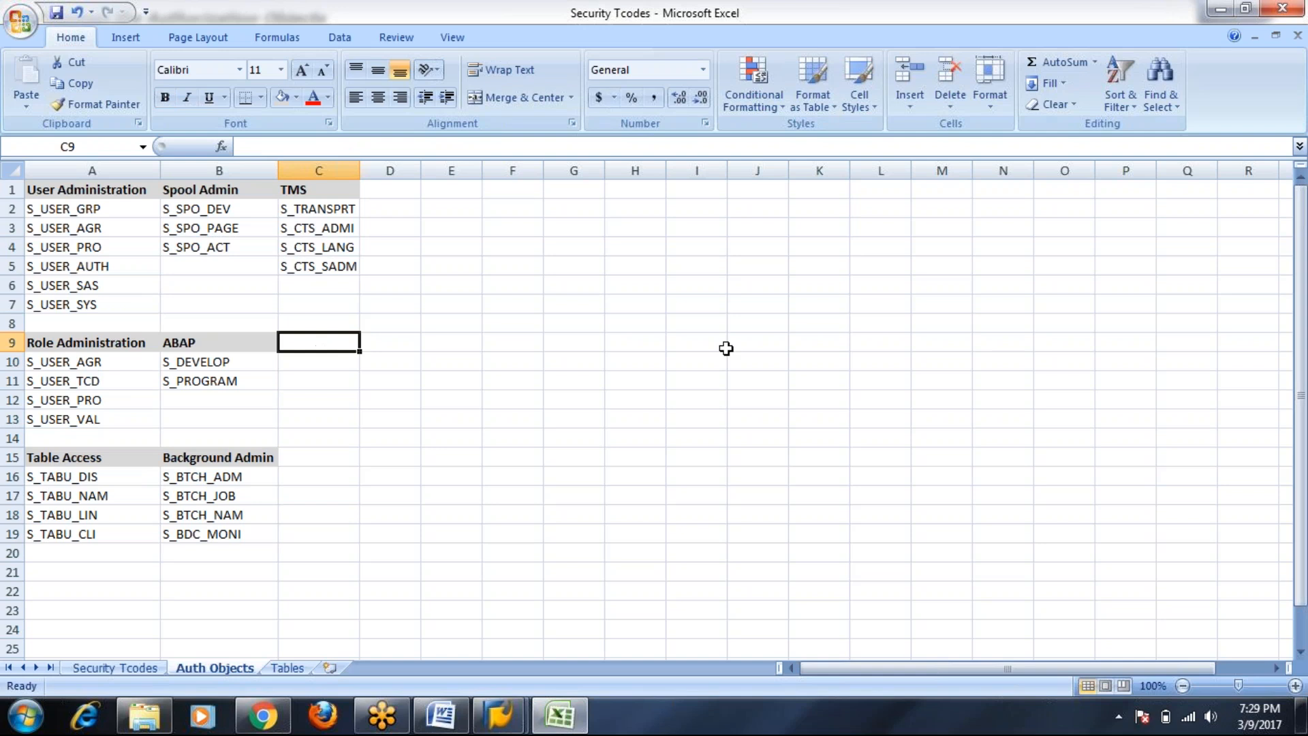
{"action": "type", "text": "Upload"}
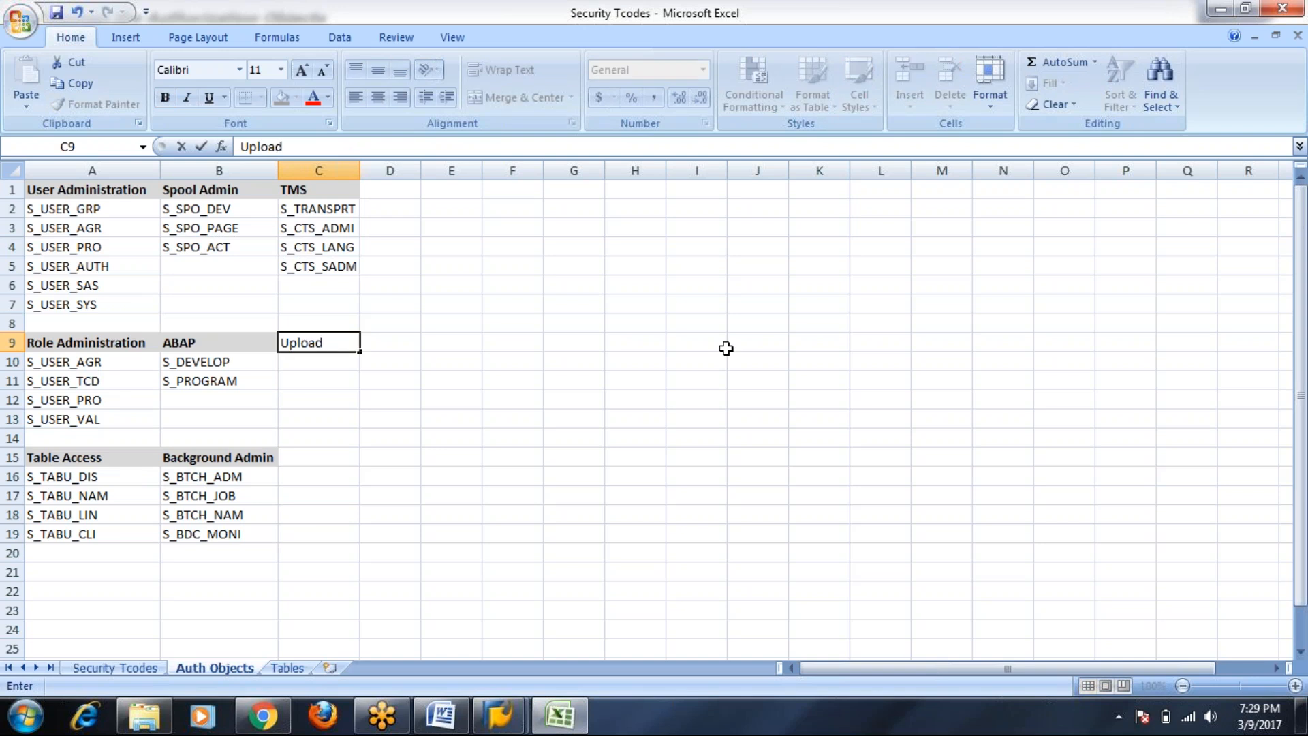
{"action": "type", "text": "/Download"}
{"action": "left_click", "coordinate": [377, 372]}
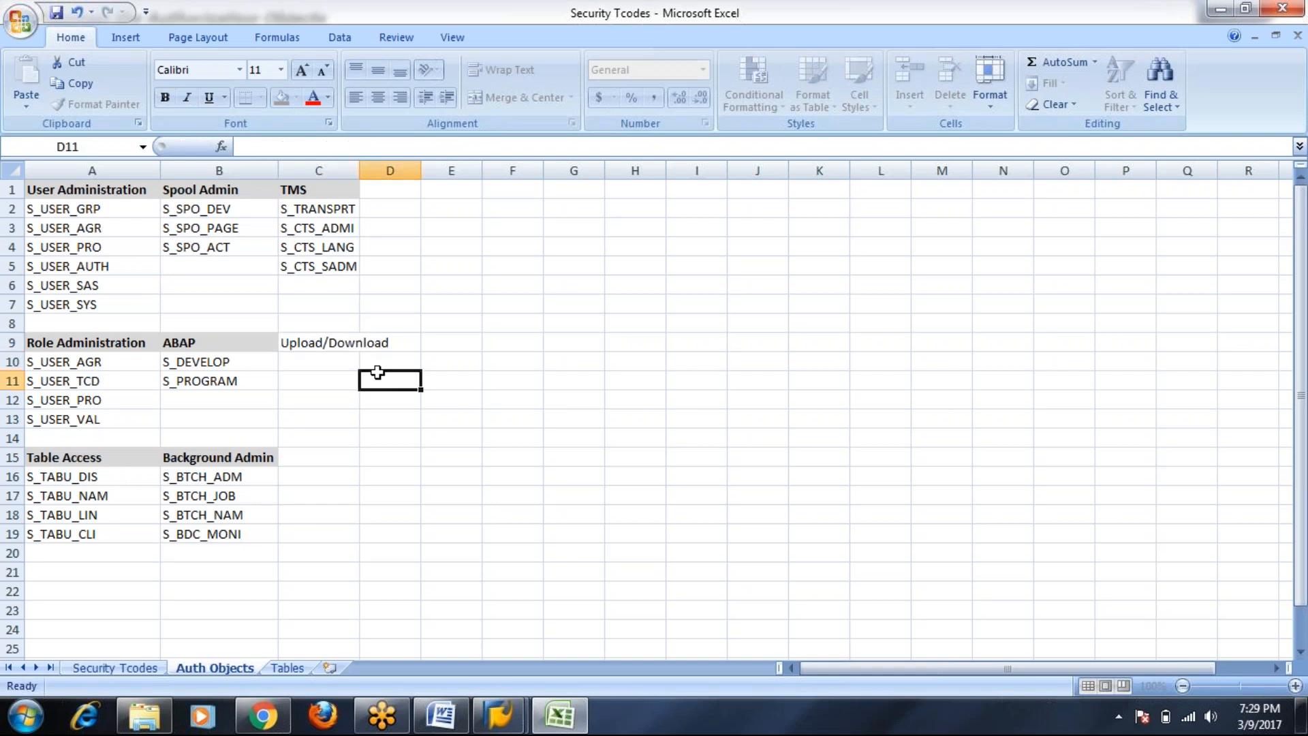
{"action": "left_click", "coordinate": [345, 360]}
{"action": "type", "text": "S_GUI"}
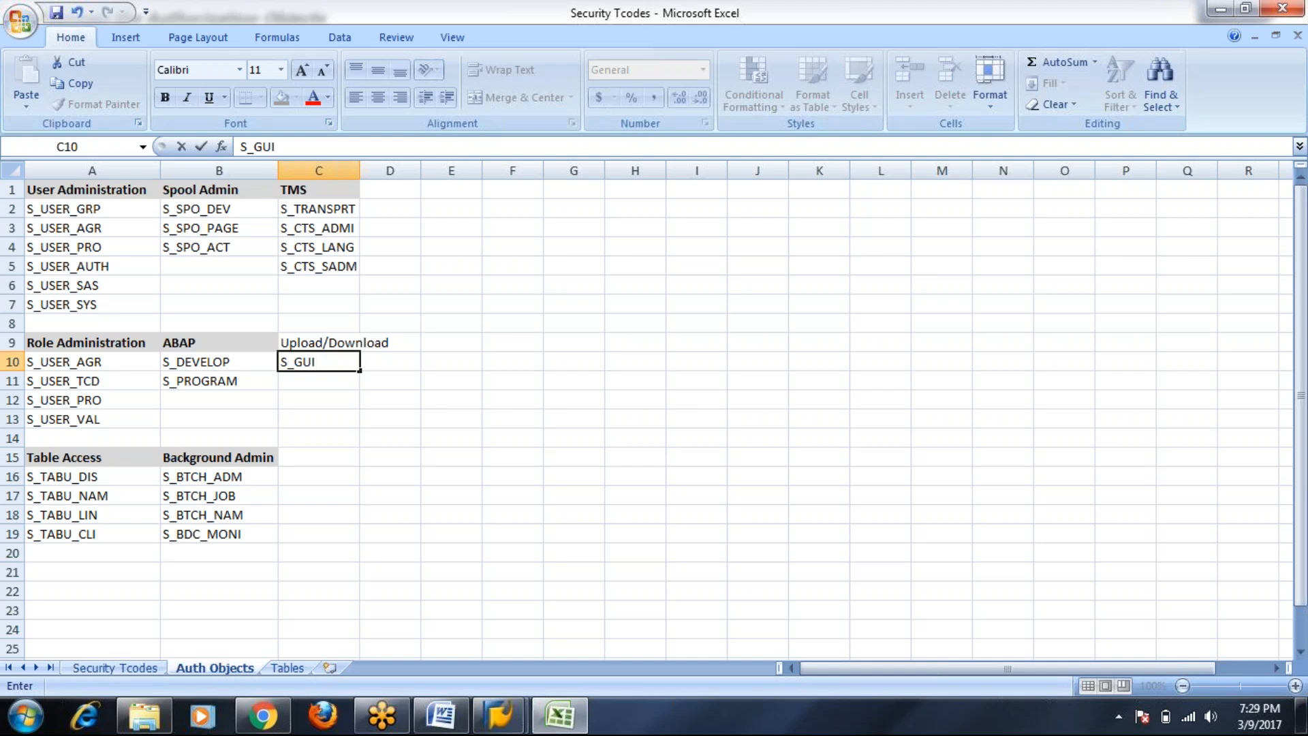
{"action": "left_click", "coordinate": [352, 398]}
Step: Enter the heading Tcode in cell C15 and the authorization object S_TCODE in cell C16
{"action": "left_click", "coordinate": [312, 456]}
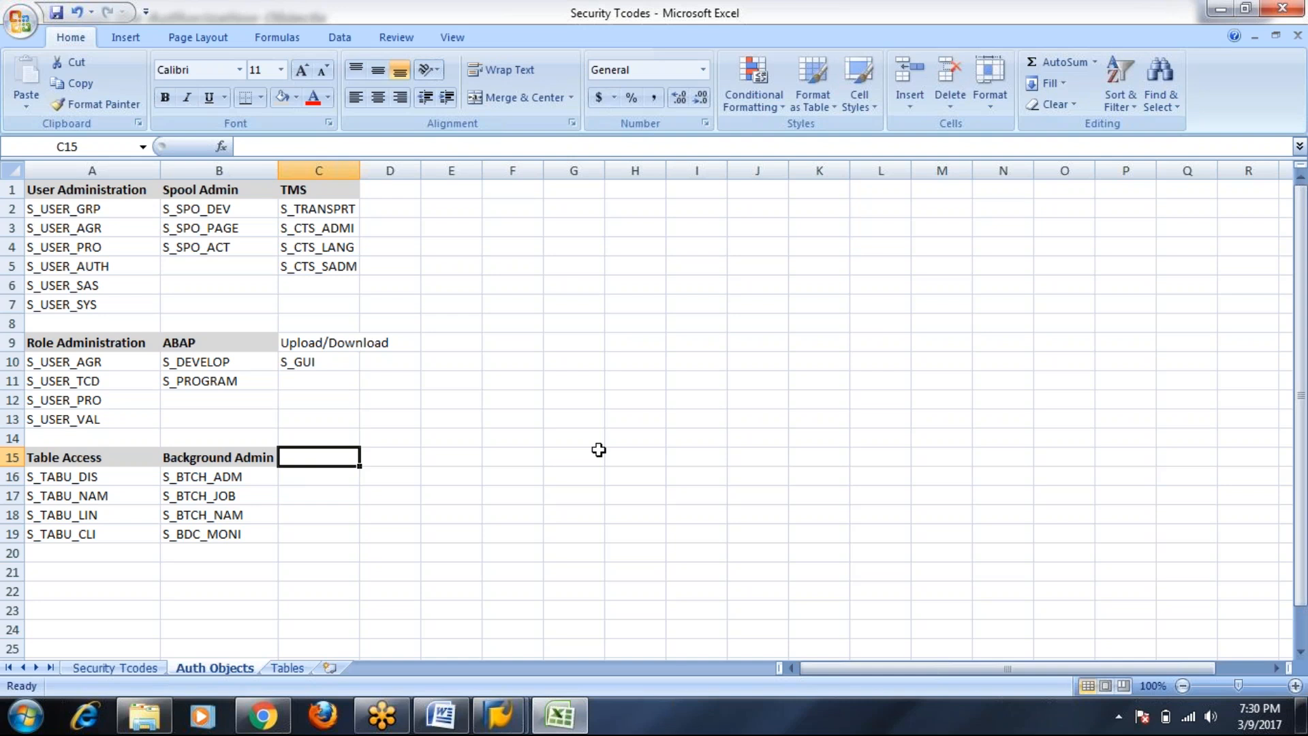
{"action": "type", "text": "Tcode"}
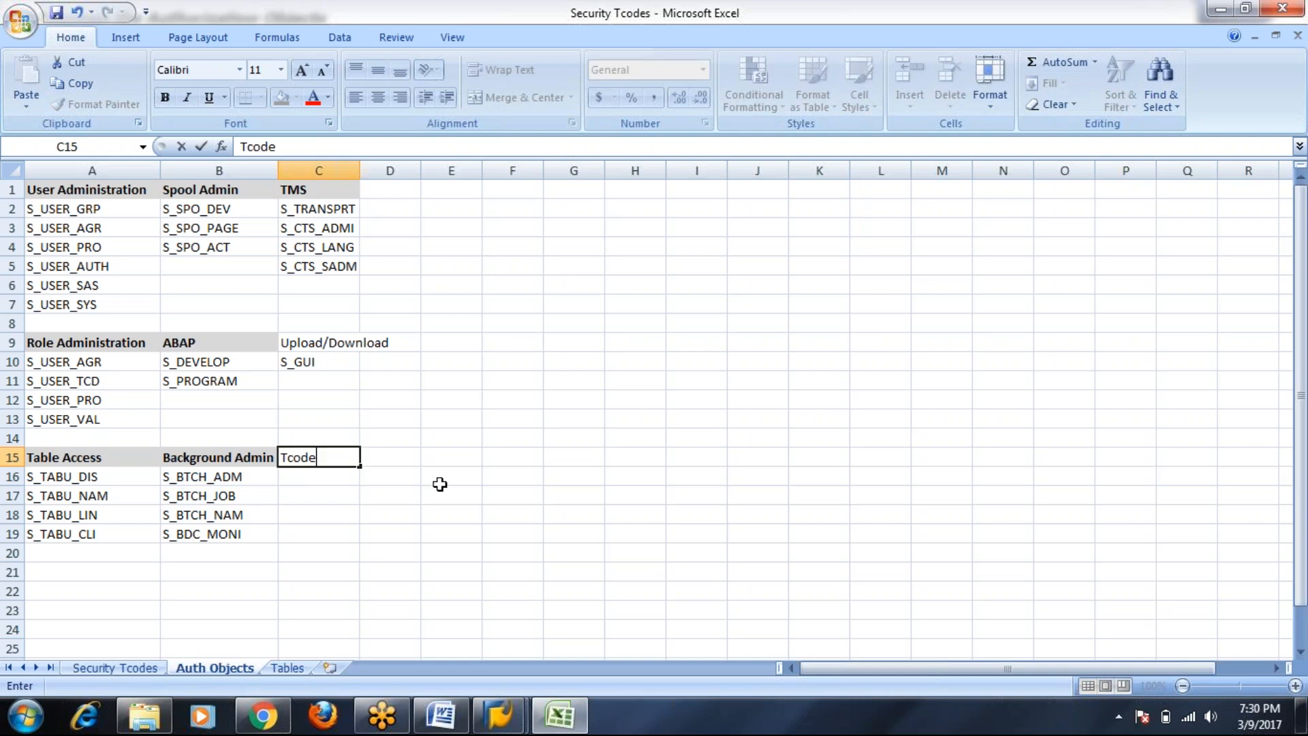
{"action": "left_click", "coordinate": [301, 476]}
{"action": "type", "text": "S_T"}
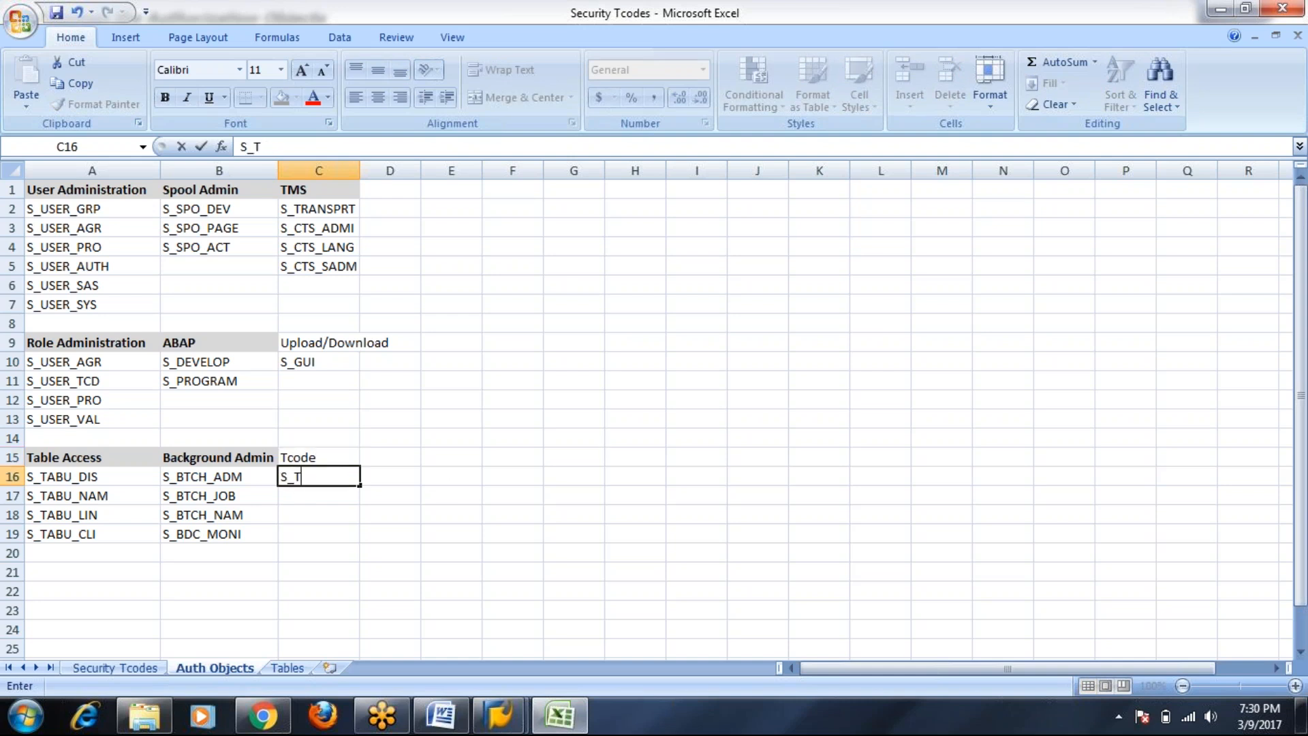
{"action": "type", "text": "CODE"}
{"action": "left_click", "coordinate": [448, 454]}
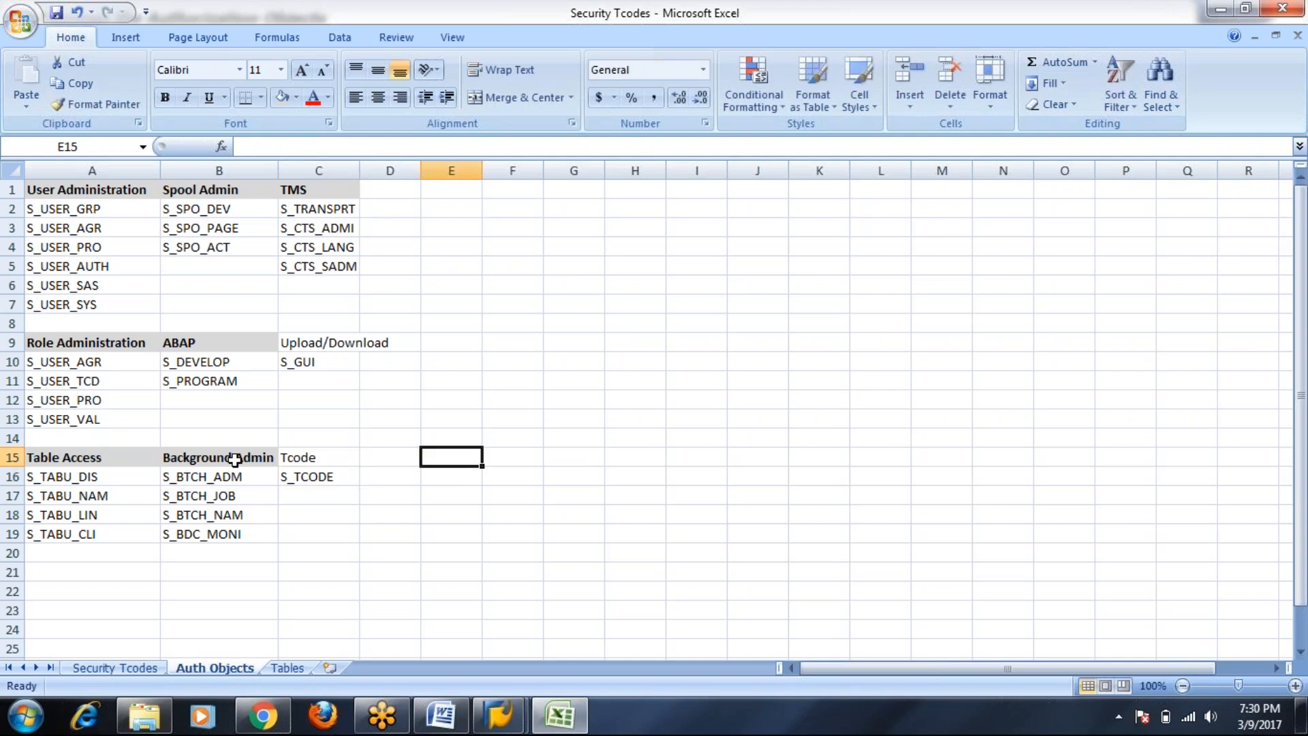
Step: Copy the Background Admin heading's formatting to the Upload/Download and Tcode headings, and fit column C to its contents
{"action": "left_click", "coordinate": [235, 458]}
{"action": "left_click", "coordinate": [123, 109]}
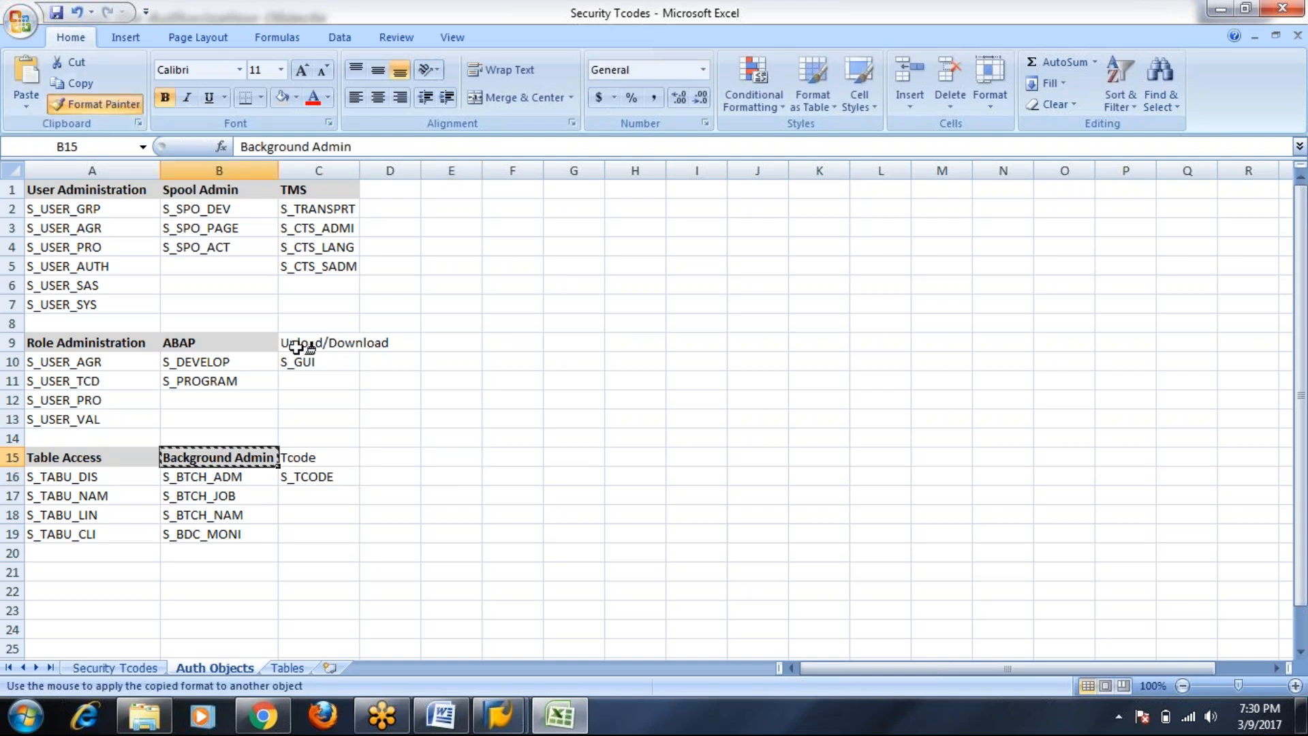
{"action": "left_click", "coordinate": [307, 343]}
{"action": "left_click", "coordinate": [102, 104]}
{"action": "left_click", "coordinate": [300, 457]}
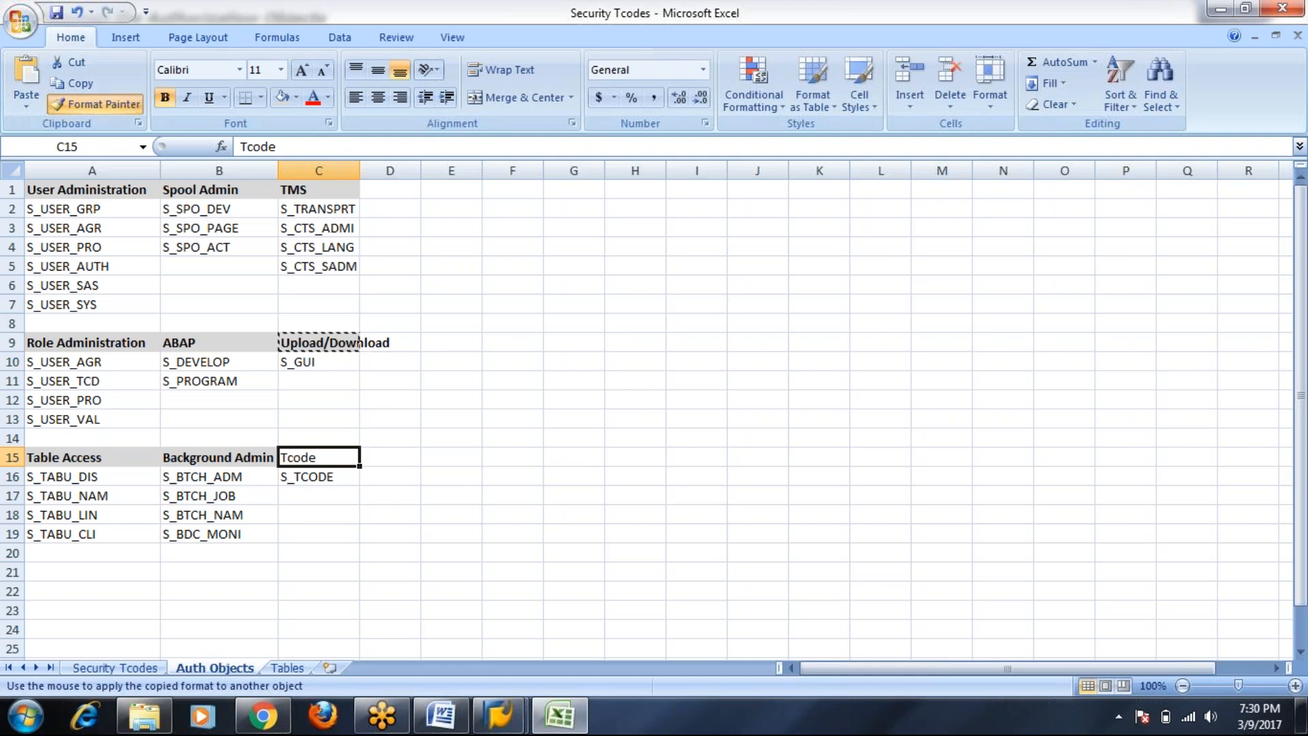
{"action": "double_click", "coordinate": [360, 170]}
{"action": "left_click", "coordinate": [538, 387]}
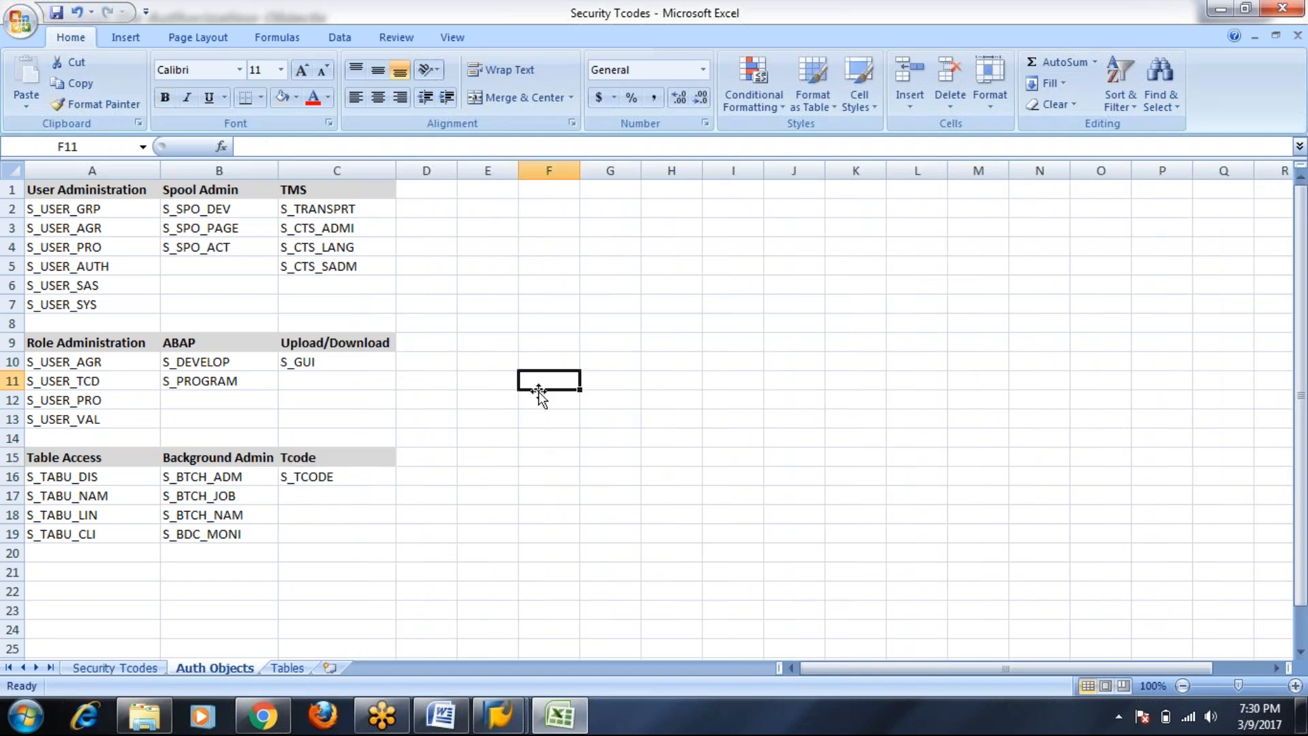
Step: Enter the heading File Access in cell D1 and fit column D to its contents
{"action": "left_click", "coordinate": [434, 194]}
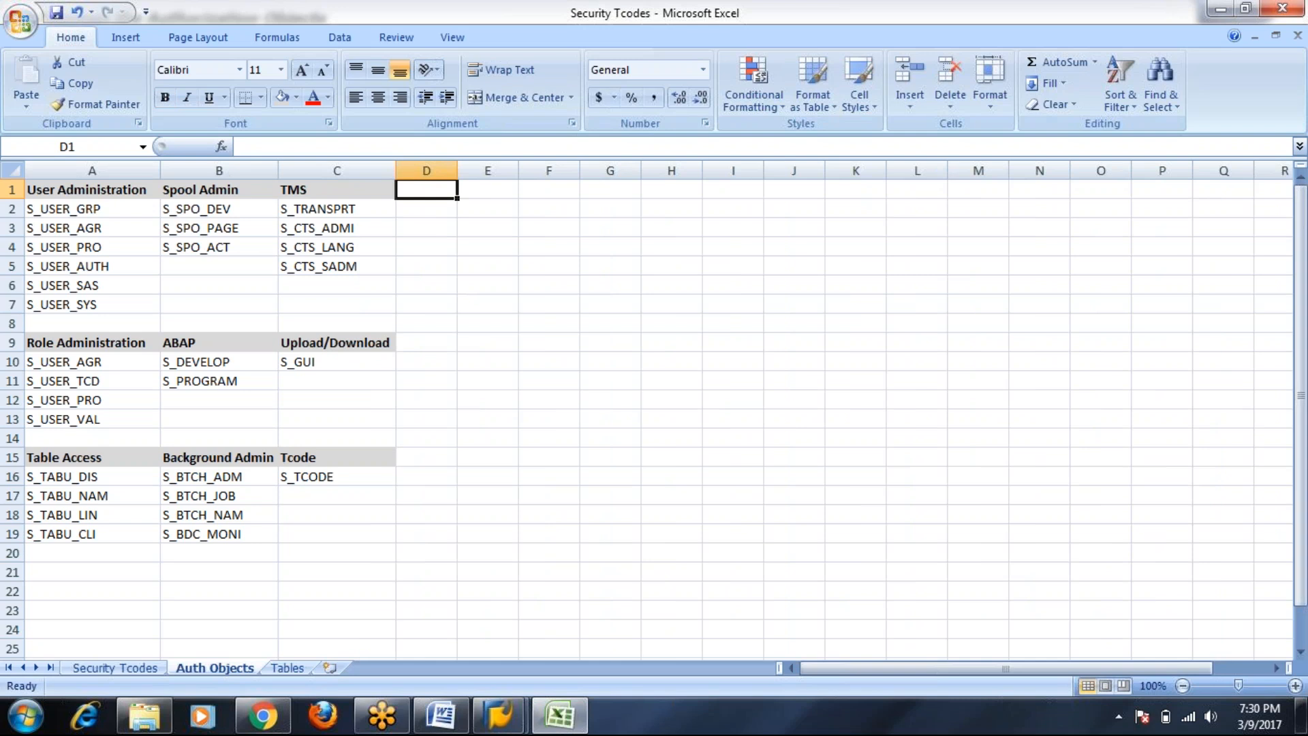
{"action": "scroll", "coordinate": [430, 368], "scroll_direction": "down", "scroll_amount": 2}
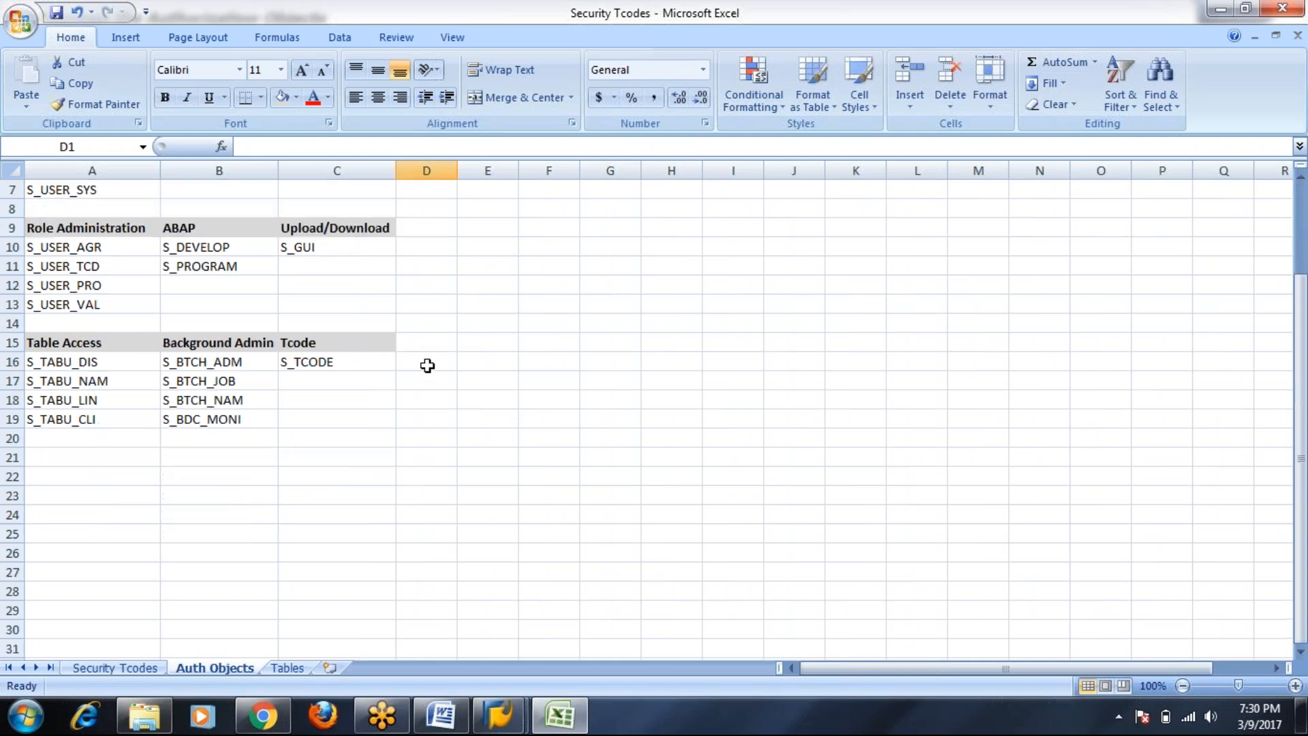
{"action": "scroll", "coordinate": [427, 366], "scroll_direction": "up", "scroll_amount": 2}
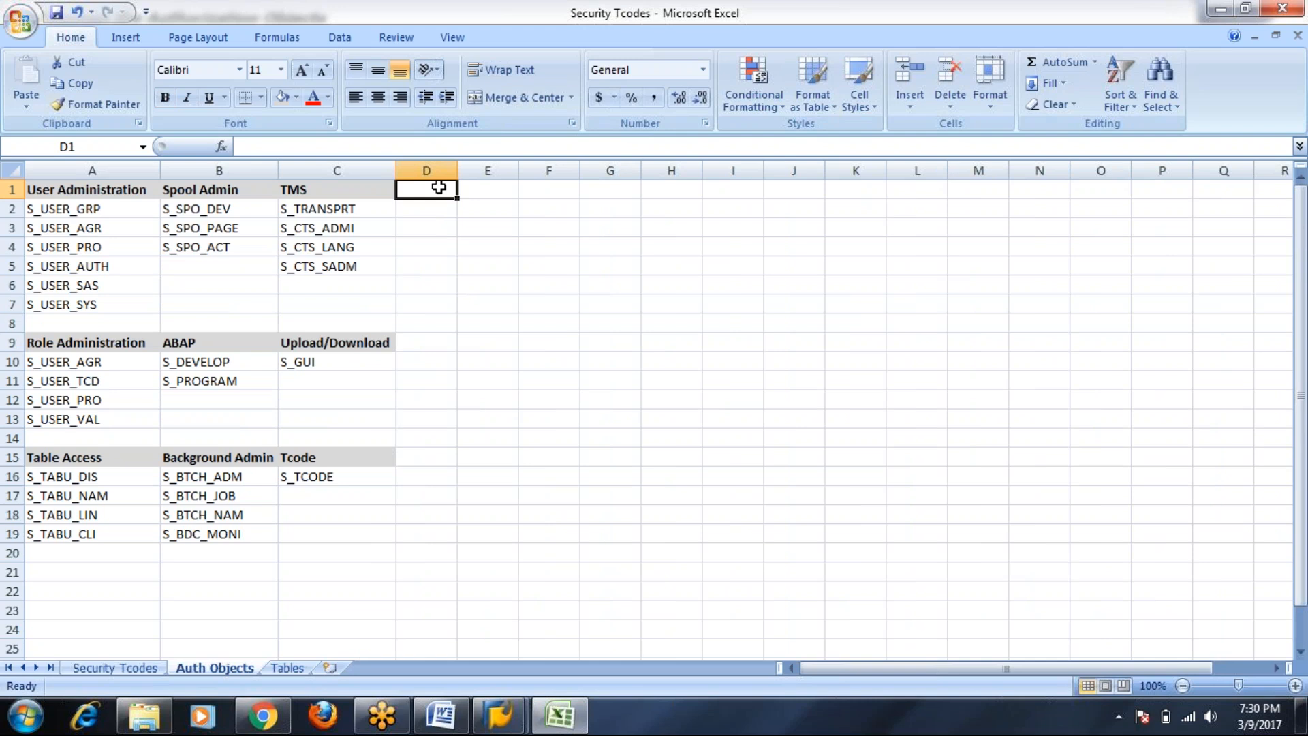
{"action": "type", "text": "Fil"}
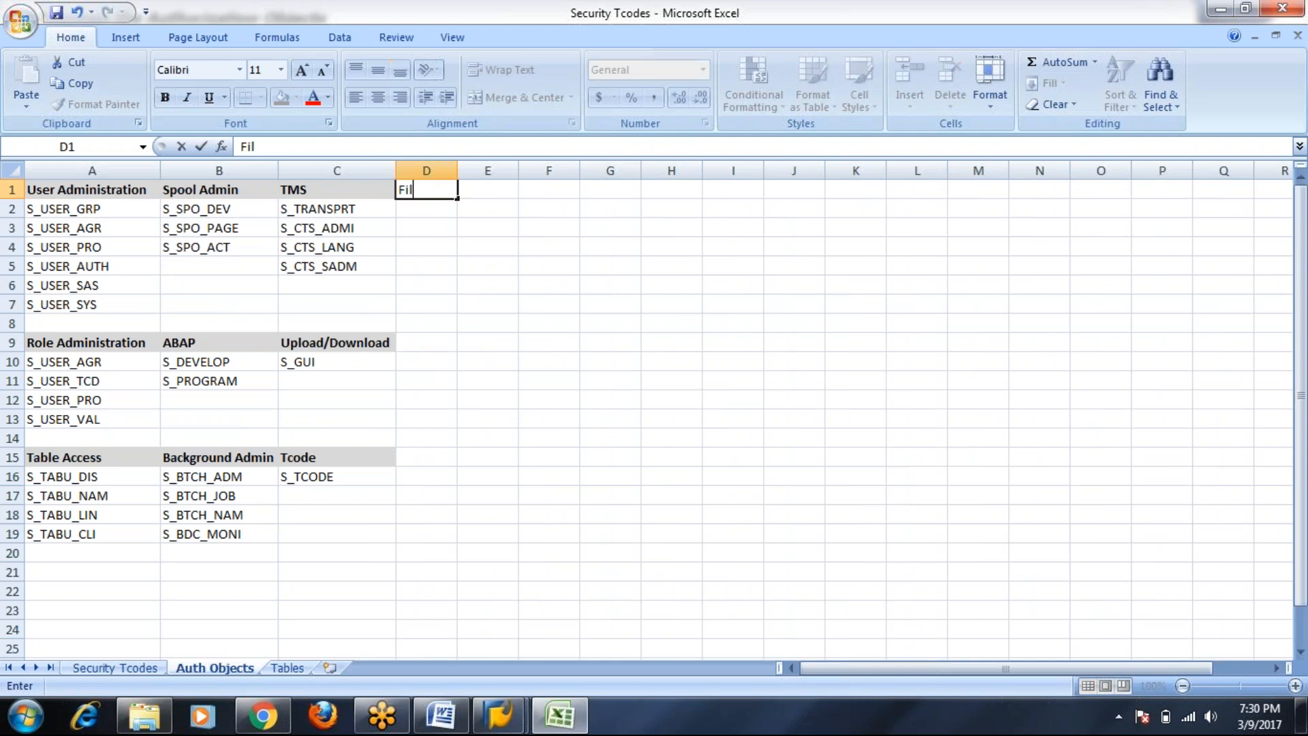
{"action": "type", "text": "e Access"}
{"action": "key", "text": "Return"}
{"action": "key", "text": "Return"}
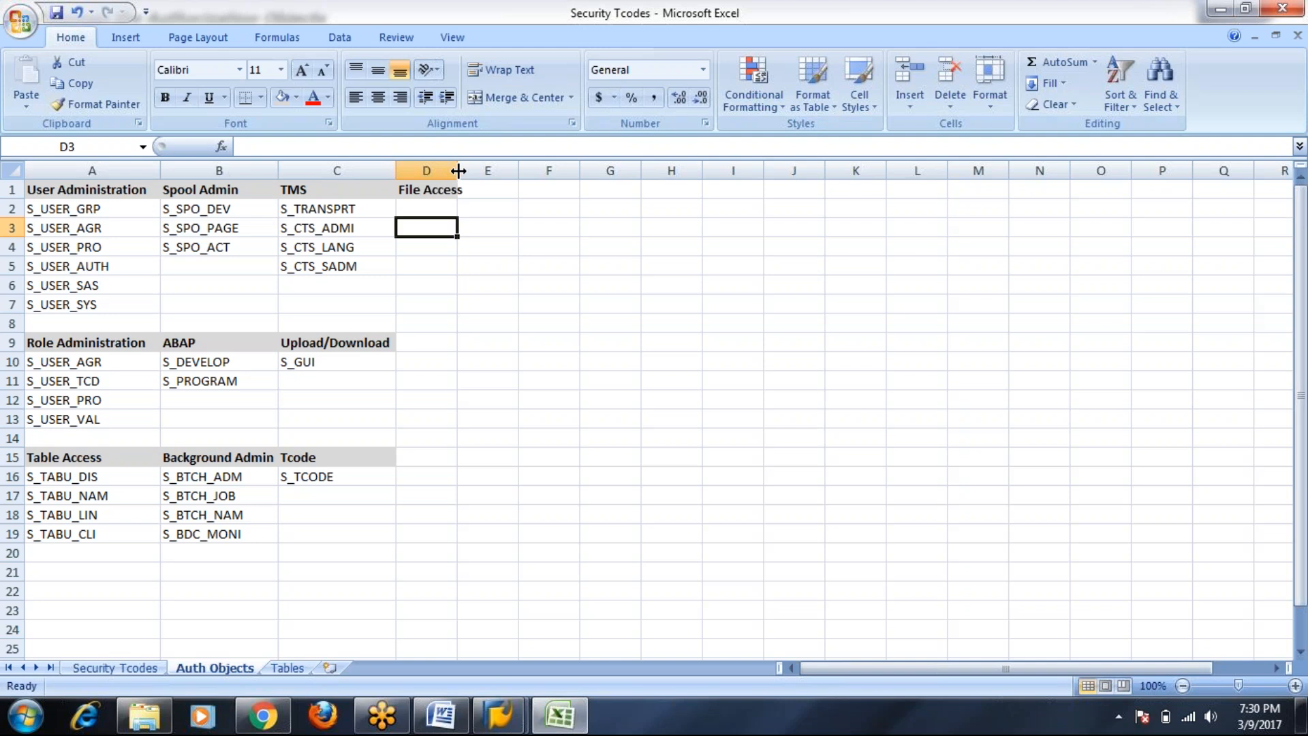
{"action": "double_click", "coordinate": [457, 170]}
Step: List the authorization objects S_DATASET in cell D2 and S_PATH in cell D3 under File Access
{"action": "left_click", "coordinate": [441, 212]}
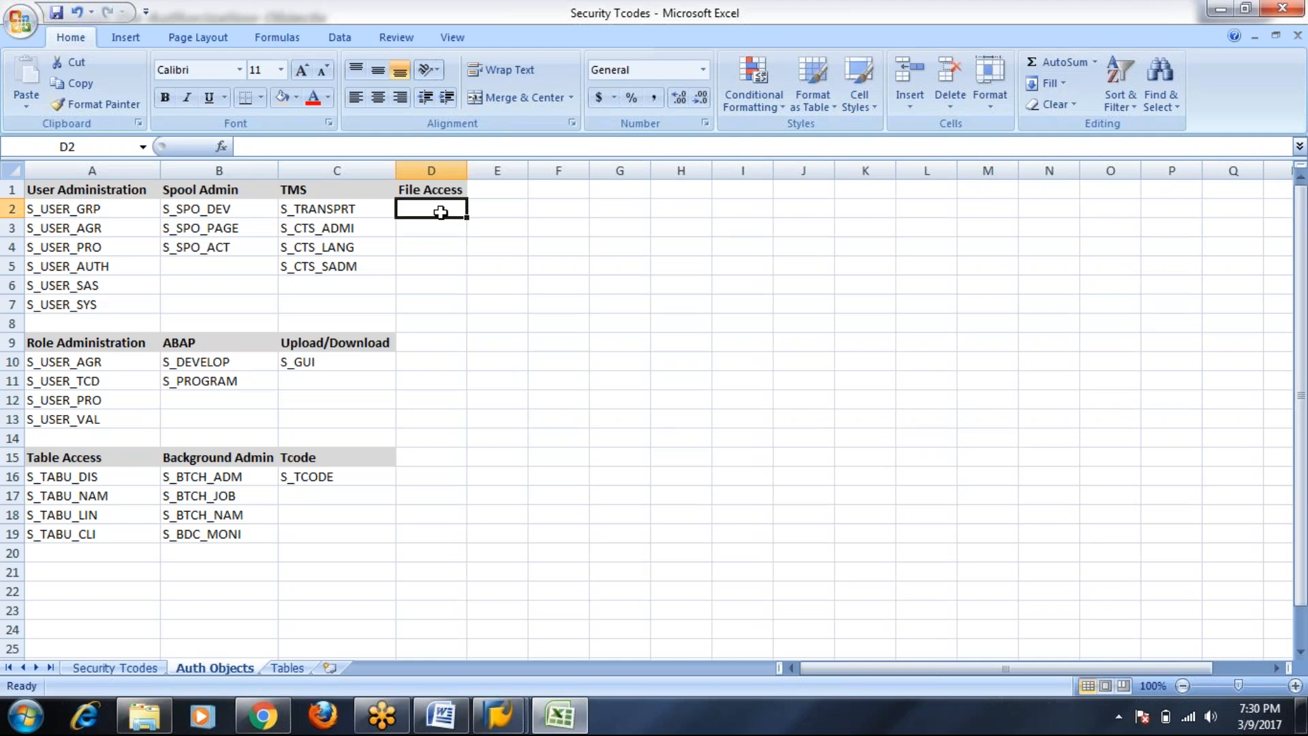
{"action": "type", "text": "S"}
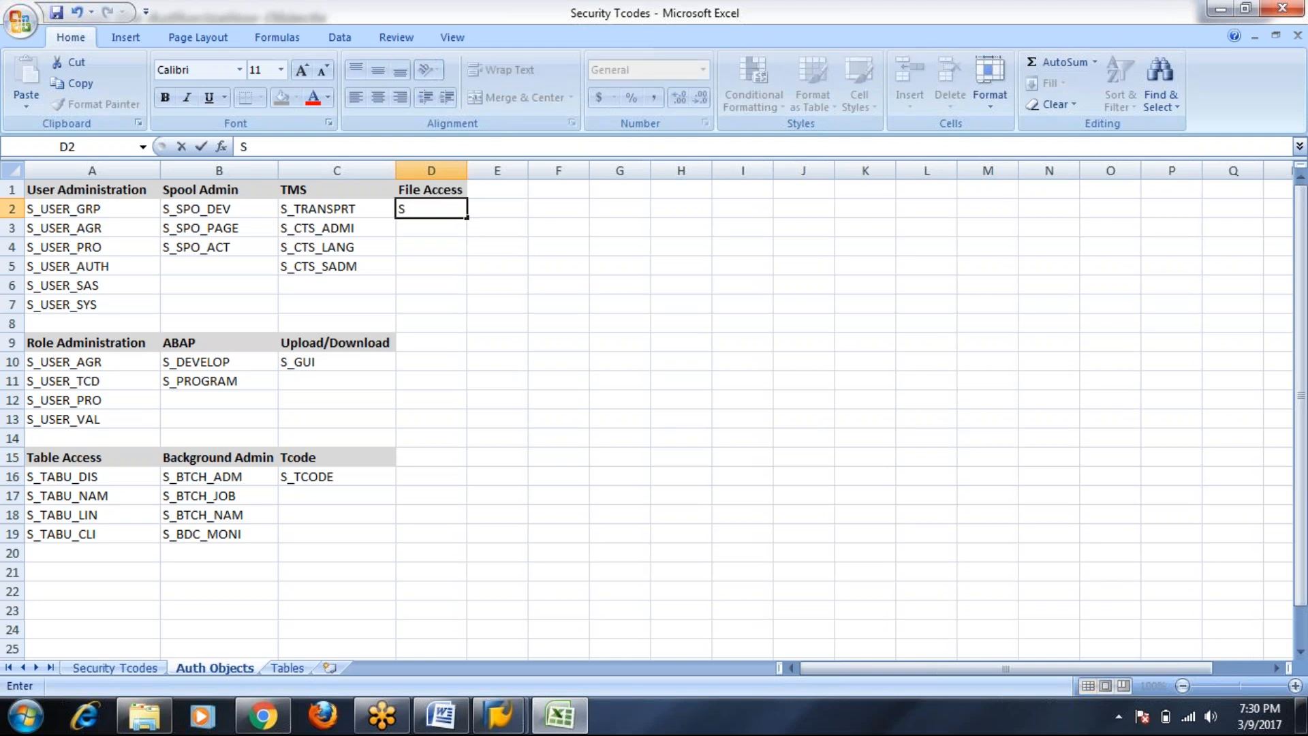
{"action": "type", "text": "_DATASET"}
{"action": "left_click", "coordinate": [421, 227]}
{"action": "type", "text": "S"}
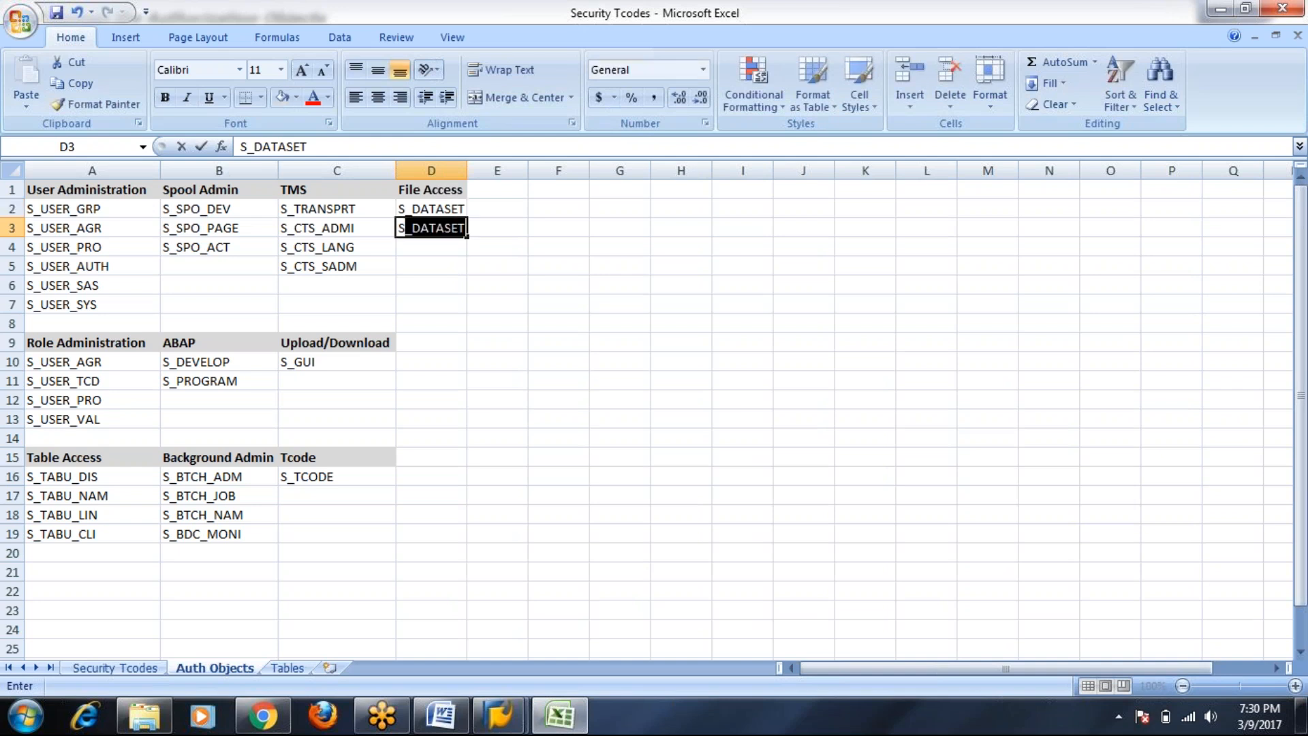
{"action": "type", "text": "_APTH"}
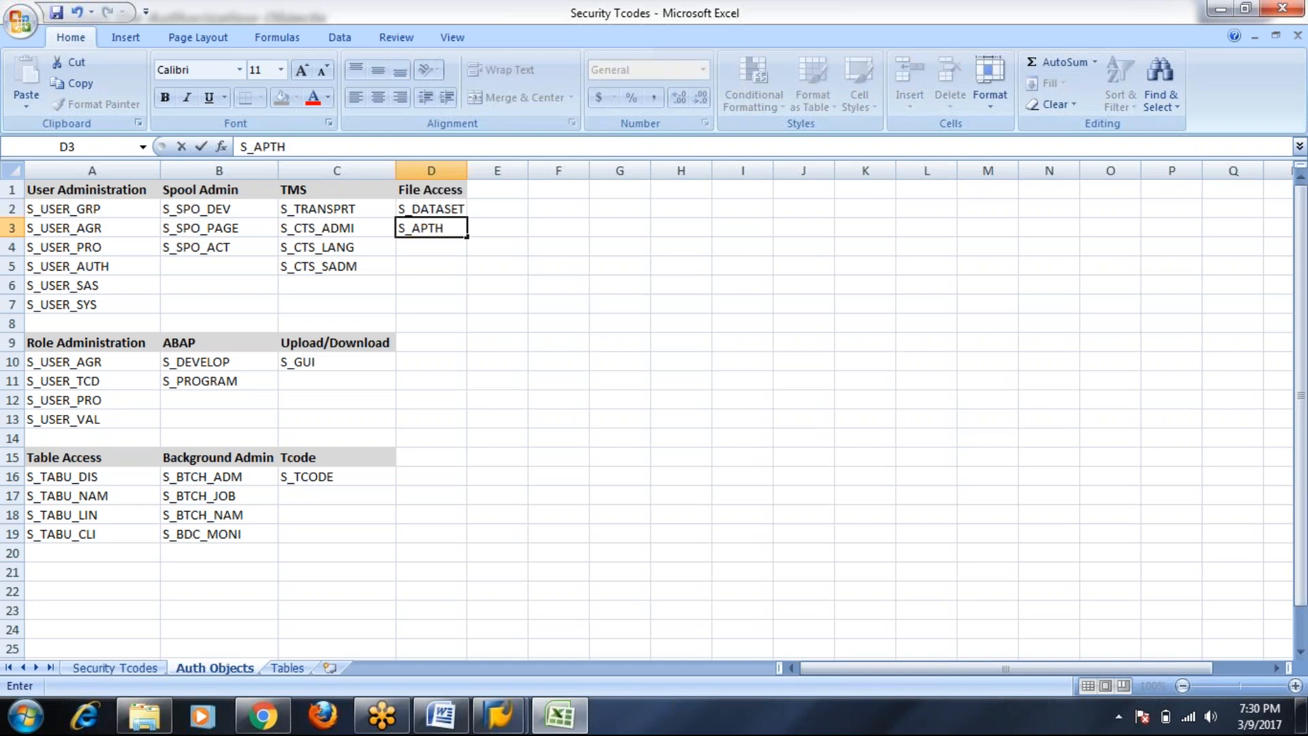
{"action": "key", "text": "BackSpace"}
{"action": "key", "text": "BackSpace"}
{"action": "key", "text": "BackSpace"}
{"action": "key", "text": "BackSpace"}
{"action": "type", "text": "PATH"}
{"action": "left_click", "coordinate": [439, 285]}
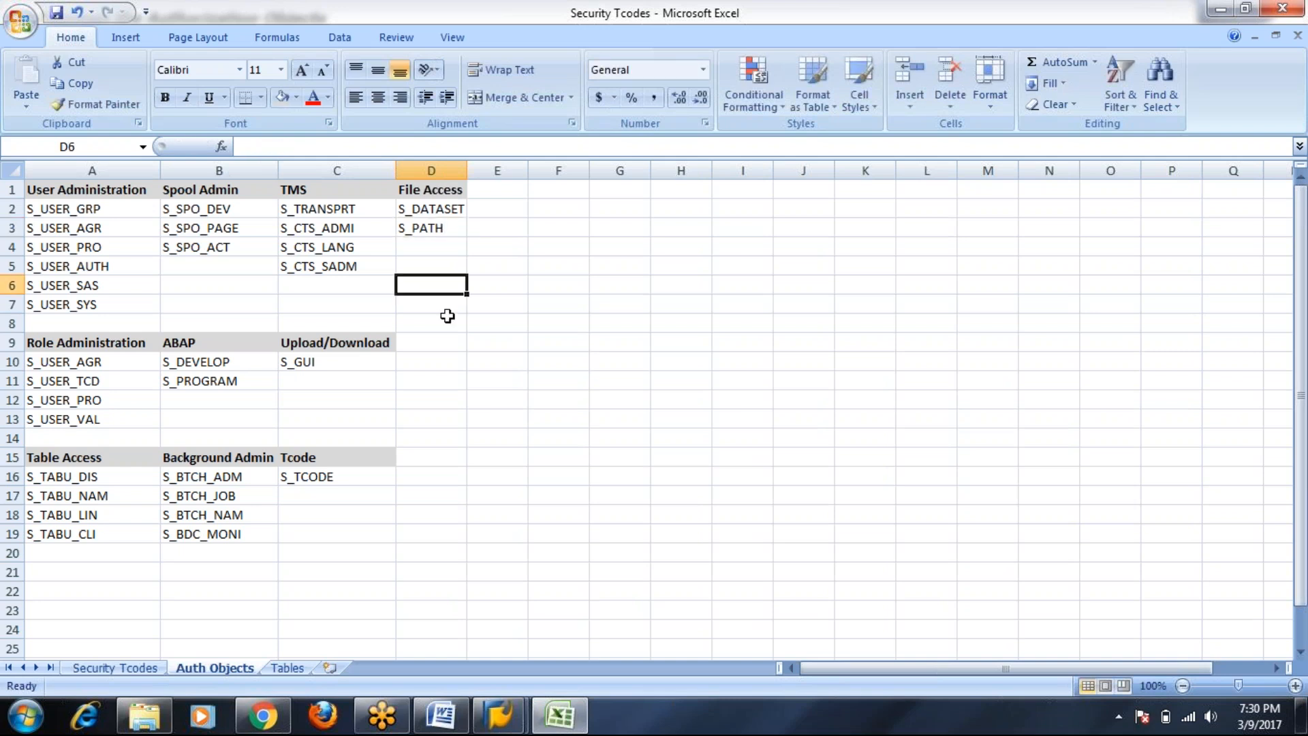
Step: Enter the heading Archiving in cell D9 with S_ARCHIVE in cell D10, and widen column D slightly
{"action": "left_click", "coordinate": [451, 346]}
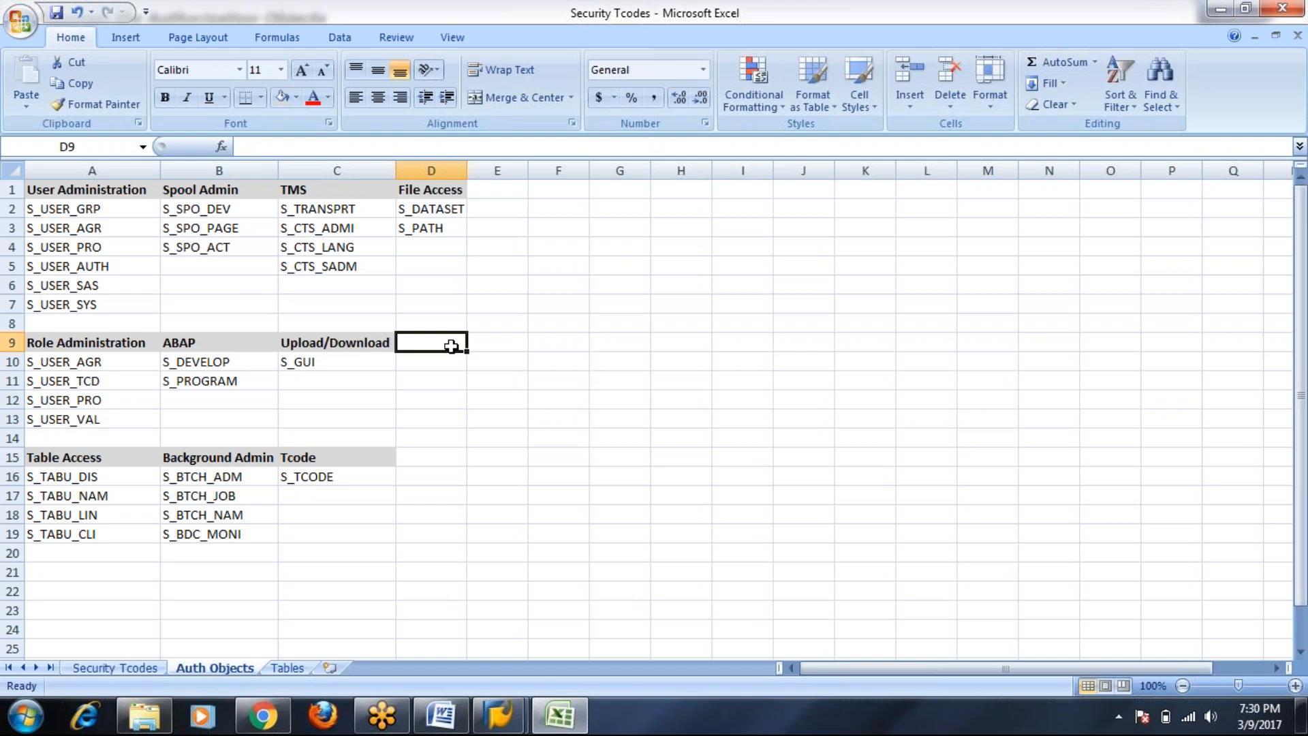
{"action": "type", "text": "Archivin"}
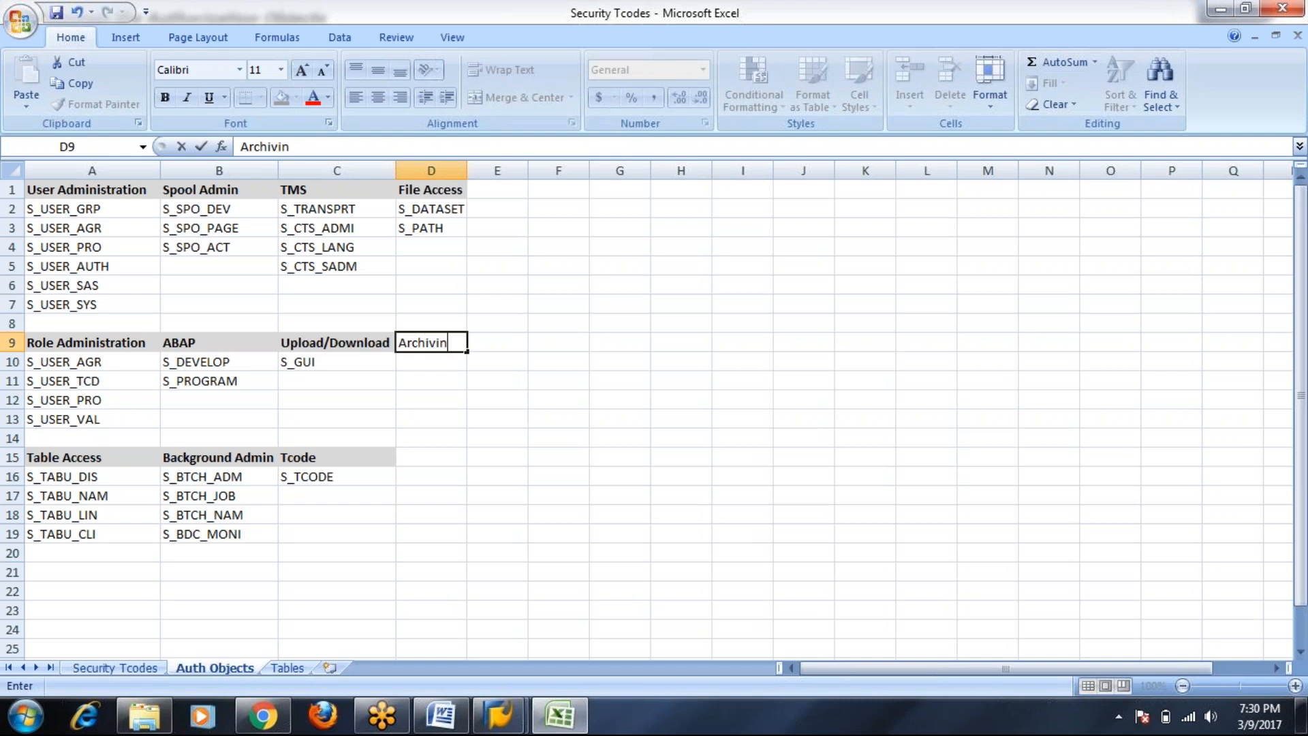
{"action": "type", "text": "g"}
{"action": "left_click", "coordinate": [454, 362]}
{"action": "type", "text": "S_AR"}
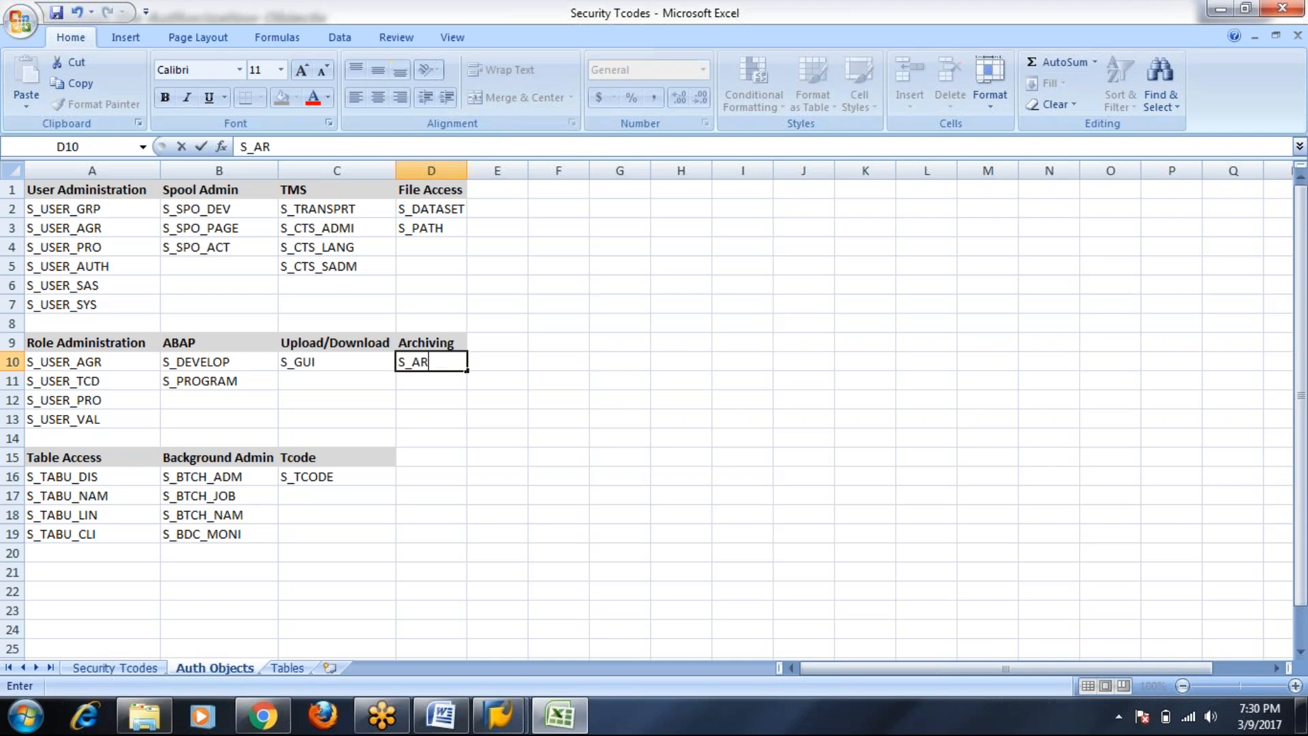
{"action": "type", "text": "CHIVE"}
{"action": "left_click", "coordinate": [452, 454]}
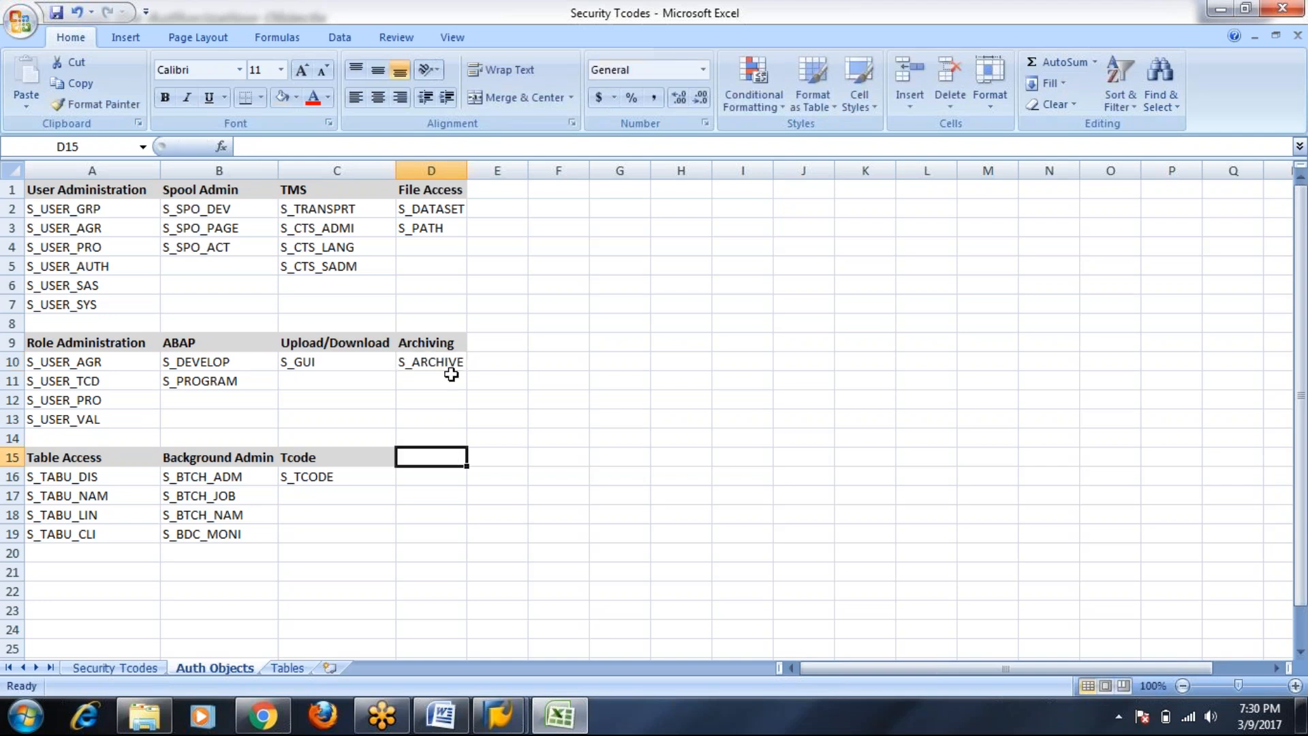
{"action": "left_click_drag", "start_coordinate": [466, 171], "coordinate": [469, 171]}
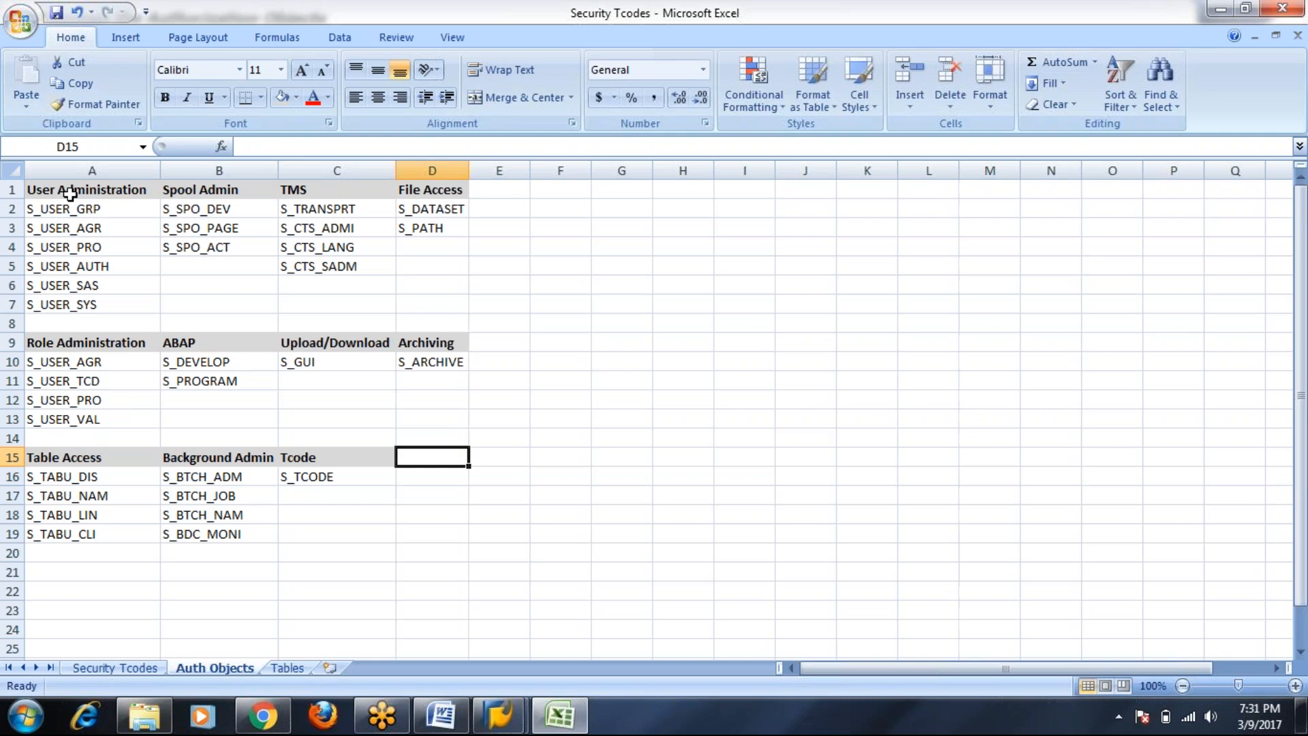
Step: Apply all borders to the three authorization object blocks A1:D7, A9:D13 and A15:C19
{"action": "left_click_drag", "start_coordinate": [69, 194], "coordinate": [439, 304]}
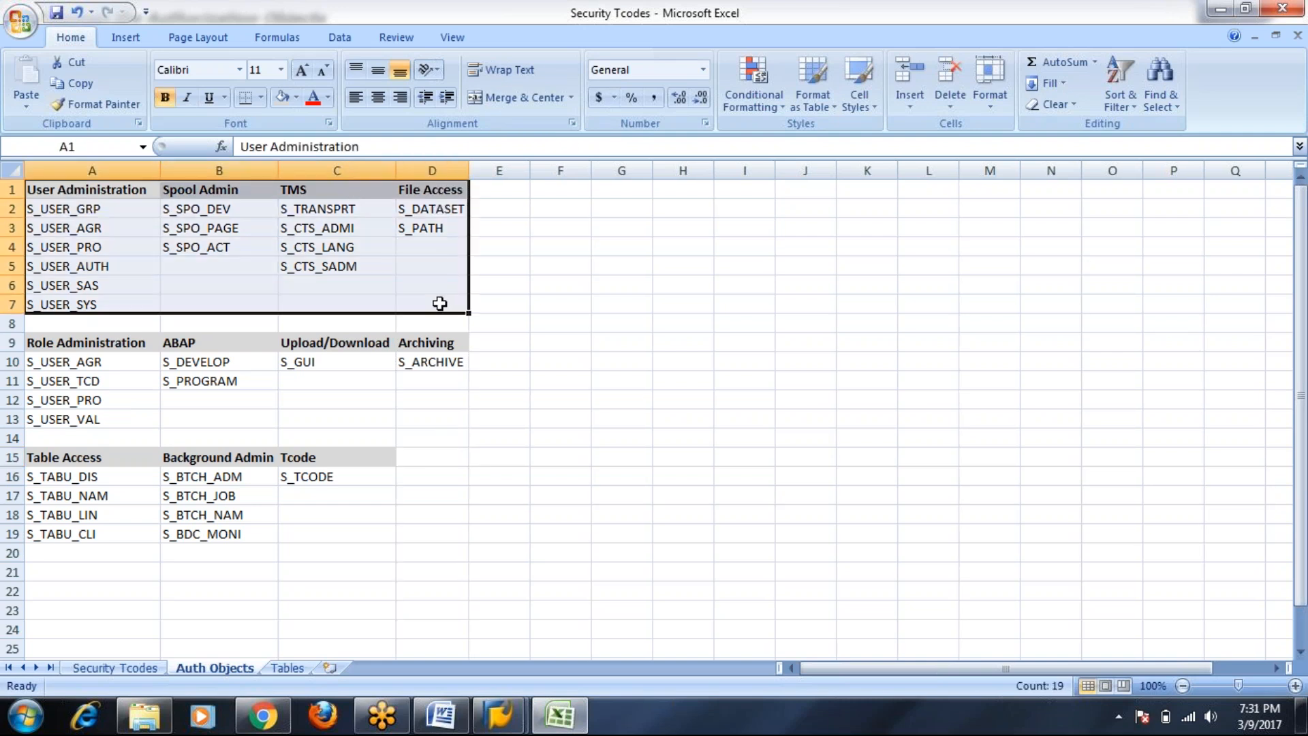
{"action": "left_click", "coordinate": [261, 98]}
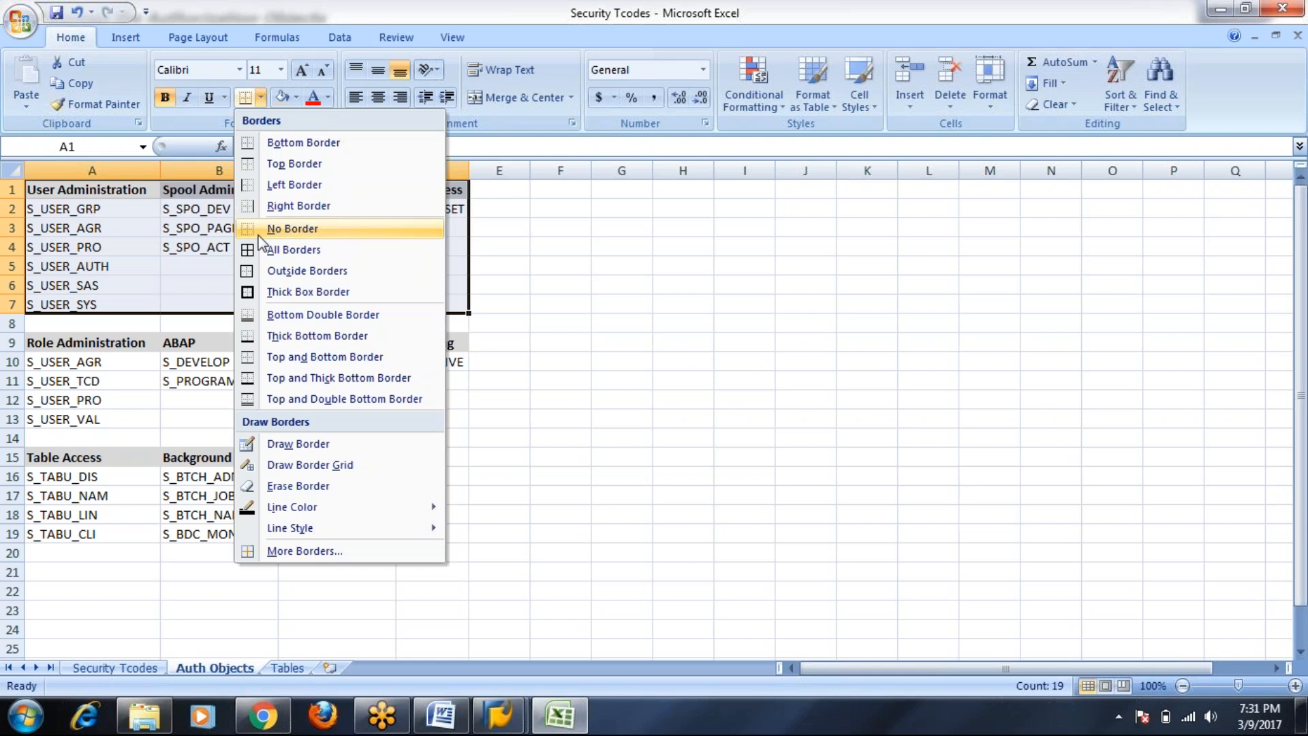
{"action": "left_click", "coordinate": [286, 249]}
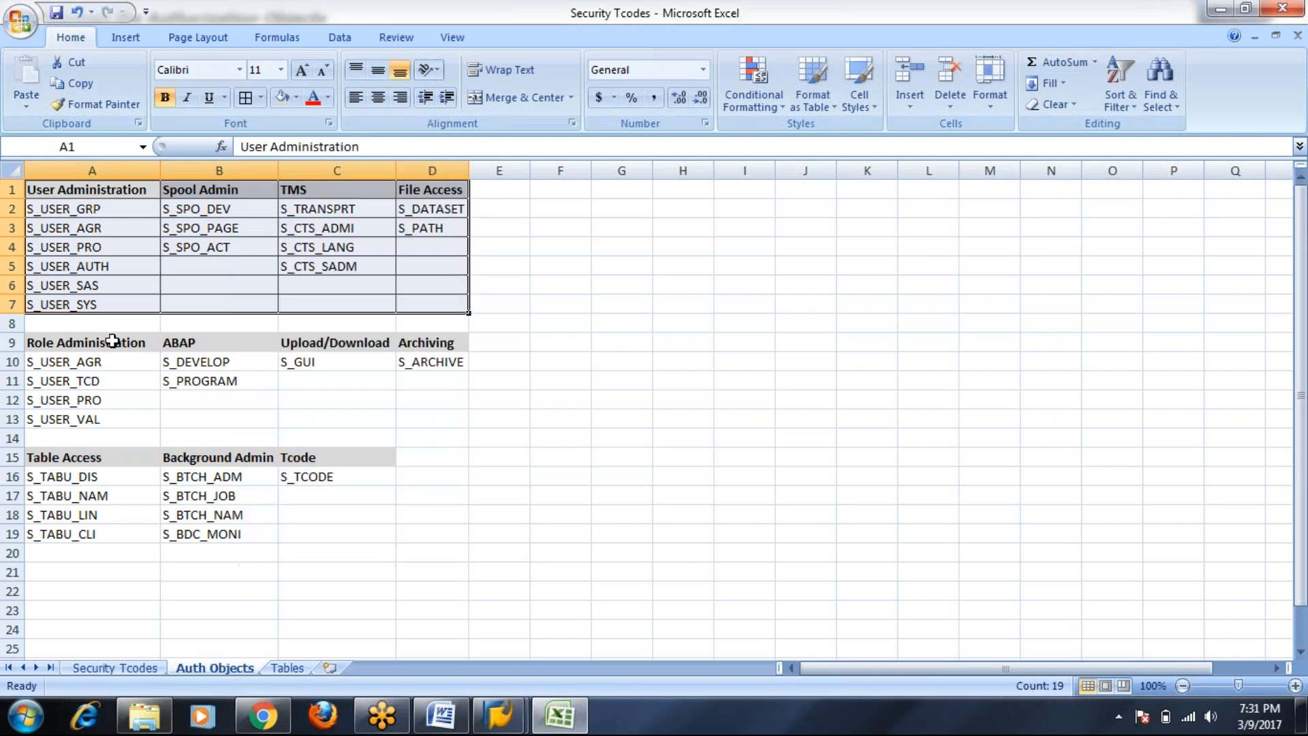
{"action": "left_click_drag", "start_coordinate": [112, 341], "coordinate": [426, 417]}
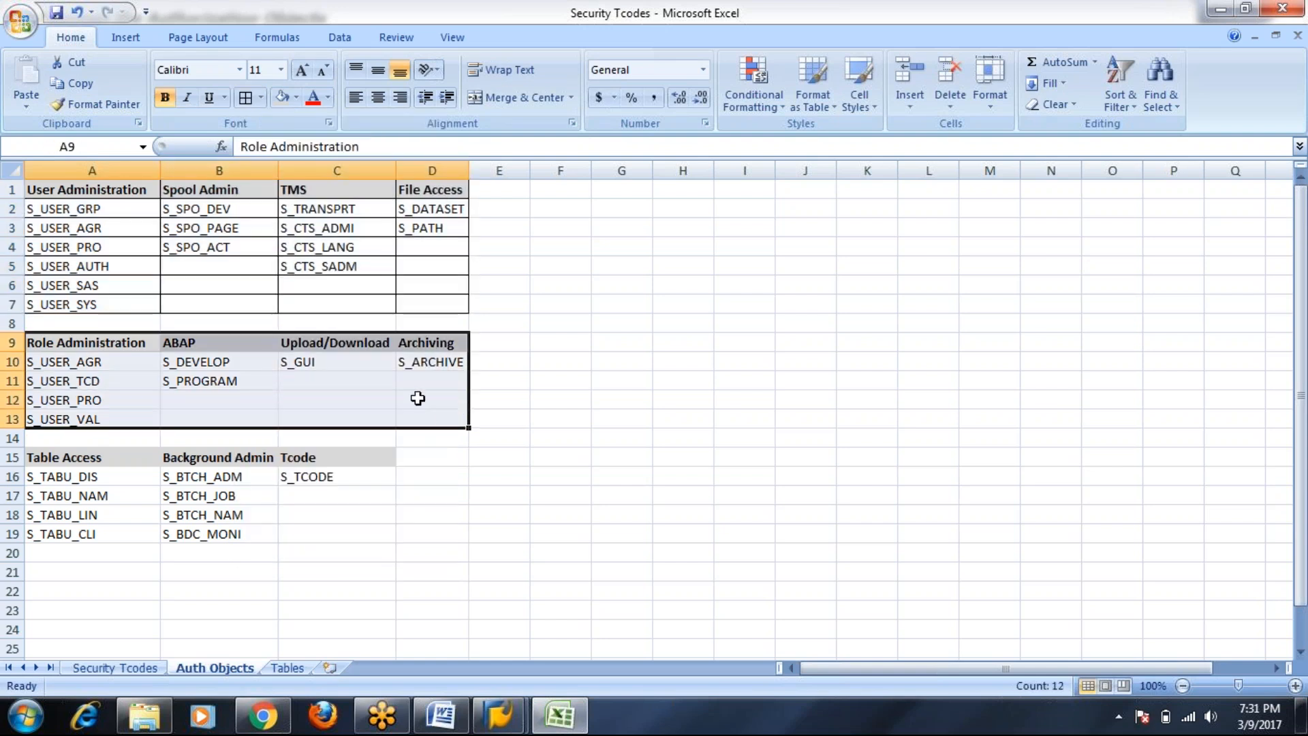
{"action": "left_click", "coordinate": [245, 97]}
{"action": "left_click", "coordinate": [96, 461]}
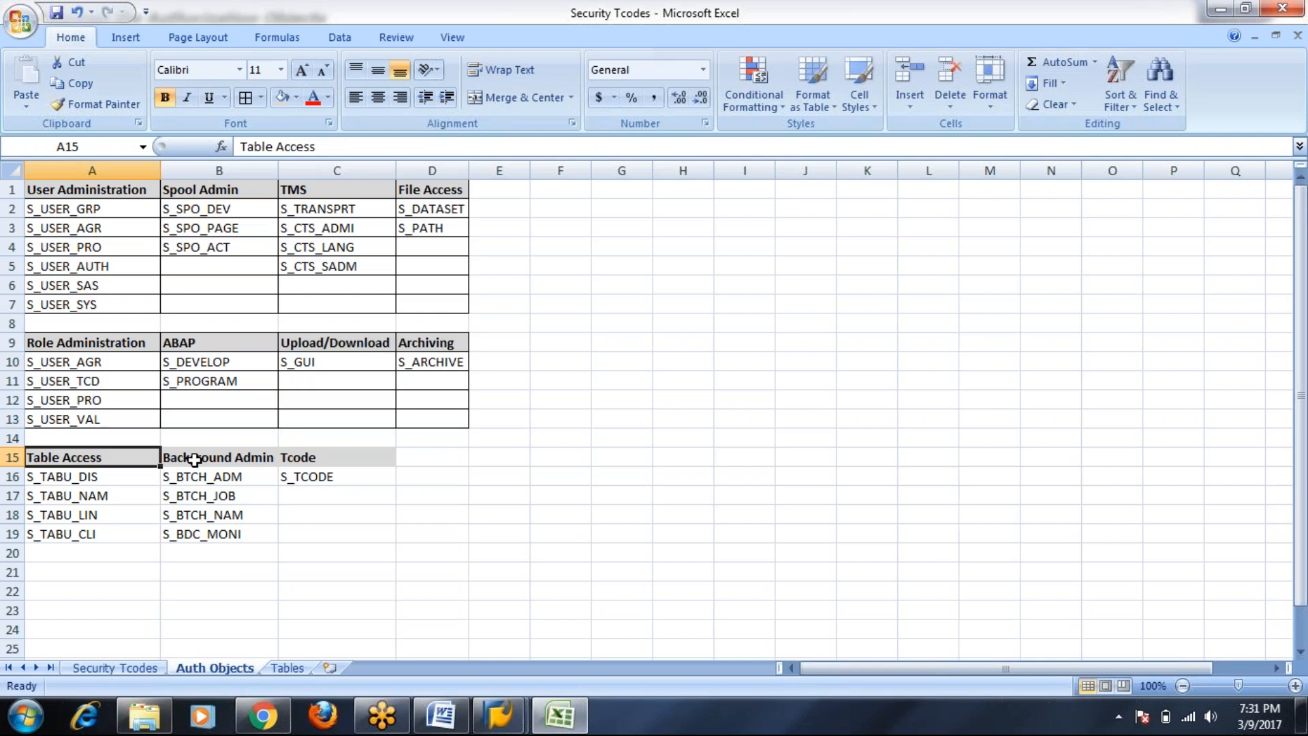
{"action": "left_click_drag", "start_coordinate": [194, 460], "coordinate": [348, 533]}
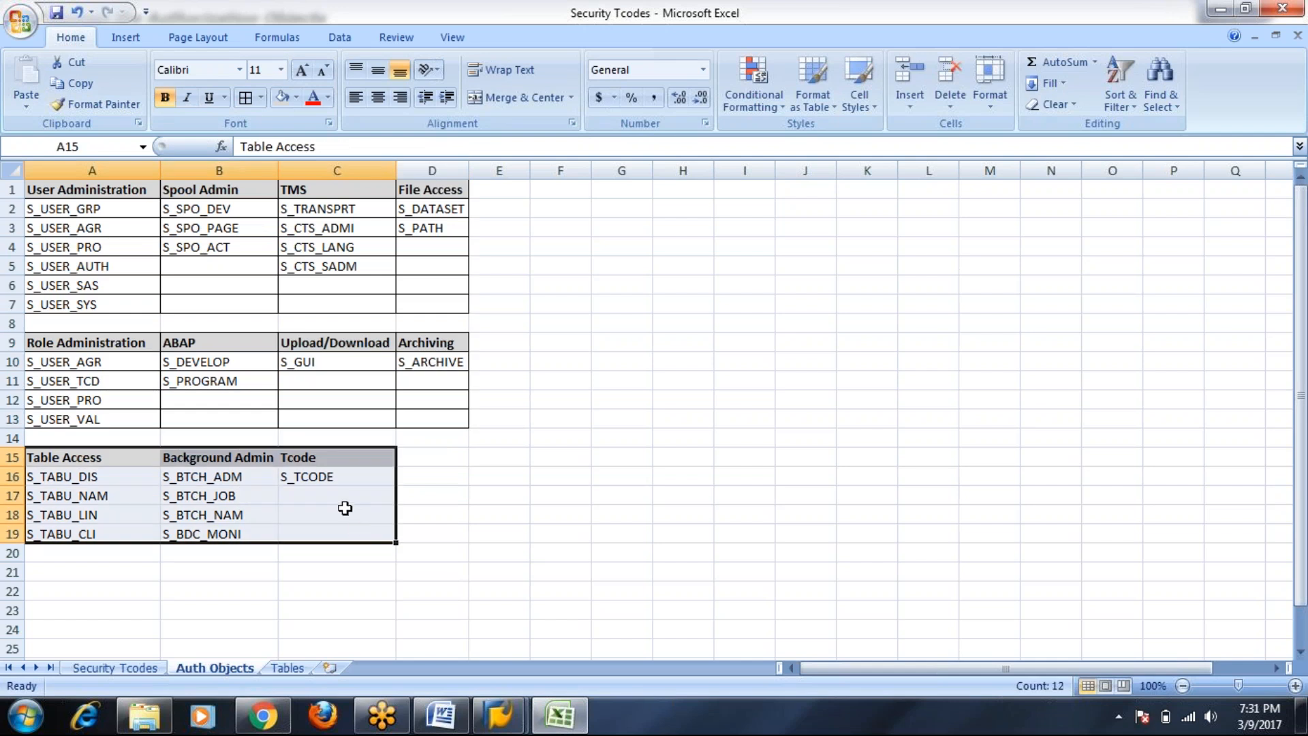
{"action": "left_click", "coordinate": [246, 97]}
{"action": "left_click", "coordinate": [560, 475]}
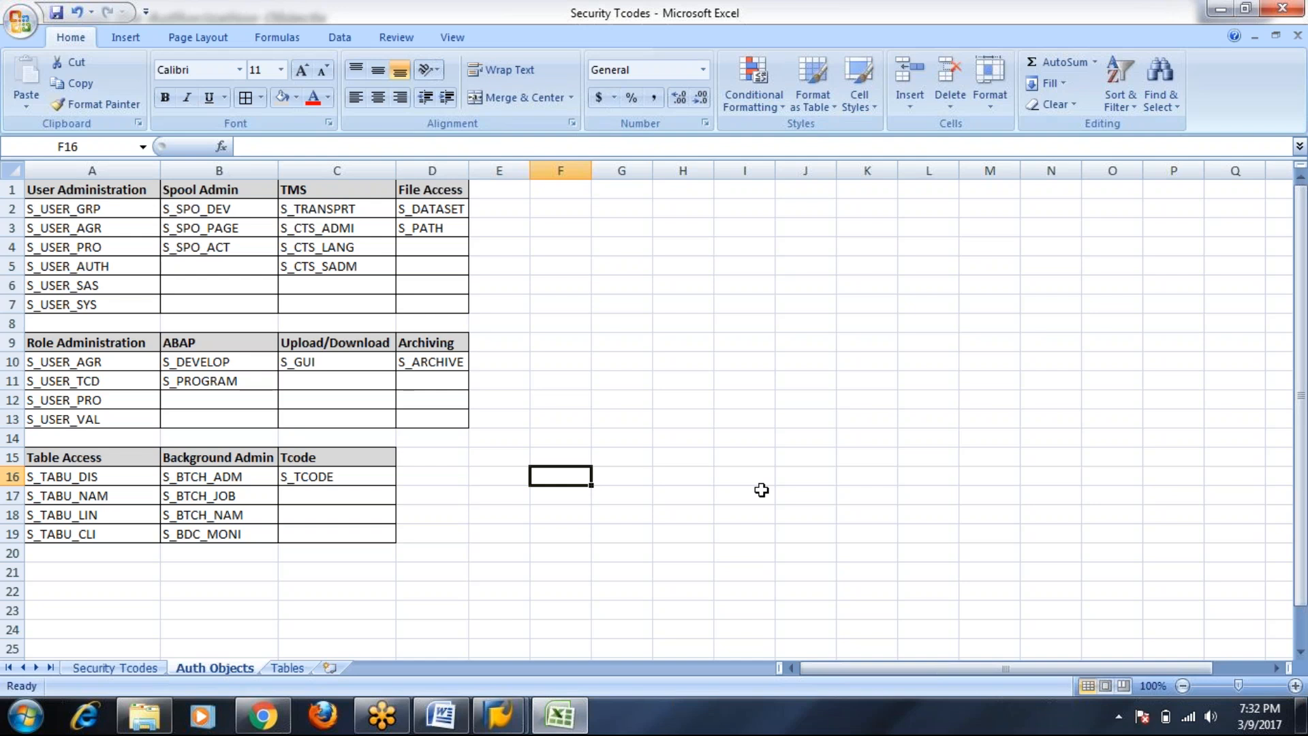
Step: Switch to the Implementation Tcodes document in Word and review the SU20 and SU21 entries and the rest of the list
{"action": "left_click", "coordinate": [441, 716]}
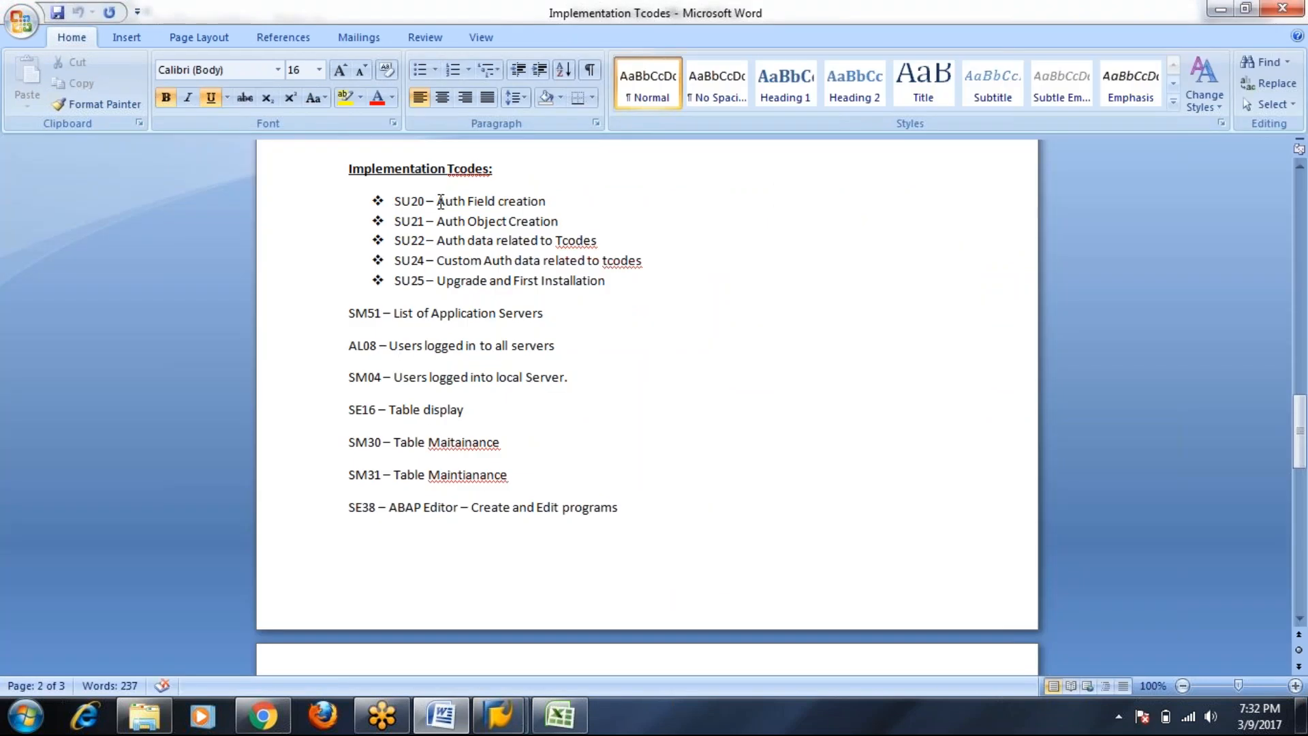
{"action": "left_click_drag", "start_coordinate": [437, 201], "coordinate": [517, 205]}
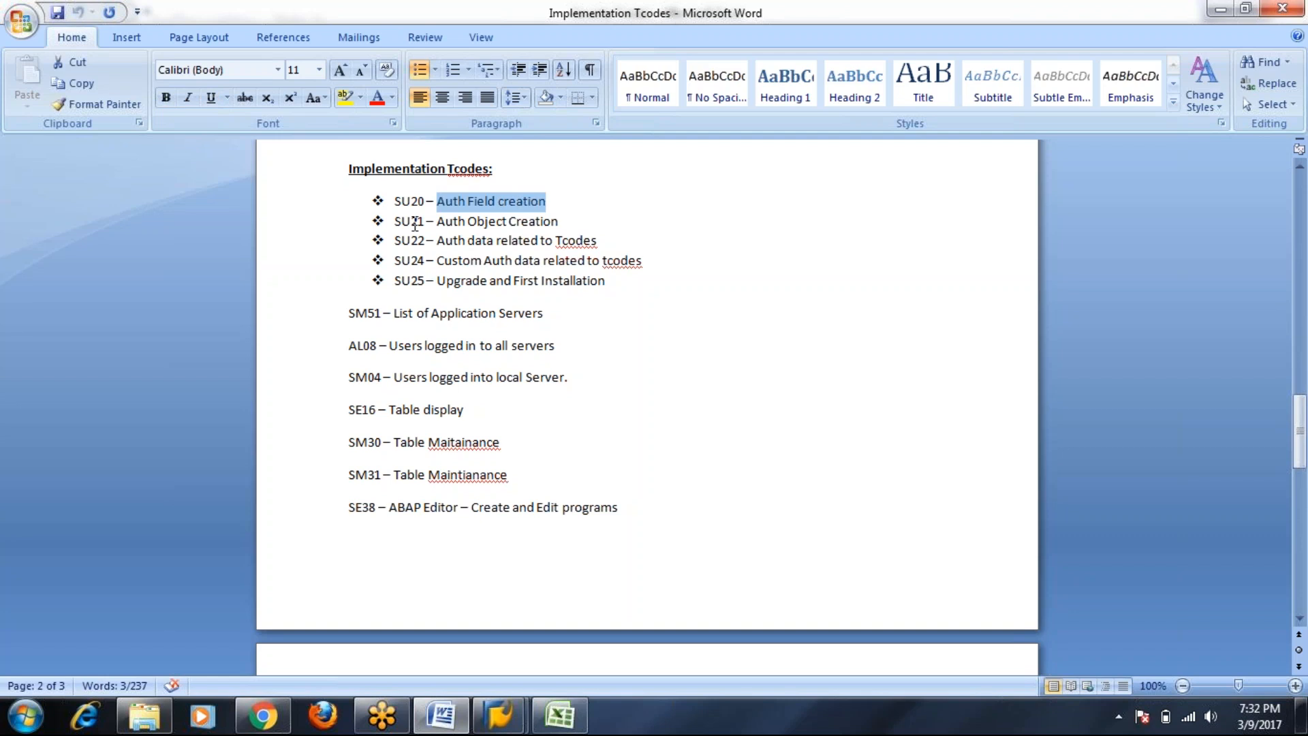
{"action": "left_click", "coordinate": [396, 222]}
{"action": "left_click_drag", "start_coordinate": [515, 224], "coordinate": [543, 225]}
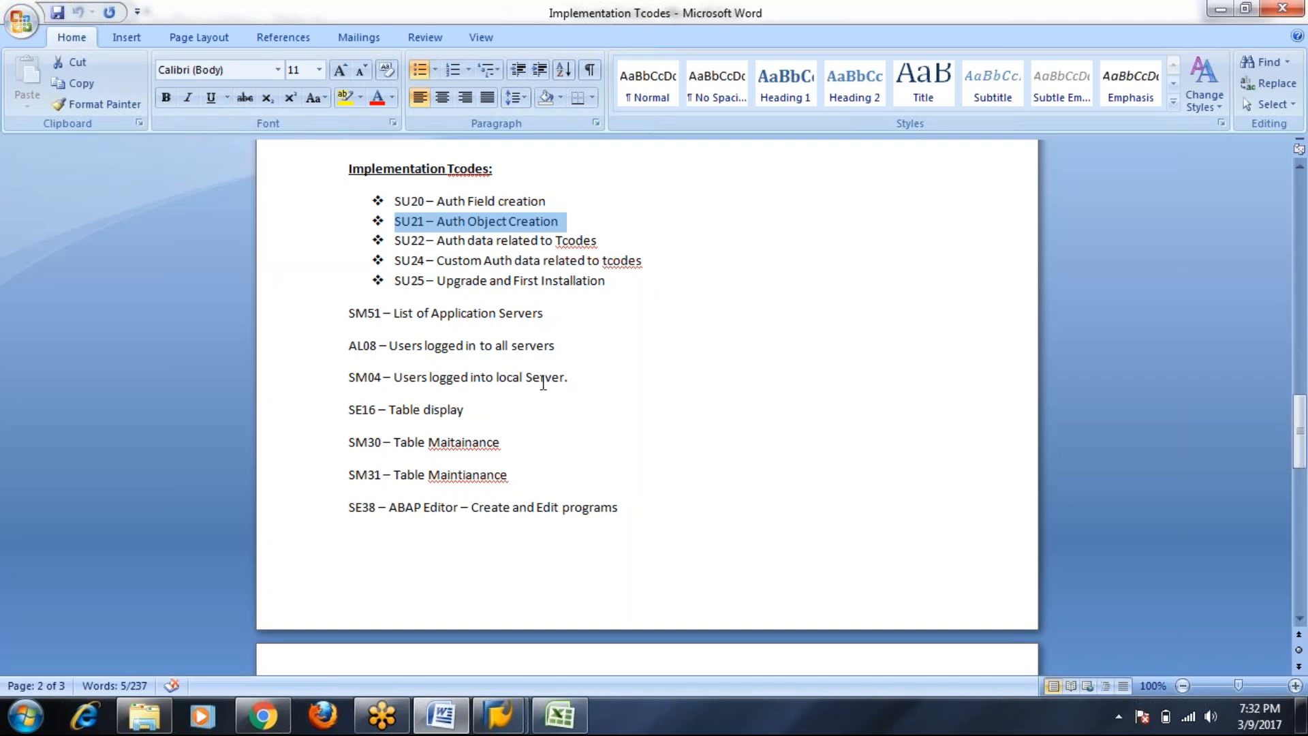
{"action": "scroll", "coordinate": [542, 380], "scroll_direction": "down", "scroll_amount": 10}
{"action": "scroll", "coordinate": [545, 381], "scroll_direction": "down", "scroll_amount": 3}
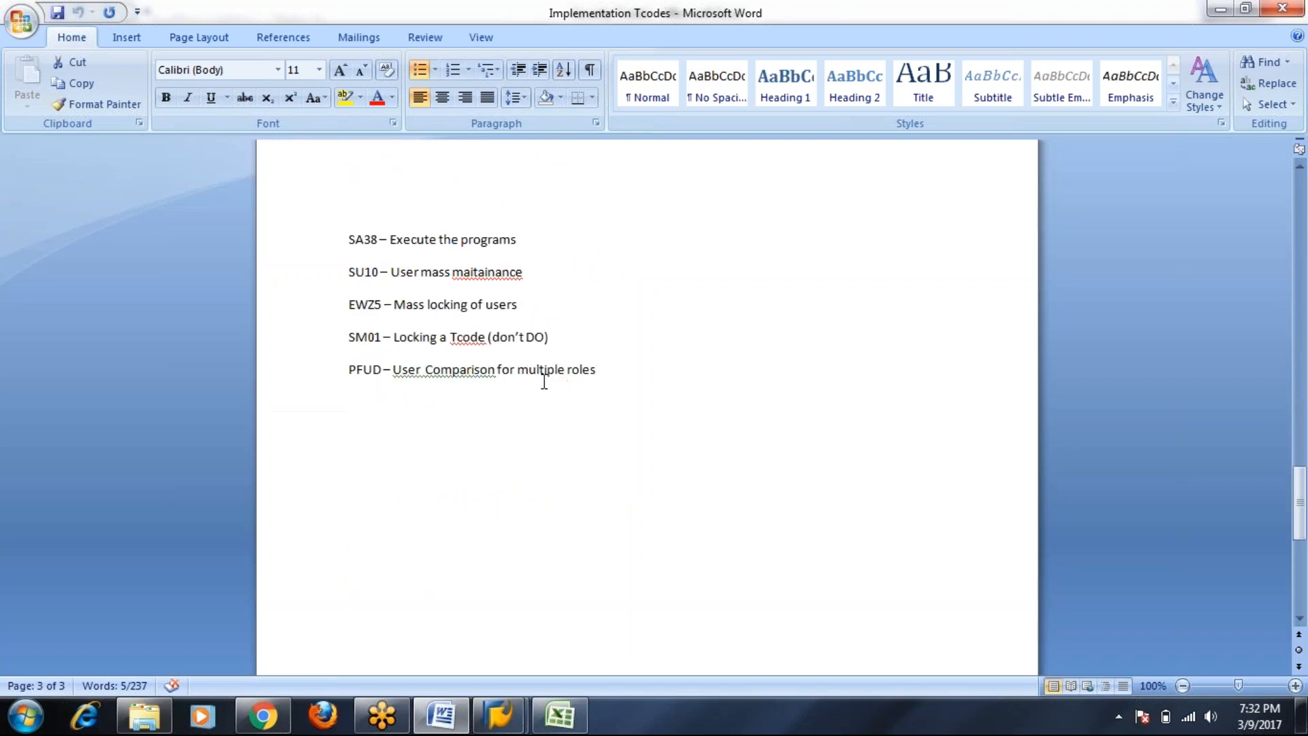
{"action": "scroll", "coordinate": [545, 382], "scroll_direction": "up", "scroll_amount": 15}
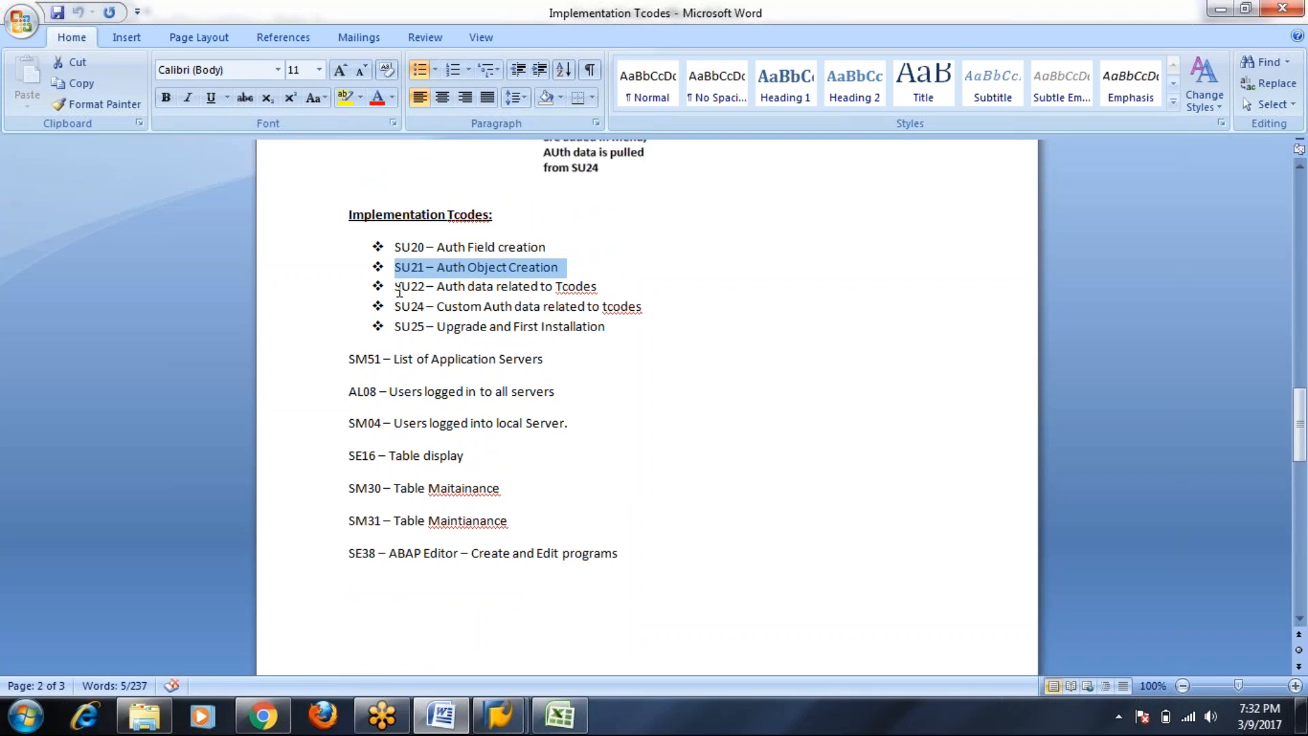
Step: Ignore the spelling flags on Tcodes in the SU22 line and tcodes in the SU24 line
{"action": "left_click", "coordinate": [605, 285]}
{"action": "left_click_drag", "start_coordinate": [606, 286], "coordinate": [437, 286]}
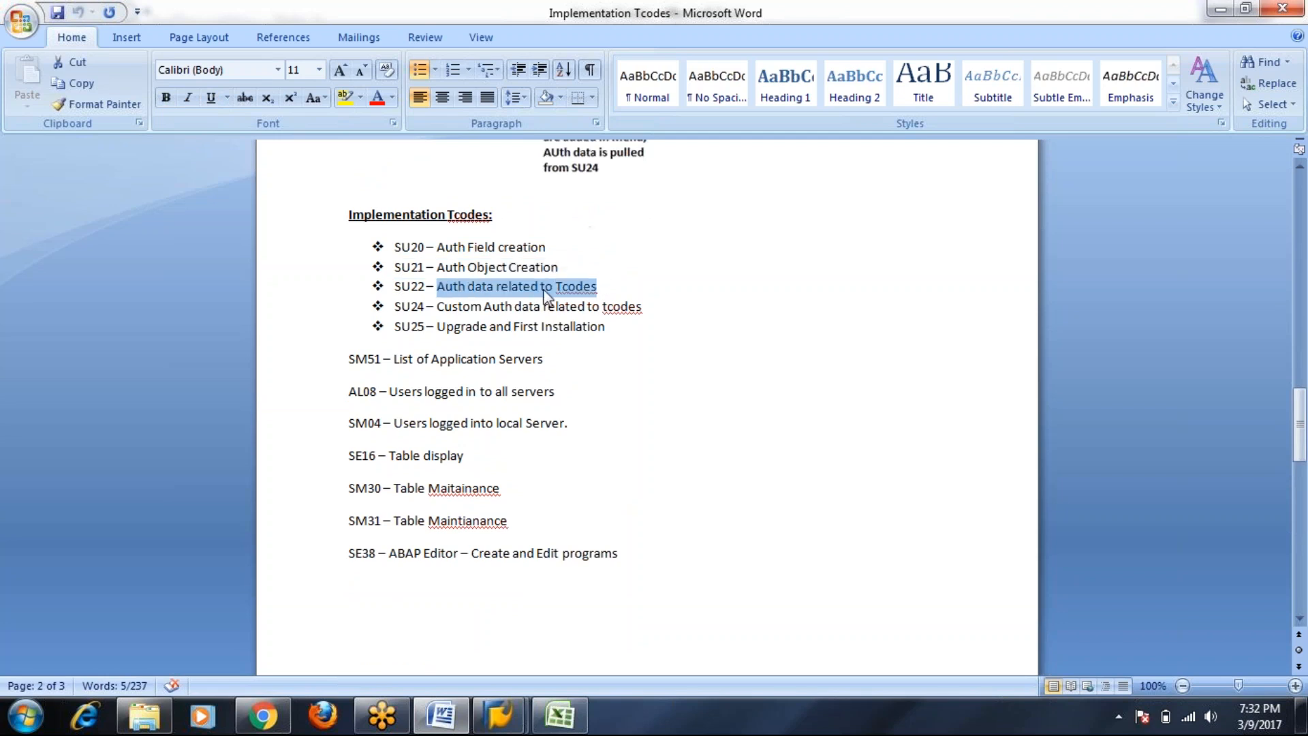
{"action": "left_click", "coordinate": [576, 287]}
{"action": "right_click", "coordinate": [576, 287]}
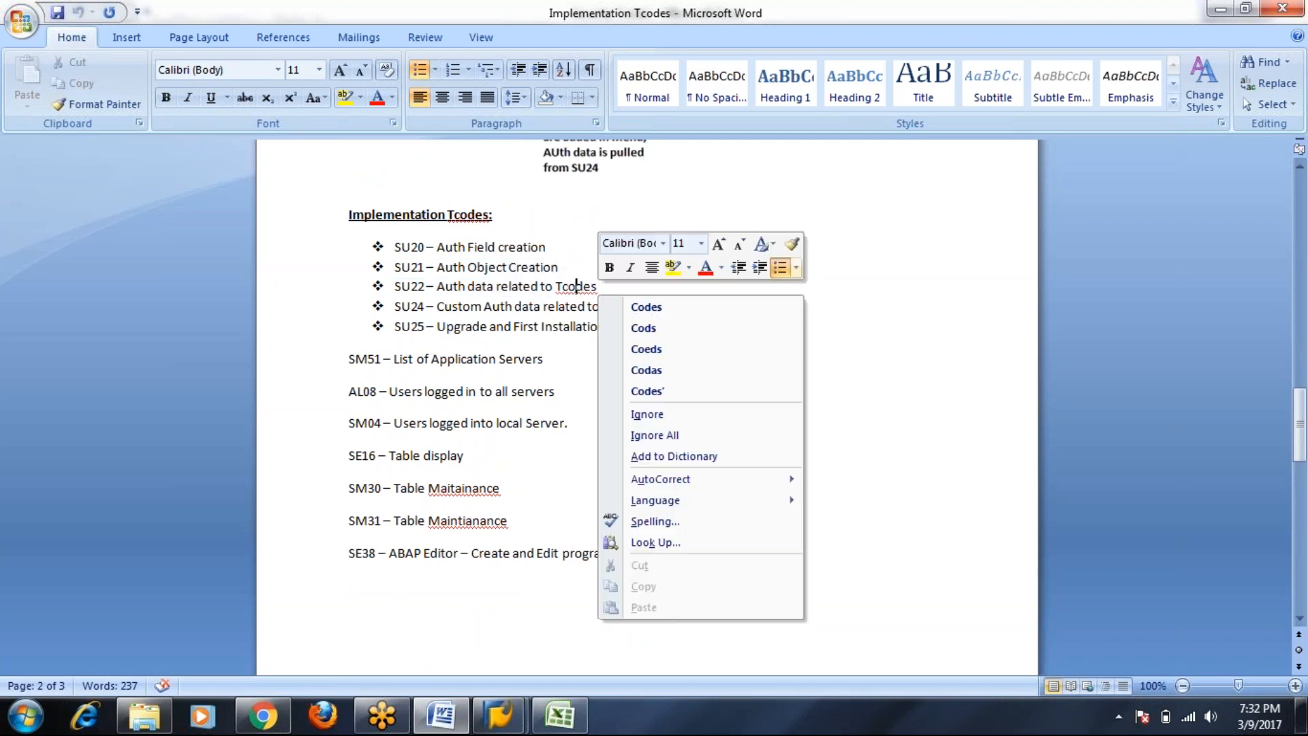
{"action": "left_click", "coordinate": [664, 414]}
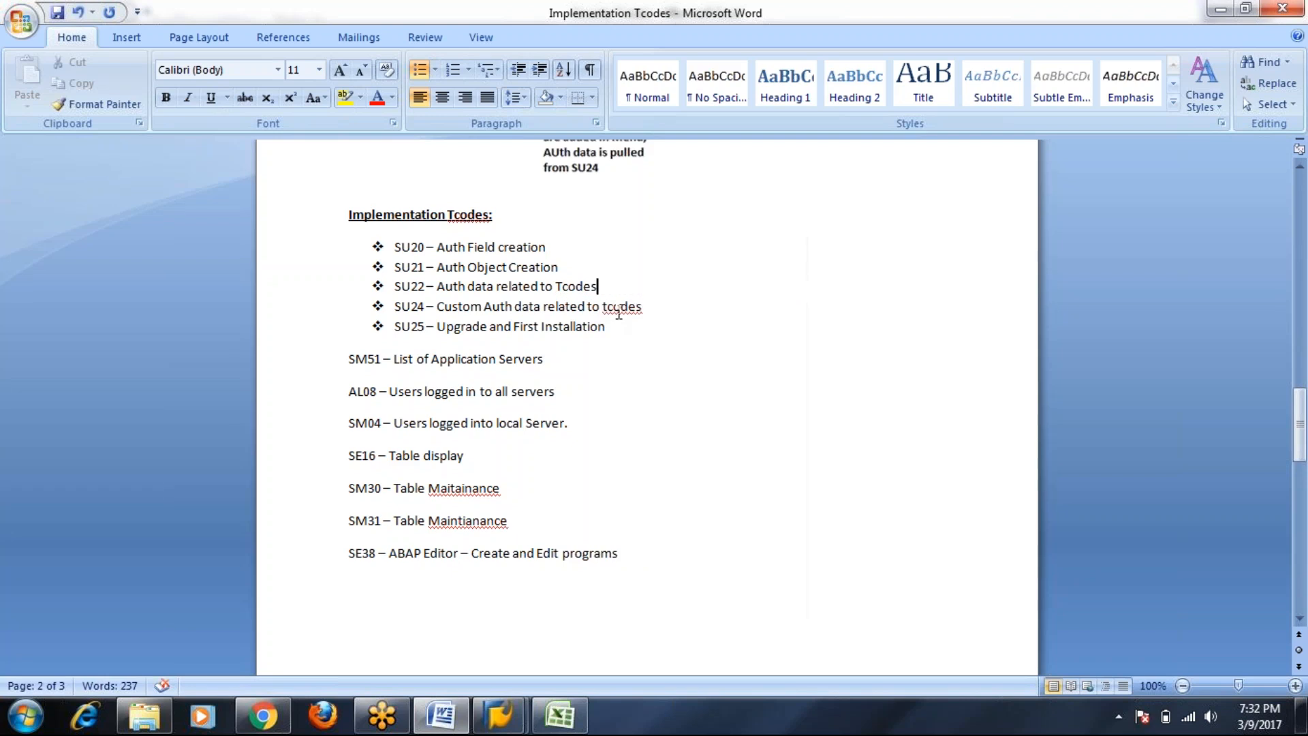
{"action": "right_click", "coordinate": [619, 313]}
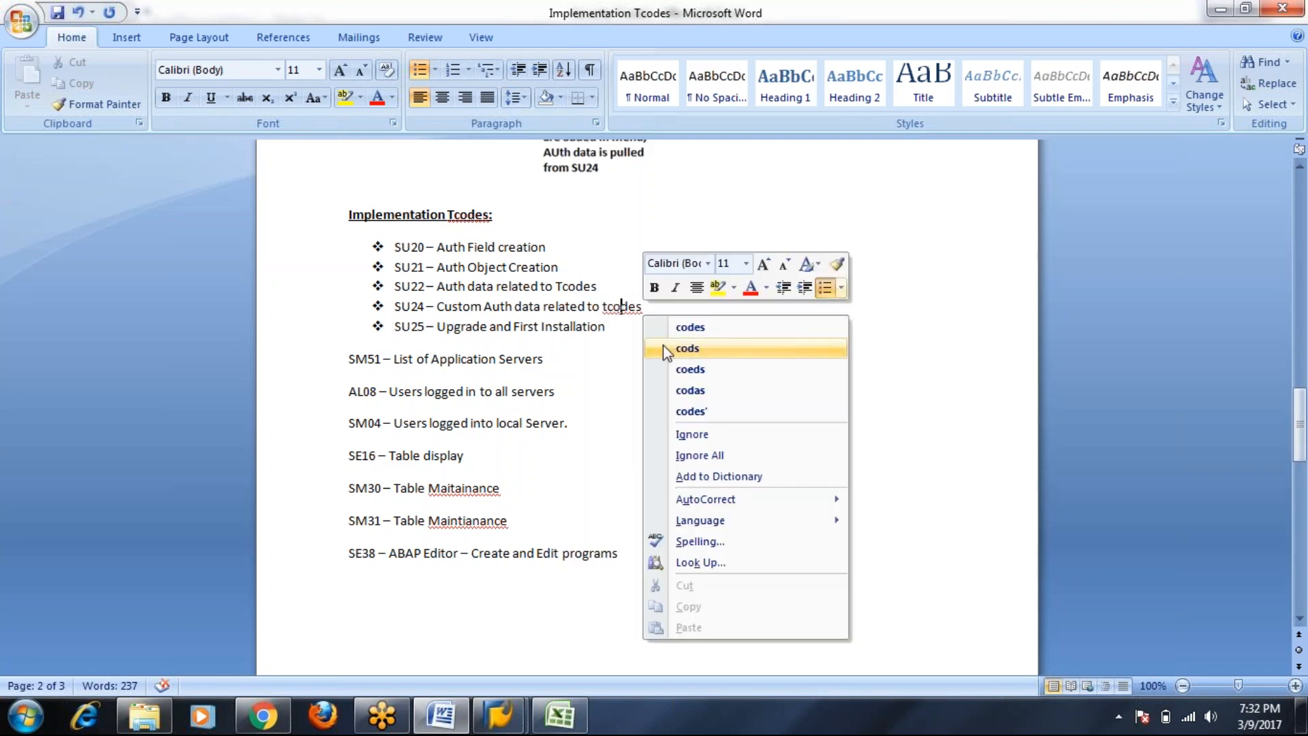
{"action": "left_click", "coordinate": [673, 432]}
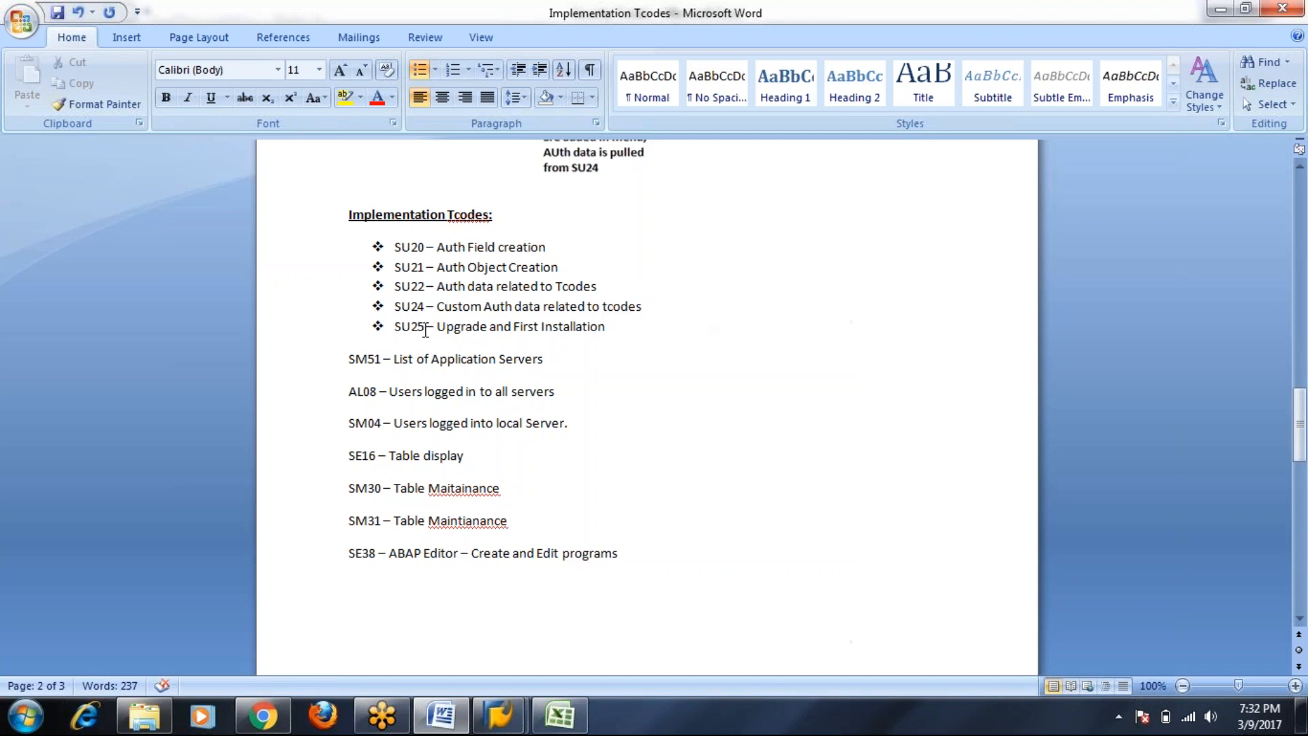
Step: Examine First Installation in the SU25 line and look over the SU22/SU24 diagram and surrounding tcode notes
{"action": "left_click_drag", "start_coordinate": [516, 329], "coordinate": [587, 330]}
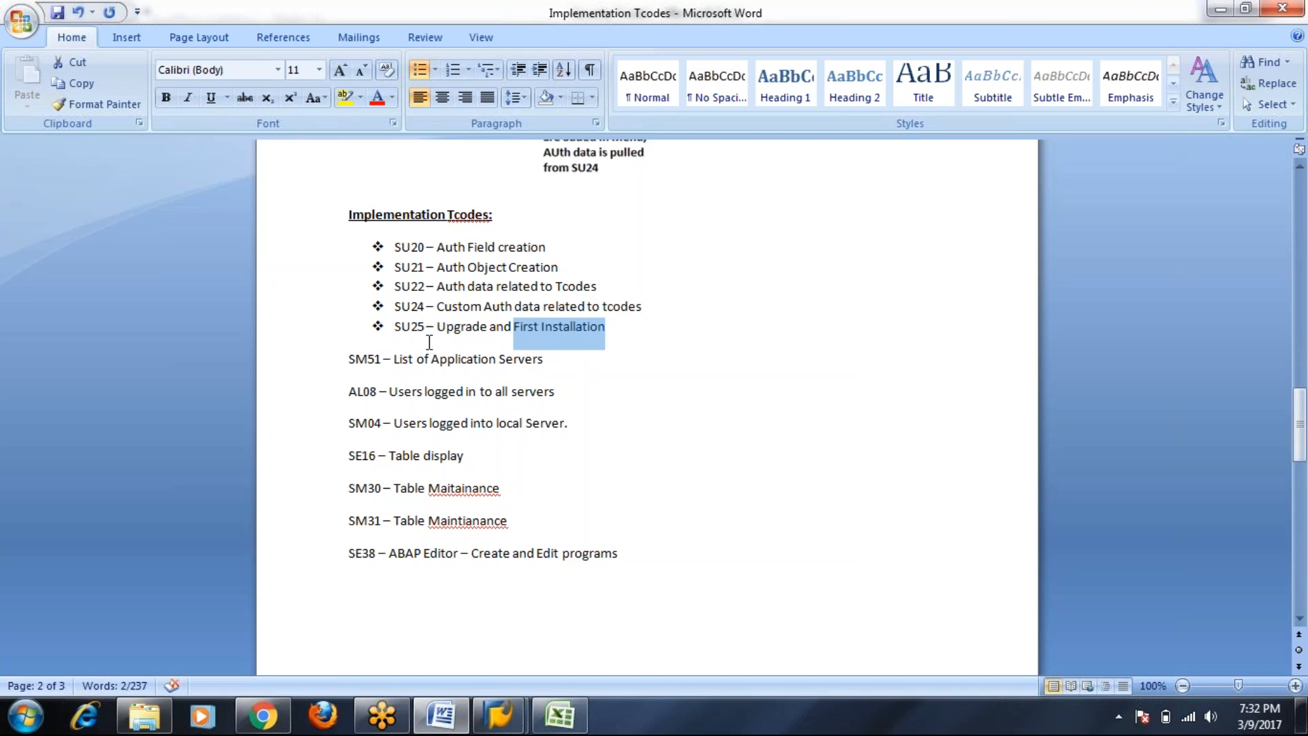
{"action": "scroll", "coordinate": [701, 361], "scroll_direction": "up", "scroll_amount": 1}
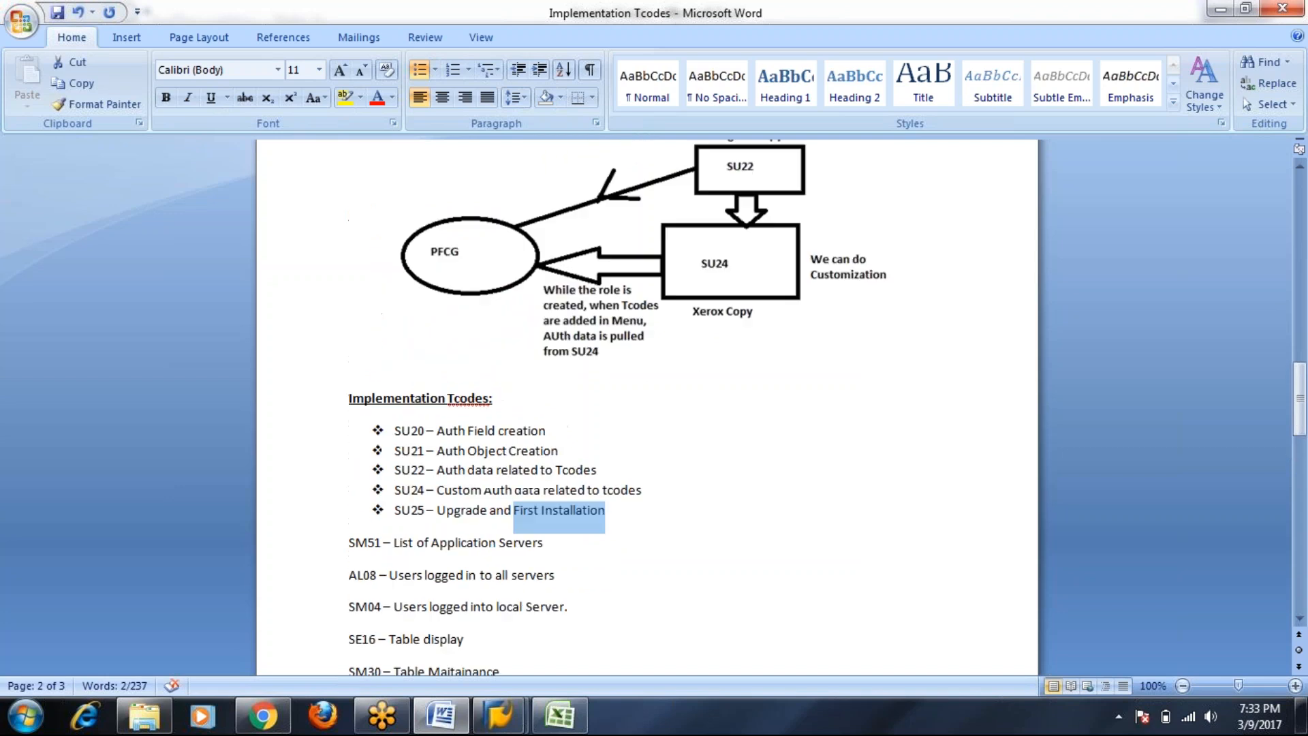
{"action": "scroll", "coordinate": [647, 409], "scroll_direction": "down", "scroll_amount": 9}
{"action": "scroll", "coordinate": [647, 409], "scroll_direction": "up", "scroll_amount": 8}
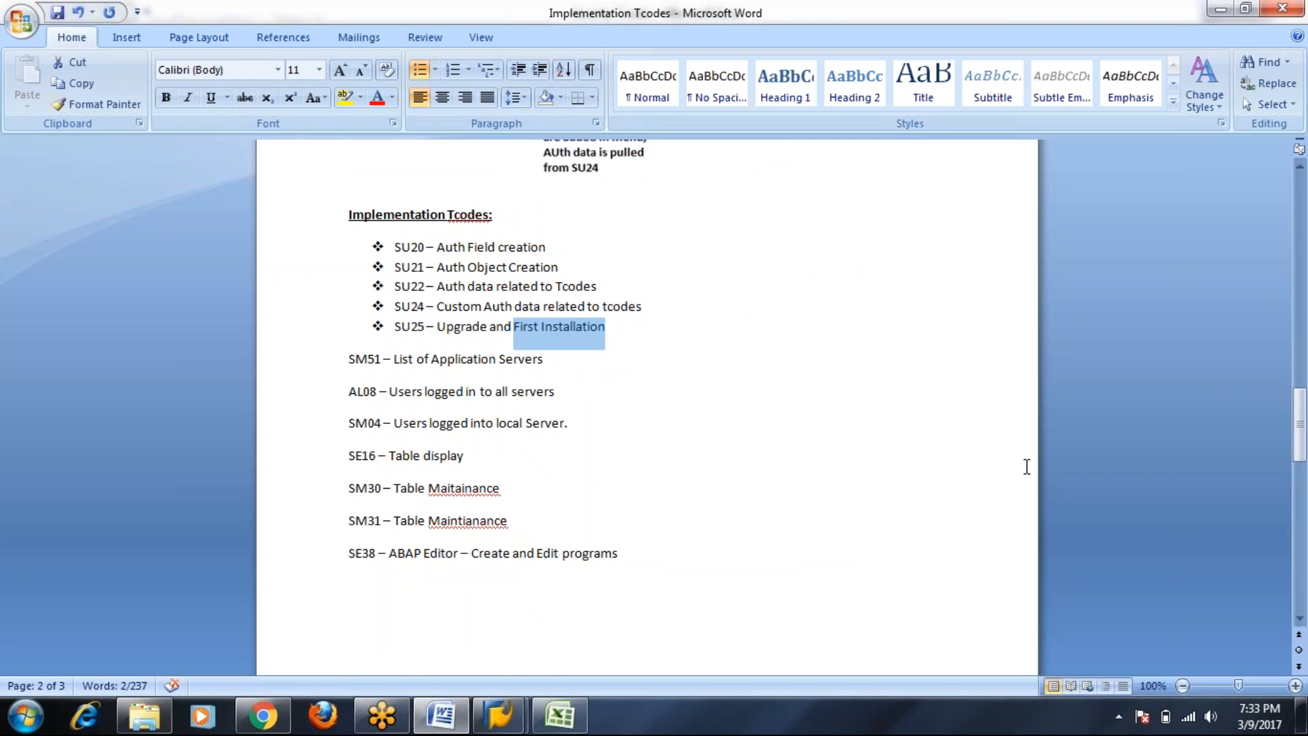
{"action": "left_click", "coordinate": [1108, 623]}
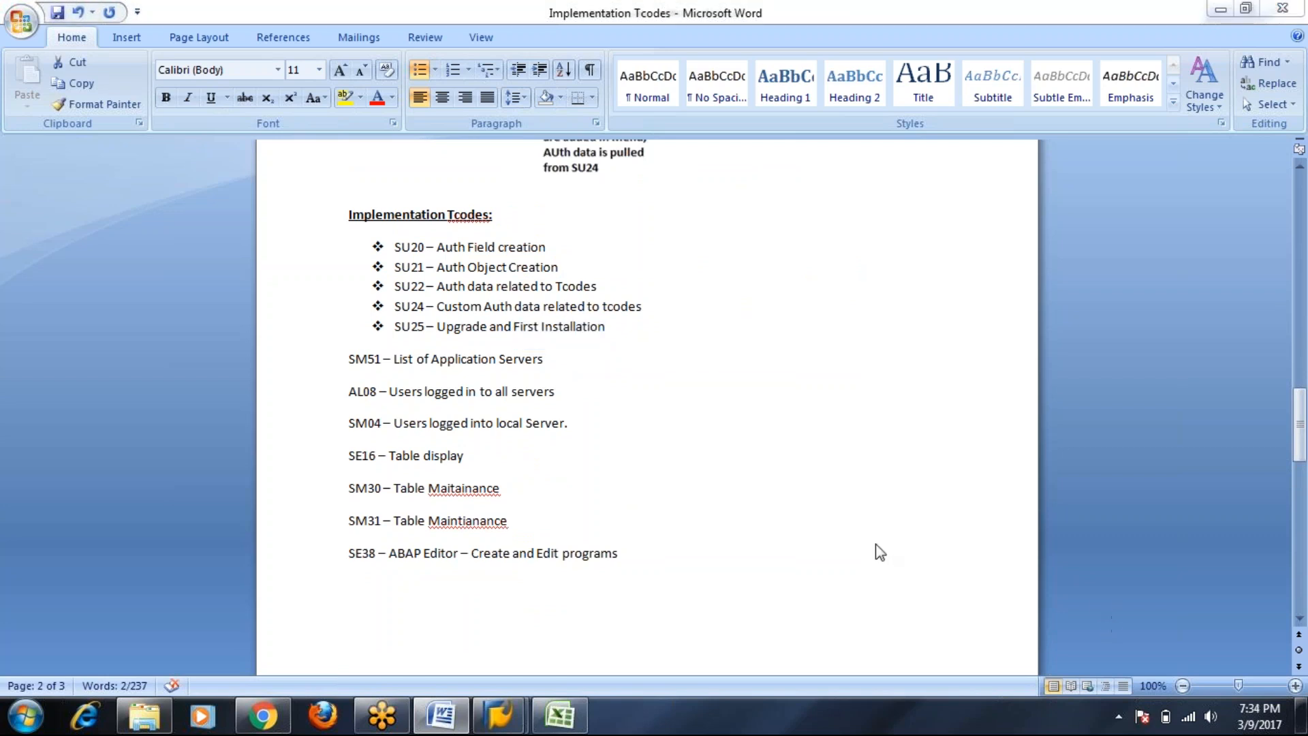
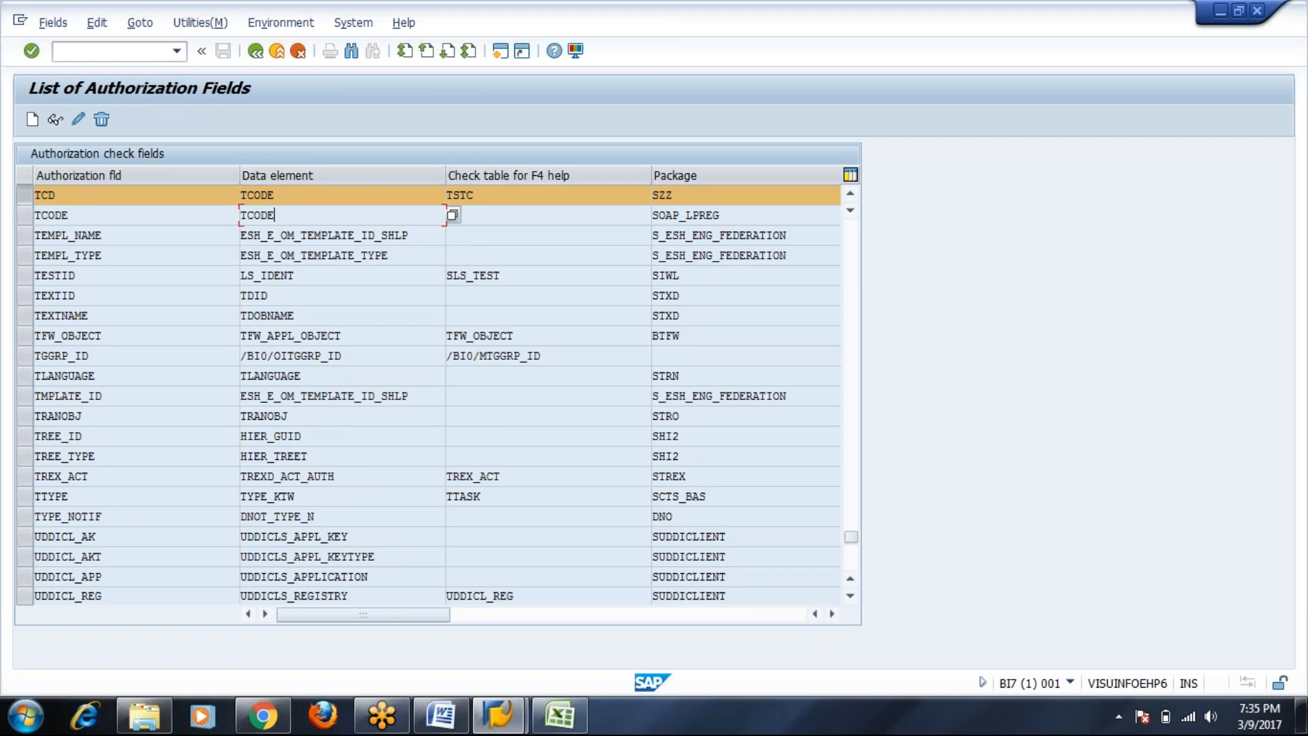
Step: Find the check table of authorization field TCD and display the entries of table TSTC in transaction SE16
{"action": "left_click_drag", "start_coordinate": [483, 195], "coordinate": [438, 196]}
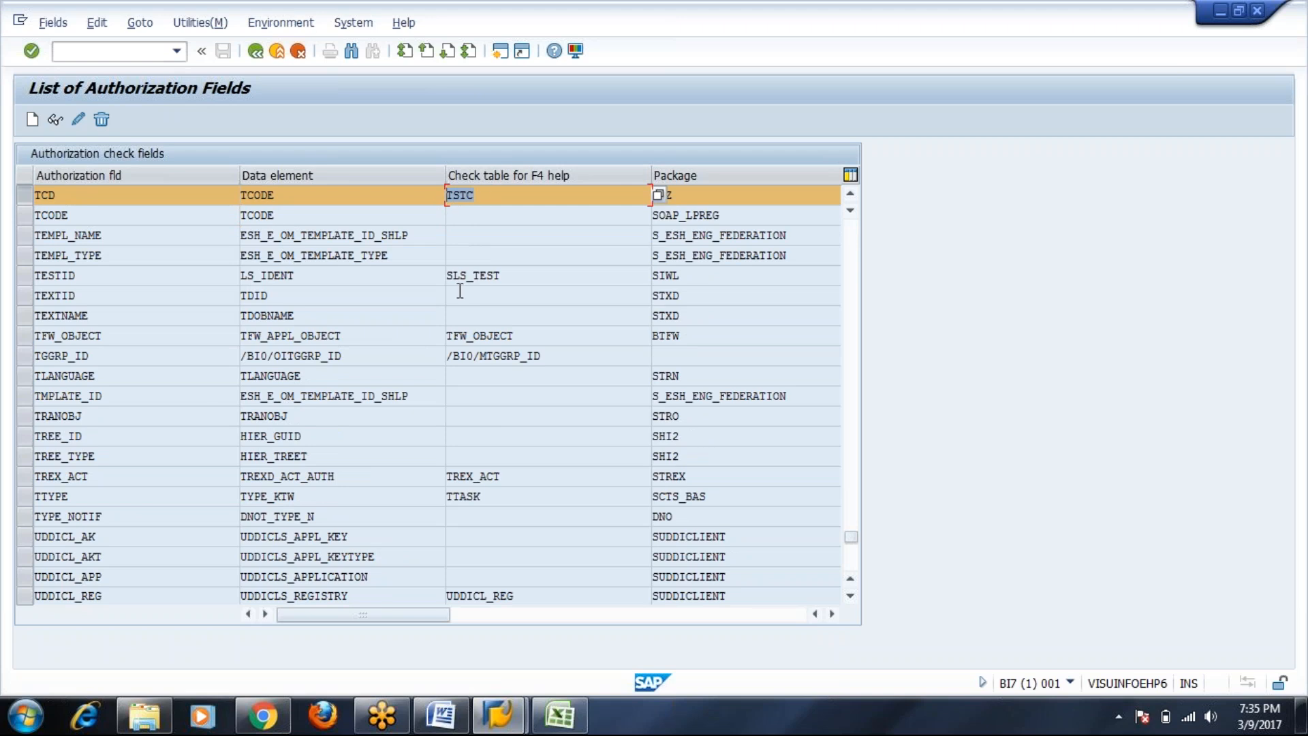
{"action": "left_click_drag", "start_coordinate": [60, 203], "coordinate": [35, 197]}
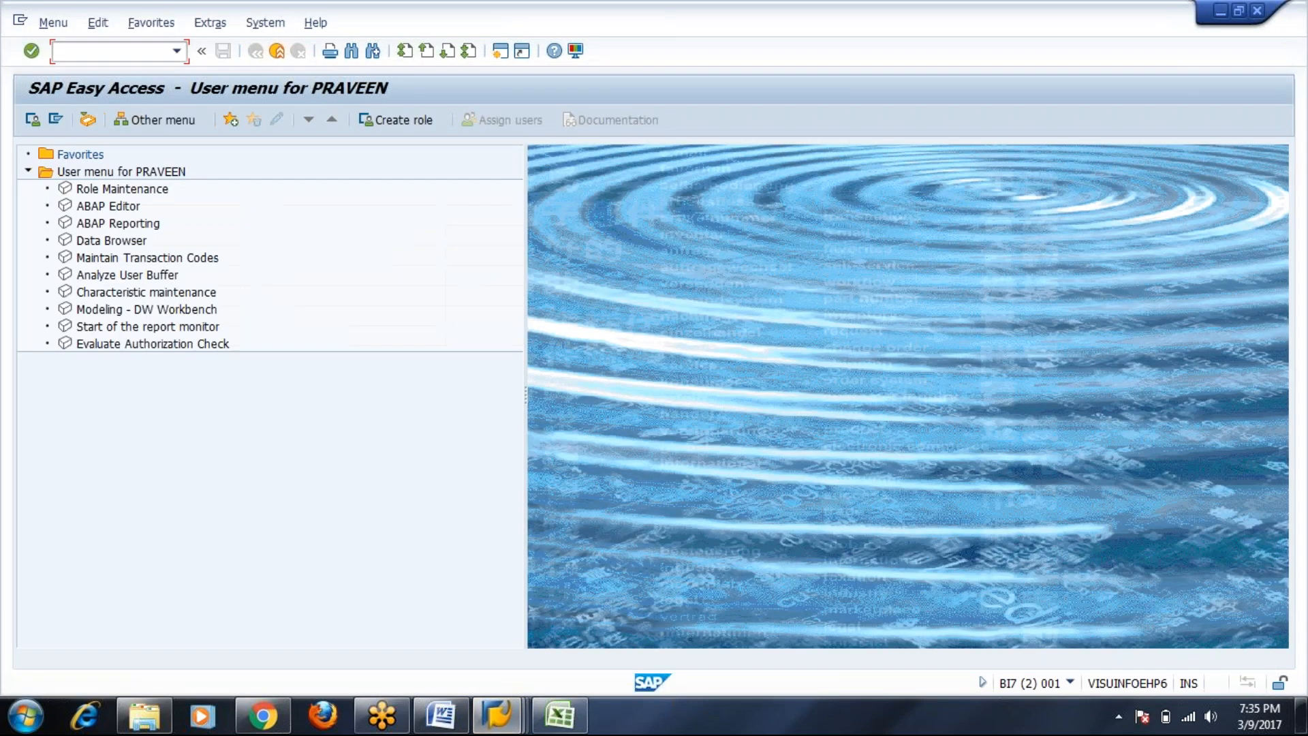
{"action": "type", "text": "se1"}
{"action": "type", "text": "6"}
{"action": "key", "text": "Return"}
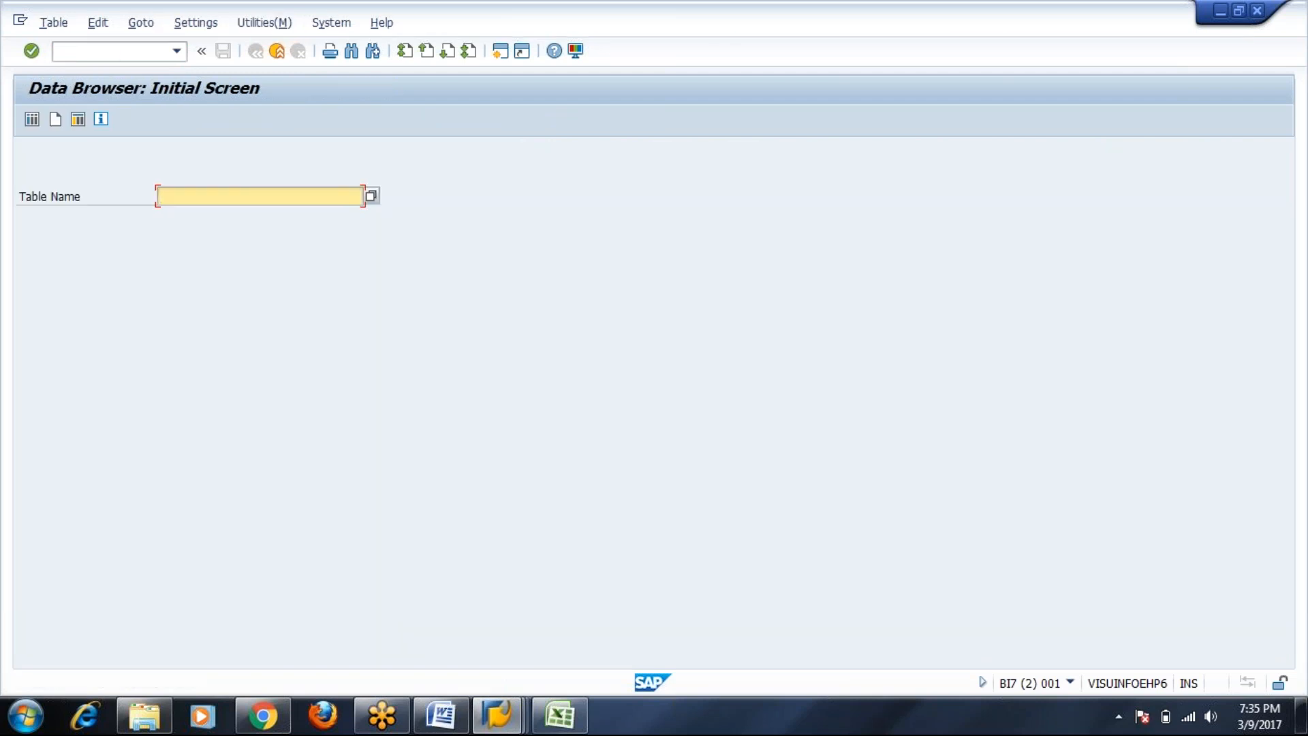
{"action": "type", "text": "TSTC"}
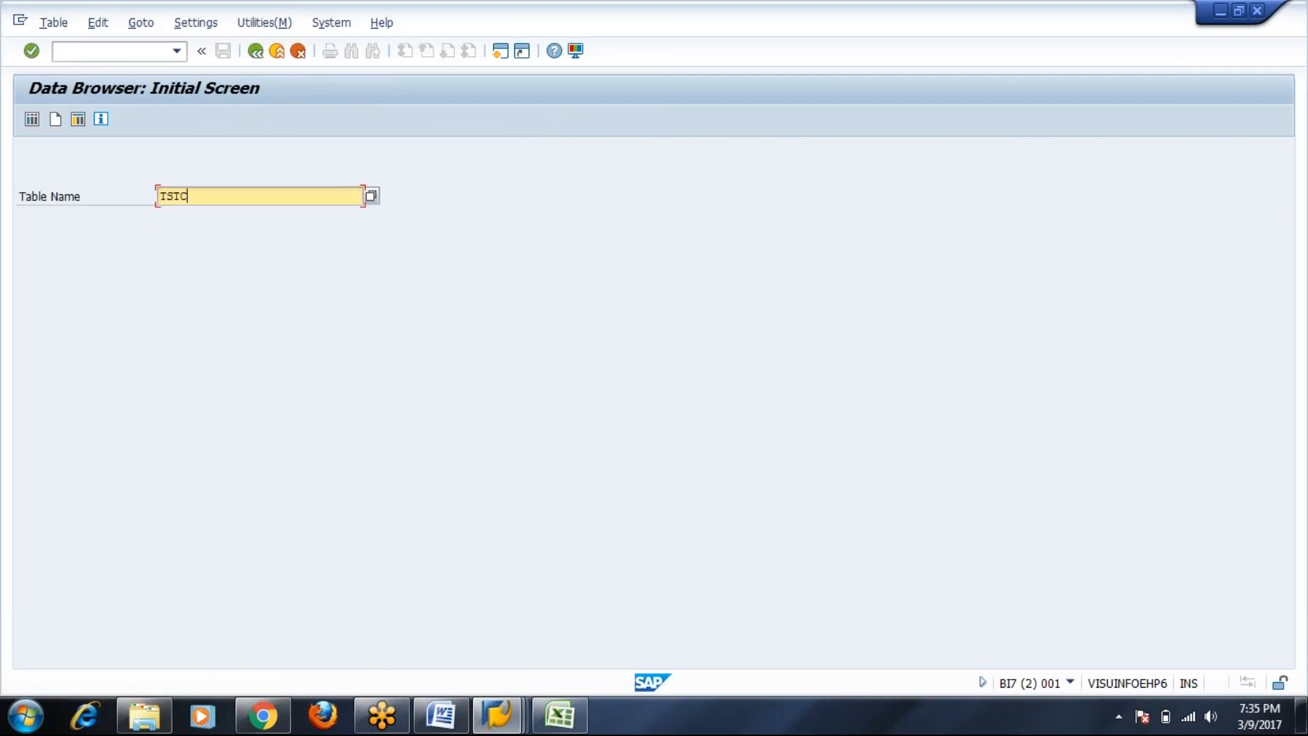
{"action": "key", "text": "Return"}
{"action": "left_click", "coordinate": [32, 119]}
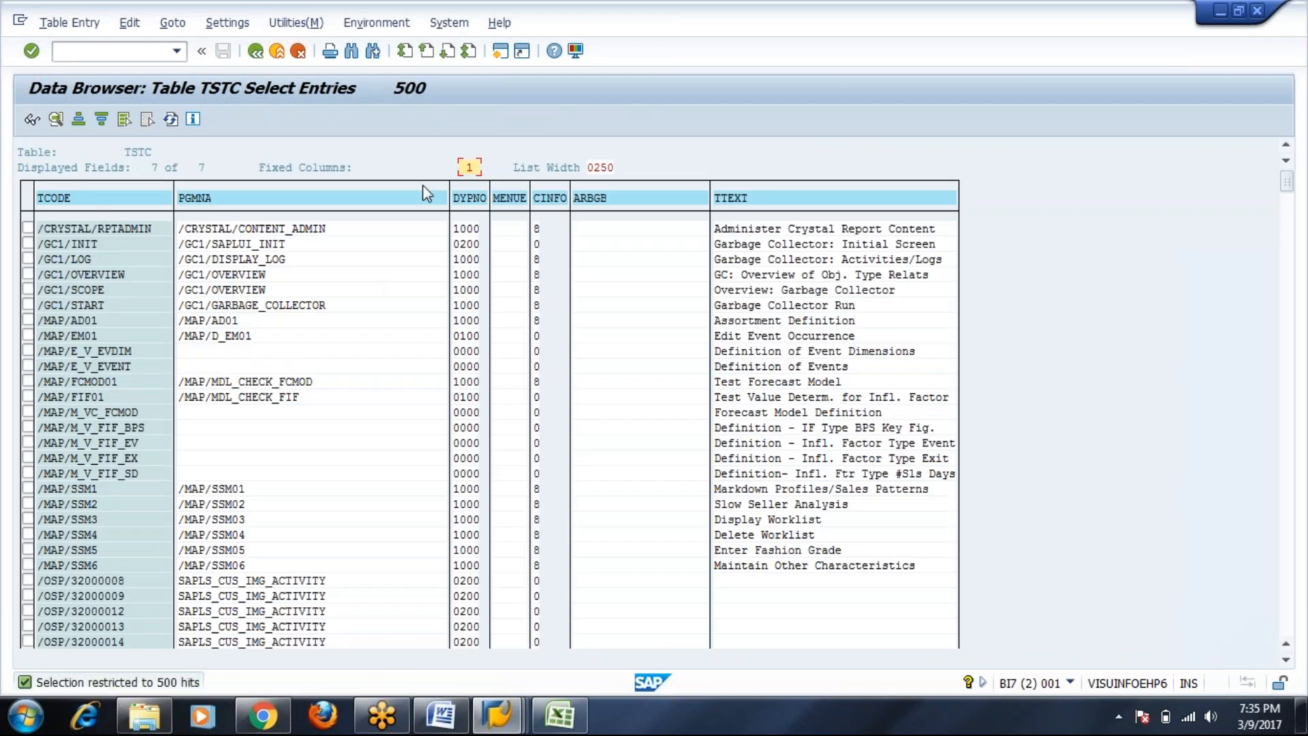
Step: Clear the maximum number of hits for table TSTC and display all its entries to check the TCODE column
{"action": "left_click", "coordinate": [255, 50]}
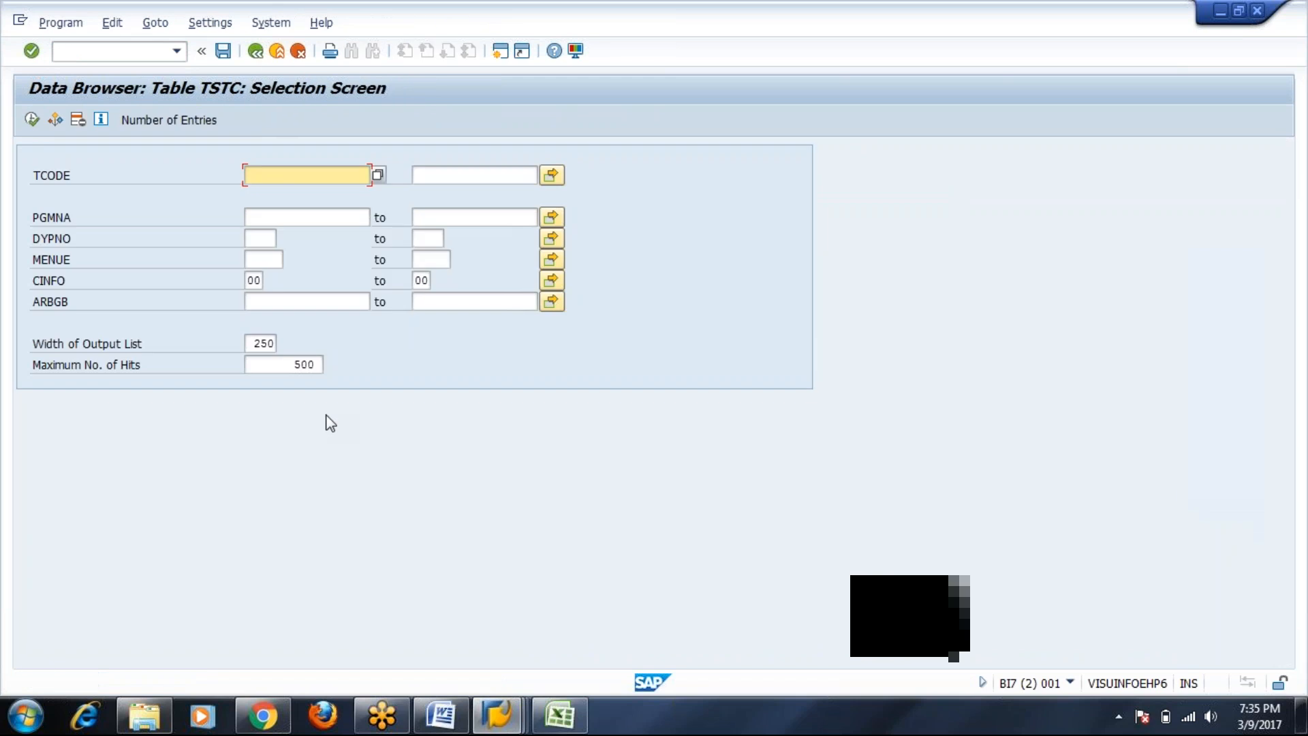
{"action": "double_click", "coordinate": [298, 366]}
{"action": "key", "text": "Delete"}
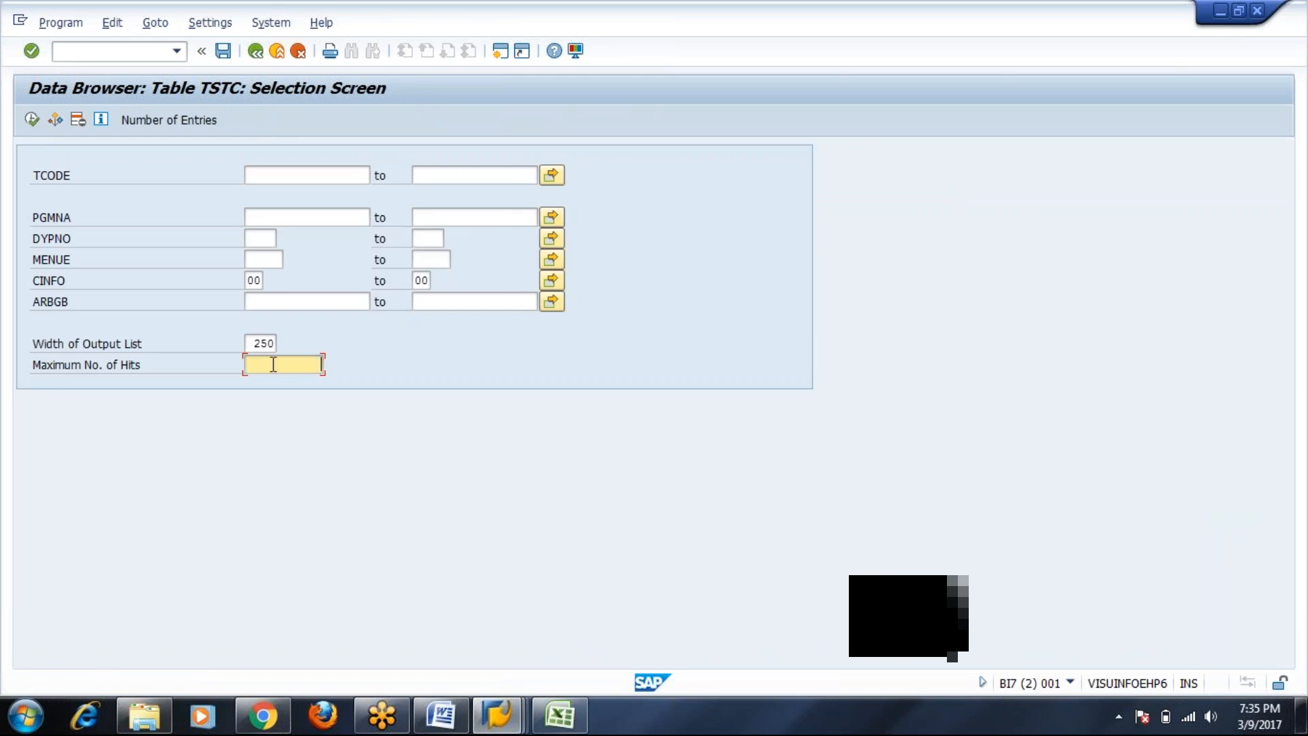
{"action": "left_click", "coordinate": [31, 120]}
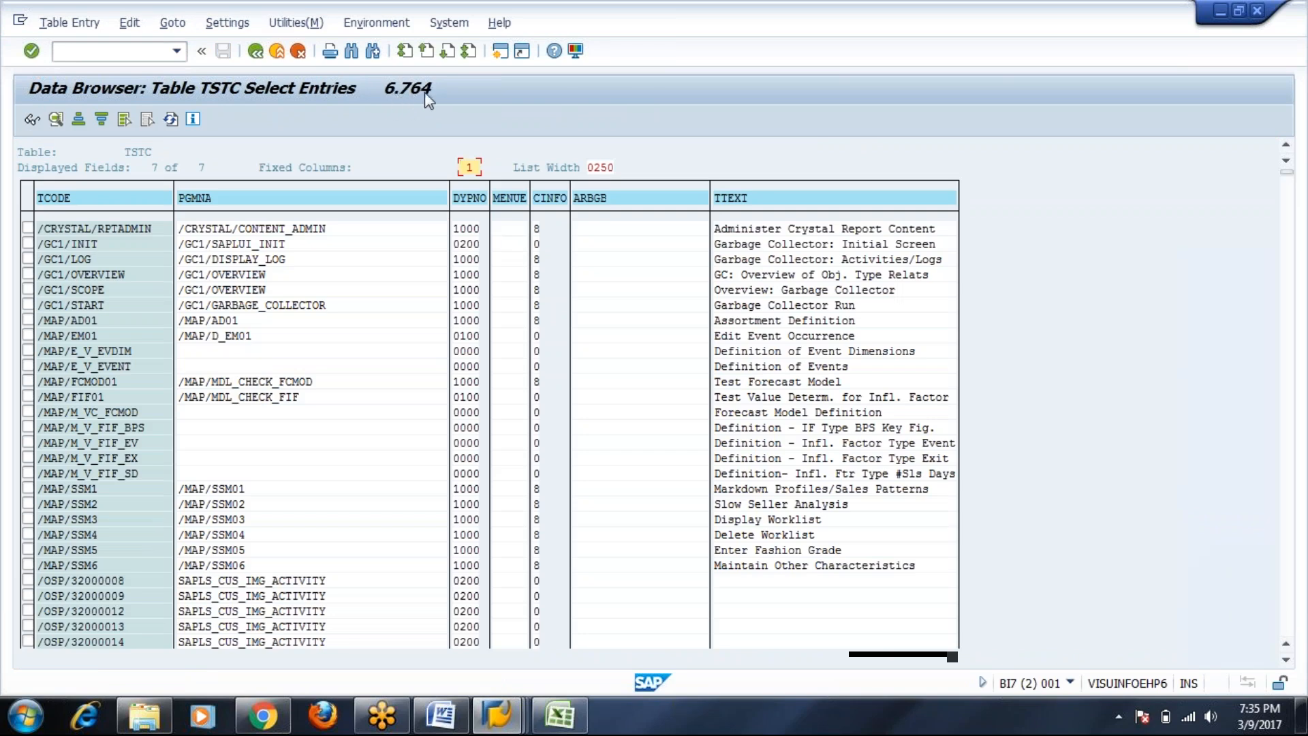
{"action": "left_click", "coordinate": [141, 198]}
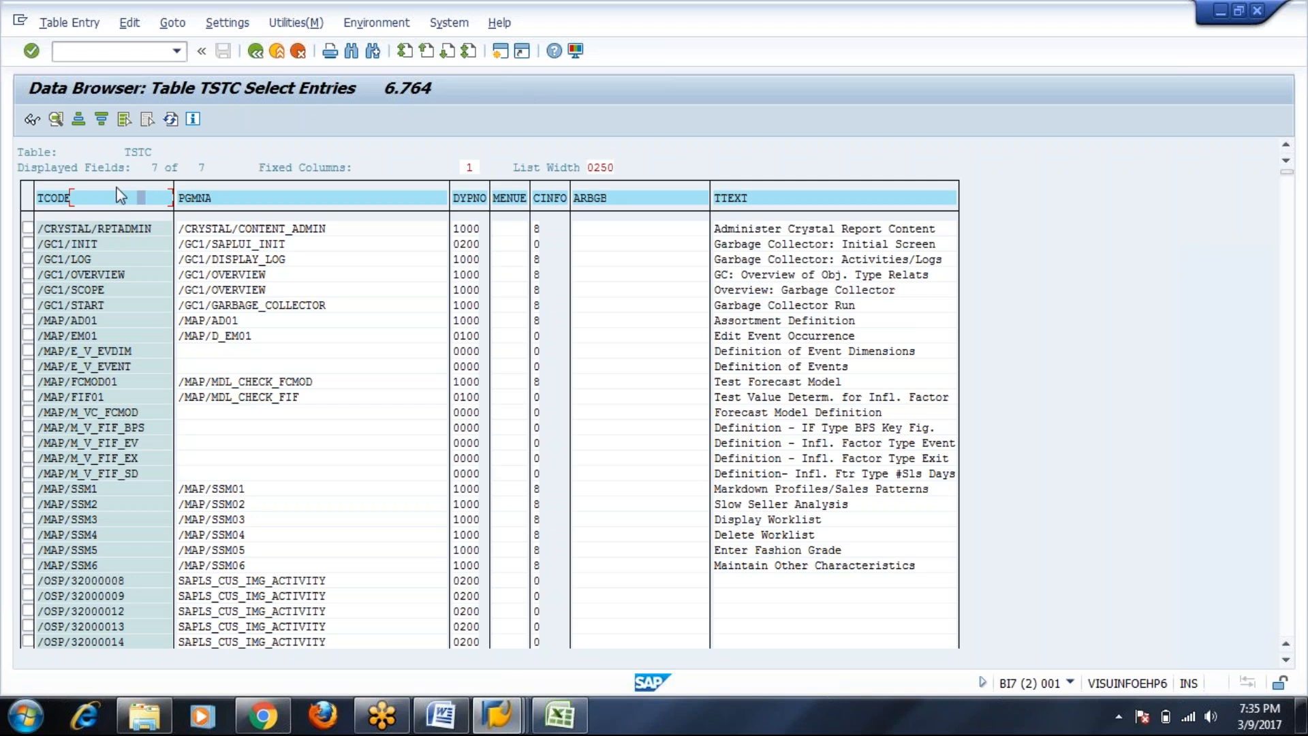
Step: Filter table TSTC by TCODE SU* and display the matching entries
{"action": "left_click", "coordinate": [257, 52]}
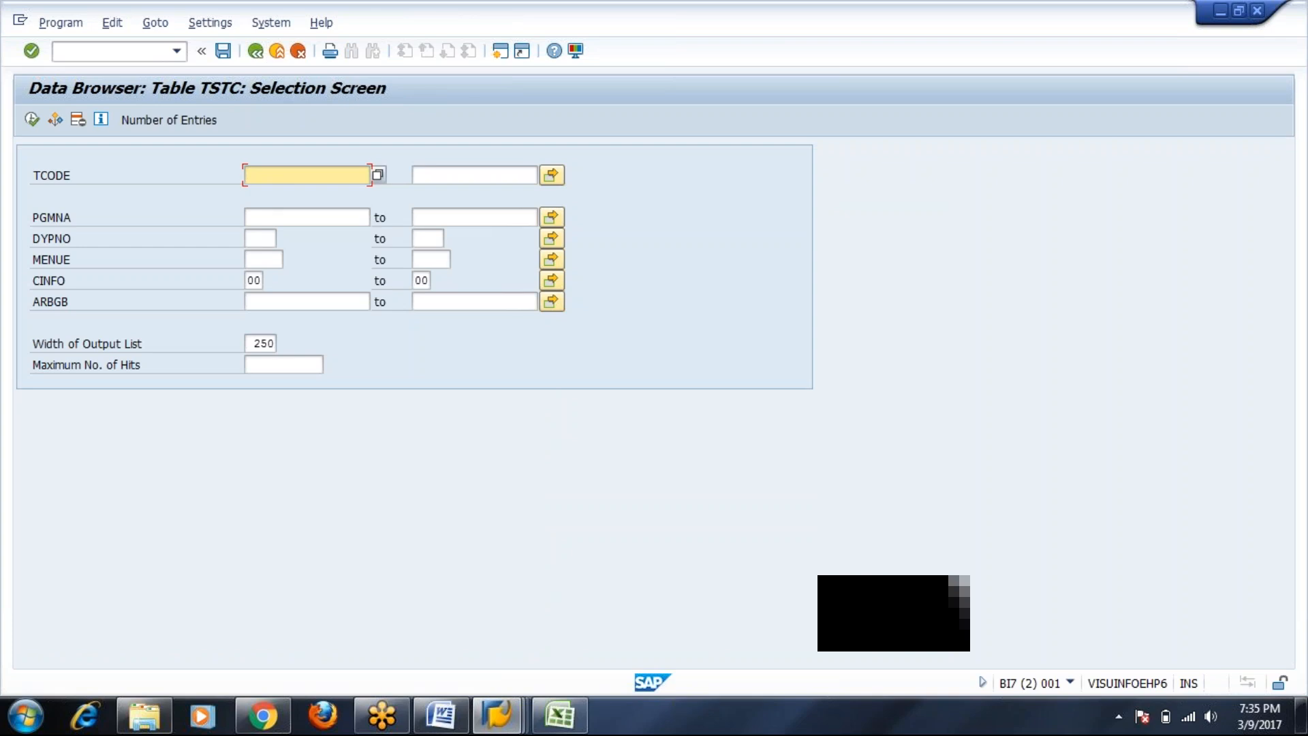
{"action": "type", "text": "SU*"}
{"action": "left_click", "coordinate": [31, 119]}
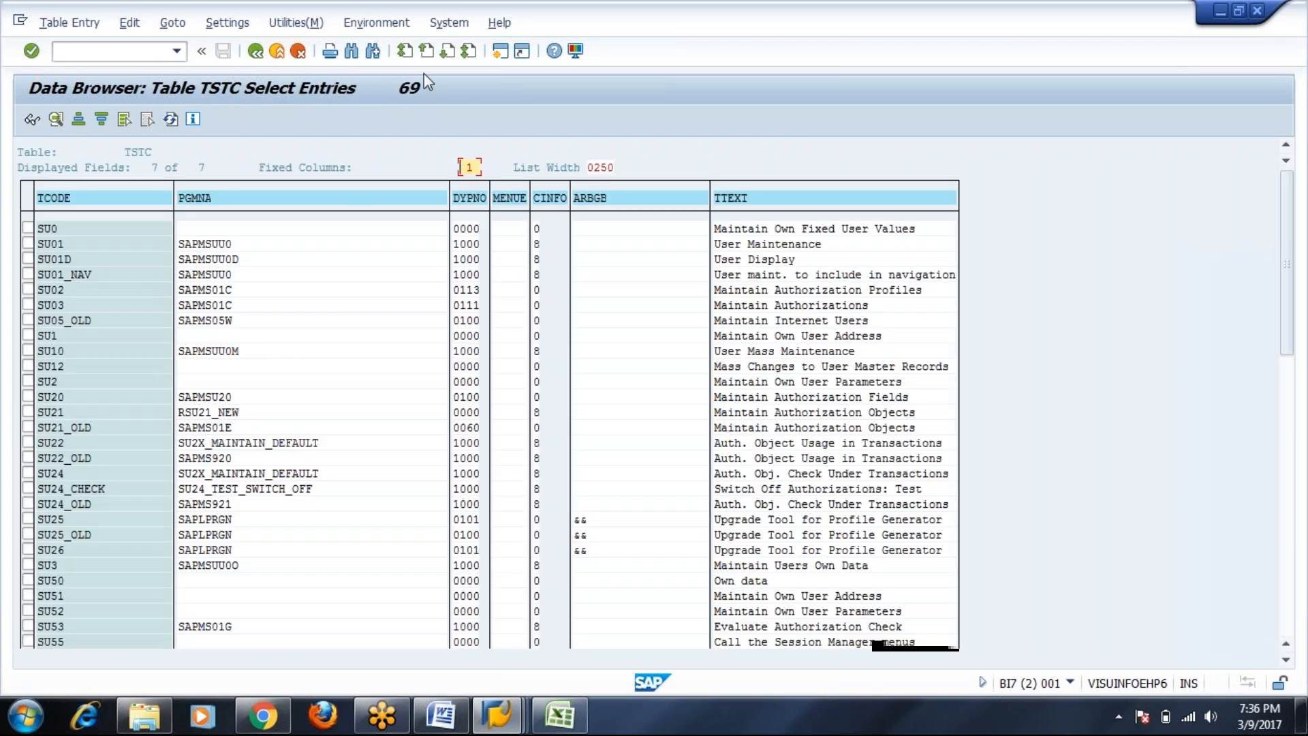
Step: Examine the SU transaction codes such as SU01, SU01D, SU20, SU22 and SU25, and return to the selection screen
{"action": "left_click", "coordinate": [49, 246]}
{"action": "left_click", "coordinate": [61, 259]}
{"action": "left_click", "coordinate": [63, 368]}
{"action": "left_click", "coordinate": [68, 402]}
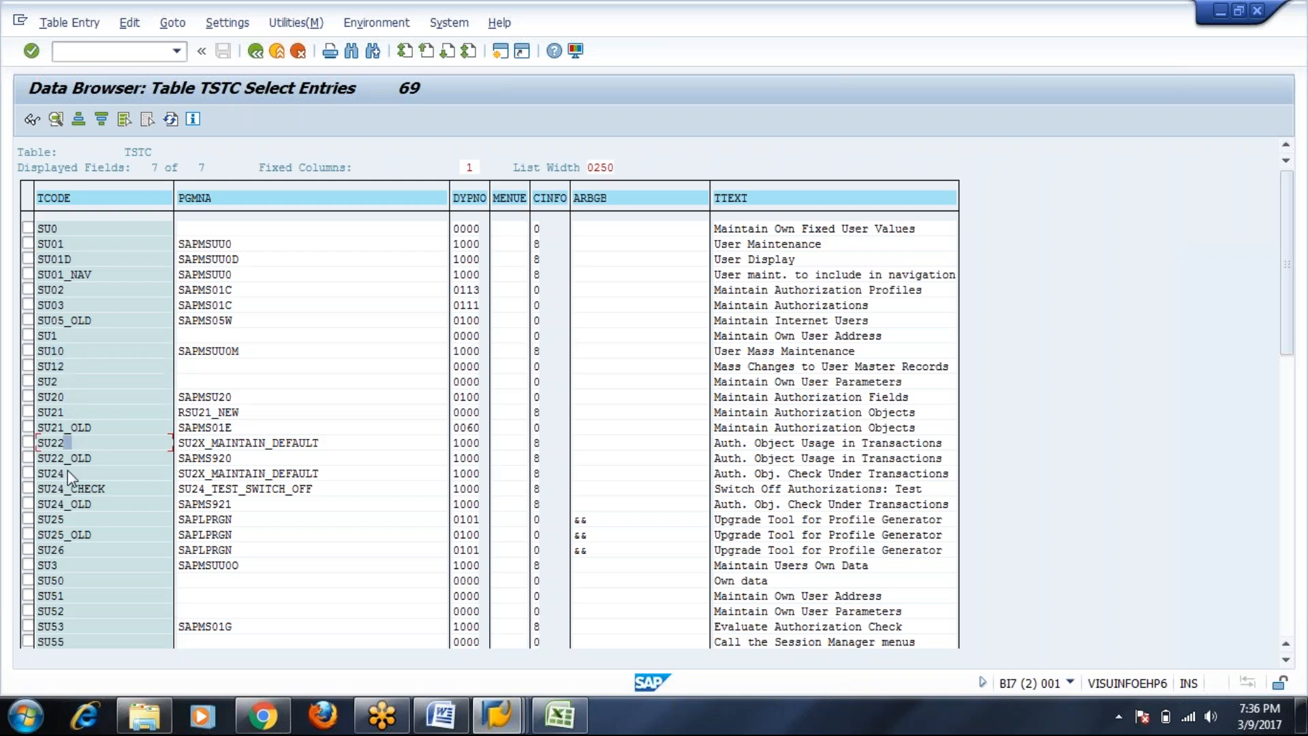
{"action": "left_click", "coordinate": [67, 519]}
{"action": "left_click", "coordinate": [257, 51]}
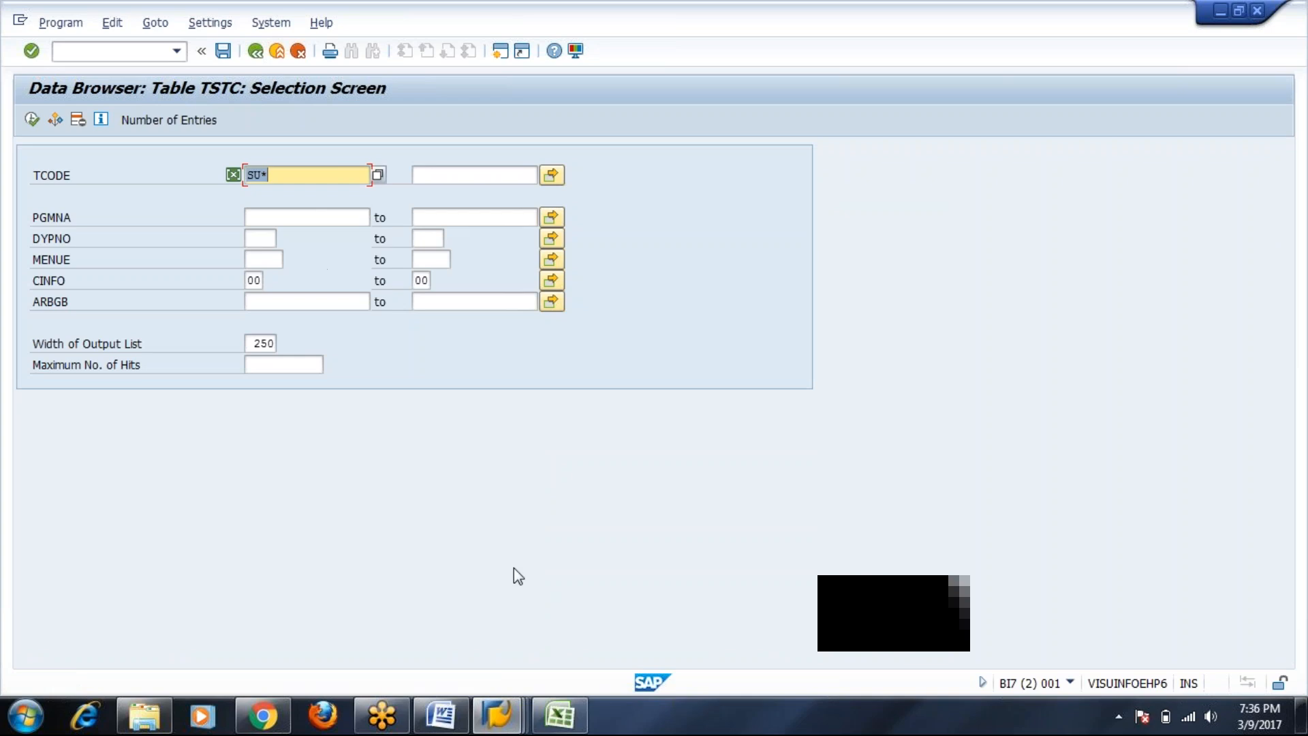
Step: Return to the list of authorization fields and examine the data element and check table of field TCD
{"action": "mouse_move", "coordinate": [526, 722]}
{"action": "left_click", "coordinate": [460, 624]}
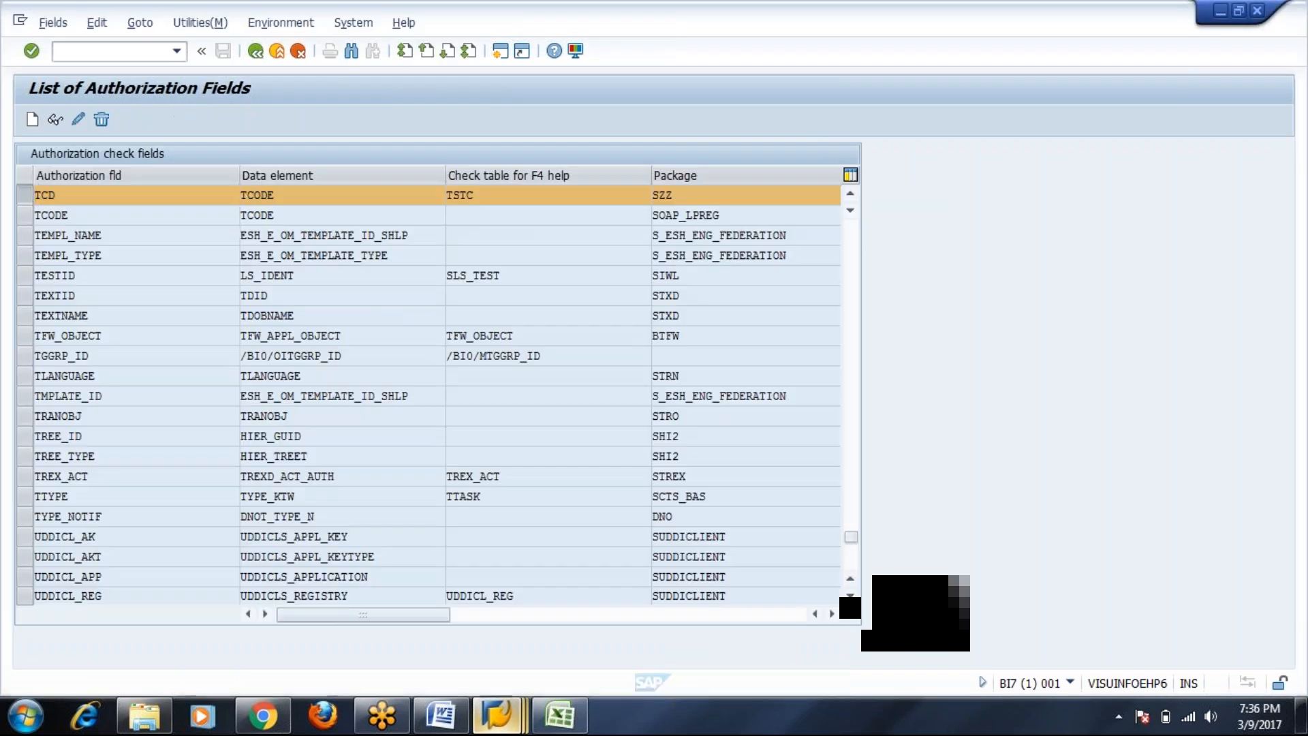
{"action": "double_click", "coordinate": [42, 196]}
{"action": "double_click", "coordinate": [489, 196]}
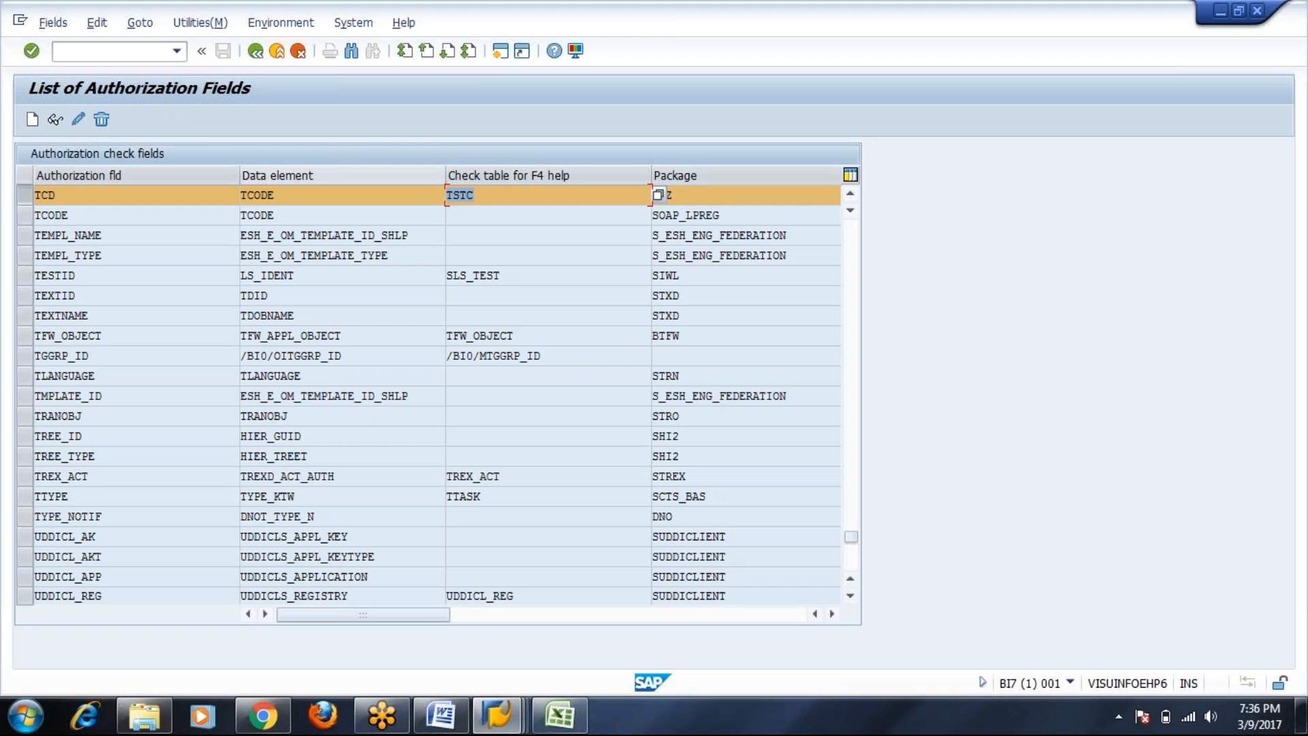
{"action": "left_click_drag", "start_coordinate": [287, 195], "coordinate": [228, 197]}
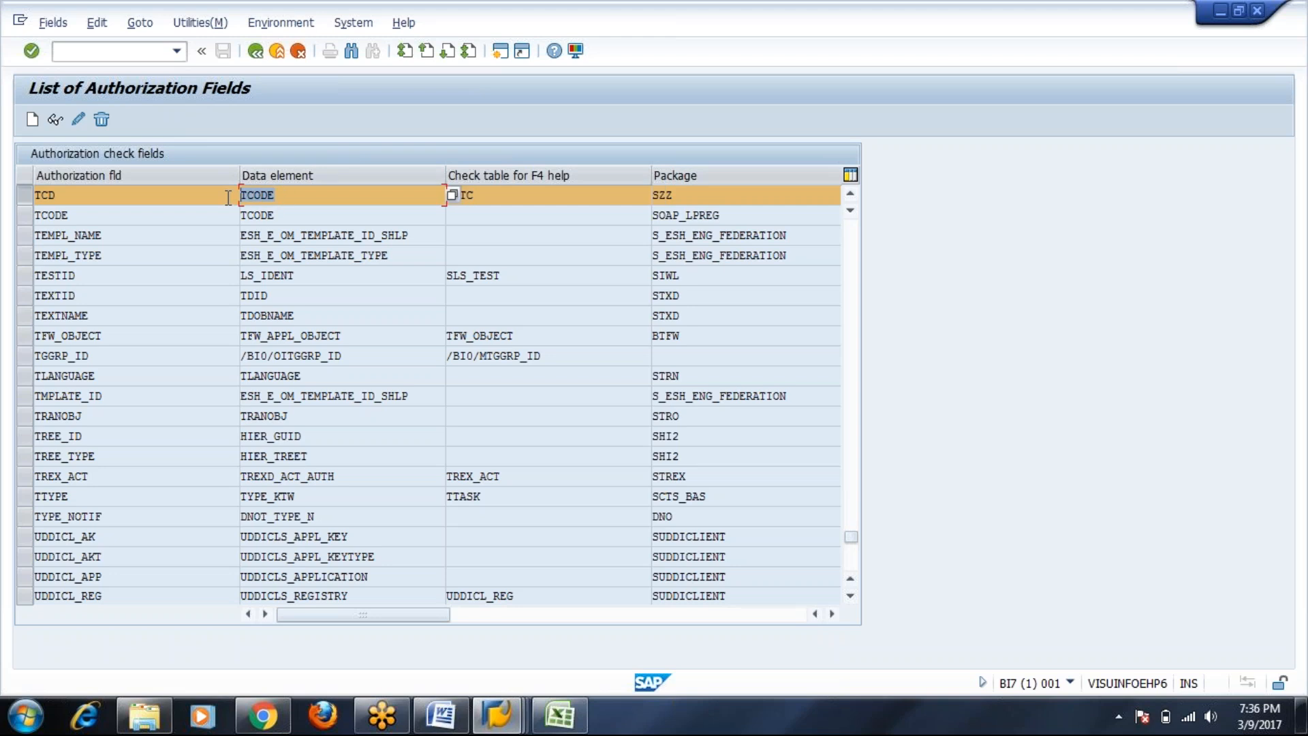
{"action": "left_click", "coordinate": [486, 195]}
{"action": "double_click", "coordinate": [486, 195]}
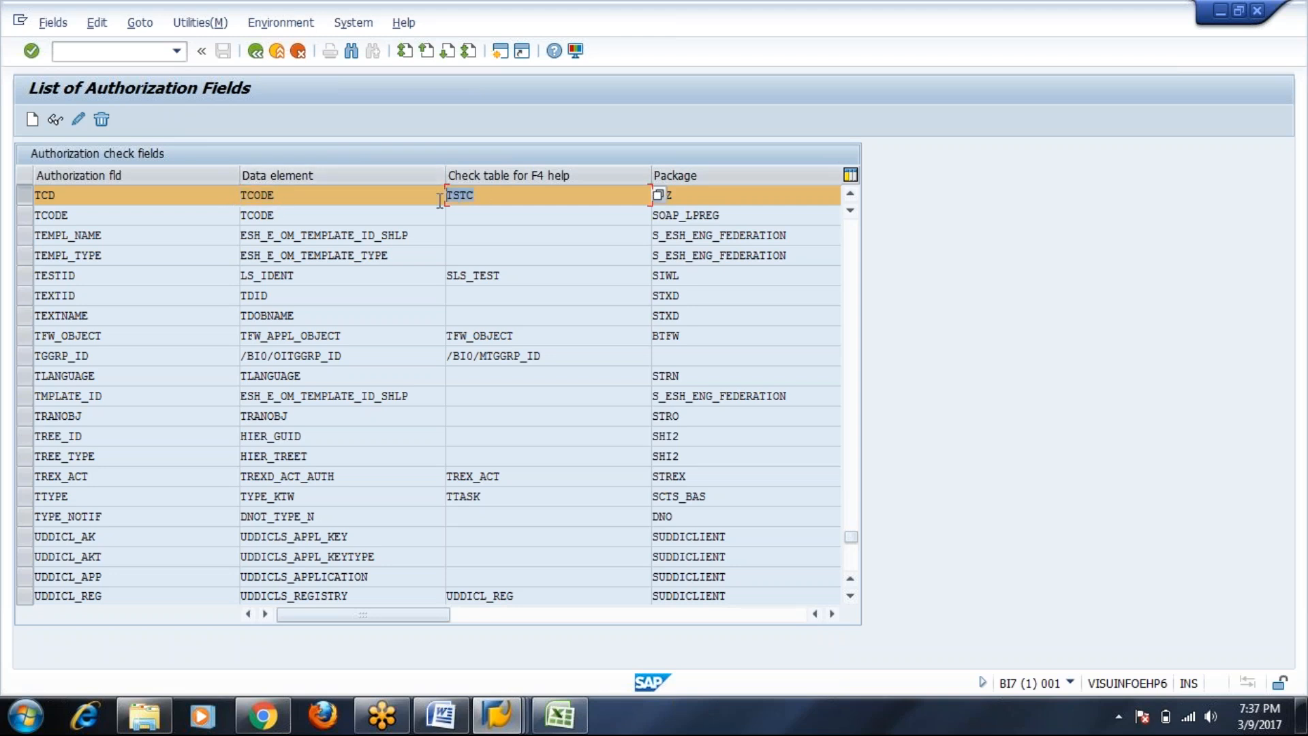
Step: Display the help on the Data element column and read about its data type and field length attributes
{"action": "left_click", "coordinate": [288, 176]}
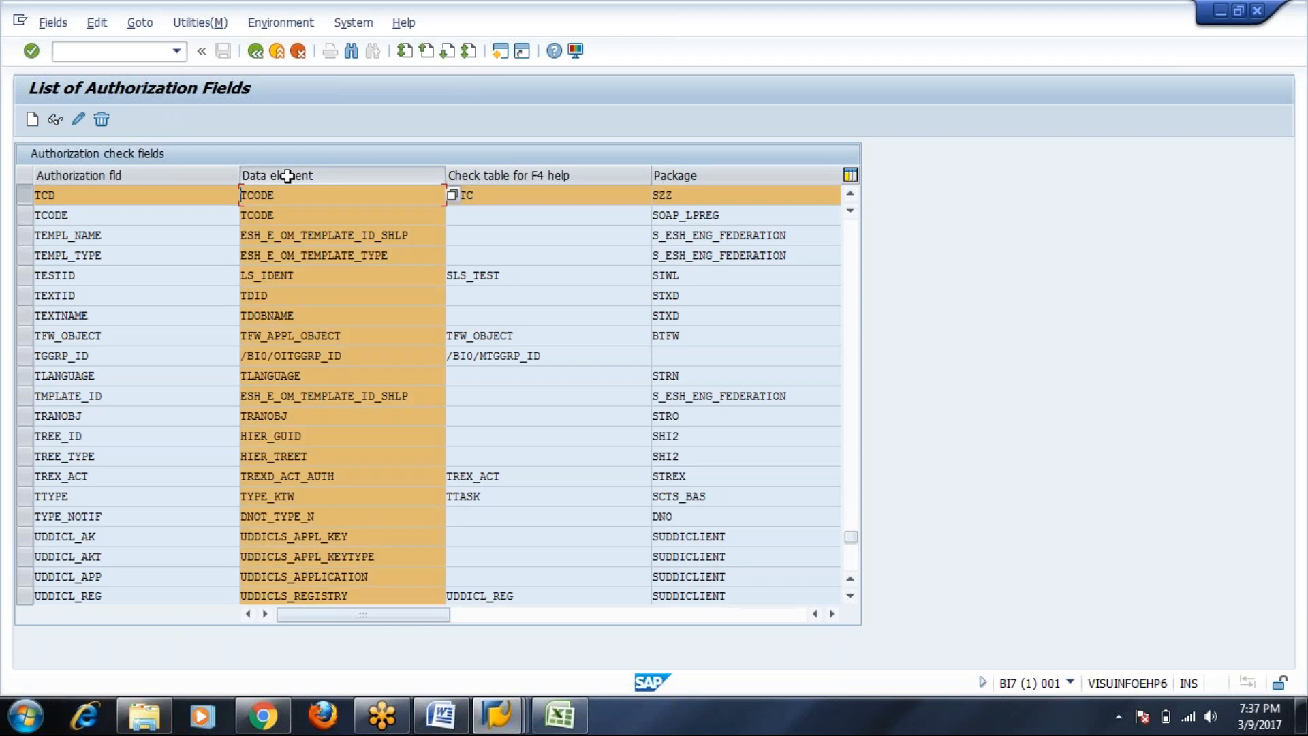
{"action": "left_click", "coordinate": [26, 195]}
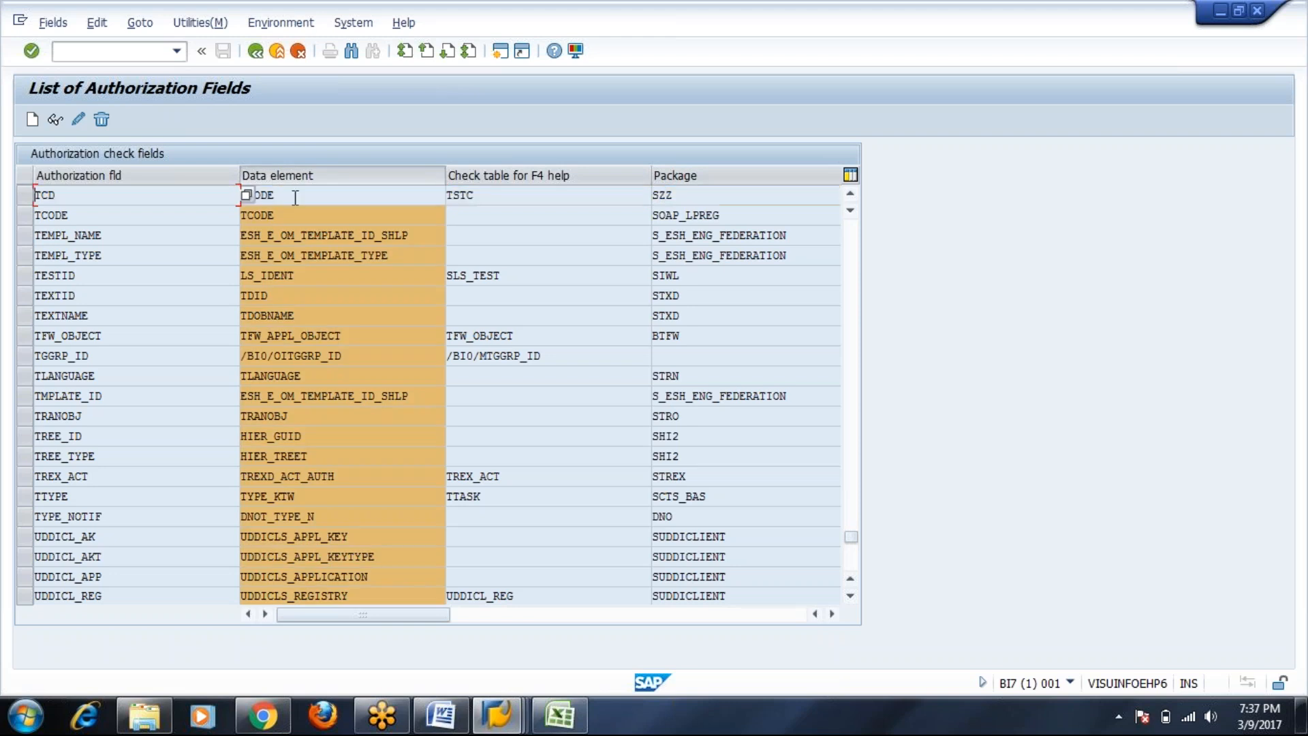
{"action": "left_click", "coordinate": [304, 171]}
{"action": "left_click", "coordinate": [304, 171]}
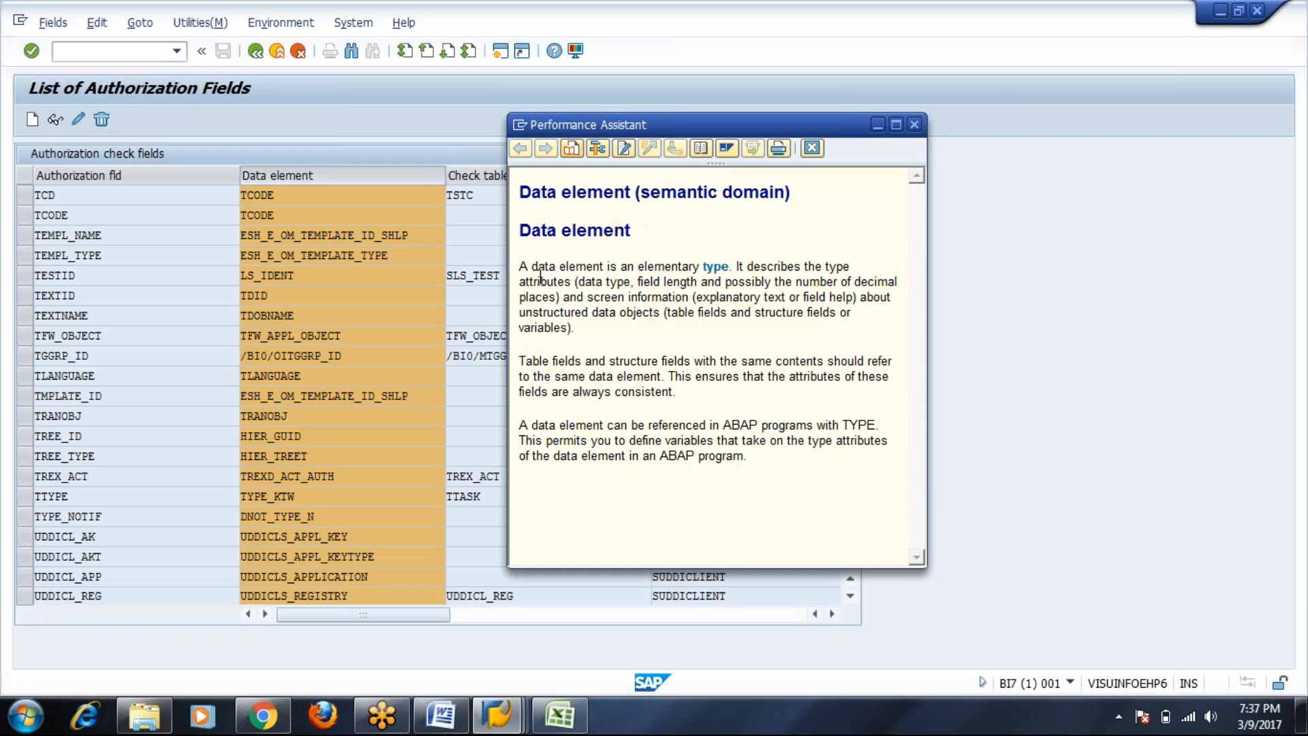
{"action": "left_click_drag", "start_coordinate": [578, 282], "coordinate": [631, 282]}
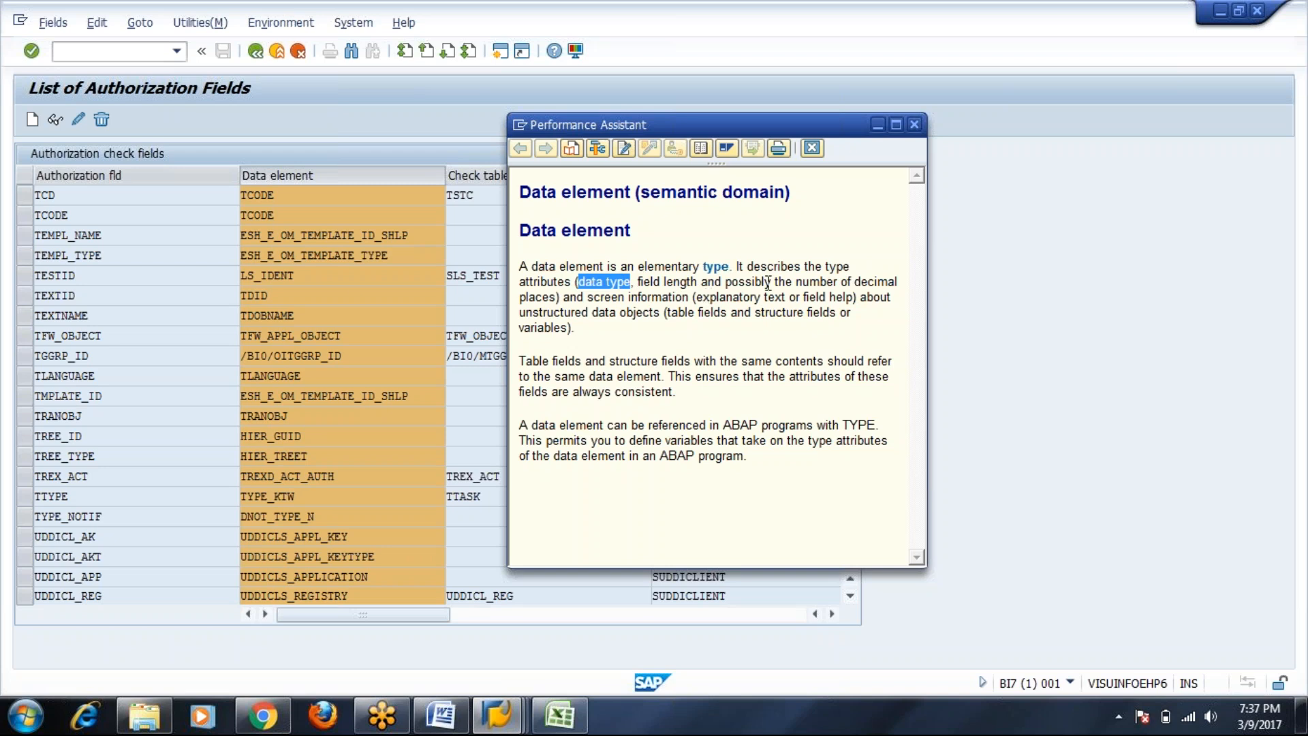
{"action": "left_click", "coordinate": [642, 281]}
{"action": "left_click_drag", "start_coordinate": [642, 281], "coordinate": [694, 294]}
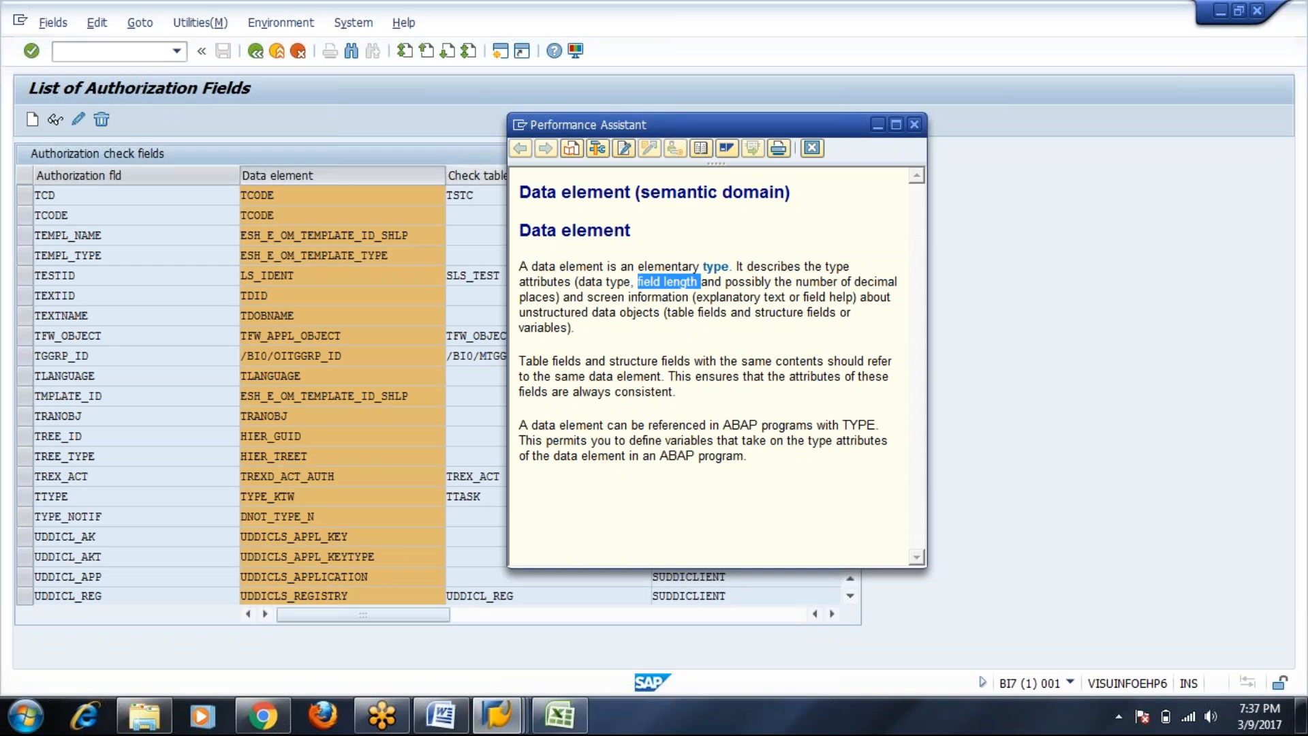
{"action": "left_click", "coordinate": [915, 125]}
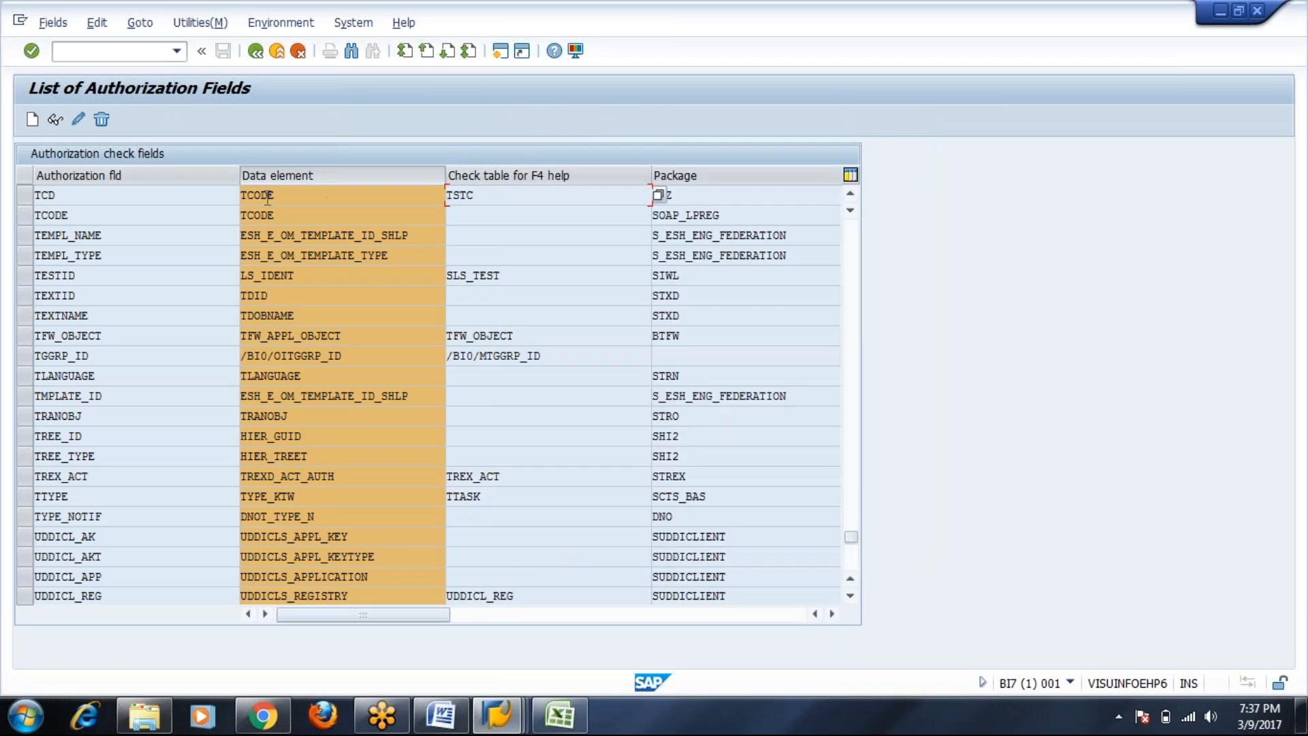
Step: Compare the check table of field TCD with its data element in the authorization fields list
{"action": "left_click", "coordinate": [485, 196]}
{"action": "left_click_drag", "start_coordinate": [485, 196], "coordinate": [438, 204]}
{"action": "left_click", "coordinate": [278, 176]}
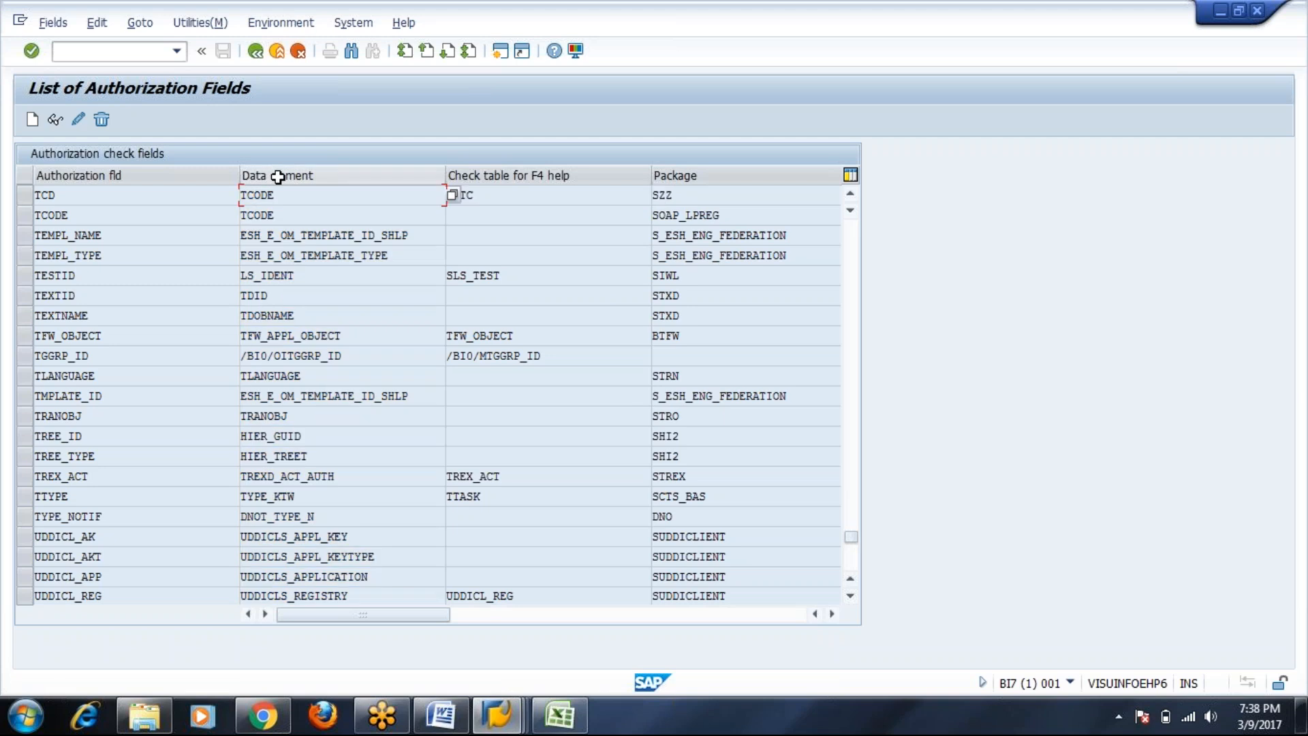
{"action": "key", "text": "Tab"}
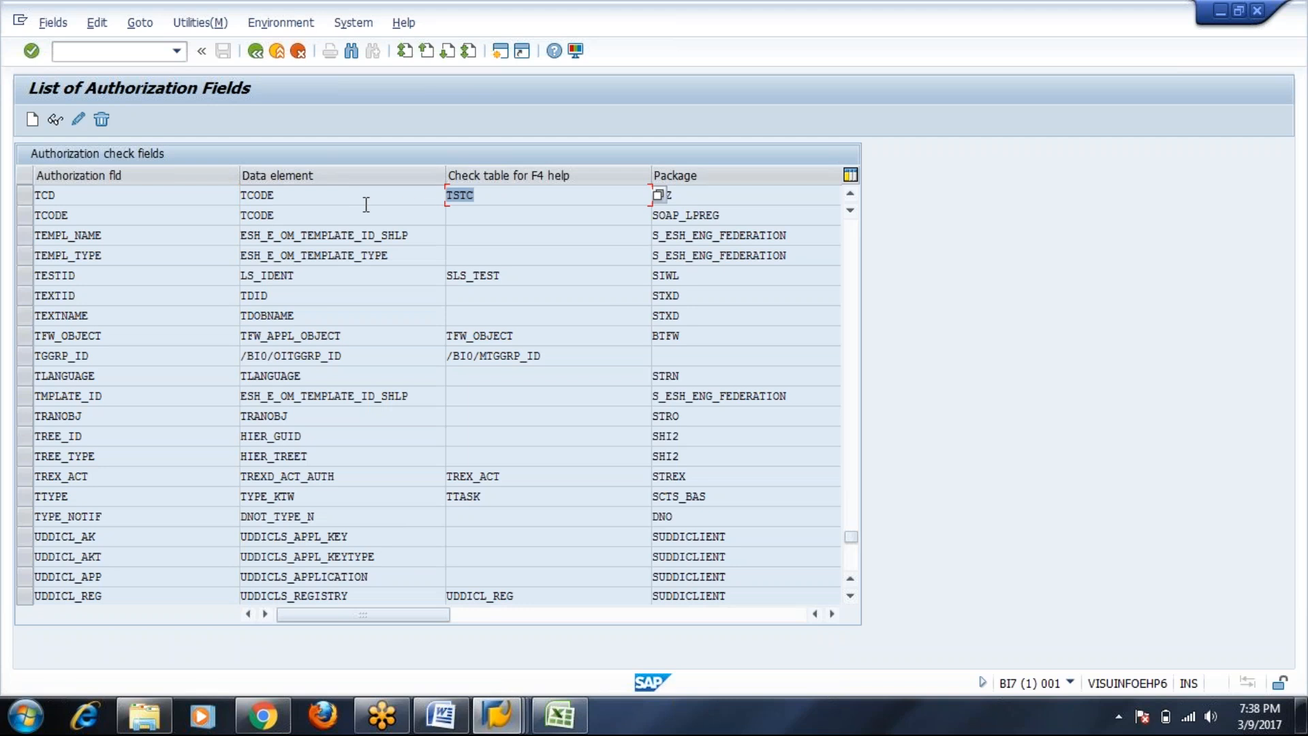
{"action": "left_click", "coordinate": [60, 175]}
{"action": "left_click", "coordinate": [289, 175]}
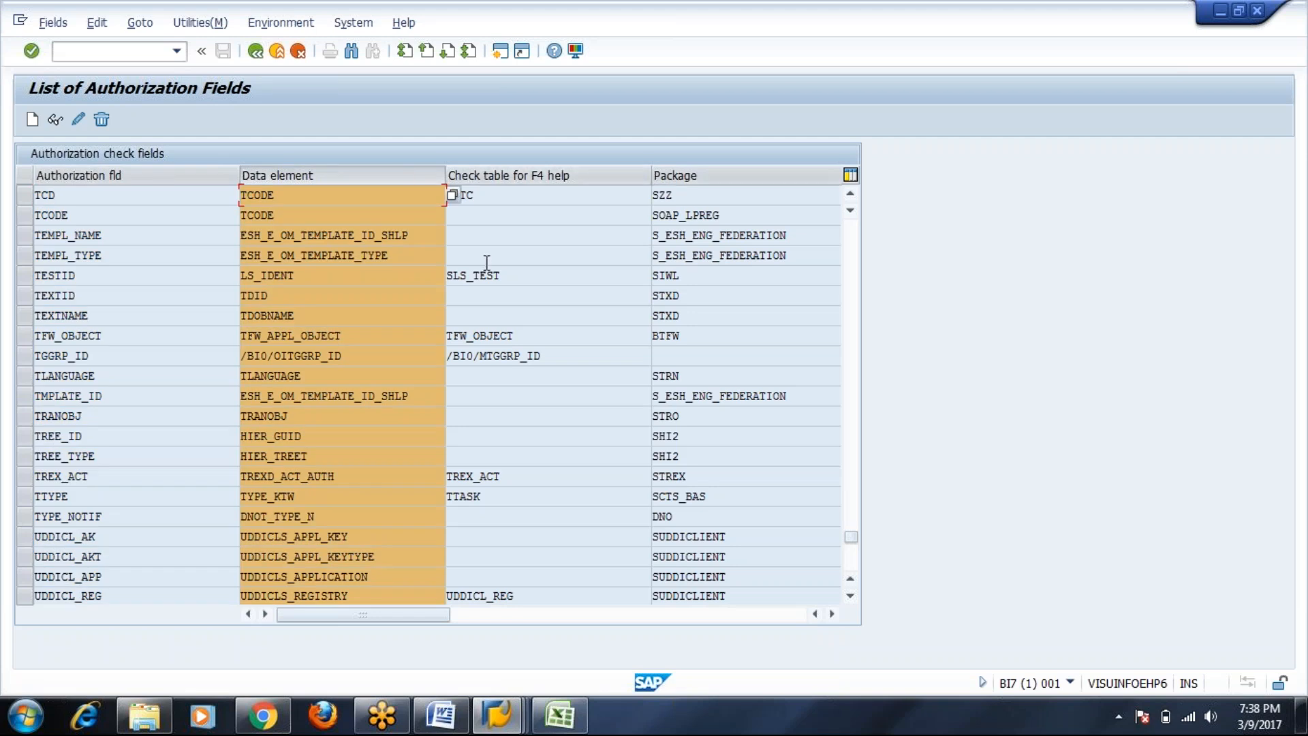
Step: Review the check table entries of fields such as TCODE, TEMPL_NAME and TGGRP_ID against those of TCD
{"action": "left_click", "coordinate": [465, 217]}
{"action": "left_click", "coordinate": [24, 215]}
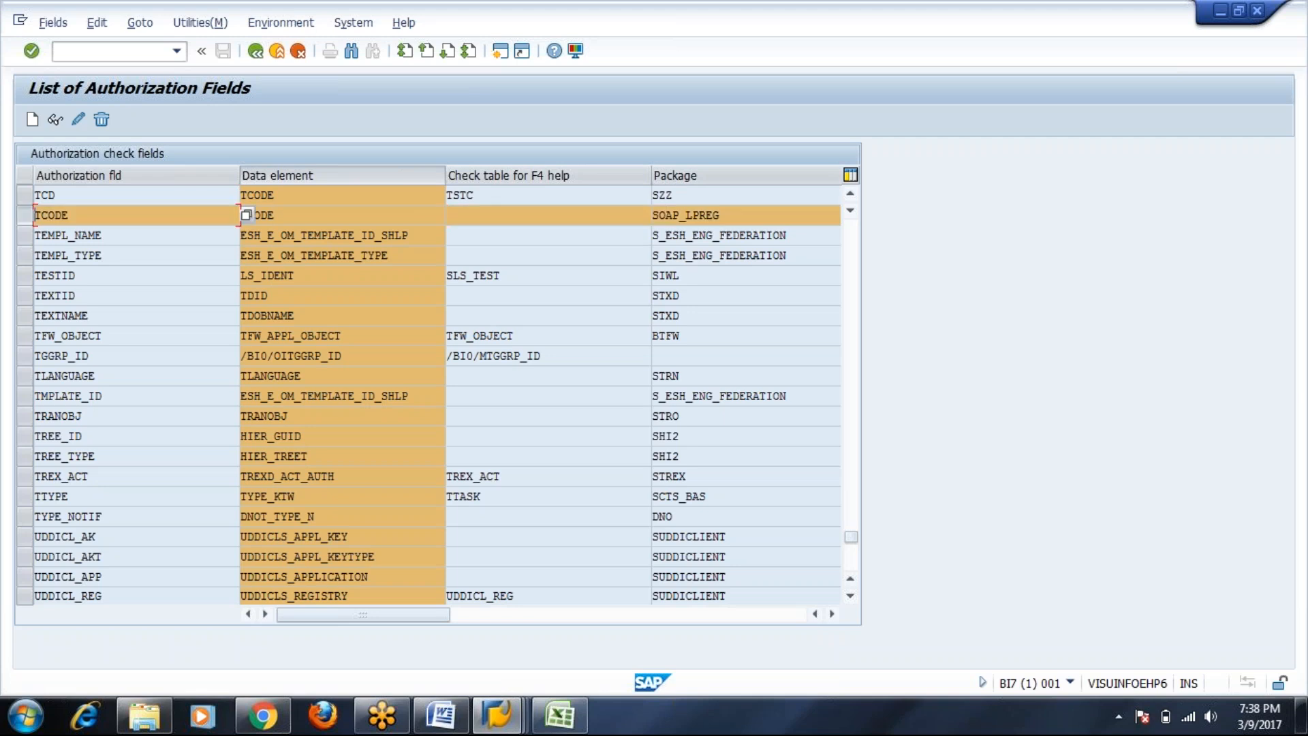
{"action": "left_click", "coordinate": [493, 221]}
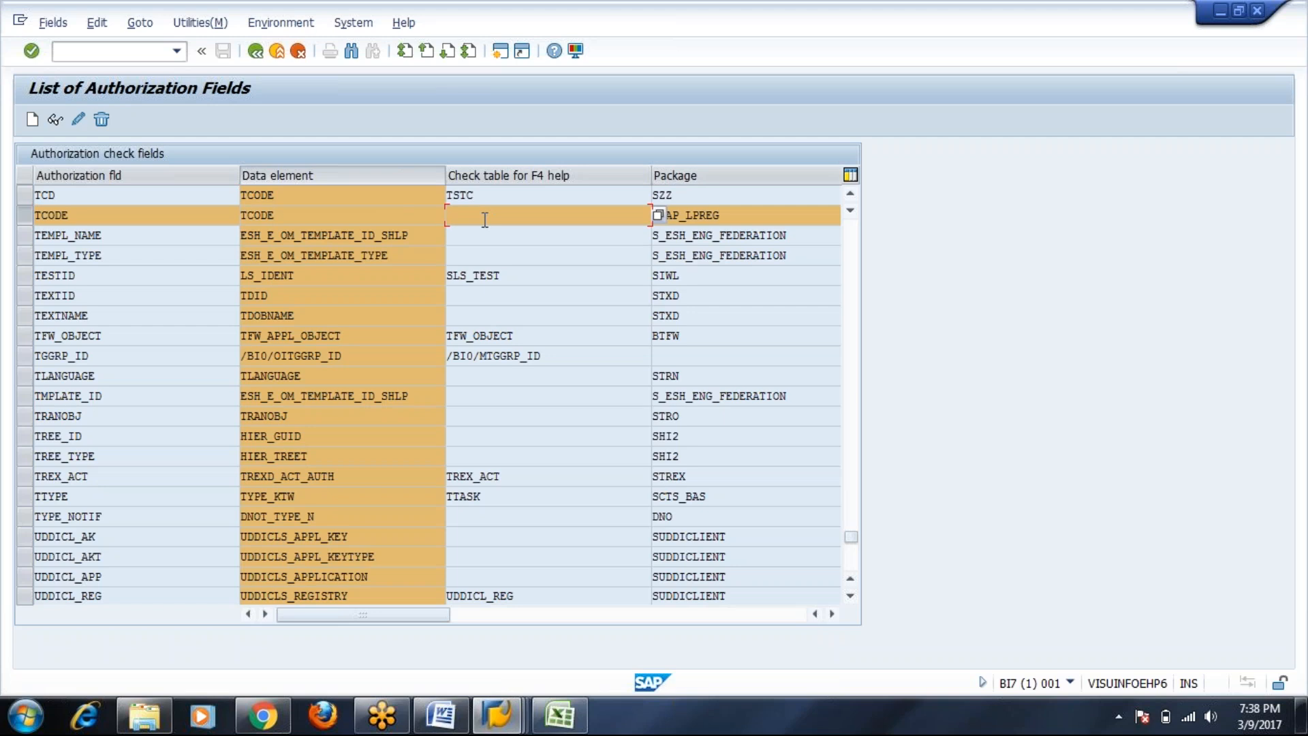
{"action": "left_click", "coordinate": [483, 238]}
{"action": "left_click", "coordinate": [485, 310]}
{"action": "left_click", "coordinate": [351, 50]}
{"action": "left_click", "coordinate": [458, 238]}
{"action": "left_click", "coordinate": [491, 349]}
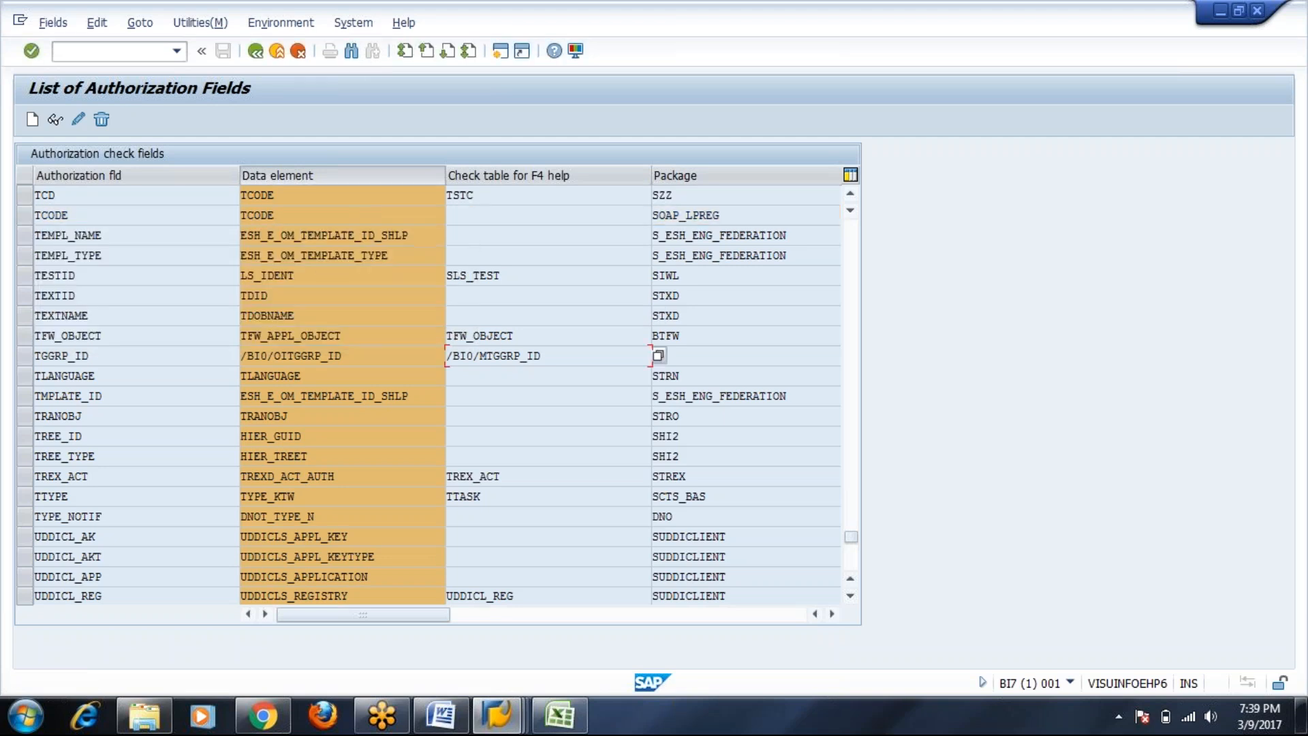
{"action": "left_click", "coordinate": [23, 202]}
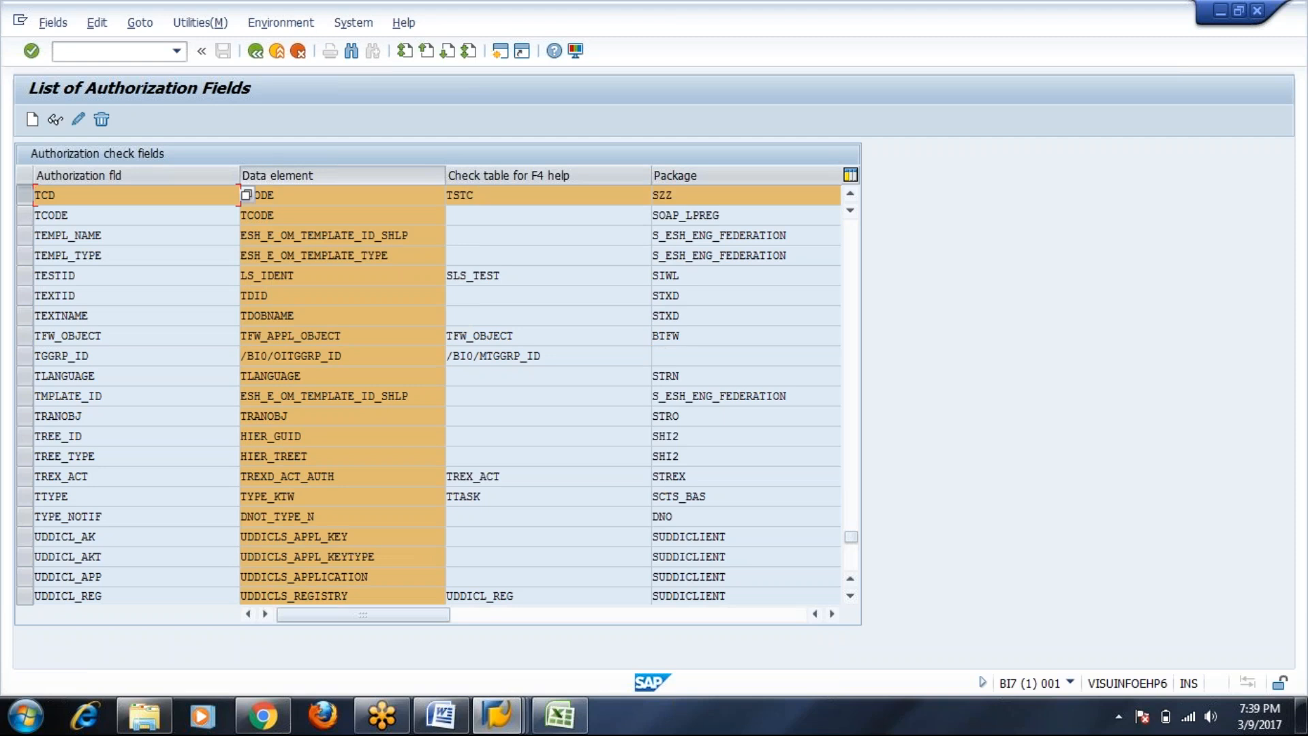
{"action": "left_click", "coordinate": [293, 176]}
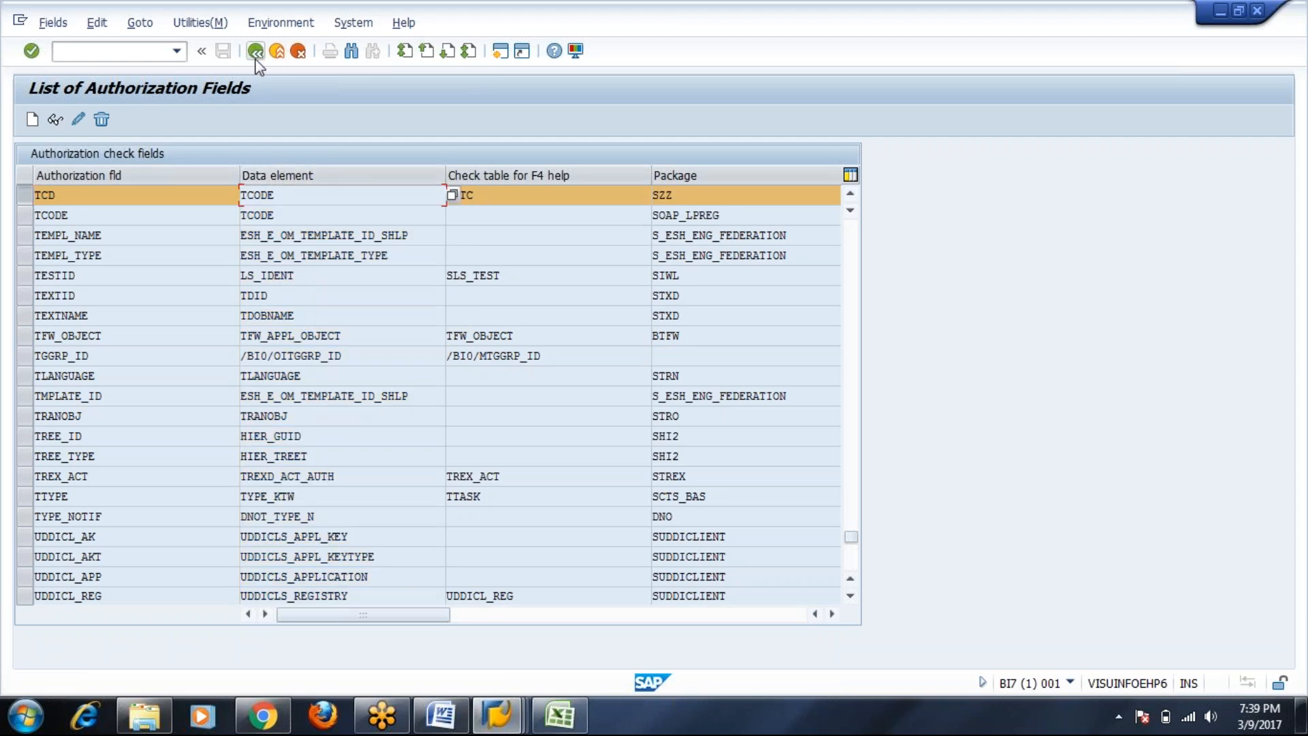
Step: Find authorization field CLASS in the list and highlight its check table for F4 help
{"action": "left_click", "coordinate": [278, 300]}
{"action": "left_click", "coordinate": [194, 338]}
{"action": "left_click", "coordinate": [174, 298]}
{"action": "left_click", "coordinate": [26, 199]}
{"action": "left_click", "coordinate": [206, 310]}
{"action": "left_click", "coordinate": [349, 55]}
{"action": "type", "text": "CLASS"}
{"action": "key", "text": "Return"}
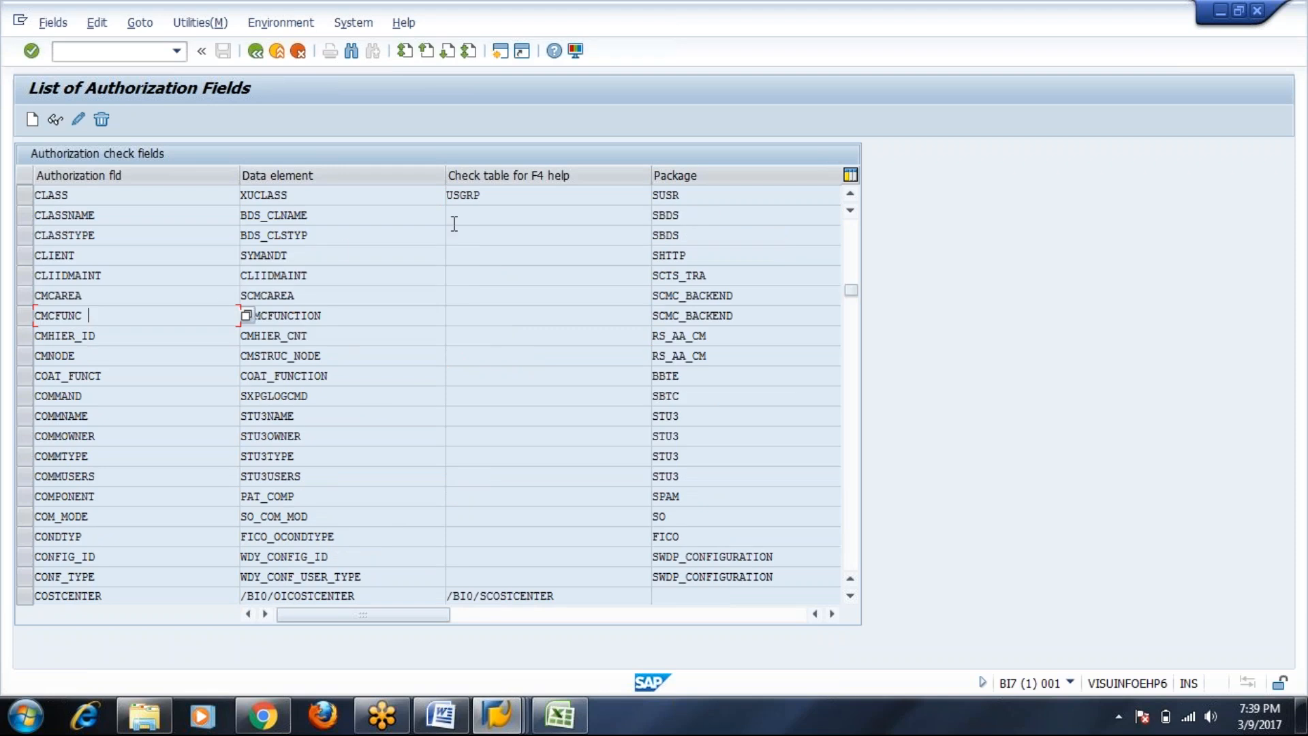
{"action": "left_click_drag", "start_coordinate": [485, 197], "coordinate": [445, 196]}
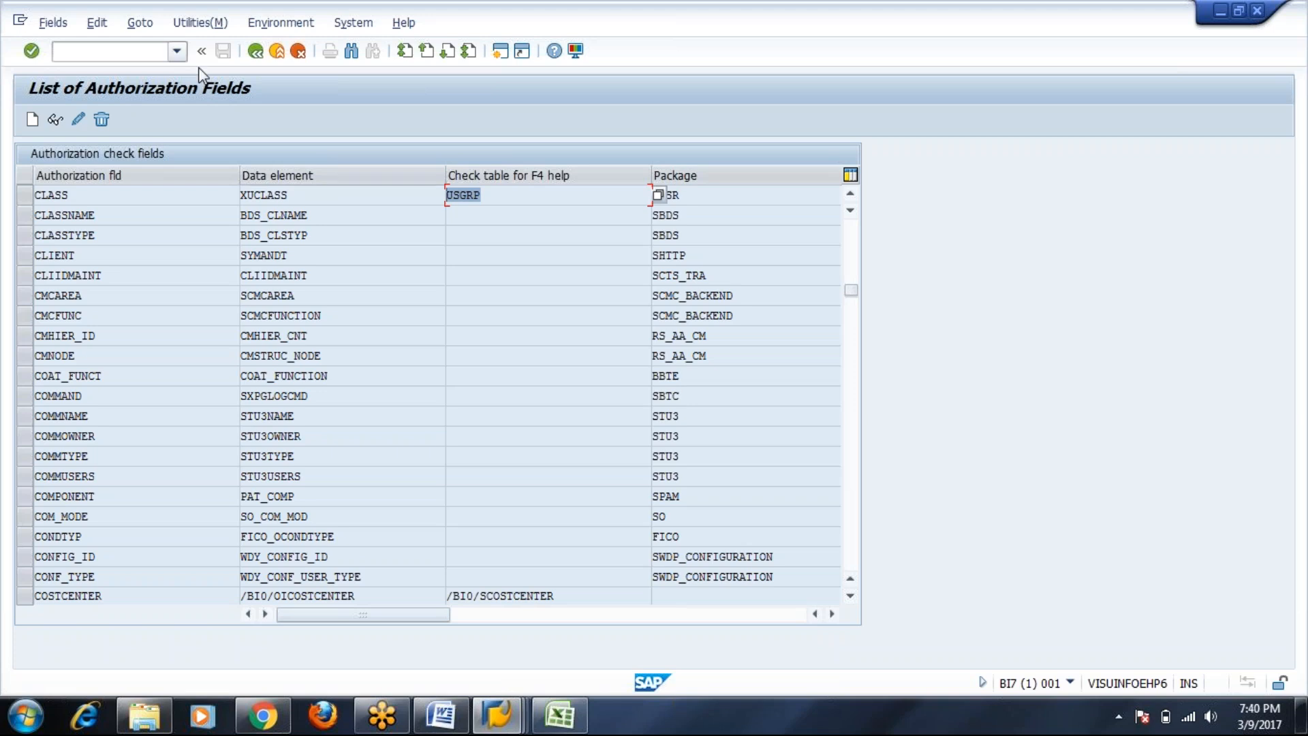
Step: Leave the authorization fields list and the data browser, and start transaction SU21 to maintain authorization objects
{"action": "left_click", "coordinate": [256, 52]}
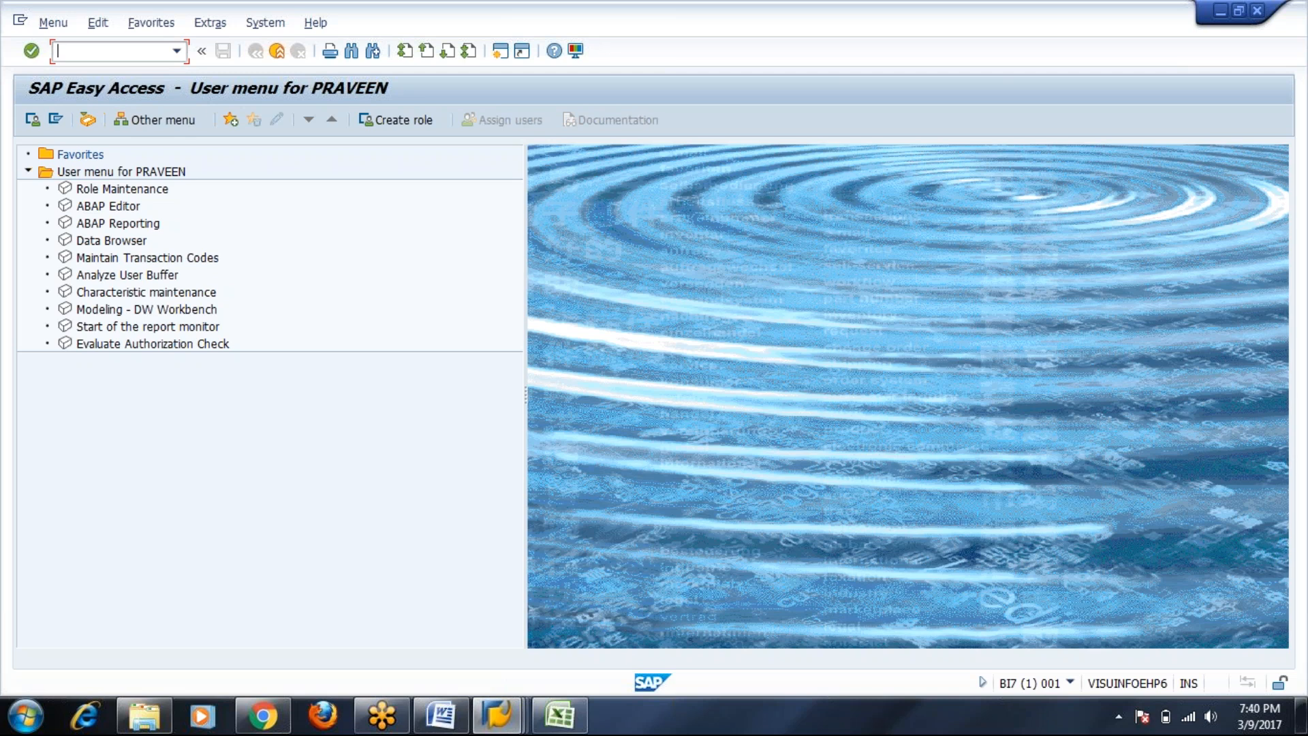
{"action": "type", "text": "Su"}
{"action": "left_click", "coordinate": [276, 52]}
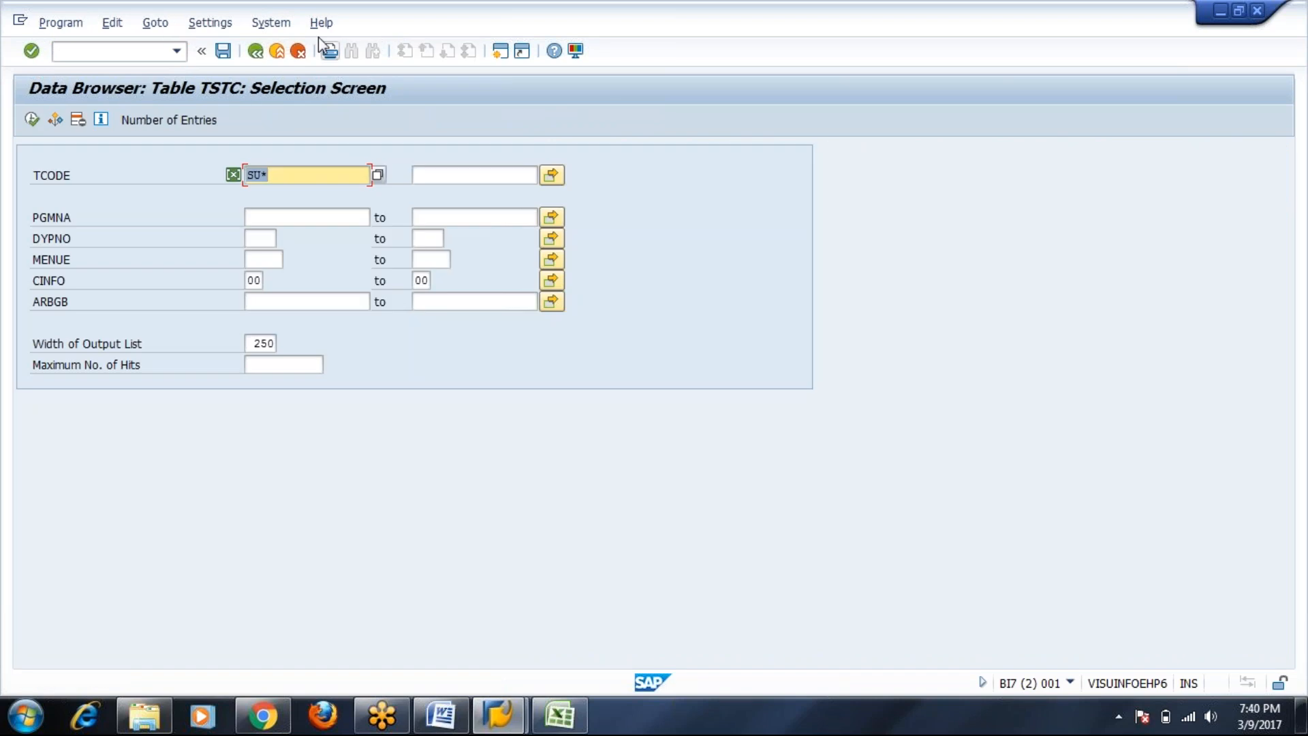
{"action": "left_click", "coordinate": [276, 51]}
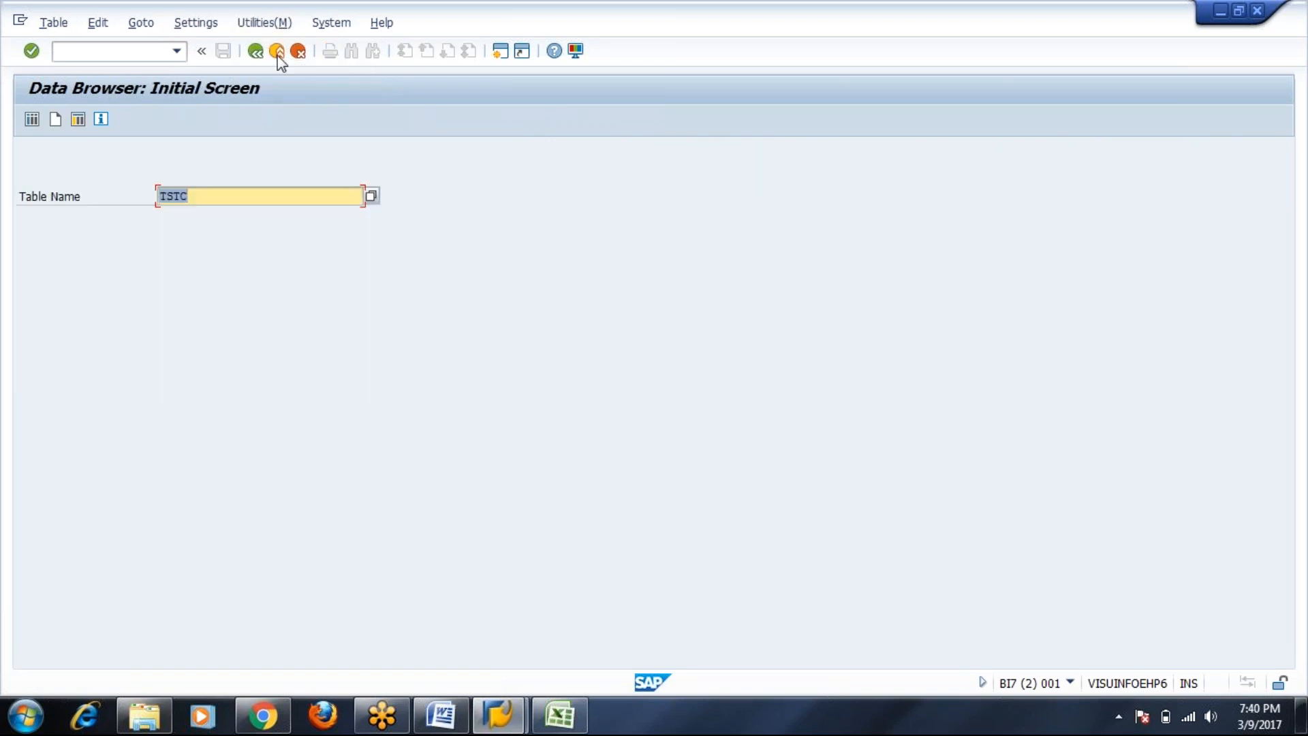
{"action": "left_click", "coordinate": [278, 57]}
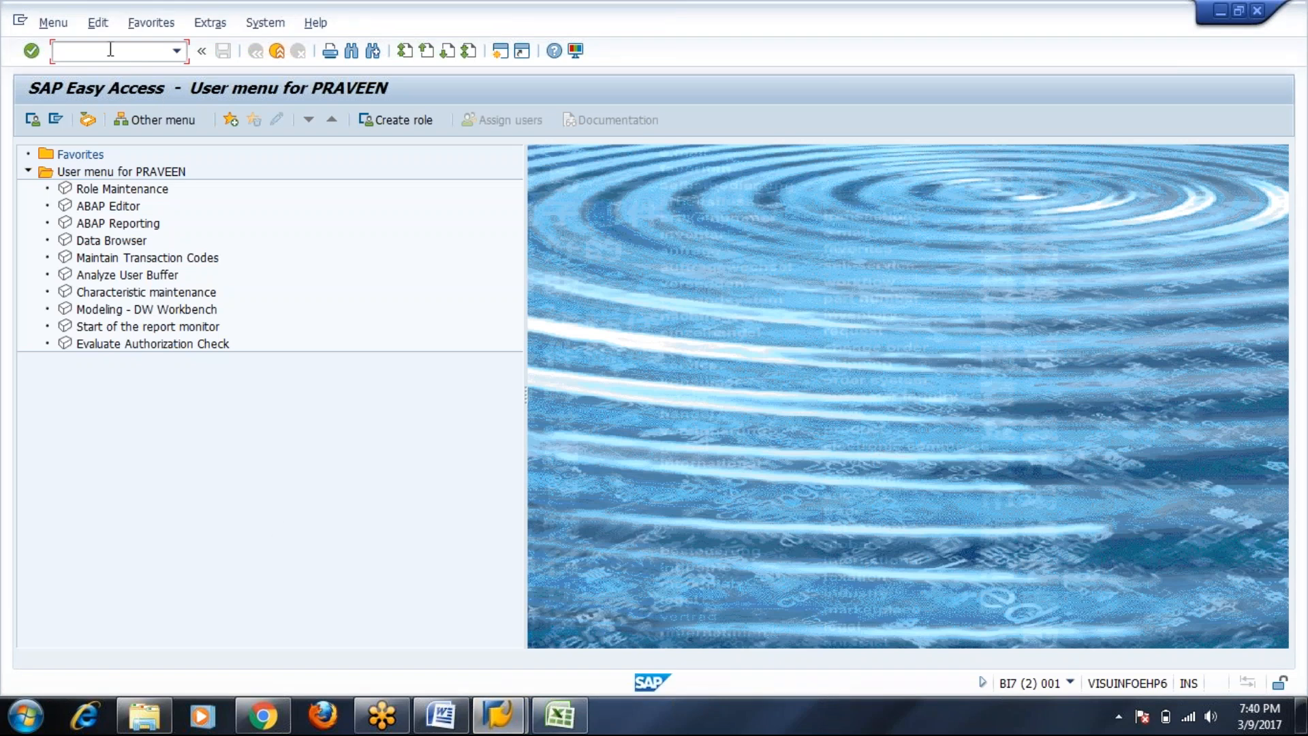
{"action": "type", "text": "Su21"}
{"action": "key", "text": "Return"}
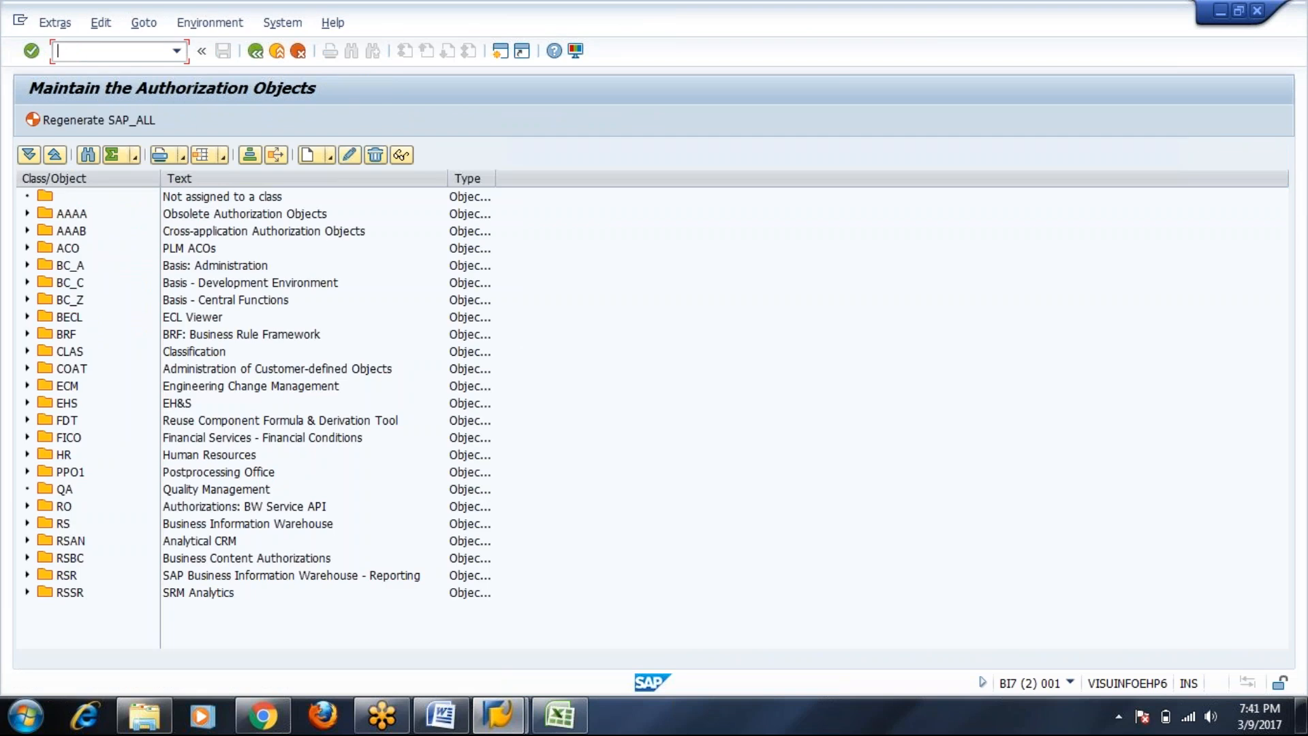
Step: Widen the Type column, expand object class BC_C and display authorization object S_DEVELOP
{"action": "left_click_drag", "start_coordinate": [496, 178], "coordinate": [604, 178]}
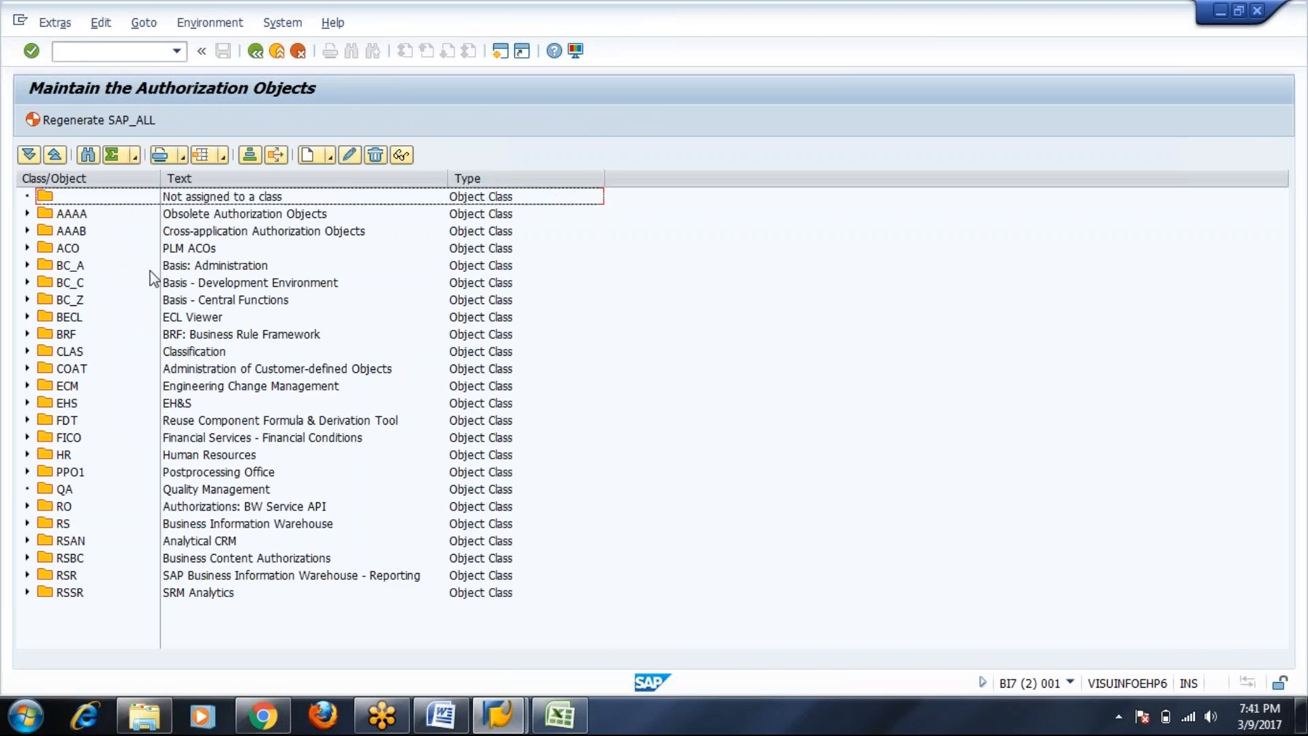
{"action": "left_click", "coordinate": [28, 282]}
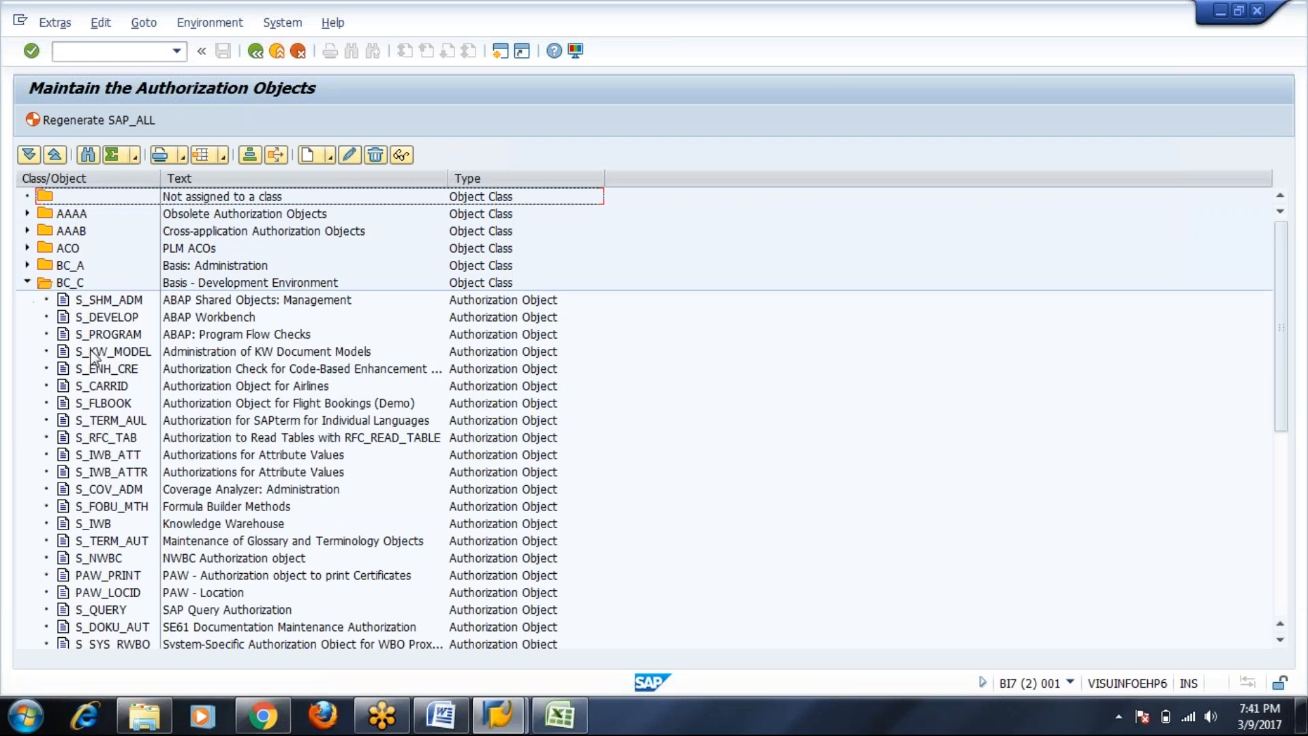
{"action": "left_click", "coordinate": [117, 320]}
{"action": "double_click", "coordinate": [117, 323]}
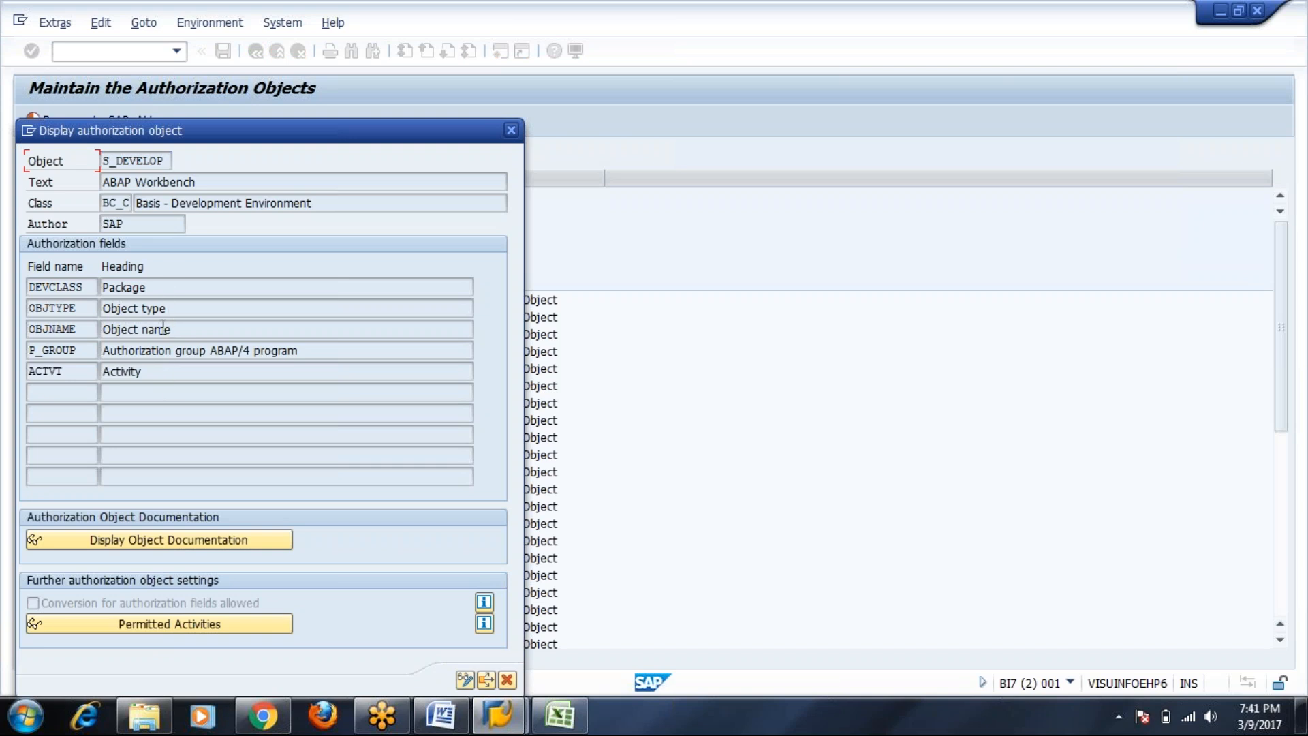
Step: Read the object documentation of S_DEVELOP, and close it together with the object display
{"action": "left_click", "coordinate": [210, 542]}
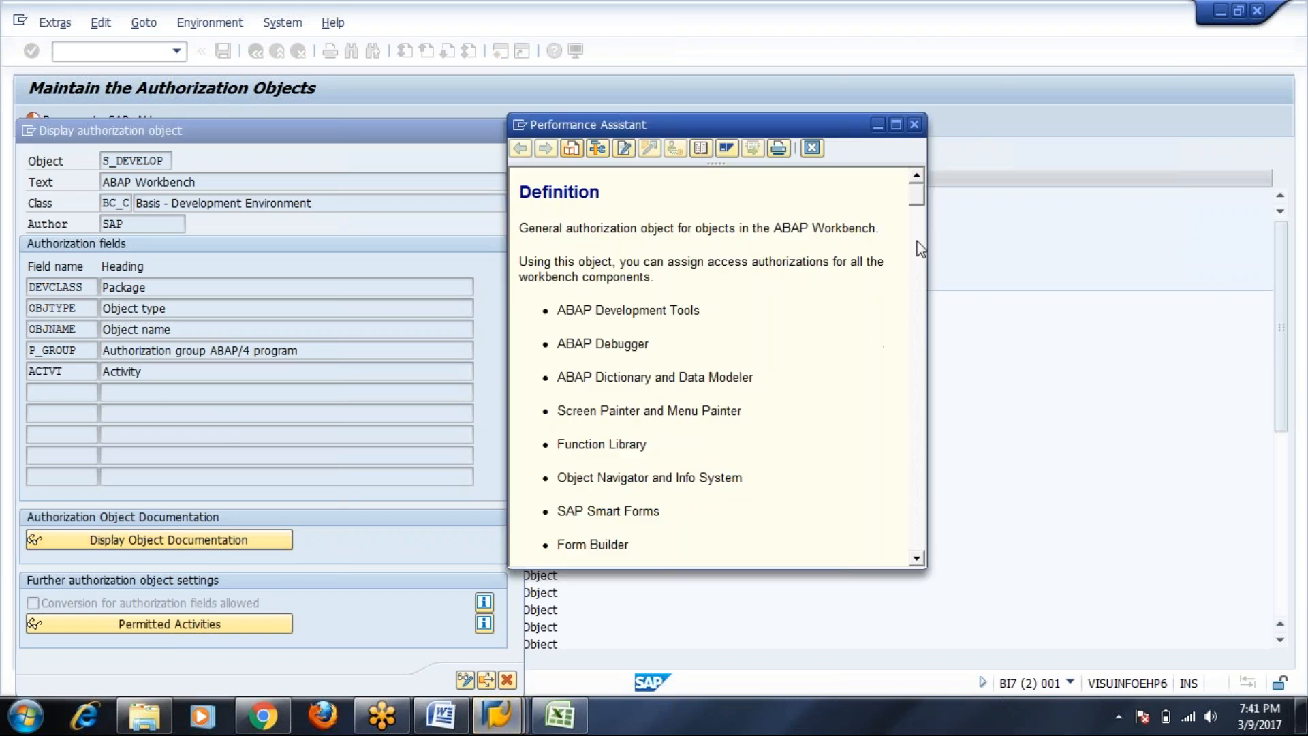
{"action": "mouse_move", "coordinate": [917, 200]}
{"action": "left_mouse_down"}
{"action": "mouse_move", "coordinate": [918, 532]}
{"action": "mouse_move", "coordinate": [917, 178]}
{"action": "left_mouse_up"}
{"action": "left_click", "coordinate": [914, 124]}
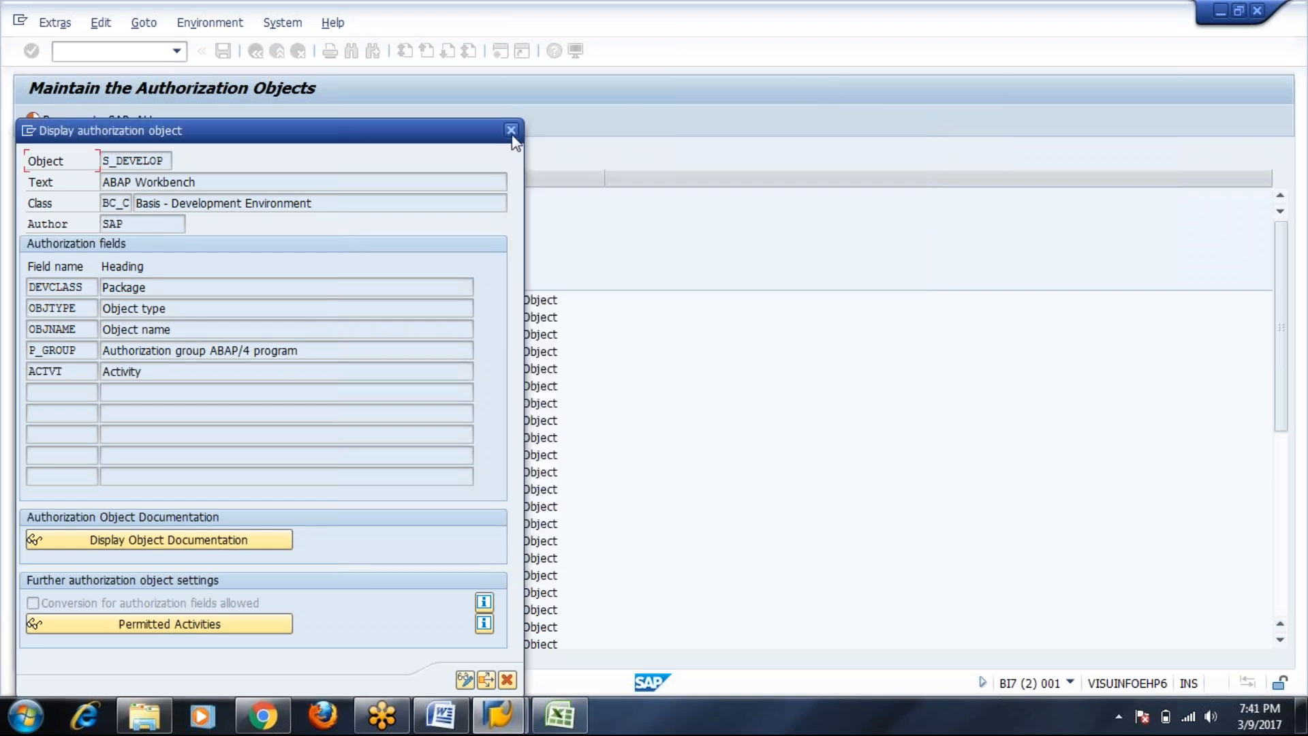
{"action": "key", "text": "Escape"}
Step: Start creating a new authorization object in class BC_C and examine its empty authorization field rows
{"action": "left_click", "coordinate": [330, 157]}
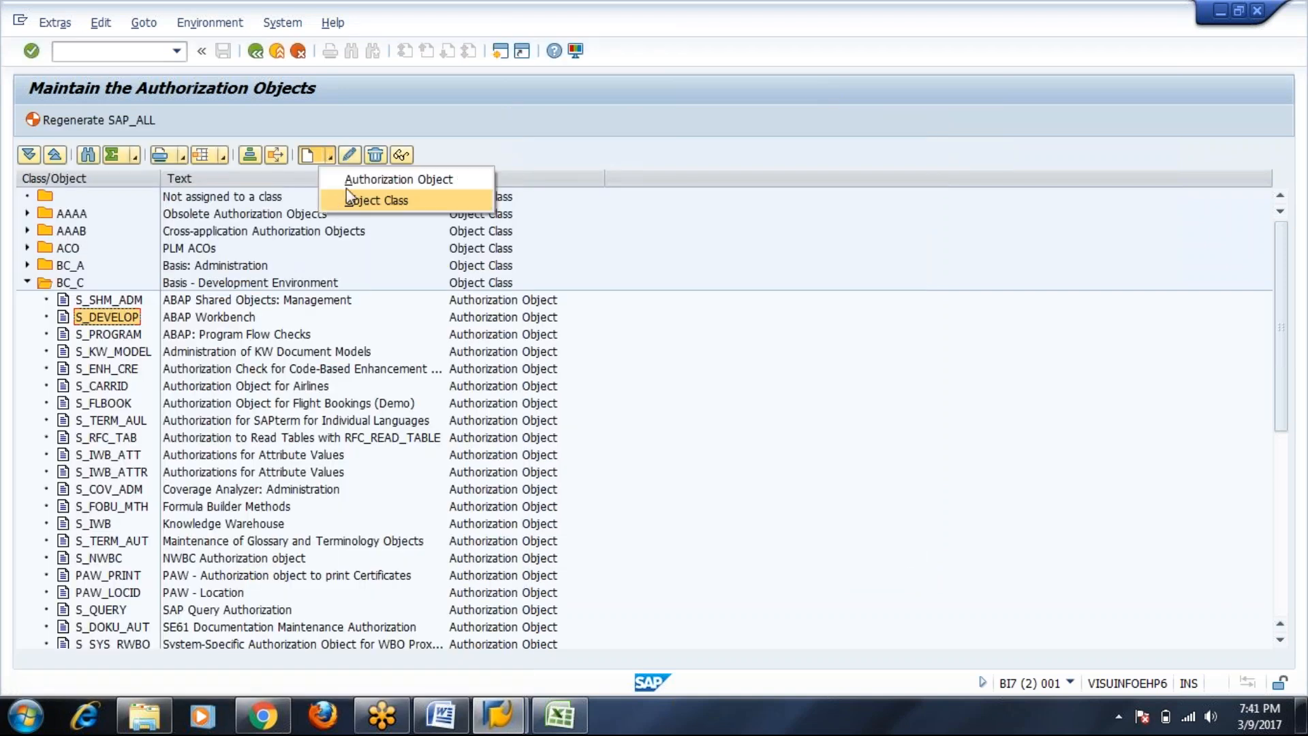
{"action": "left_click", "coordinate": [349, 181]}
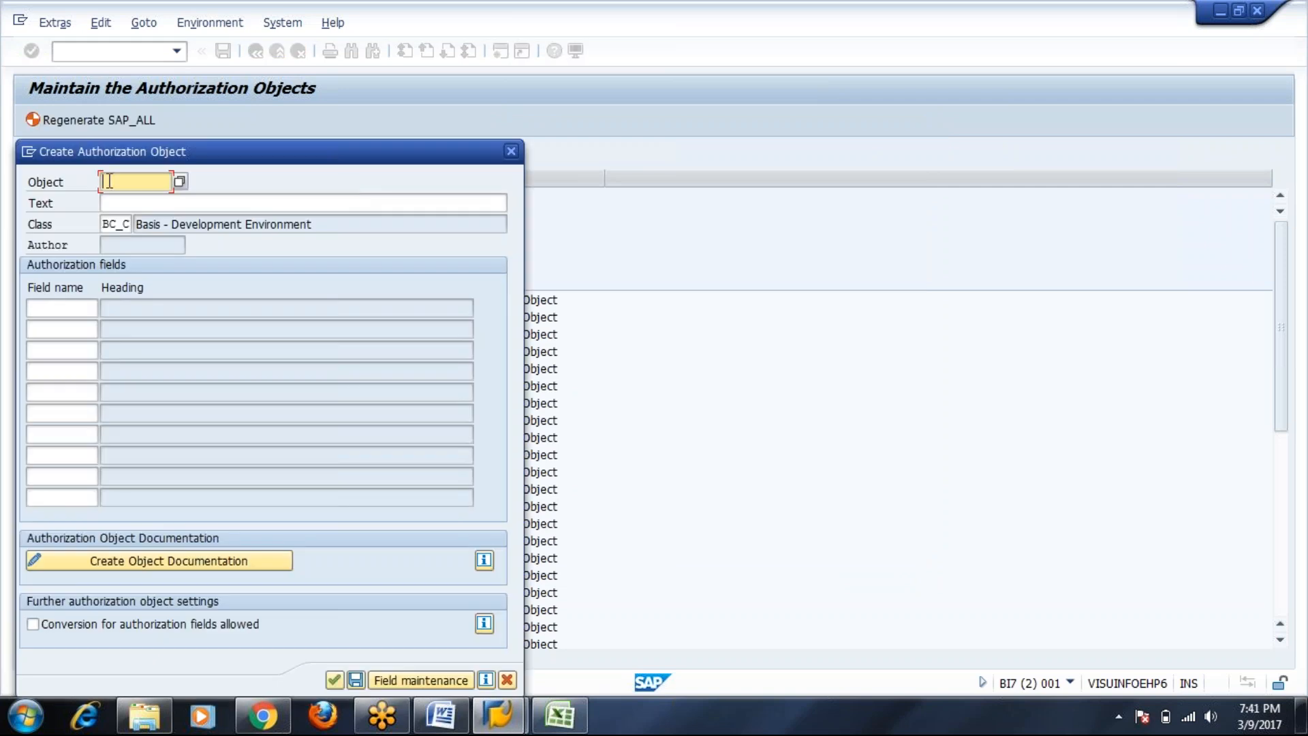
{"action": "left_click", "coordinate": [68, 308]}
{"action": "left_click", "coordinate": [65, 330]}
{"action": "left_click", "coordinate": [64, 352]}
{"action": "left_click", "coordinate": [72, 310]}
{"action": "left_click", "coordinate": [64, 328]}
{"action": "left_click", "coordinate": [63, 350]}
{"action": "left_click", "coordinate": [70, 308]}
Step: Name the new authorization object ZTEST and enter ZTEST as its text
{"action": "left_click", "coordinate": [130, 182]}
{"action": "type", "text": "TEST"}
{"action": "type", "text": "Z"}
{"action": "key", "text": "Return"}
{"action": "left_click", "coordinate": [138, 204]}
{"action": "type", "text": "ZTEST"}
{"action": "key", "text": "Return"}
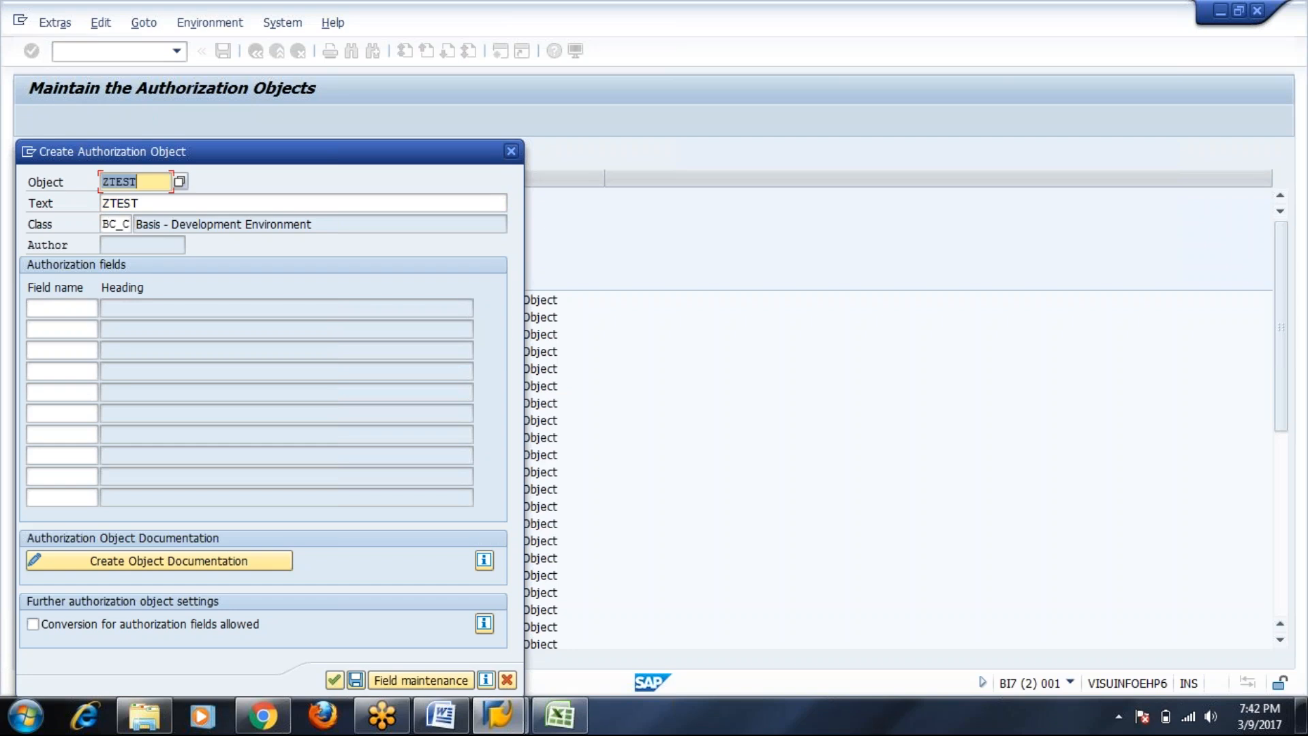
Step: Add authorization field TCD to object ZTEST and try to save the object
{"action": "left_click", "coordinate": [69, 309]}
{"action": "type", "text": "TCD"}
{"action": "key", "text": "Return"}
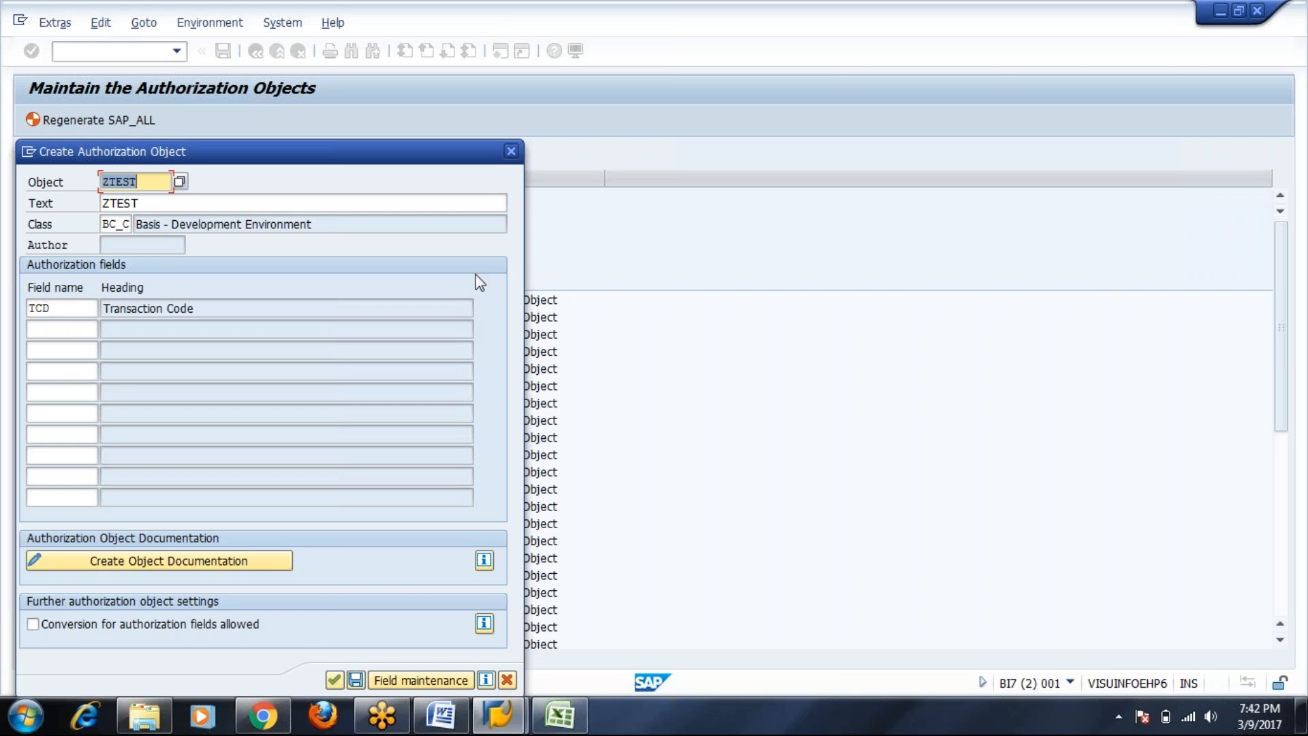
{"action": "left_click_drag", "start_coordinate": [453, 151], "coordinate": [467, 88]}
{"action": "left_click", "coordinate": [372, 617]}
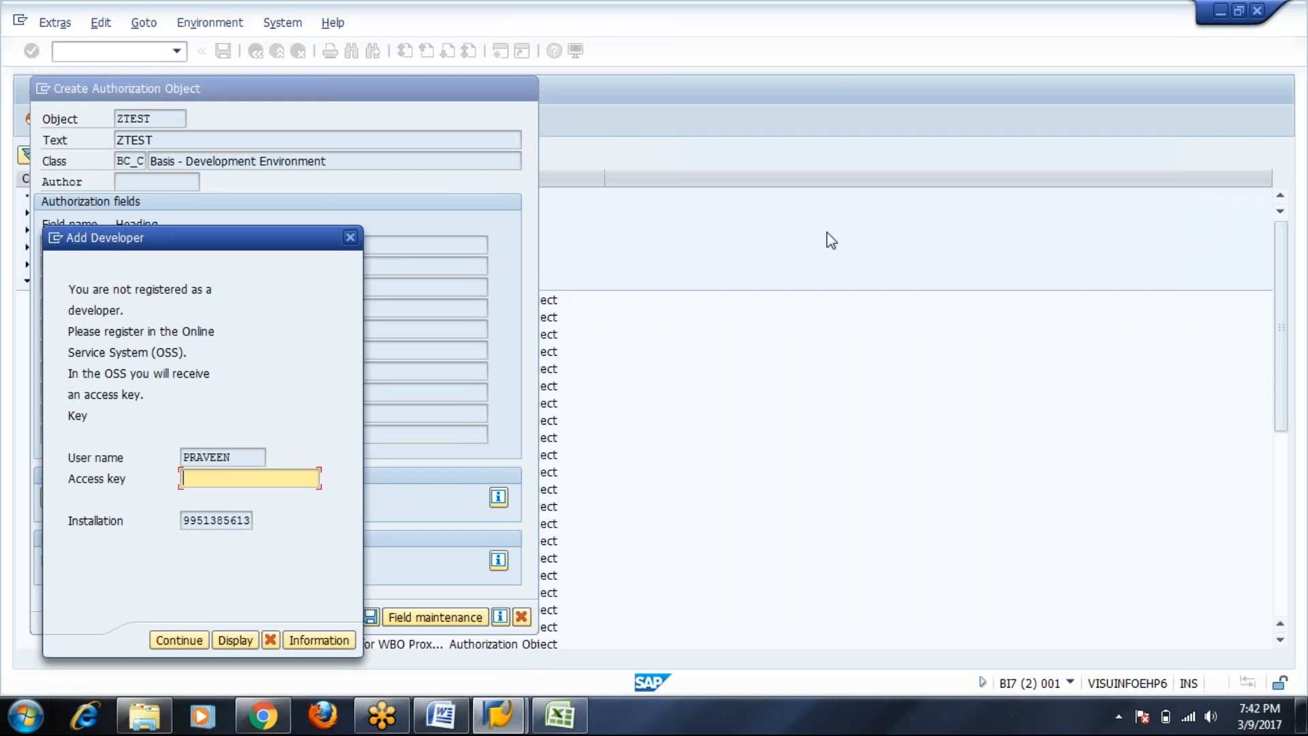
Step: Cancel the developer access key prompt, acknowledge the error, and abandon the creation of authorization object ZTEST
{"action": "left_click", "coordinate": [1088, 124]}
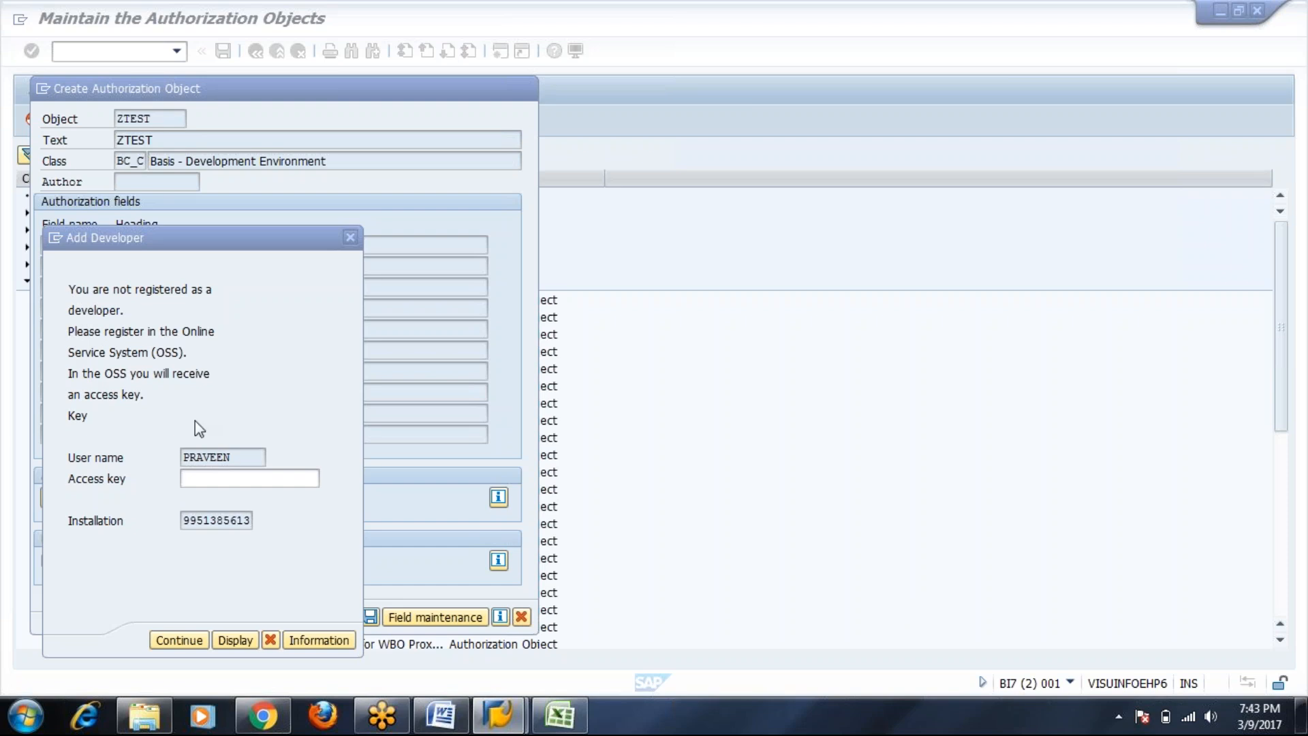
{"action": "left_click", "coordinate": [217, 479]}
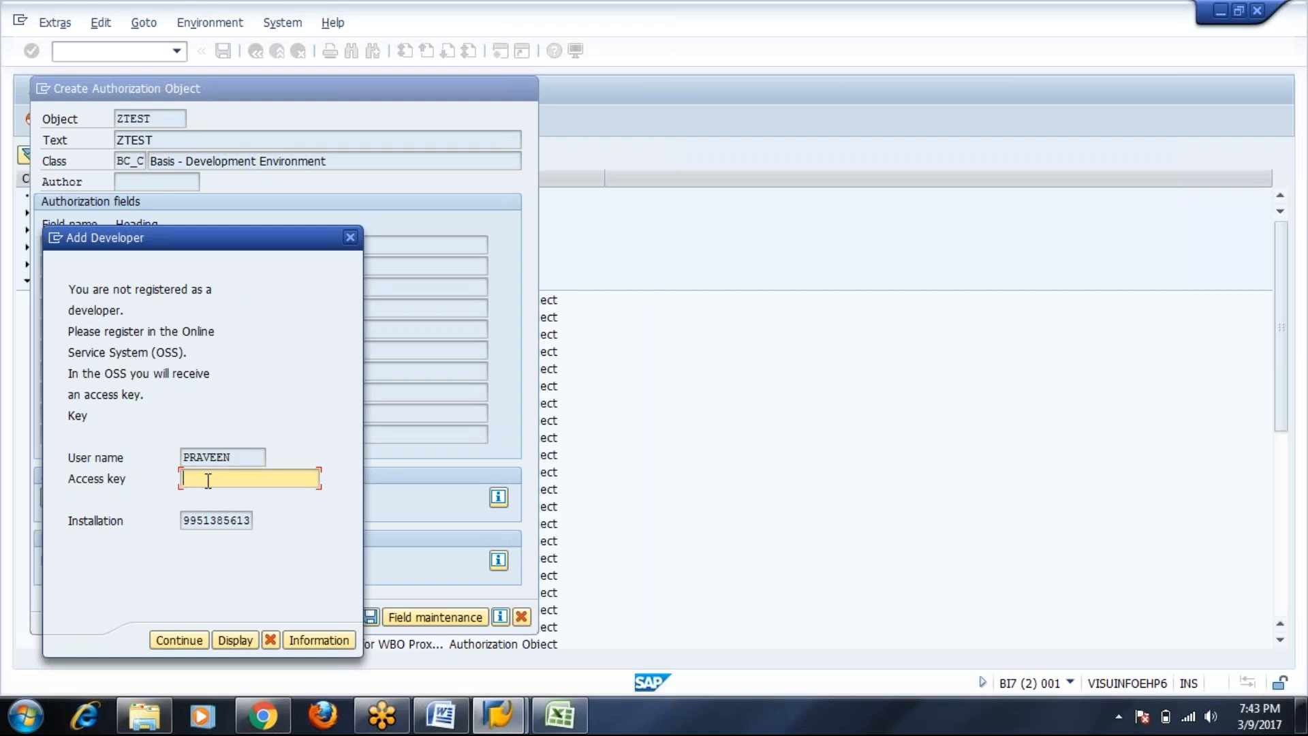
{"action": "left_click", "coordinate": [351, 238]}
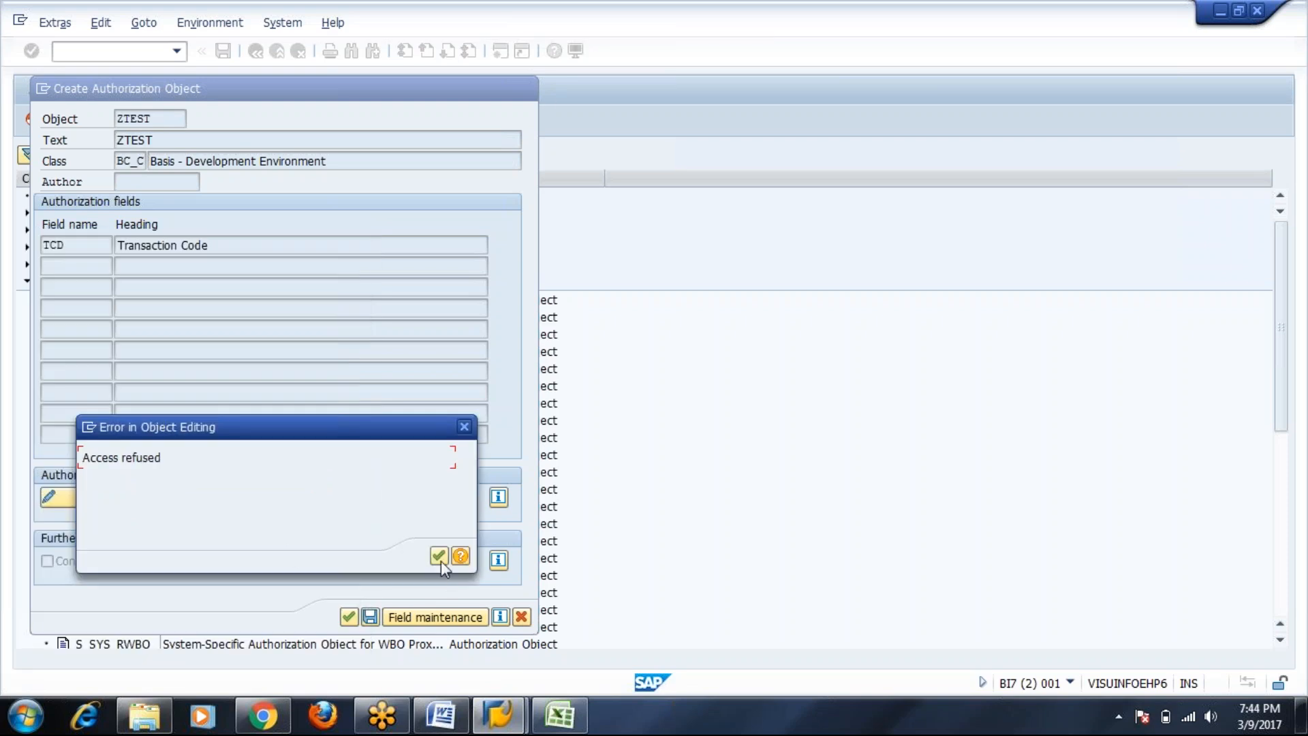
{"action": "left_click", "coordinate": [438, 556]}
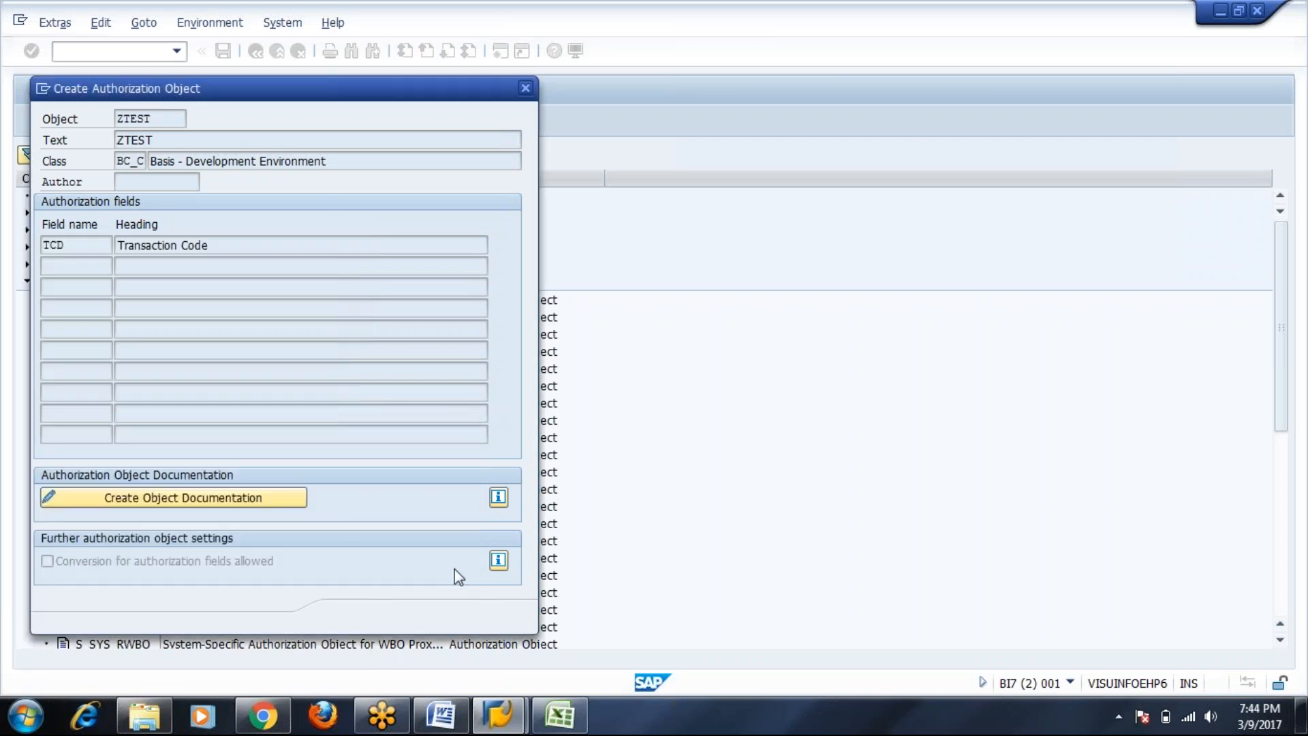
{"action": "left_click", "coordinate": [526, 89]}
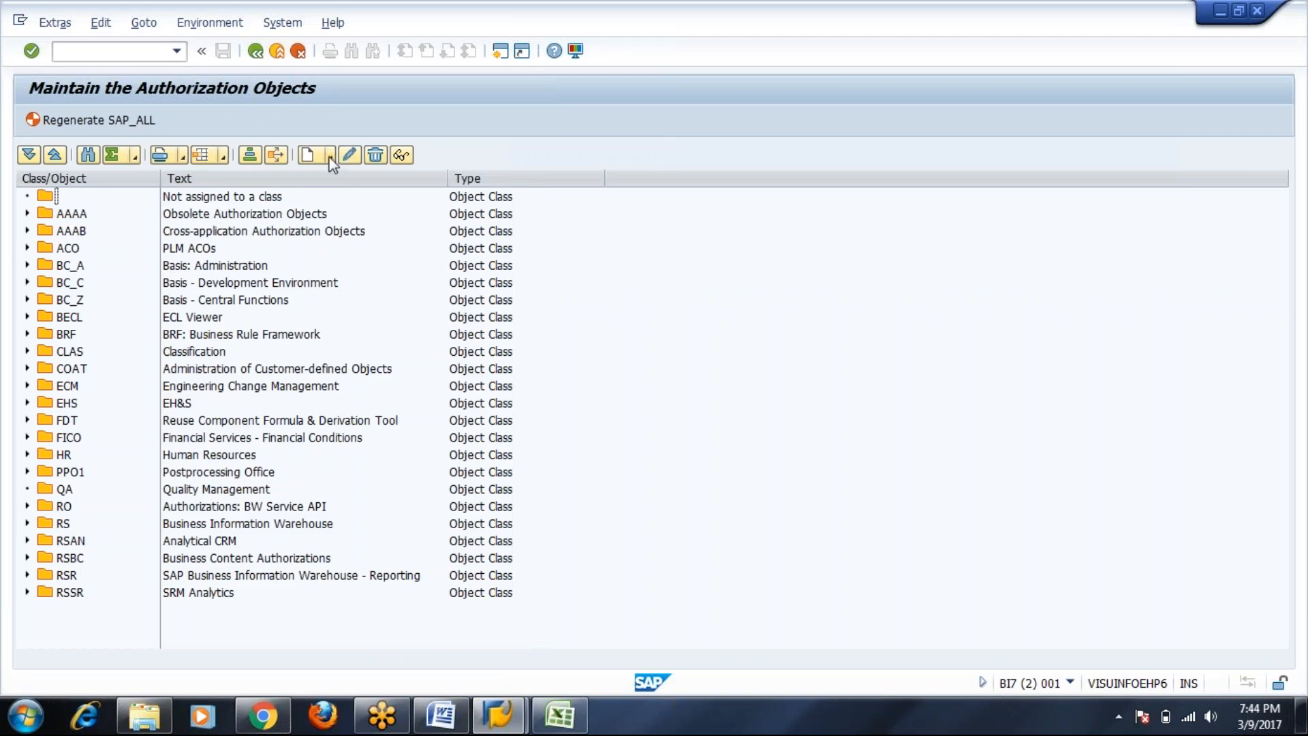
{"action": "left_click", "coordinate": [331, 156]}
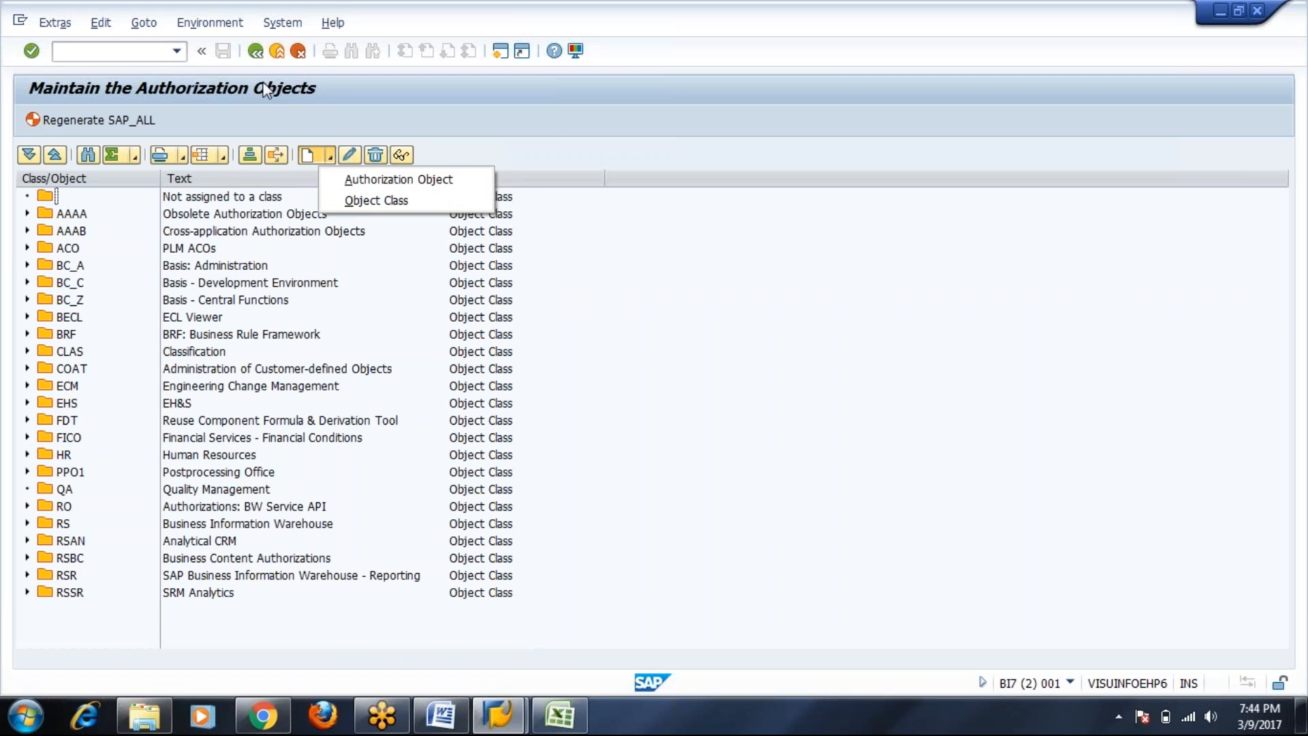
Step: Switch to the Implementation Tcodes document in Word and review its SU22, SU24 and SU25 entries, including the upgrade and first installation purposes
{"action": "left_click", "coordinate": [452, 724]}
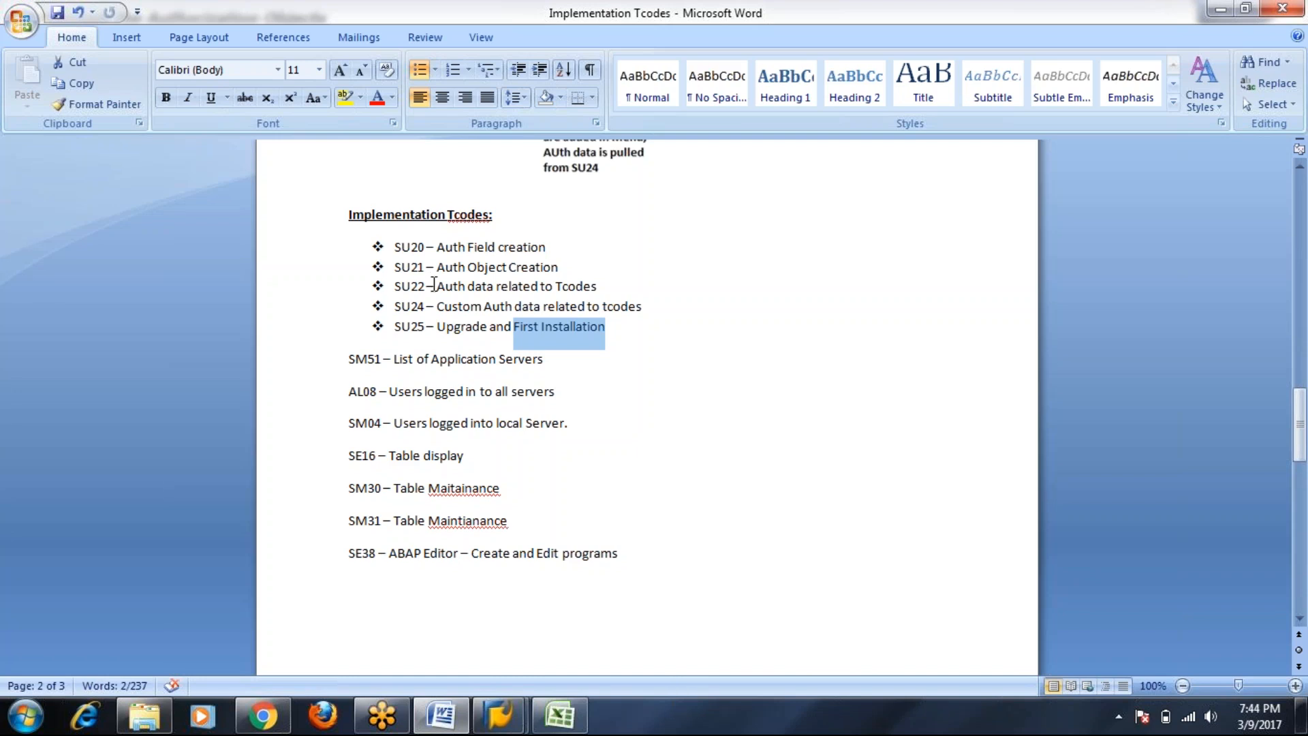
{"action": "double_click", "coordinate": [416, 287]}
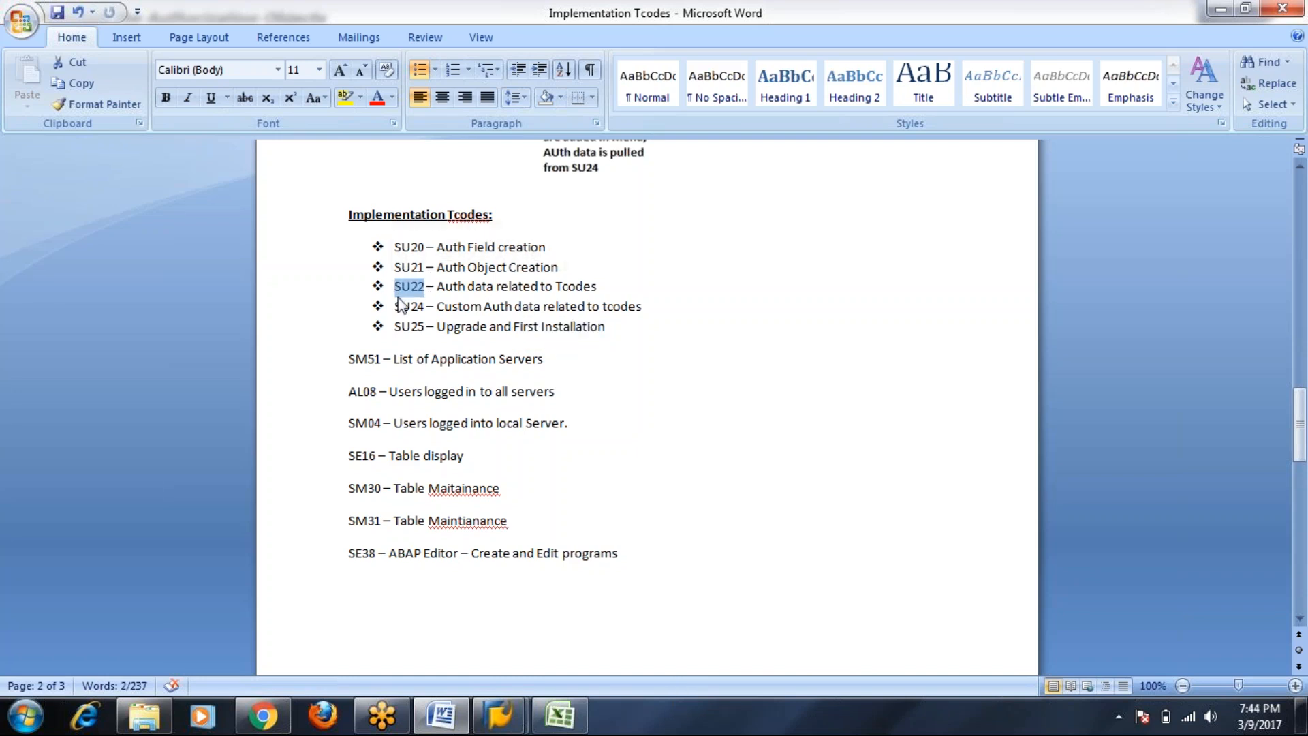
{"action": "double_click", "coordinate": [410, 306]}
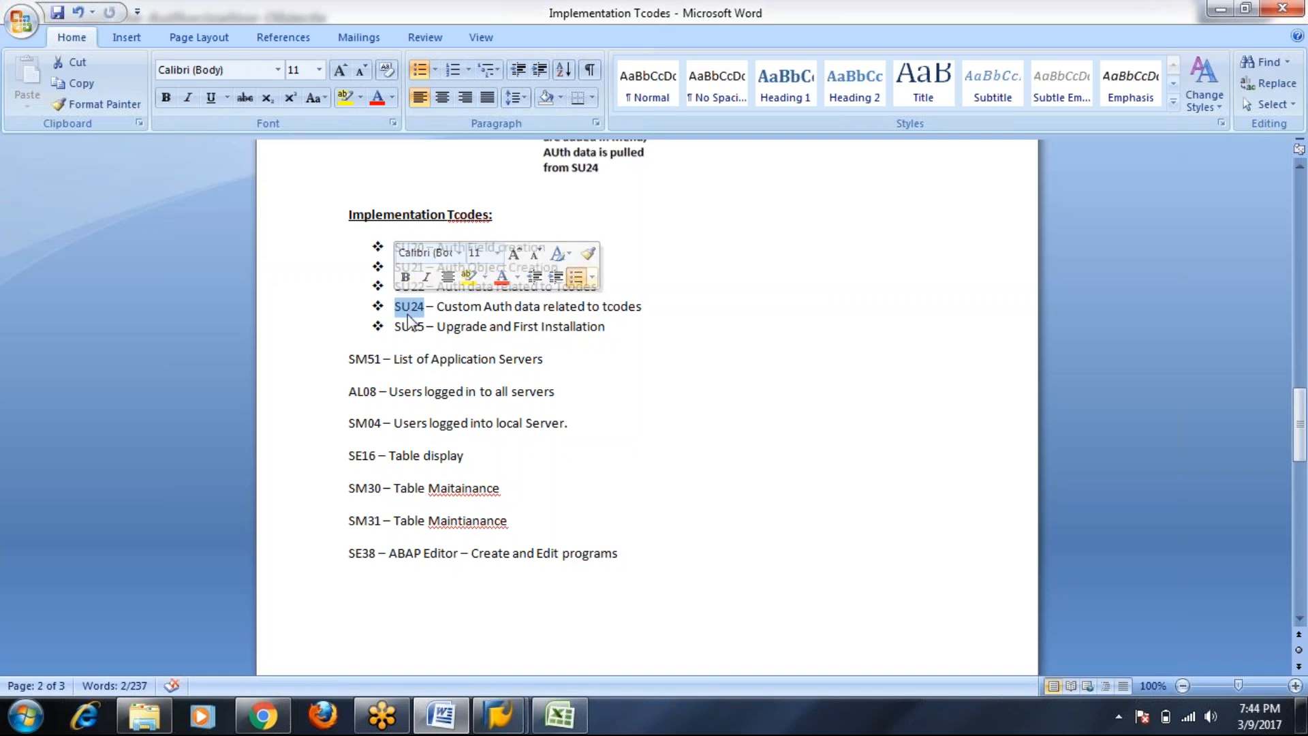
{"action": "left_click", "coordinate": [634, 456]}
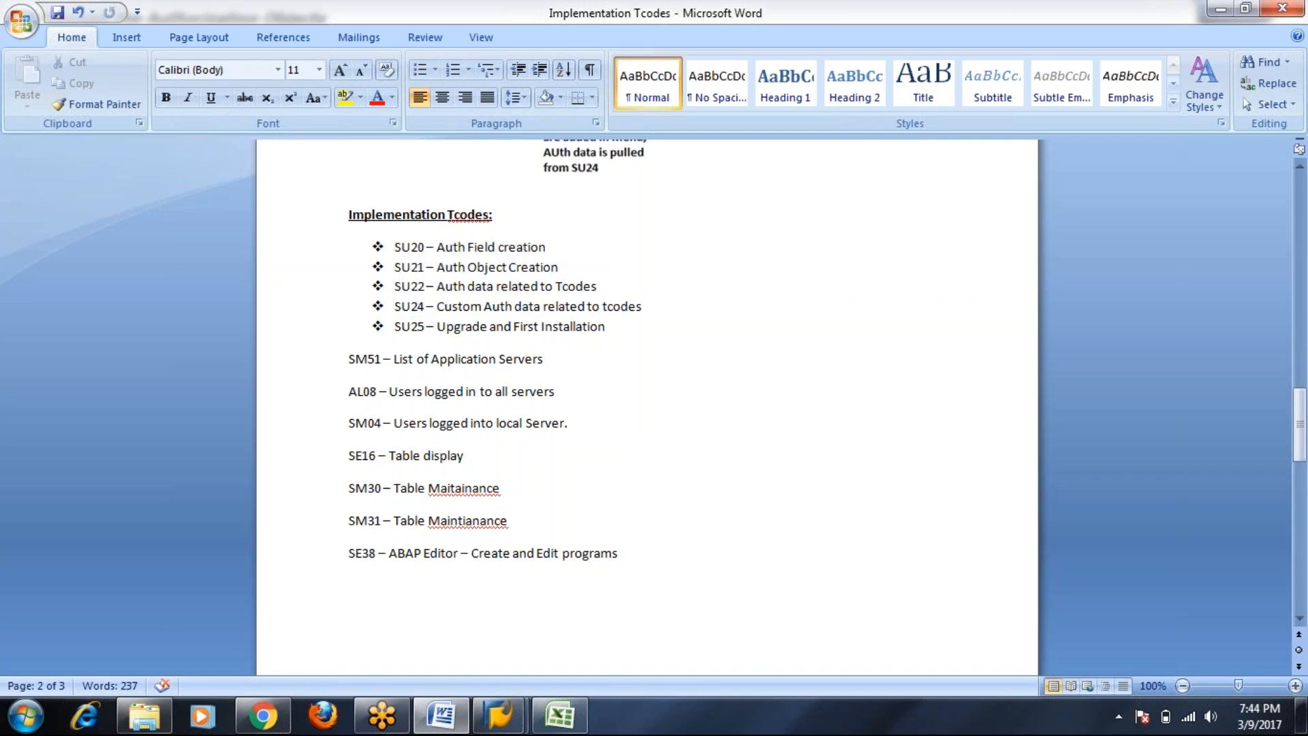
{"action": "scroll", "coordinate": [634, 456], "scroll_direction": "down", "scroll_amount": 2}
{"action": "scroll", "coordinate": [418, 454], "scroll_direction": "down", "scroll_amount": 3}
{"action": "scroll", "coordinate": [417, 454], "scroll_direction": "up", "scroll_amount": 7}
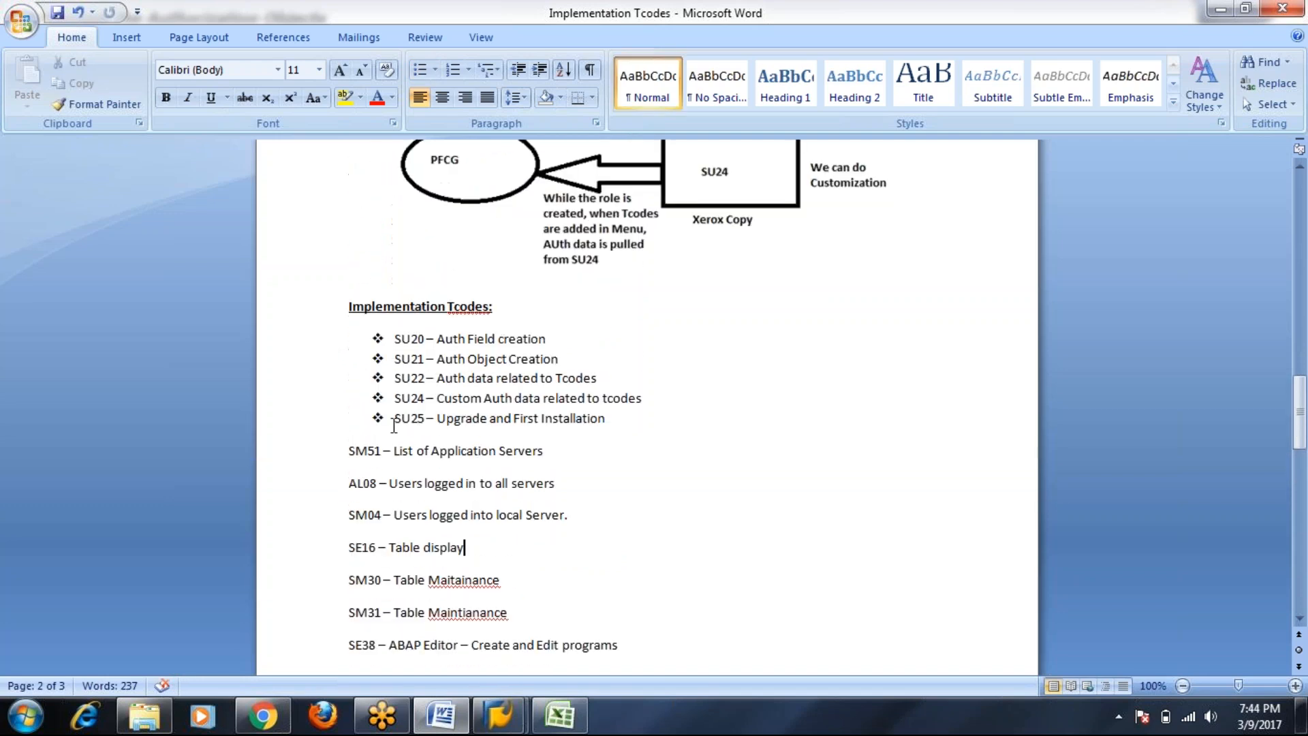
{"action": "left_click_drag", "start_coordinate": [396, 417], "coordinate": [613, 418]}
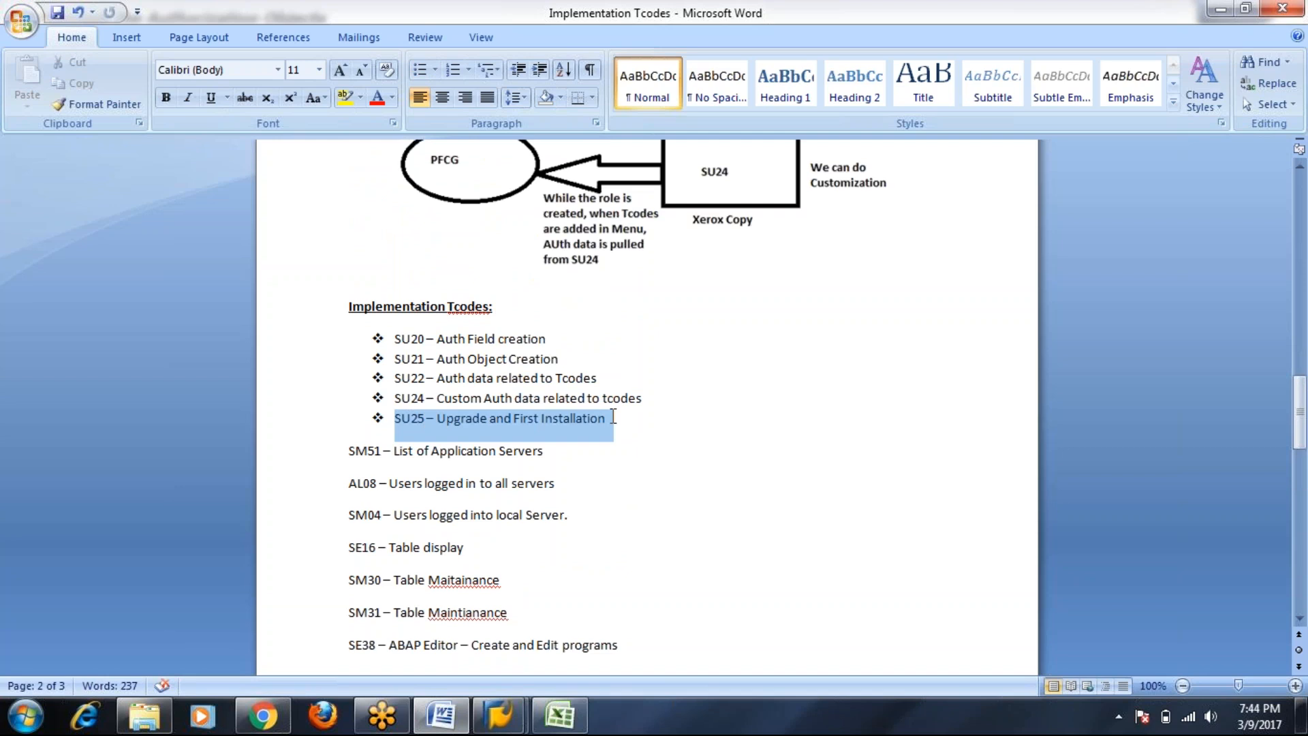
{"action": "left_click", "coordinate": [675, 586]}
{"action": "scroll", "coordinate": [675, 585], "scroll_direction": "down", "scroll_amount": 11}
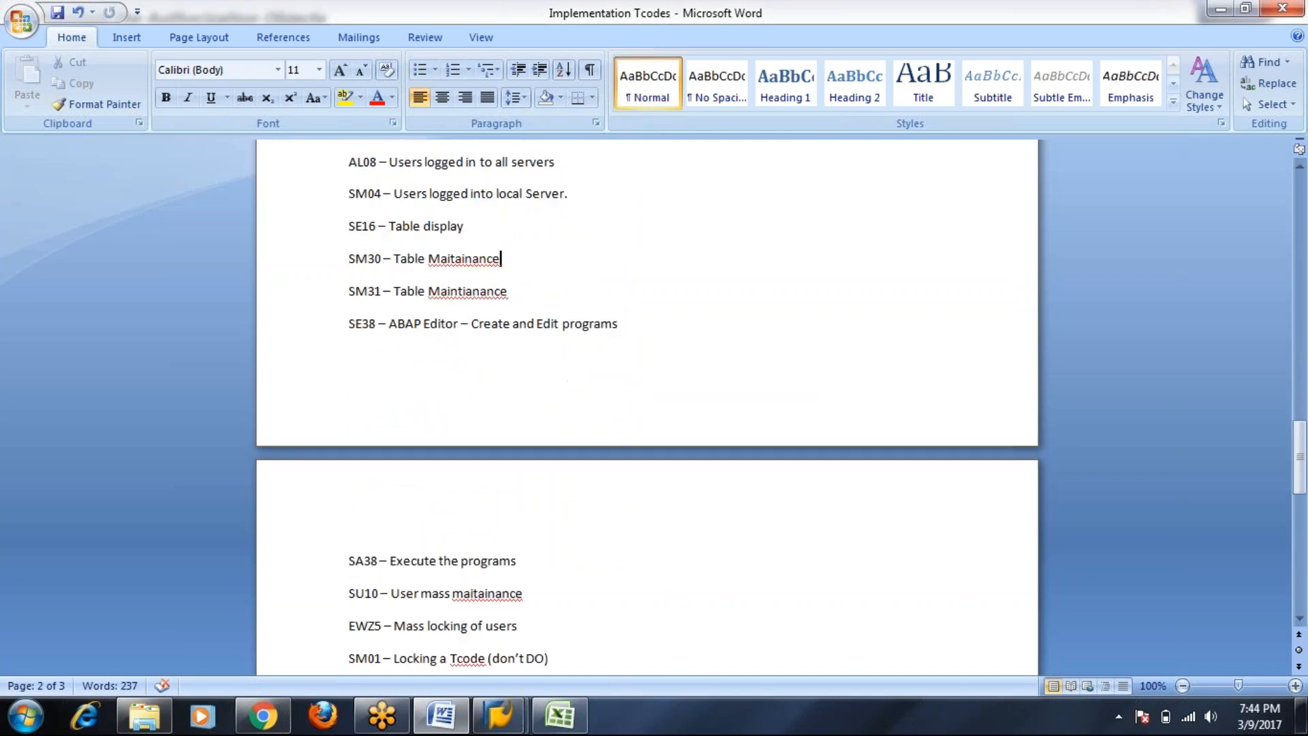
{"action": "scroll", "coordinate": [501, 579], "scroll_direction": "up", "scroll_amount": 11}
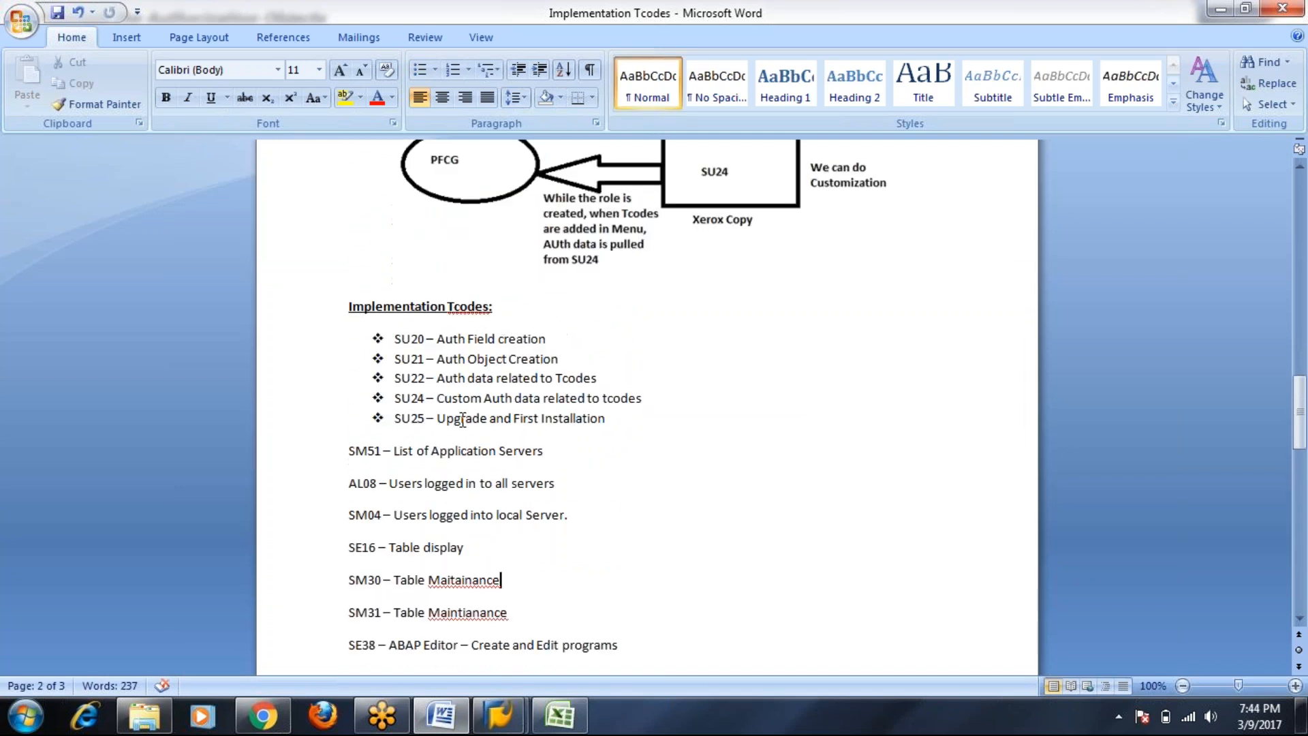
{"action": "left_click_drag", "start_coordinate": [513, 418], "coordinate": [599, 423]}
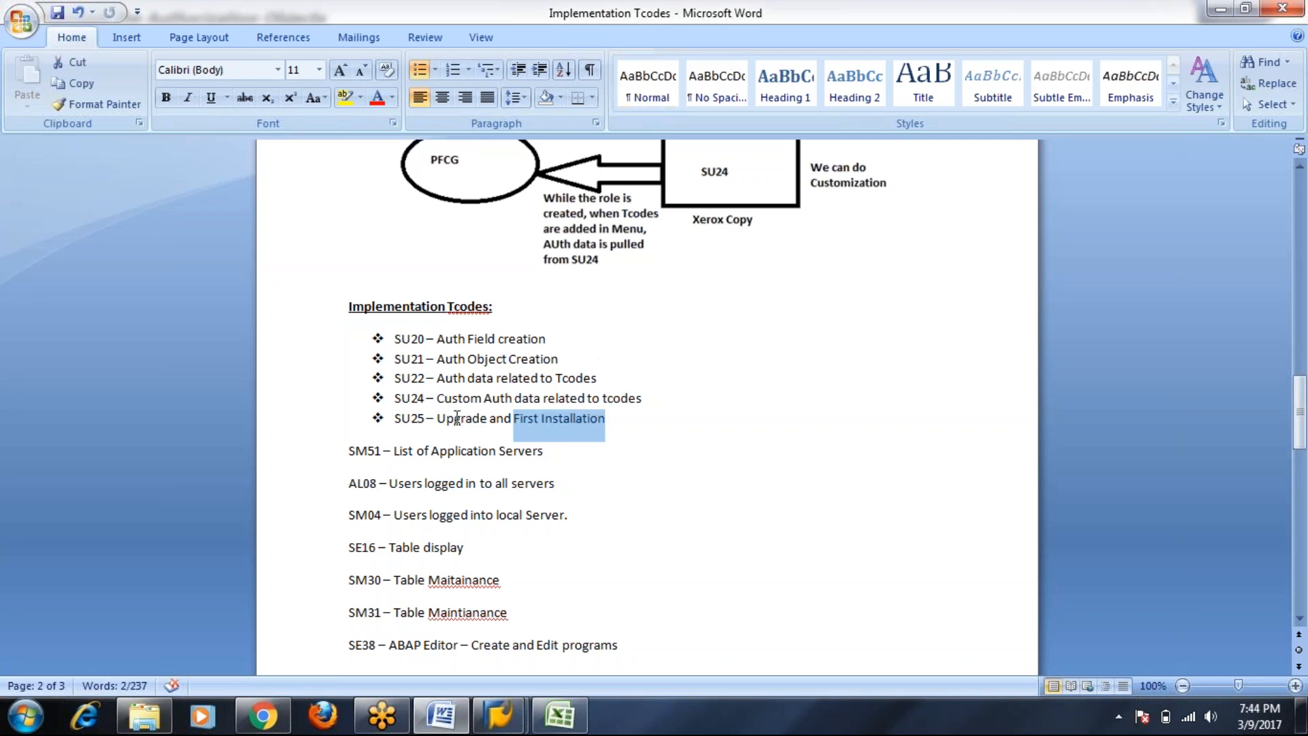
{"action": "double_click", "coordinate": [458, 419]}
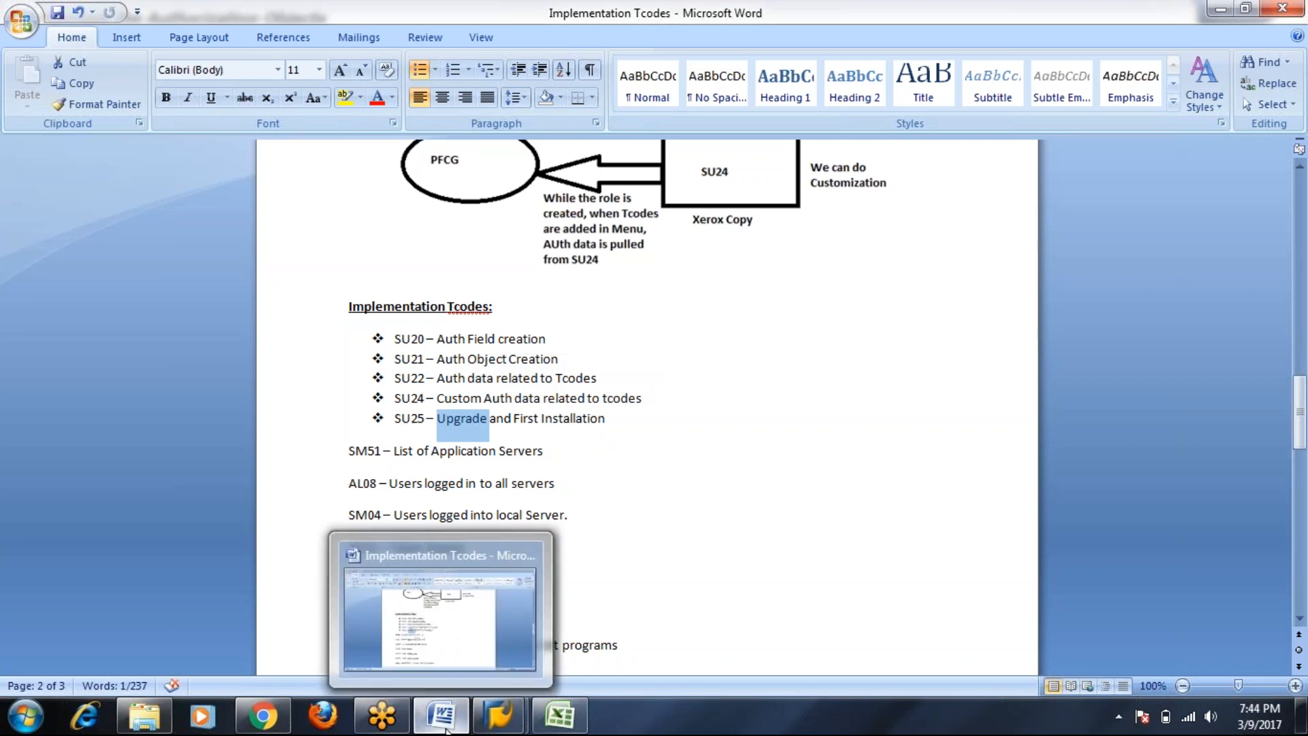
Step: Look back through the Implementation Tcodes document up to the project types and the Implementation Phase section at its beginning
{"action": "left_click", "coordinate": [446, 730]}
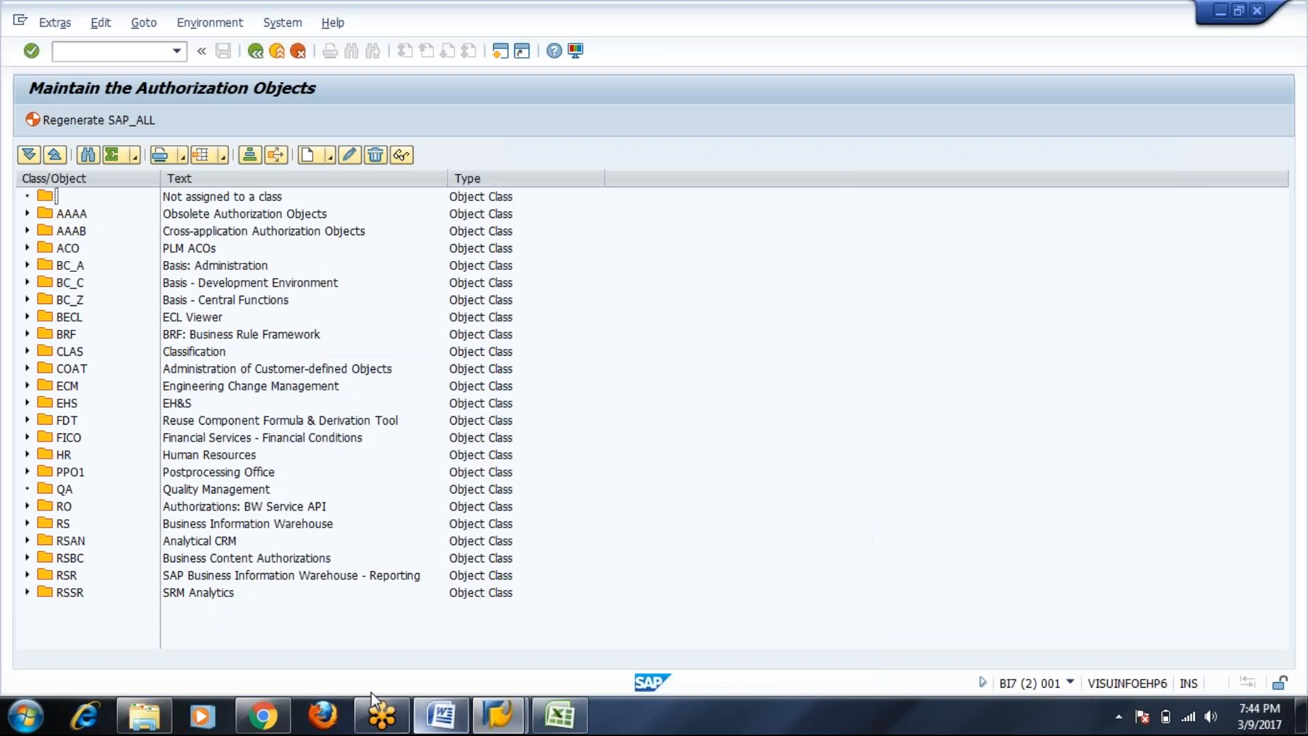
{"action": "left_click", "coordinate": [441, 715]}
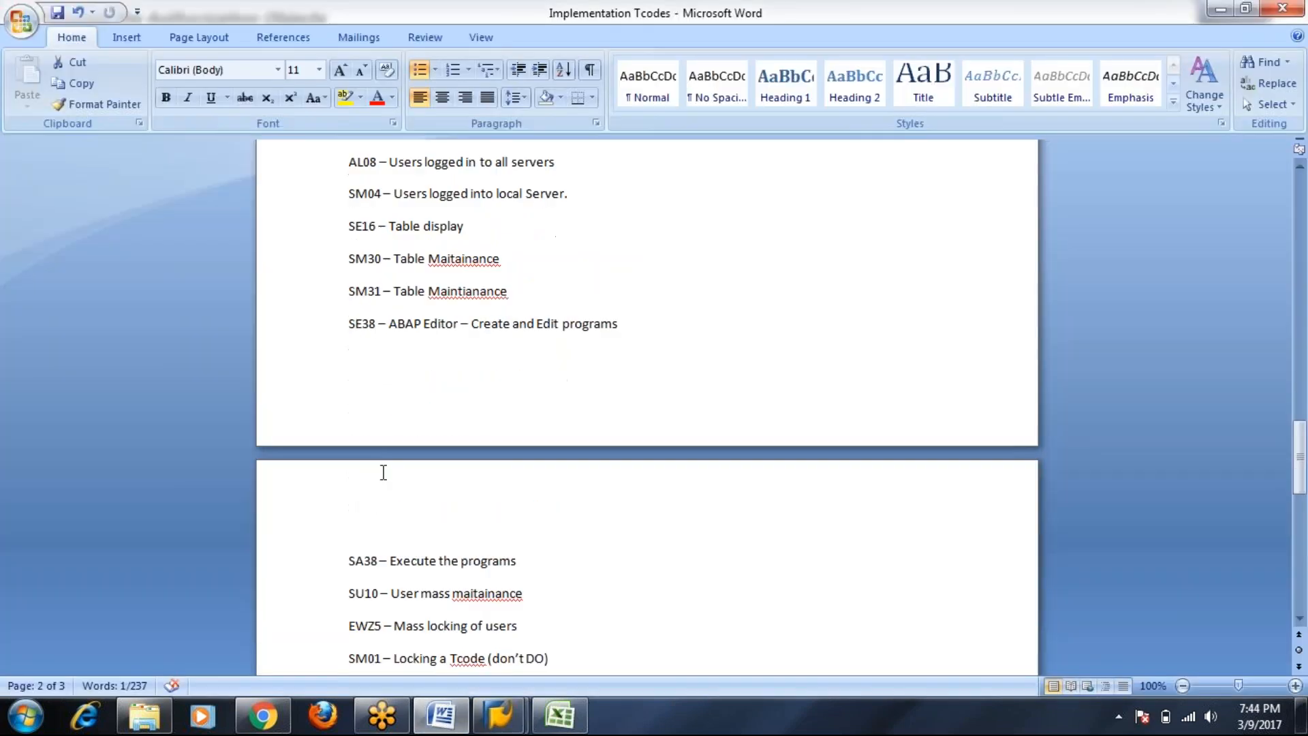
{"action": "scroll", "coordinate": [383, 472], "scroll_direction": "down", "scroll_amount": 1}
{"action": "scroll", "coordinate": [380, 469], "scroll_direction": "up", "scroll_amount": 13}
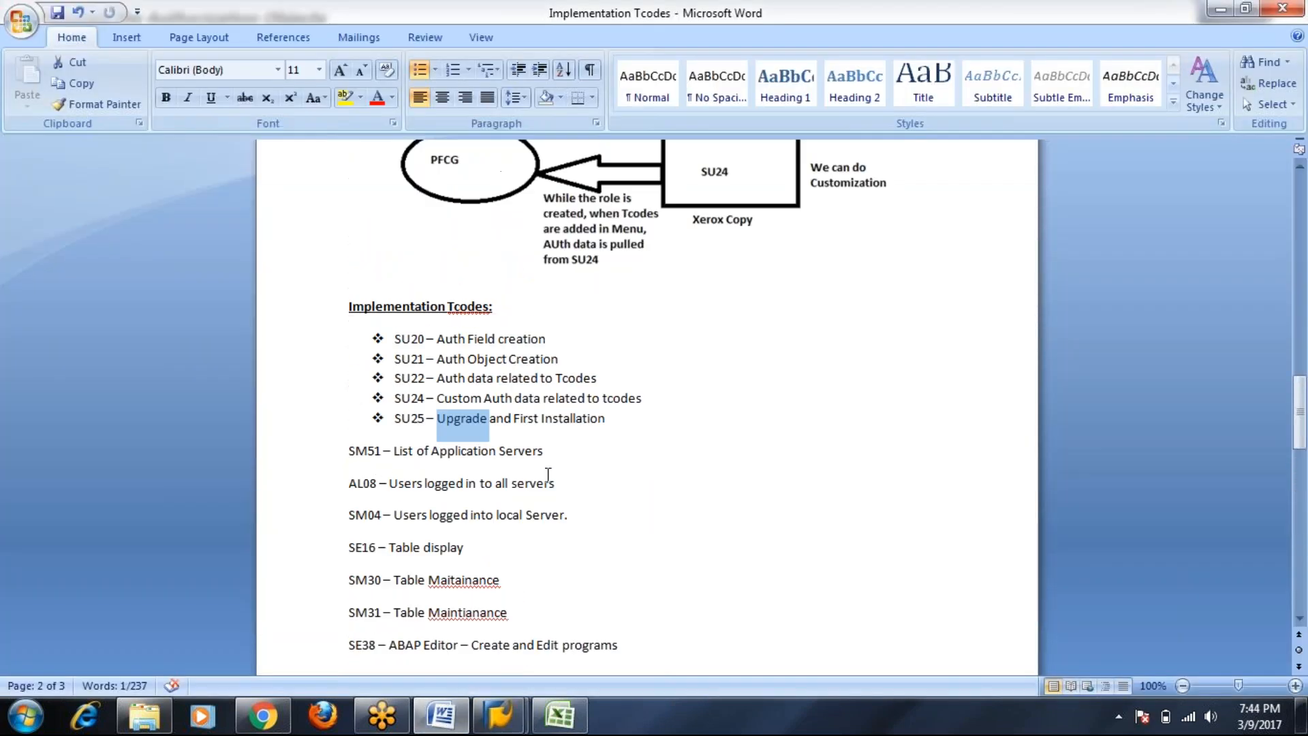
{"action": "scroll", "coordinate": [572, 513], "scroll_direction": "up", "scroll_amount": 2}
{"action": "scroll", "coordinate": [572, 513], "scroll_direction": "up", "scroll_amount": 14}
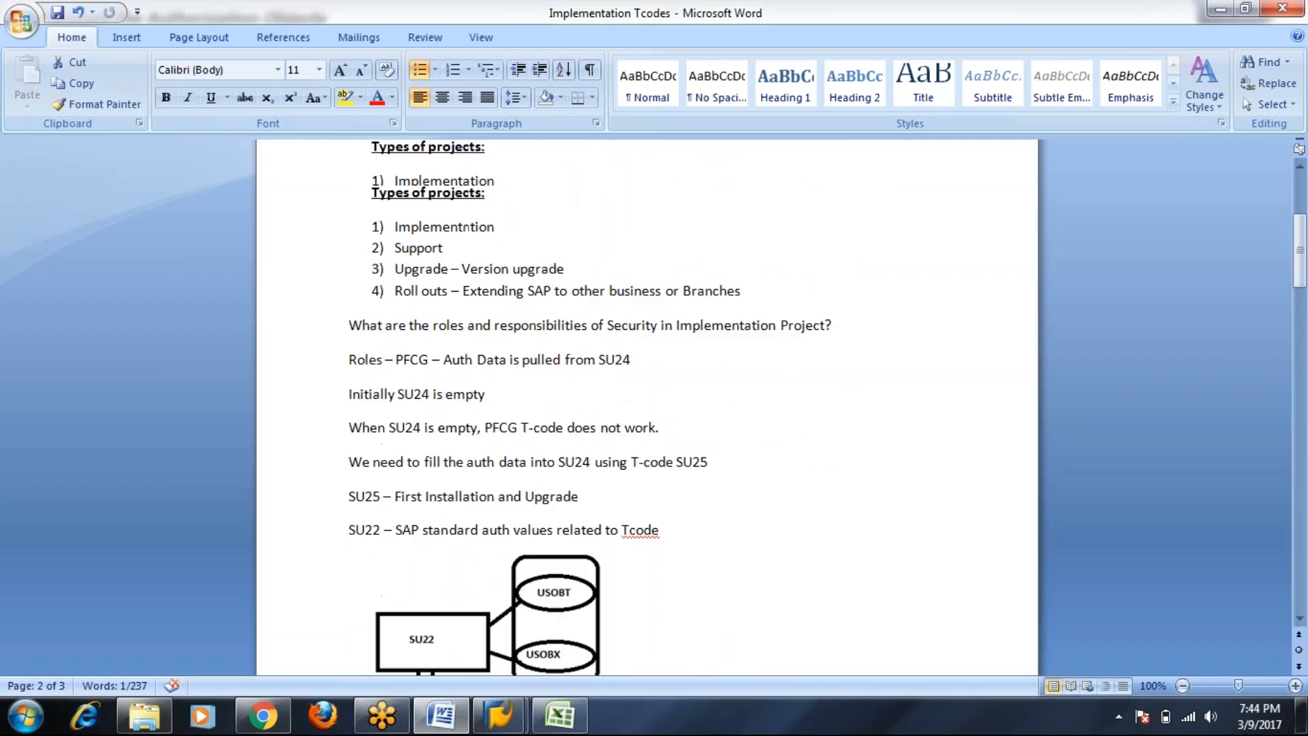
{"action": "scroll", "coordinate": [573, 514], "scroll_direction": "up", "scroll_amount": 2}
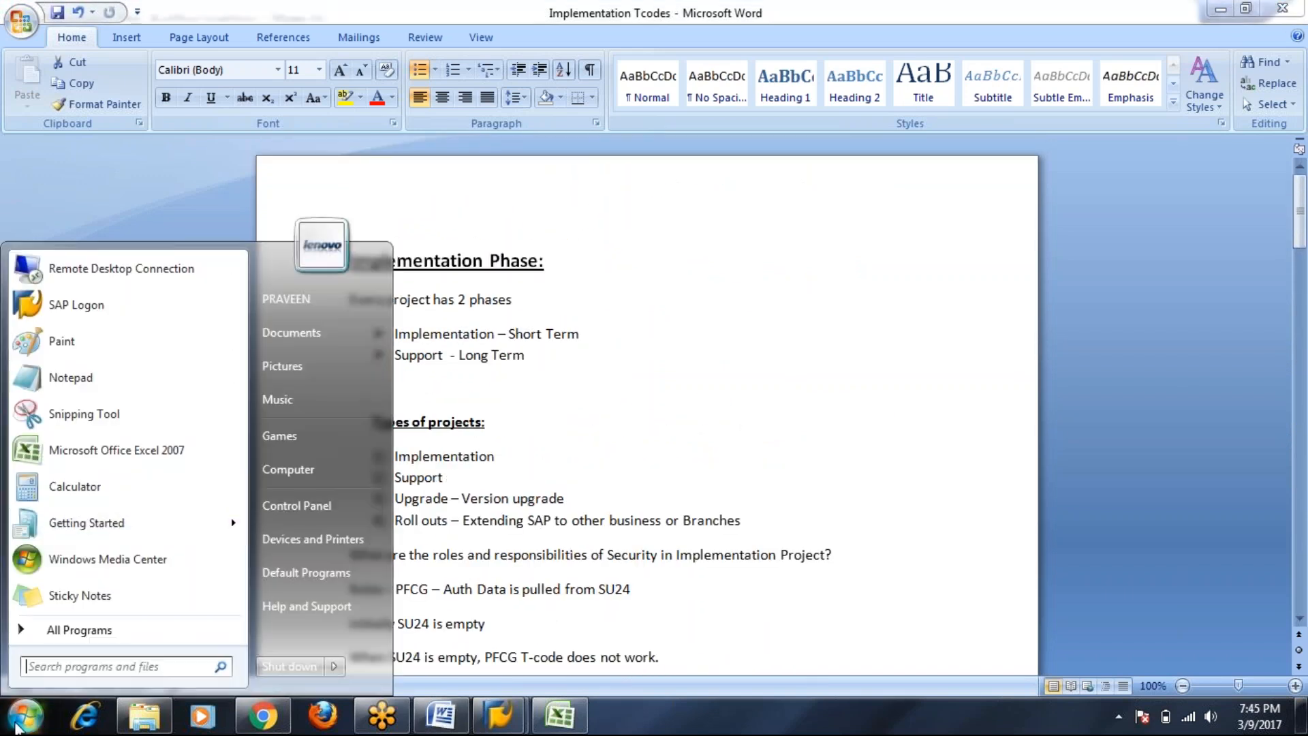
Step: Open Paint and draw a rectangle about 412 × 288 px, divided into two columns by a vertical line near its middle
{"action": "left_click", "coordinate": [93, 349]}
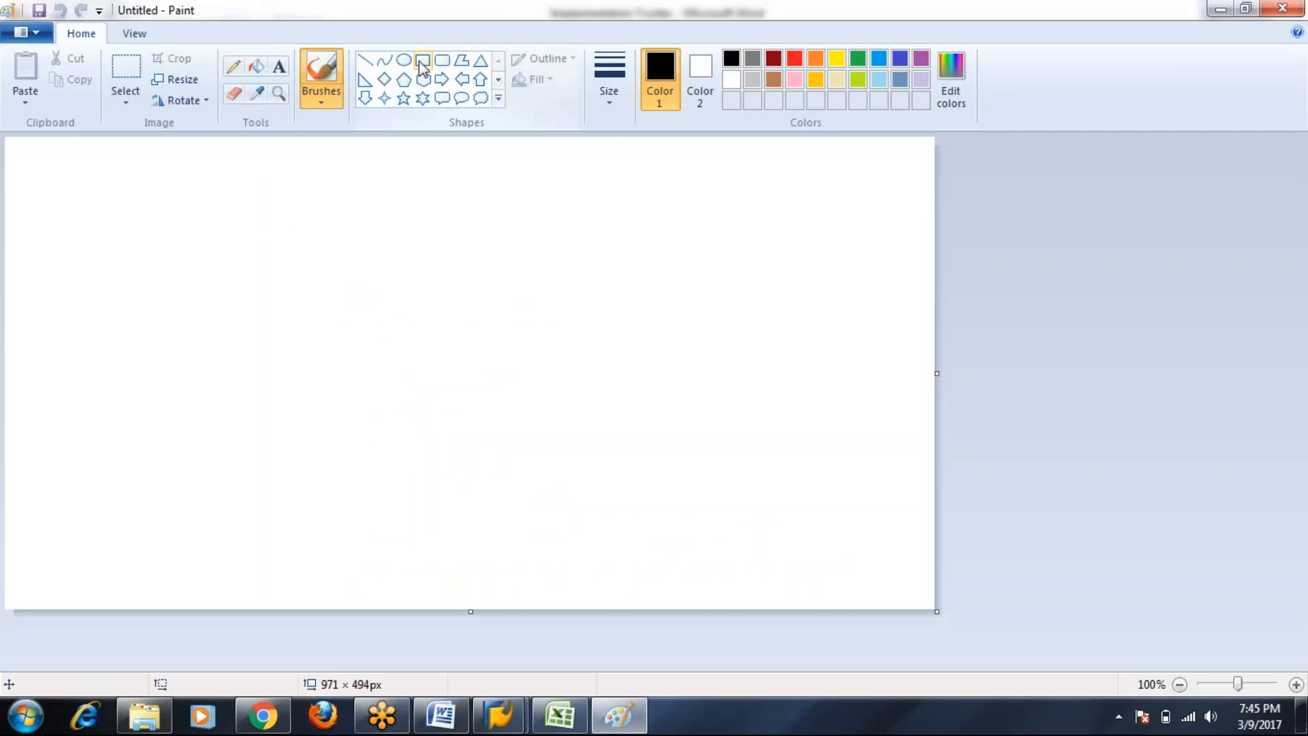
{"action": "left_click", "coordinate": [422, 62]}
{"action": "left_click_drag", "start_coordinate": [126, 243], "coordinate": [522, 517]}
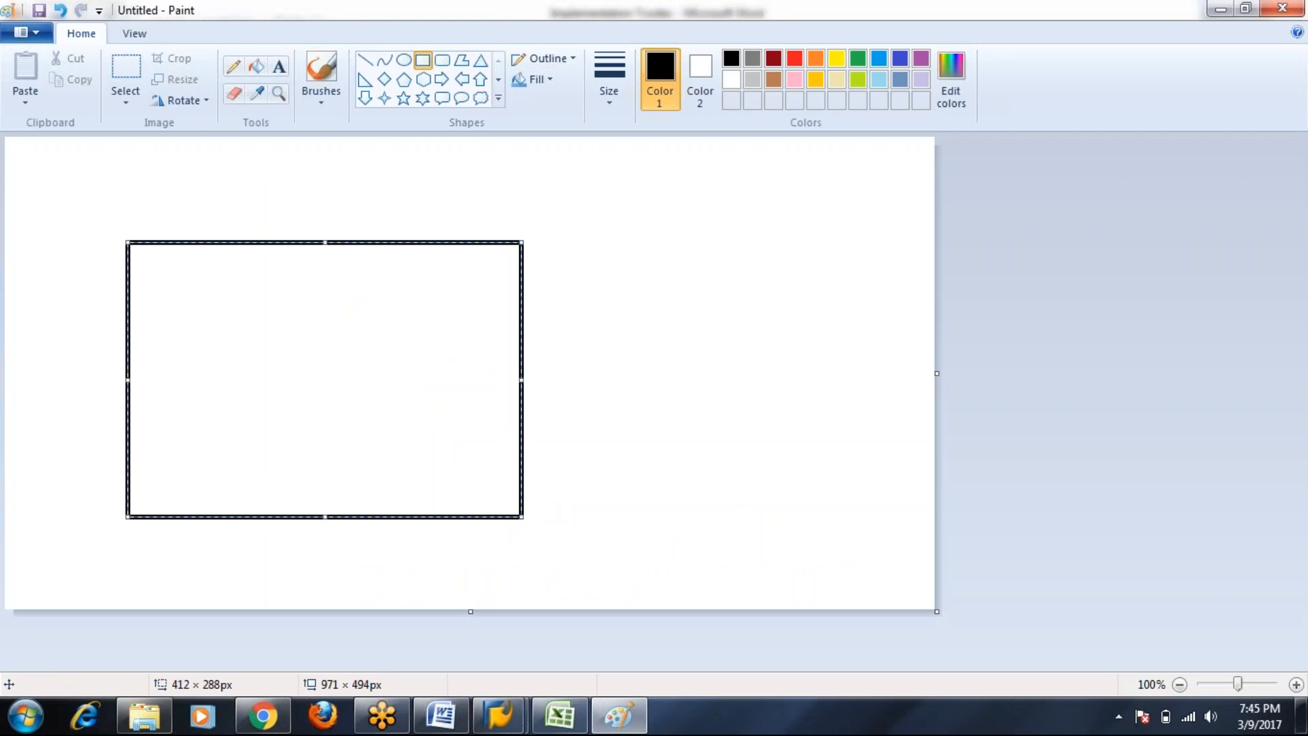
{"action": "left_click", "coordinate": [368, 65]}
{"action": "left_click_drag", "start_coordinate": [307, 243], "coordinate": [307, 520]}
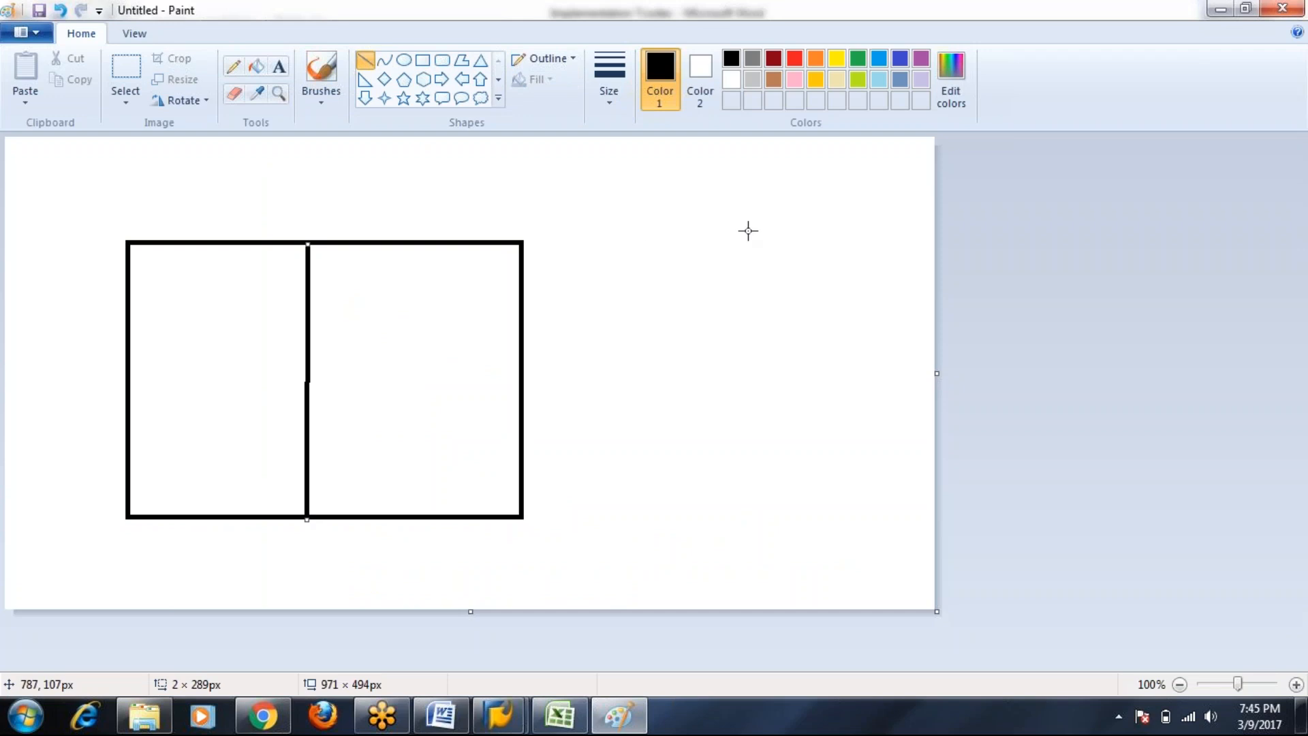
Step: Draw a second, smaller rectangle beside the first and split it into two columns with a vertical line about 273 px high
{"action": "left_click", "coordinate": [422, 60]}
{"action": "mouse_move", "coordinate": [618, 242]}
{"action": "left_mouse_down"}
{"action": "mouse_move", "coordinate": [797, 507]}
{"action": "mouse_move", "coordinate": [891, 492]}
{"action": "mouse_move", "coordinate": [914, 505]}
{"action": "left_mouse_up"}
{"action": "left_click", "coordinate": [365, 59]}
{"action": "left_click_drag", "start_coordinate": [772, 242], "coordinate": [771, 504]}
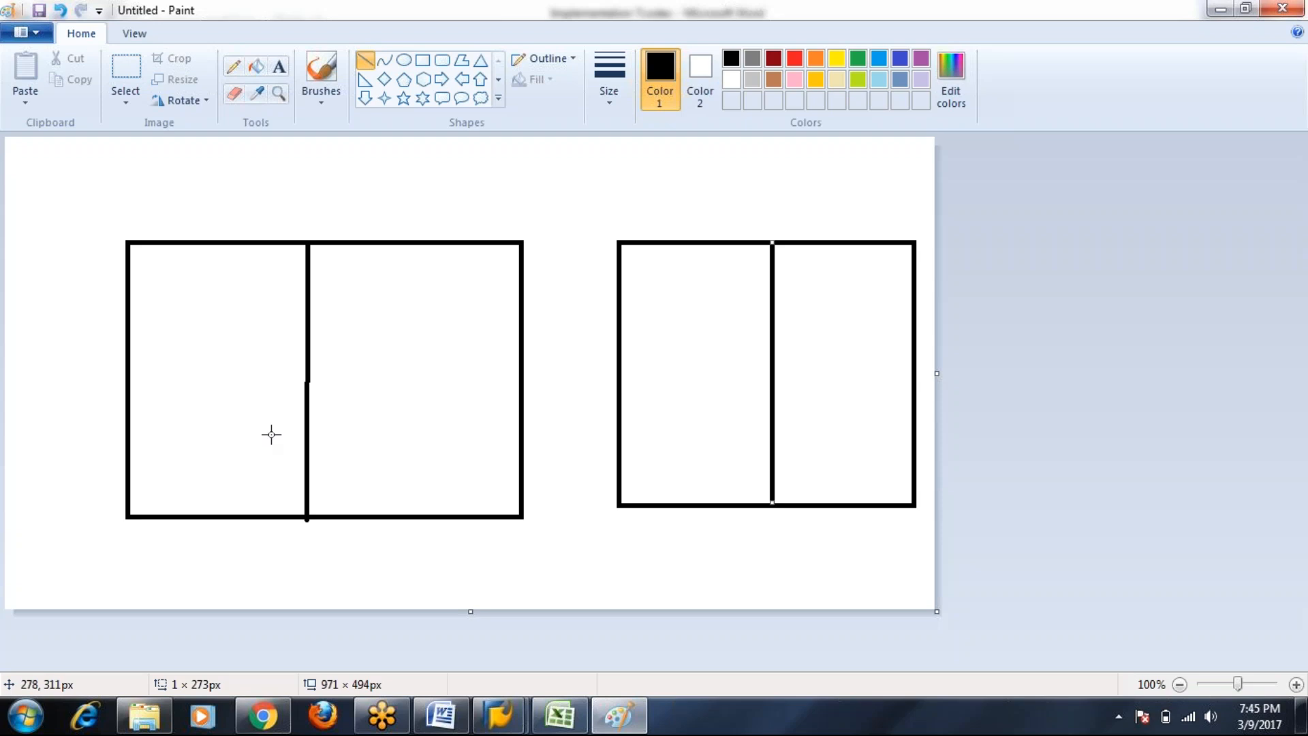
Step: Label the first column of the larger rectangle SU22 and add the entry "SE16 - S_TABU_DIS" beneath it
{"action": "left_click", "coordinate": [278, 68]}
{"action": "left_click", "coordinate": [161, 280]}
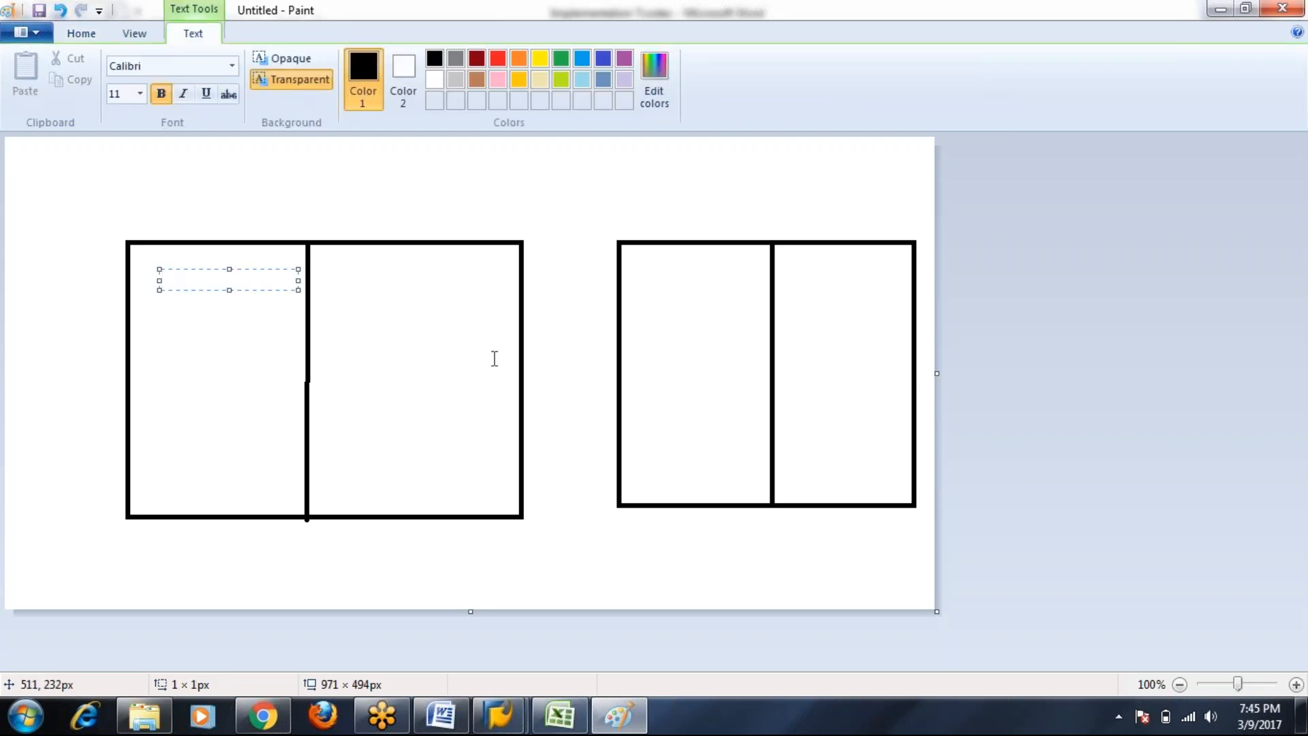
{"action": "type", "text": "SU22"}
{"action": "left_click", "coordinate": [163, 318]}
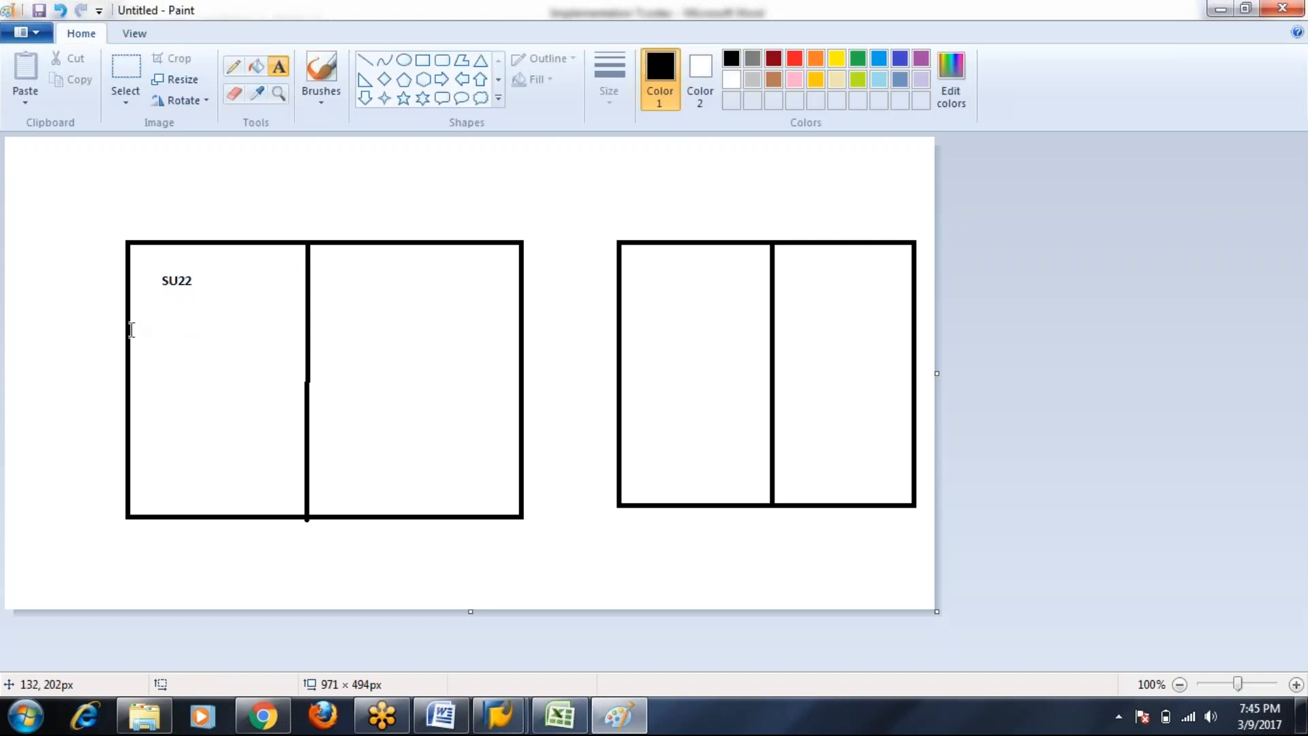
{"action": "left_click", "coordinate": [145, 317]}
{"action": "type", "text": "Se16"}
{"action": "key", "text": "BackSpace"}
{"action": "key", "text": "BackSpace"}
{"action": "key", "text": "BackSpace"}
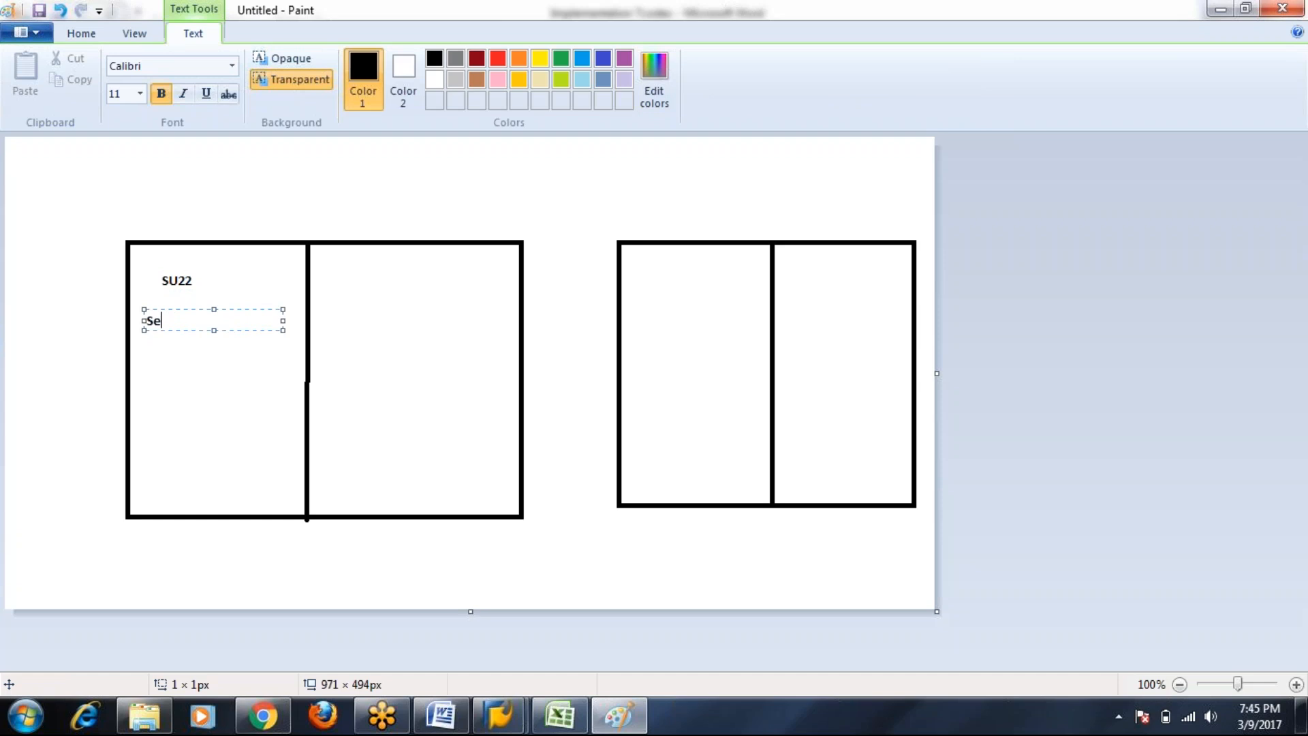
{"action": "type", "text": "E16 - S_TABU_DIS"}
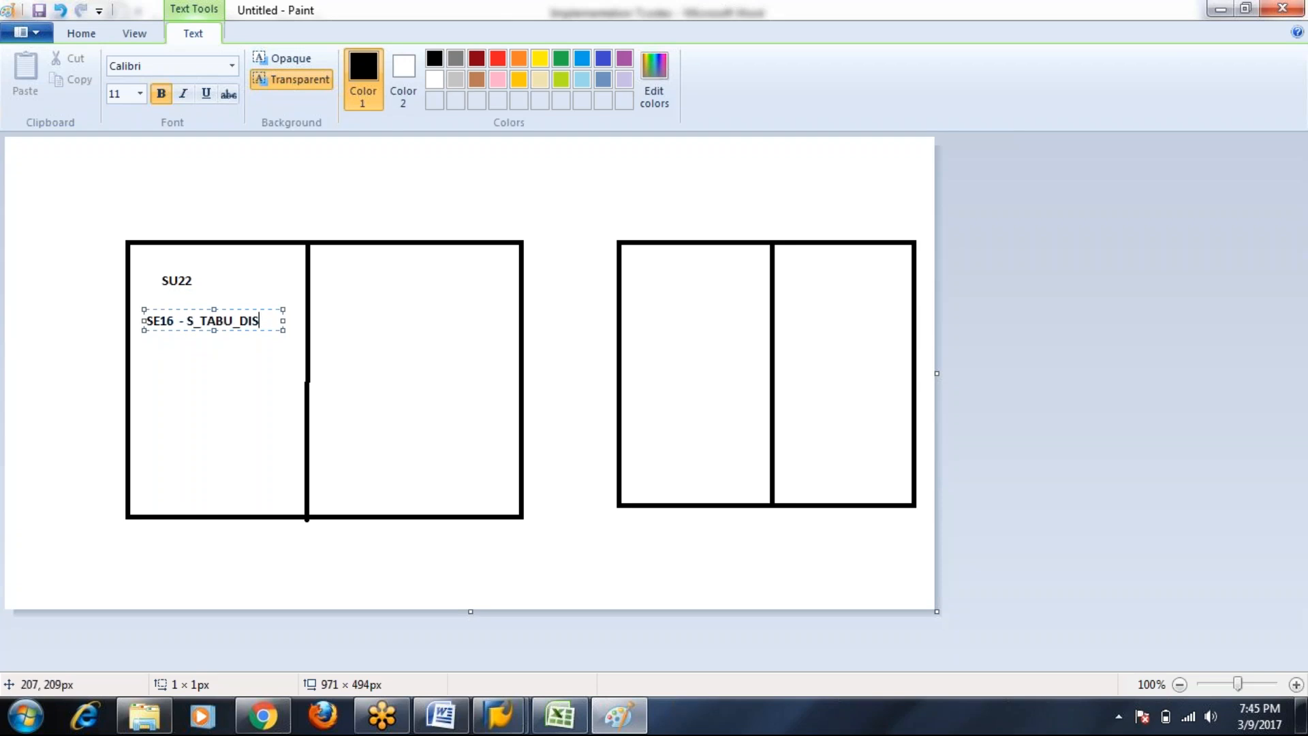
Step: Label the second column of the larger rectangle SU24 and place an empty text box beneath the label
{"action": "left_click", "coordinate": [366, 372]}
{"action": "left_click", "coordinate": [346, 276]}
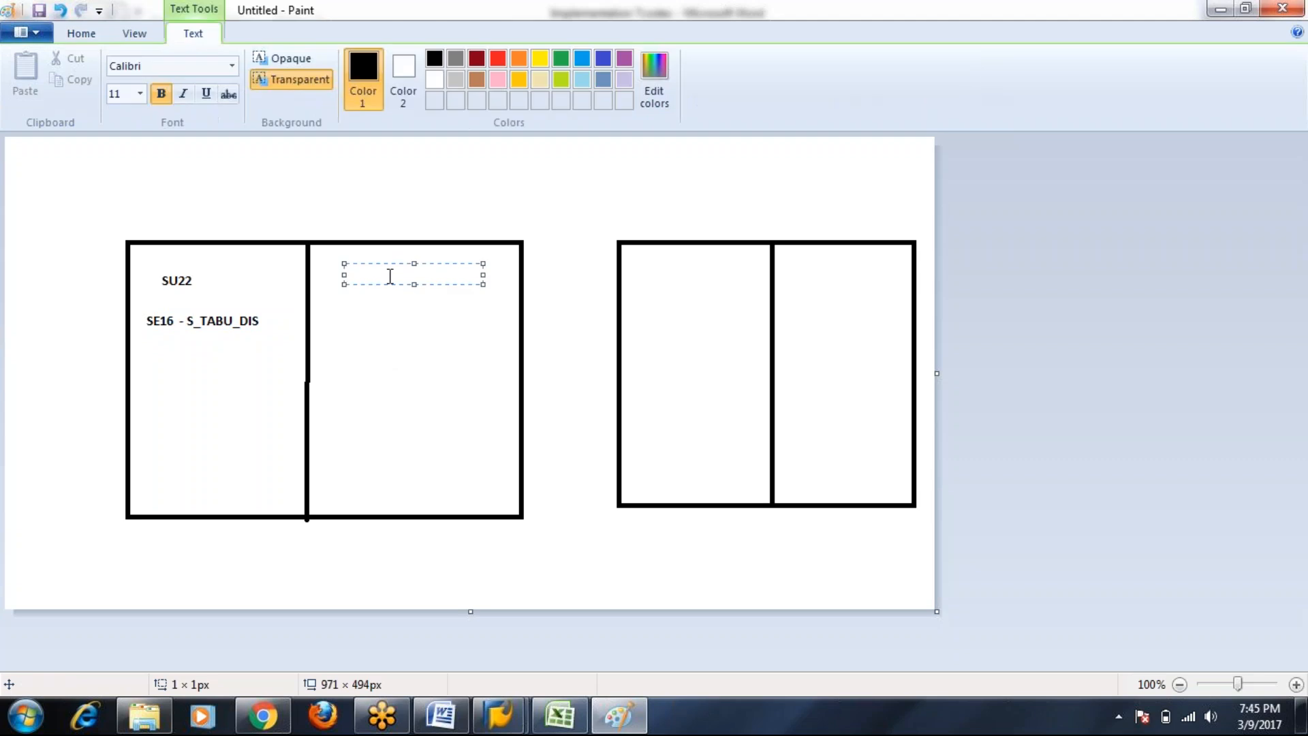
{"action": "type", "text": "SU24"}
{"action": "left_click", "coordinate": [333, 323]}
{"action": "left_click", "coordinate": [333, 314]}
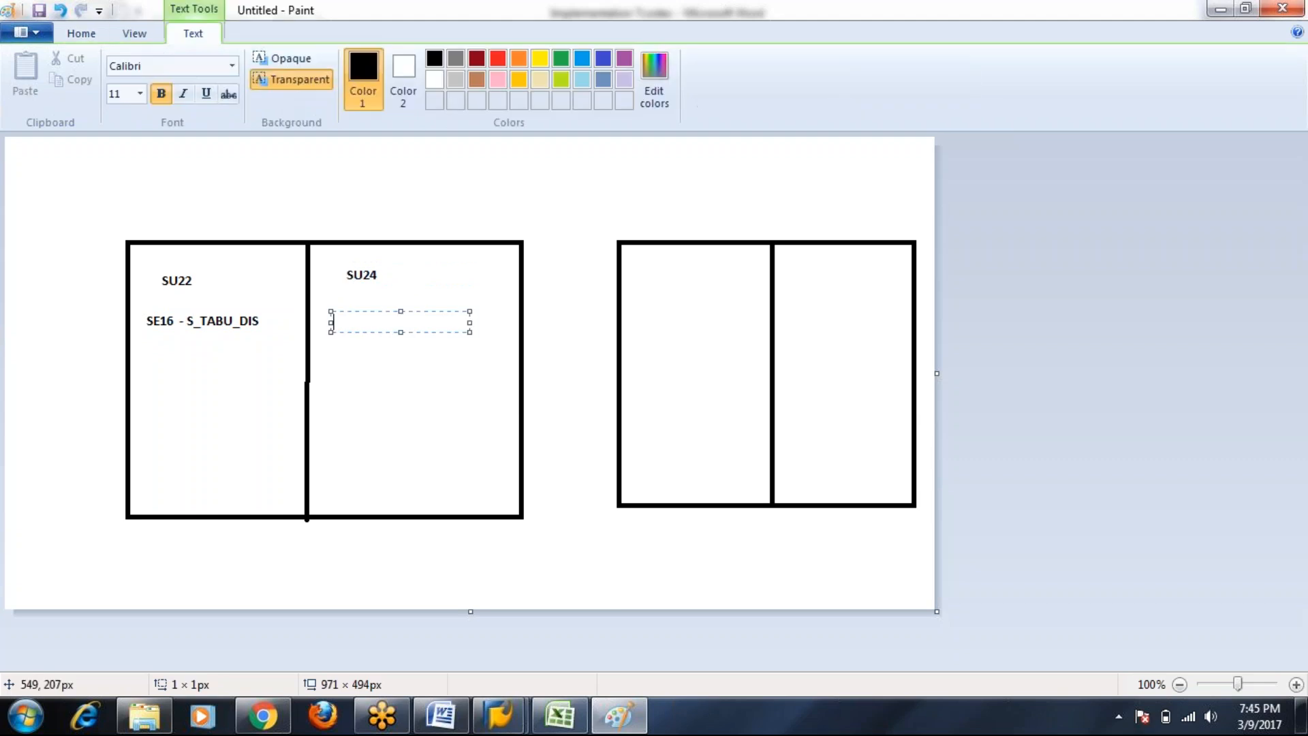
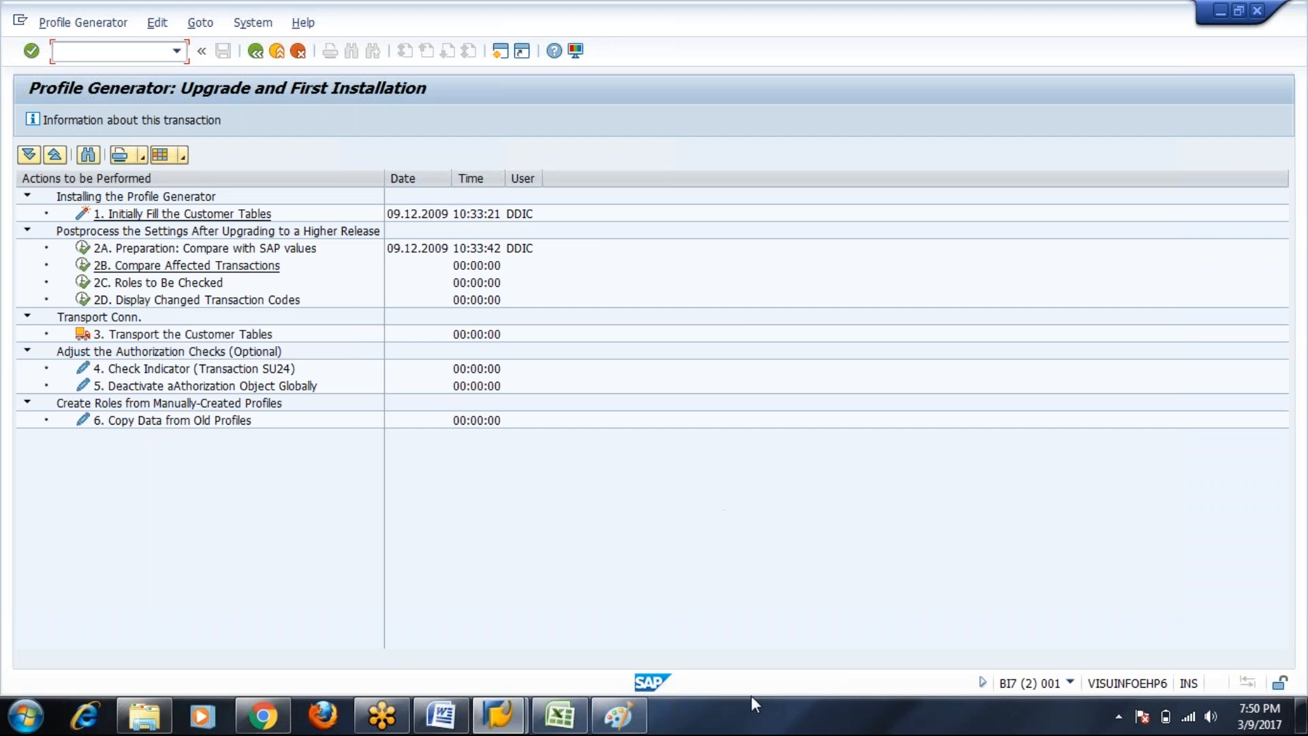
Step: Return to the Paint diagram and add S_TABU_NAM below Z_TABU_DIS in the SU24 column of the ECC 7 rectangle
{"action": "key", "text": "alt+Tab"}
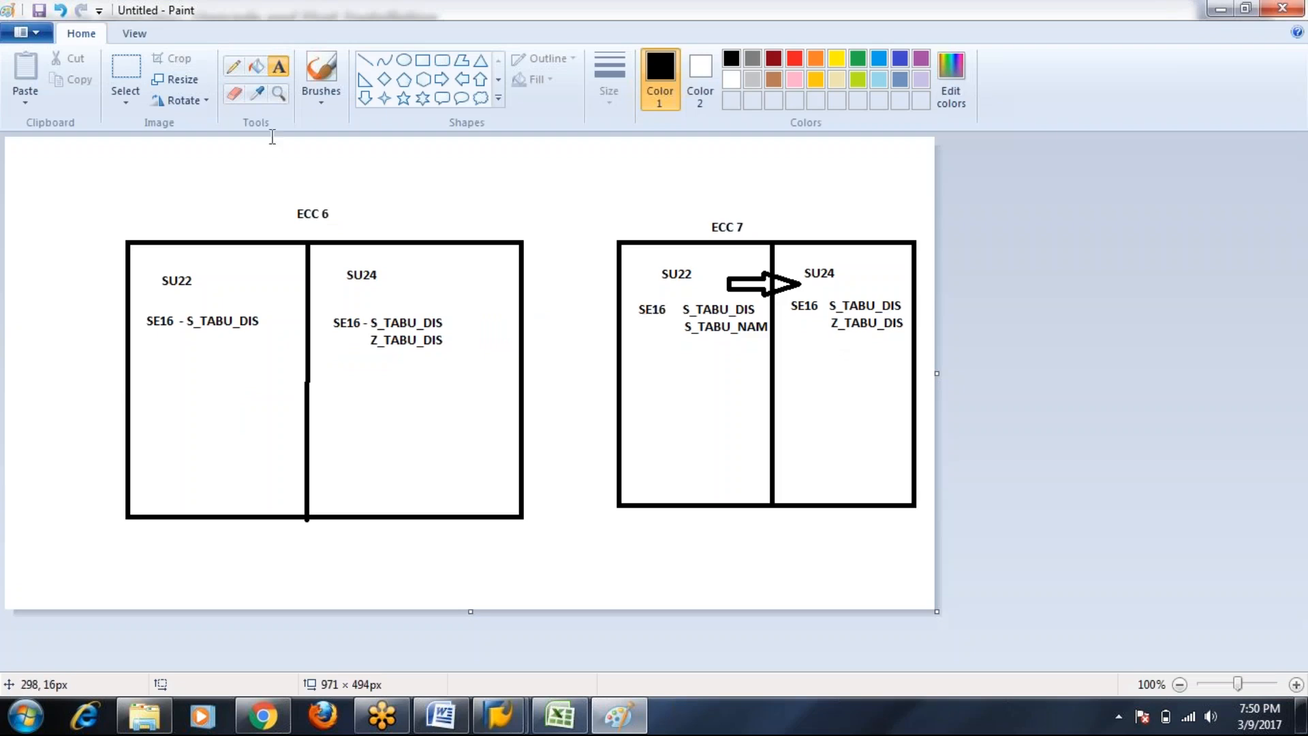
{"action": "left_click", "coordinate": [830, 340]}
{"action": "type", "text": "S_TABU_N"}
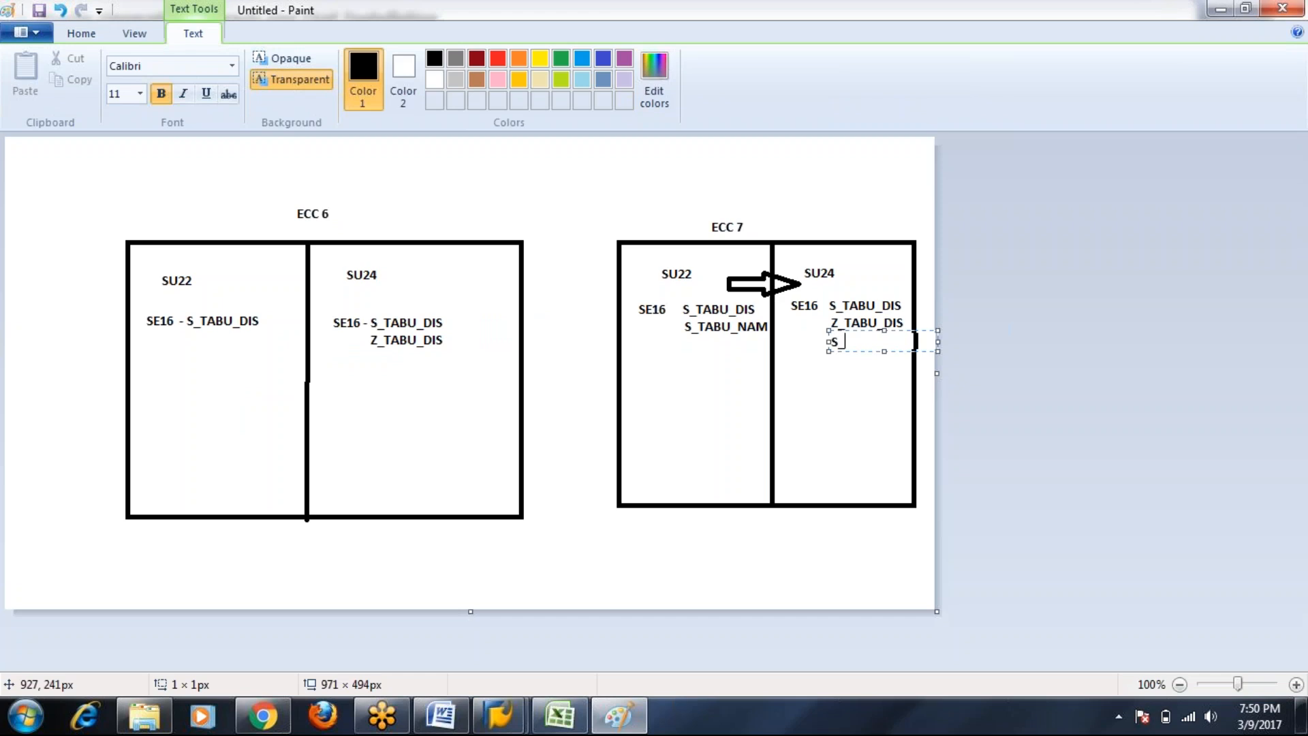
{"action": "type", "text": "AM"}
{"action": "left_click", "coordinate": [838, 368]}
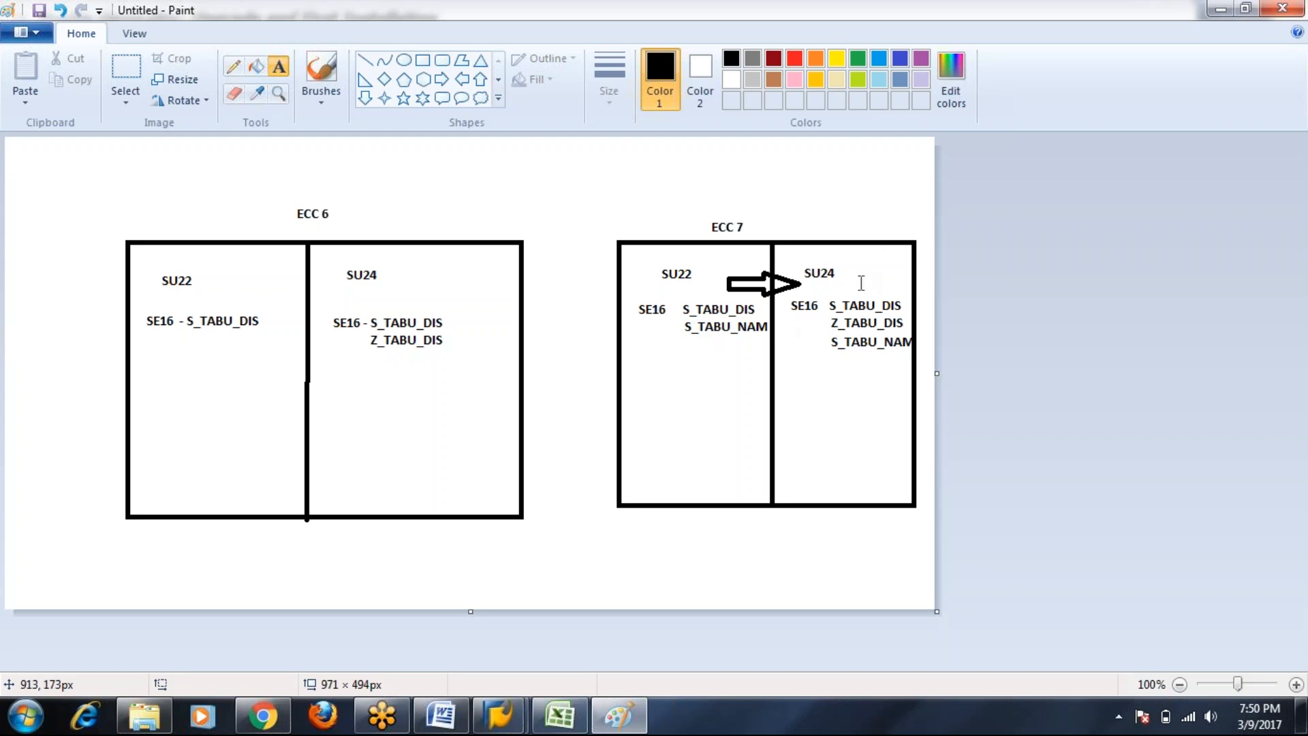
Step: Switch to SAP and open the authorization object maintenance with transaction SU21
{"action": "key", "text": "alt+Tab"}
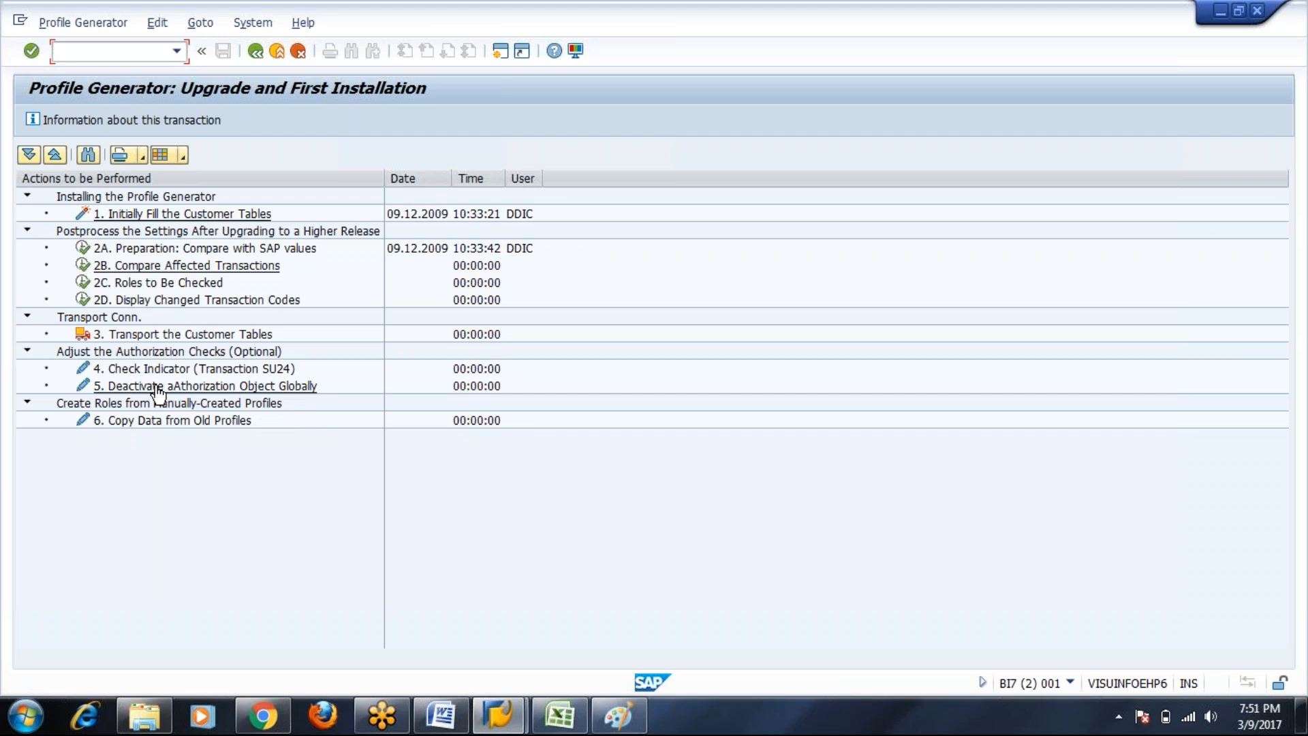
{"action": "left_click", "coordinate": [123, 46]}
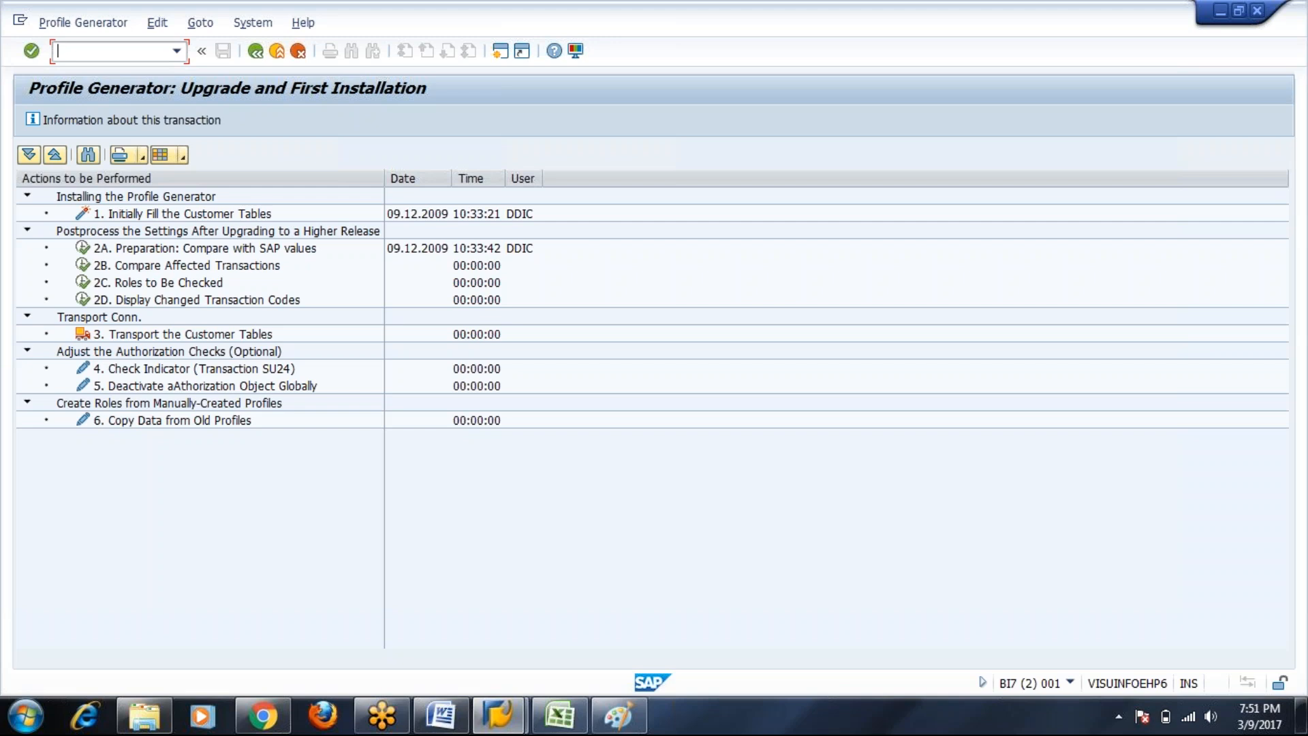
{"action": "type", "text": "/nsu01"}
{"action": "key", "text": "Return"}
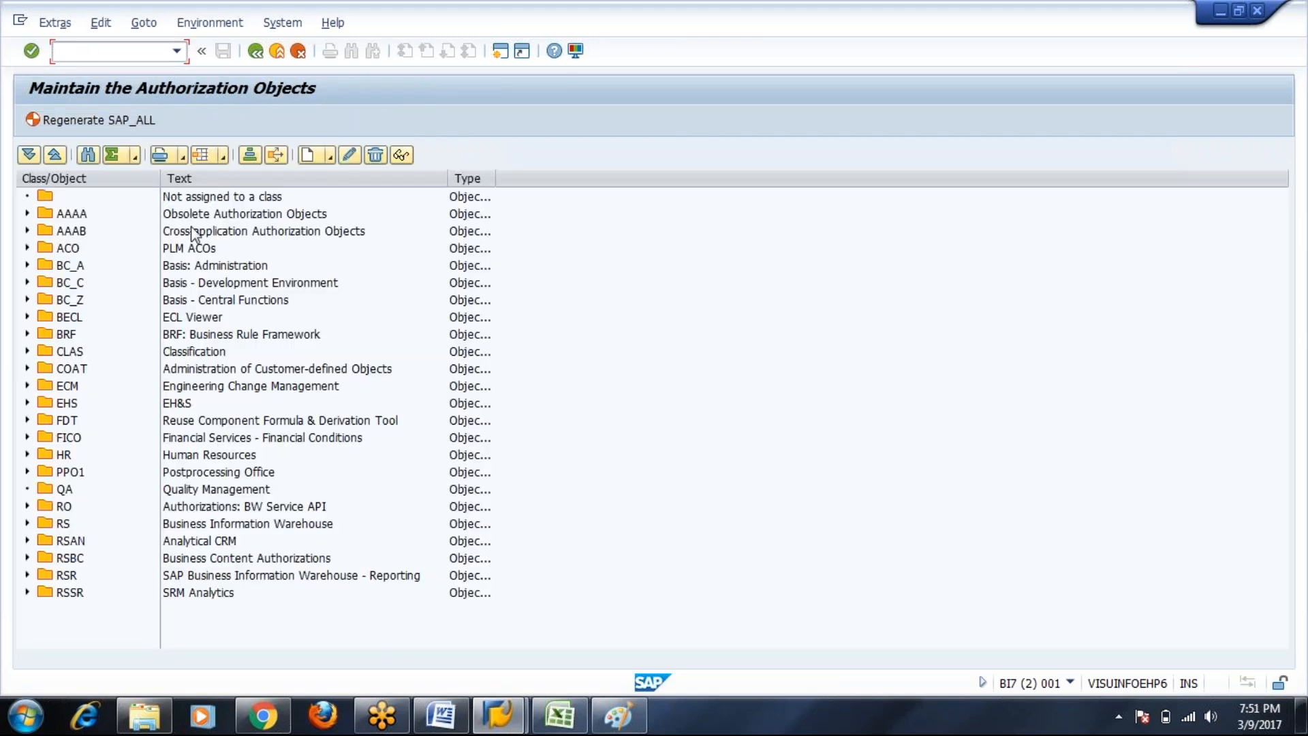
Step: Widen the Type column and expand the AAAA Obsolete Authorization Objects class to list its objects
{"action": "left_click", "coordinate": [202, 218]}
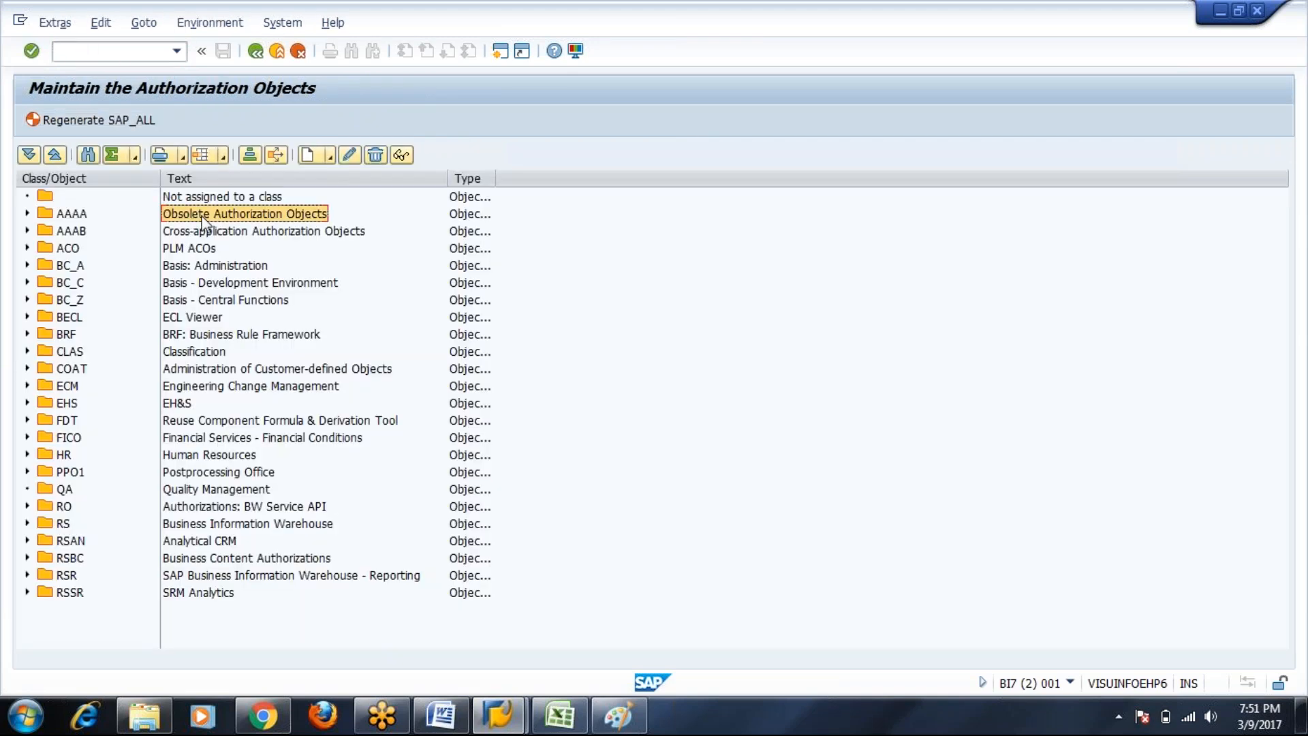
{"action": "left_click_drag", "start_coordinate": [497, 177], "coordinate": [597, 177]}
{"action": "left_click", "coordinate": [28, 213]}
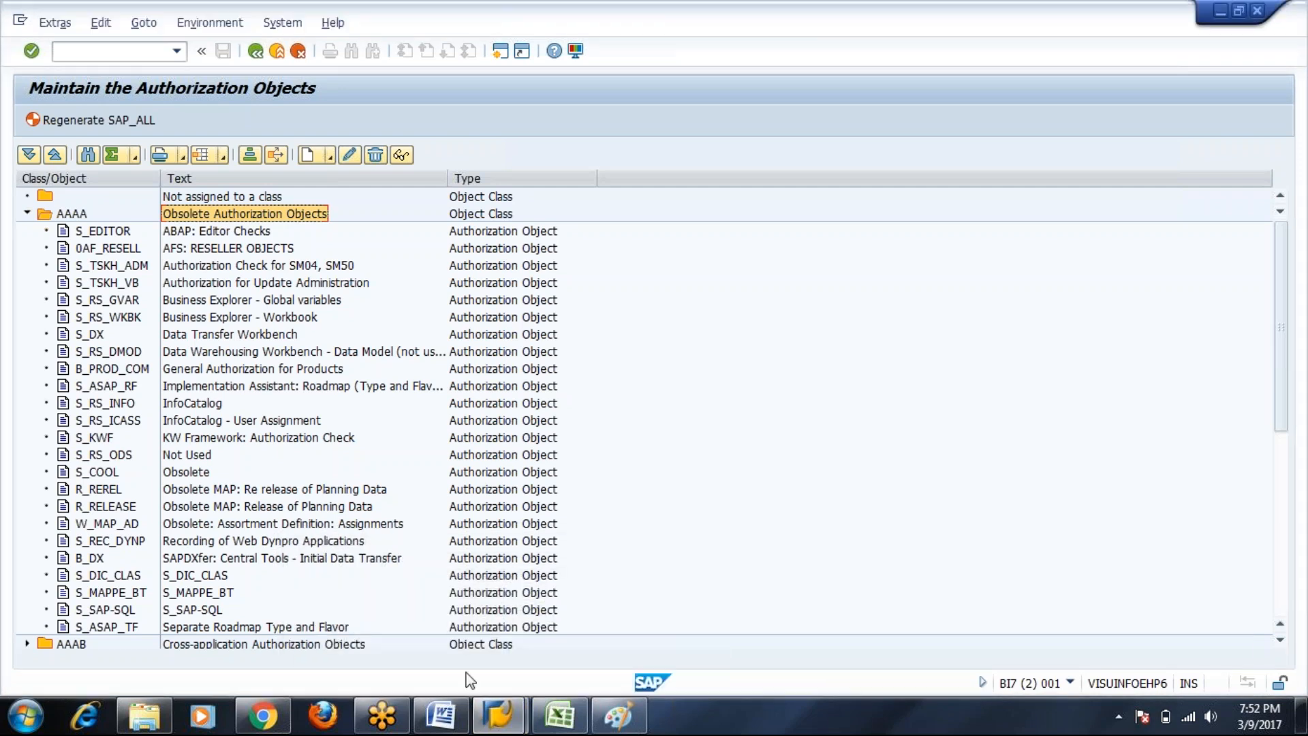
Step: Open transaction SU25, review the ECC 6 and ECC 7 diagram in Paint, and return to the SAP window
{"action": "left_click", "coordinate": [115, 49]}
{"action": "type", "text": "/nsu21"}
{"action": "key", "text": "Return"}
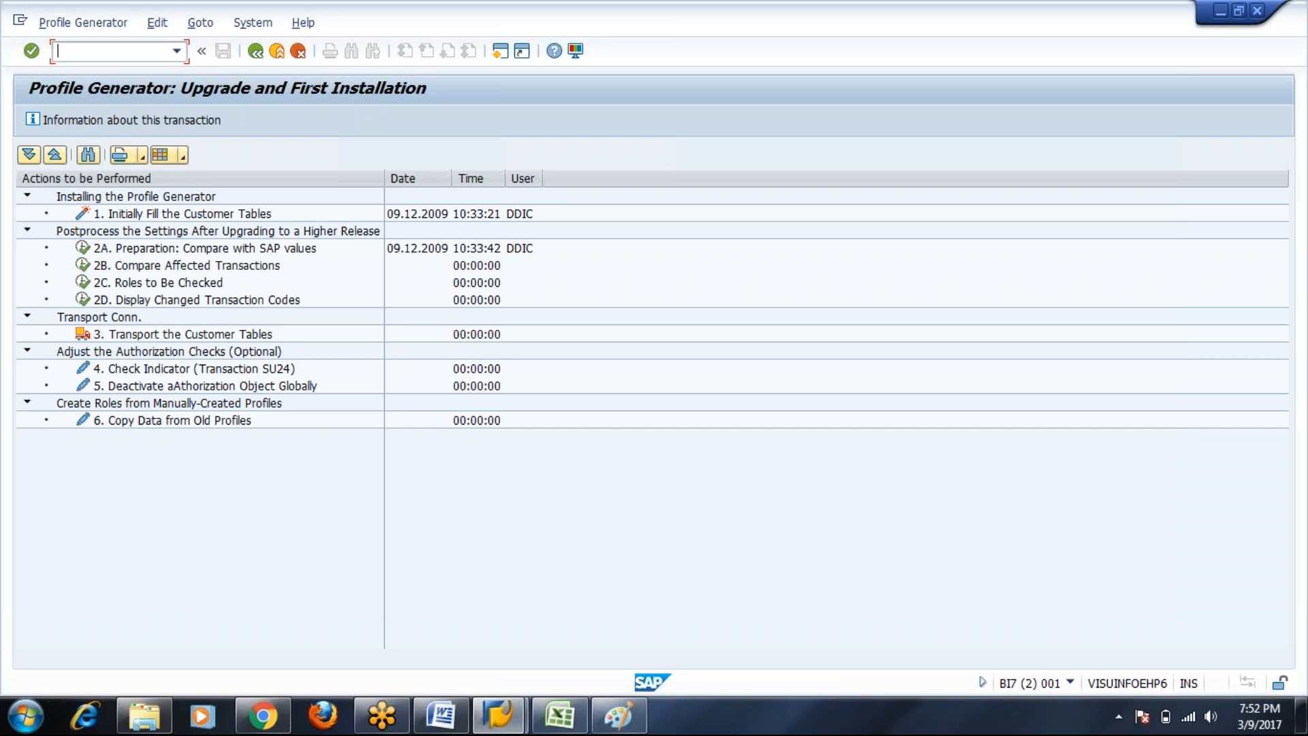
{"action": "left_click", "coordinate": [617, 715]}
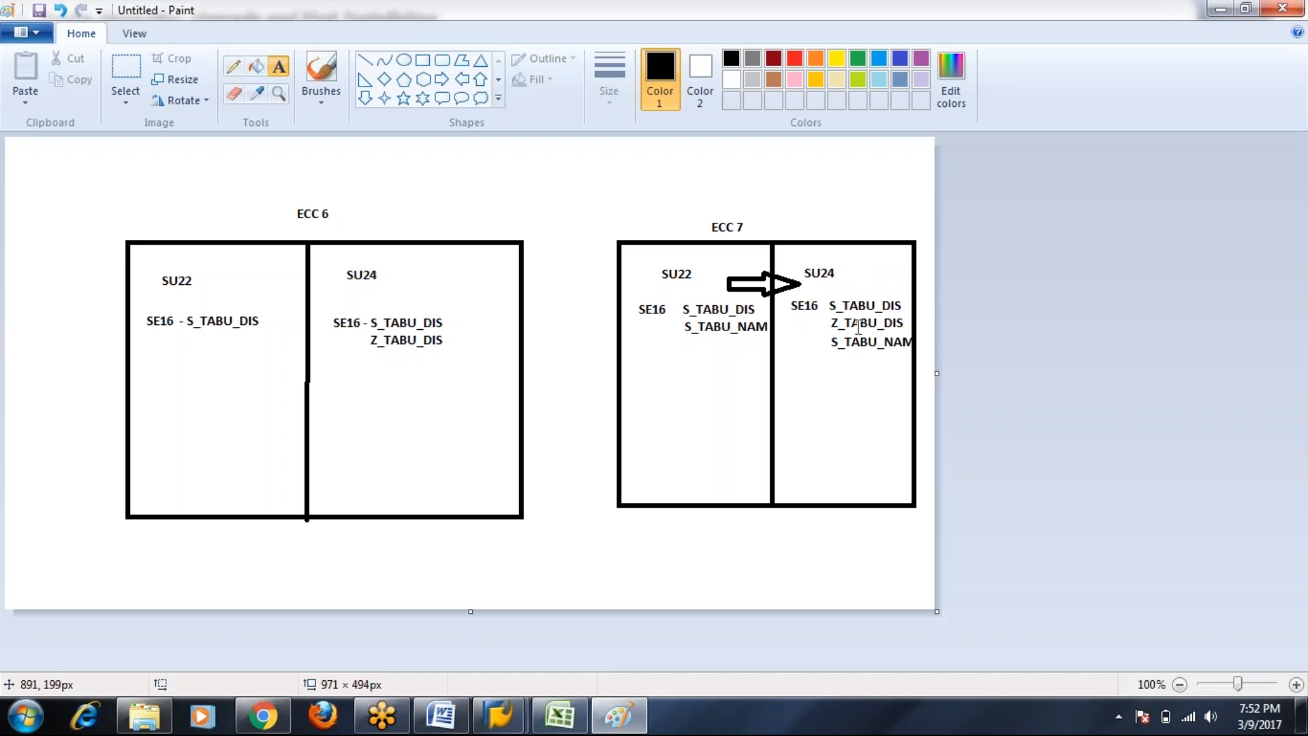
{"action": "key", "text": "alt+Tab"}
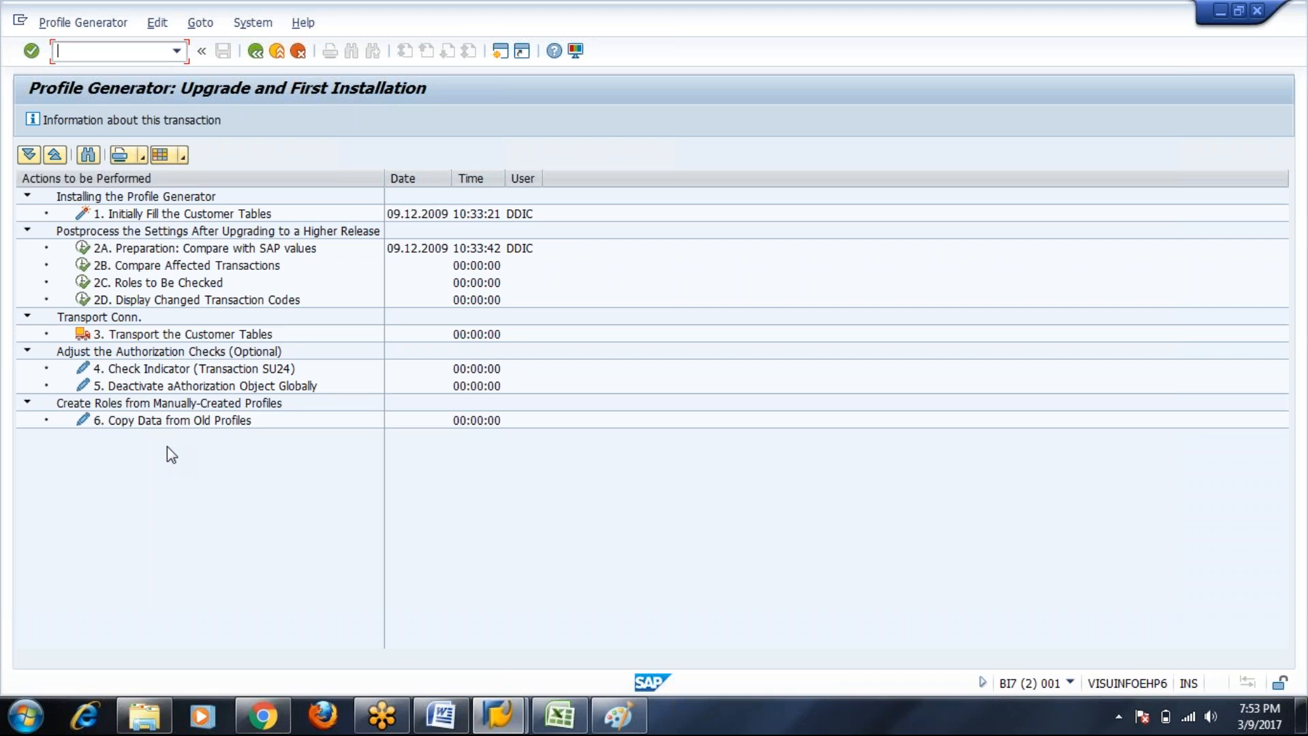
Step: Go through the SU25 section headings from Installing the Profile Generator to Create Roles from Manually-Created Profiles, and exit to SAP Easy Access
{"action": "left_click", "coordinate": [141, 197]}
{"action": "left_click", "coordinate": [141, 232]}
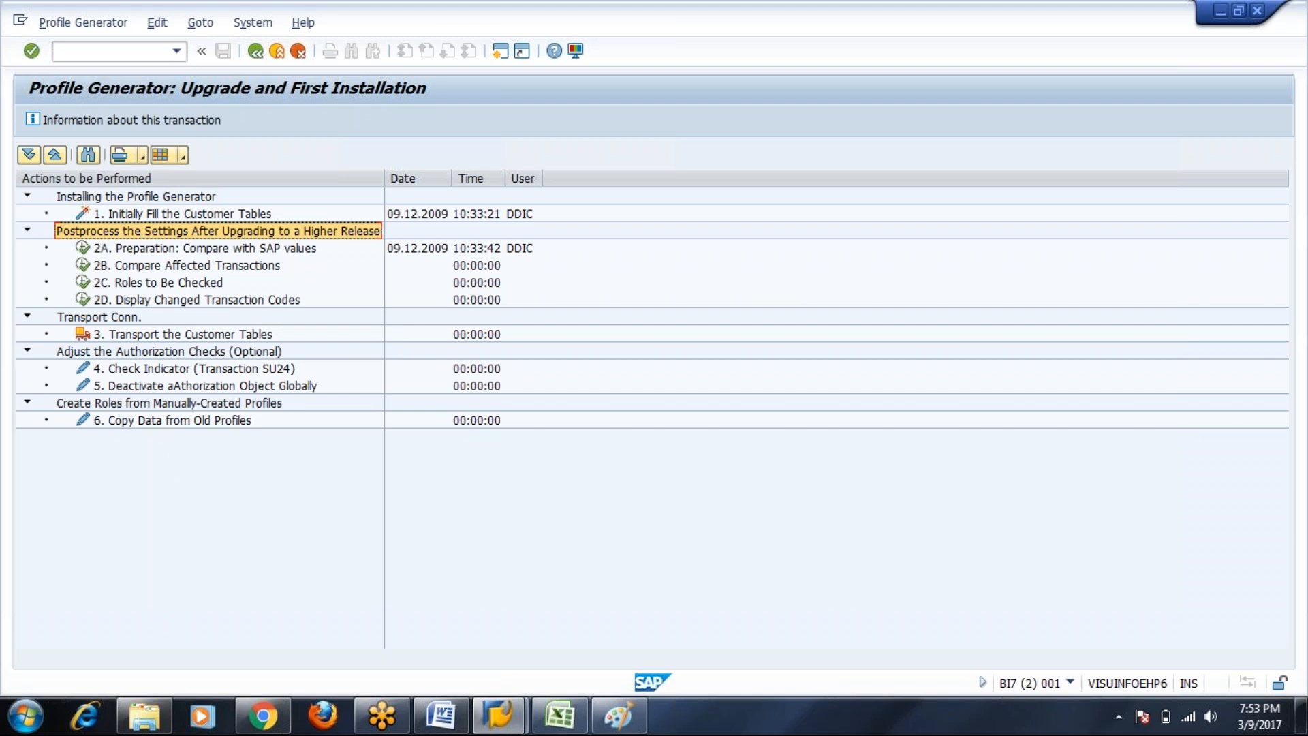
{"action": "left_click", "coordinate": [128, 317]}
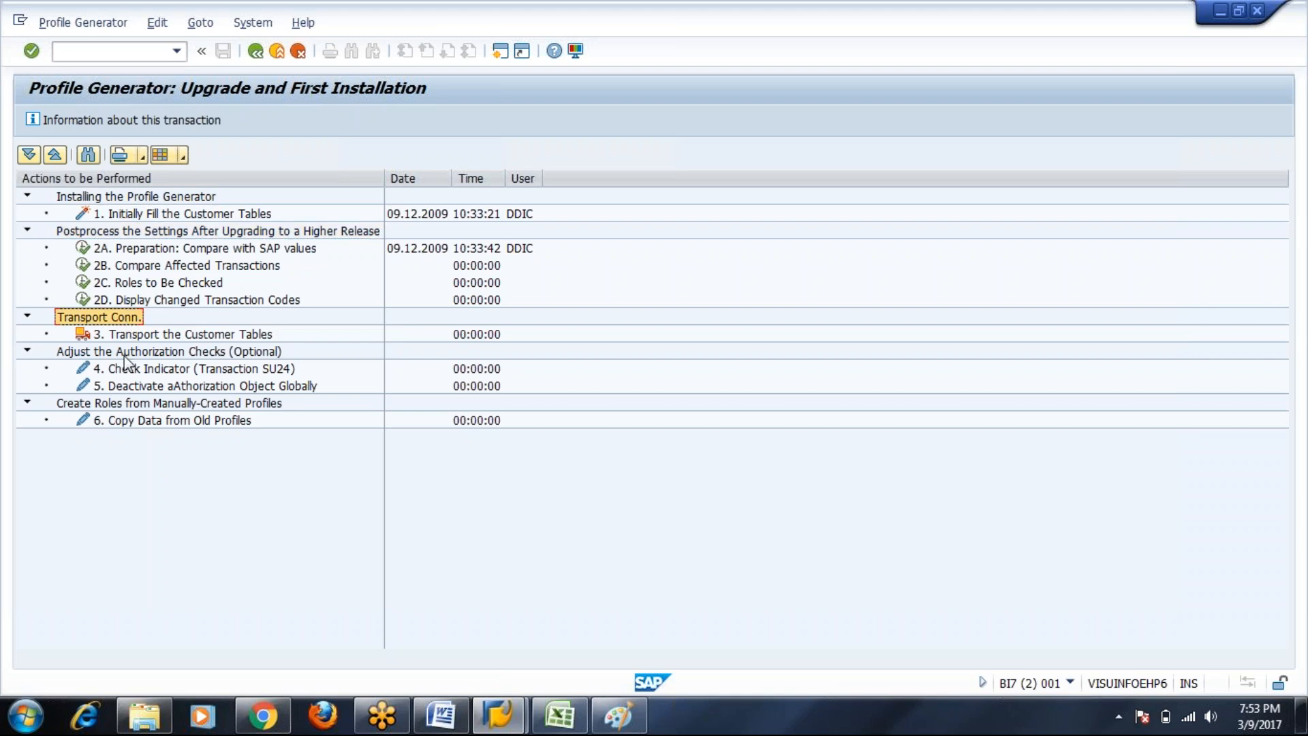
{"action": "left_click", "coordinate": [125, 353]}
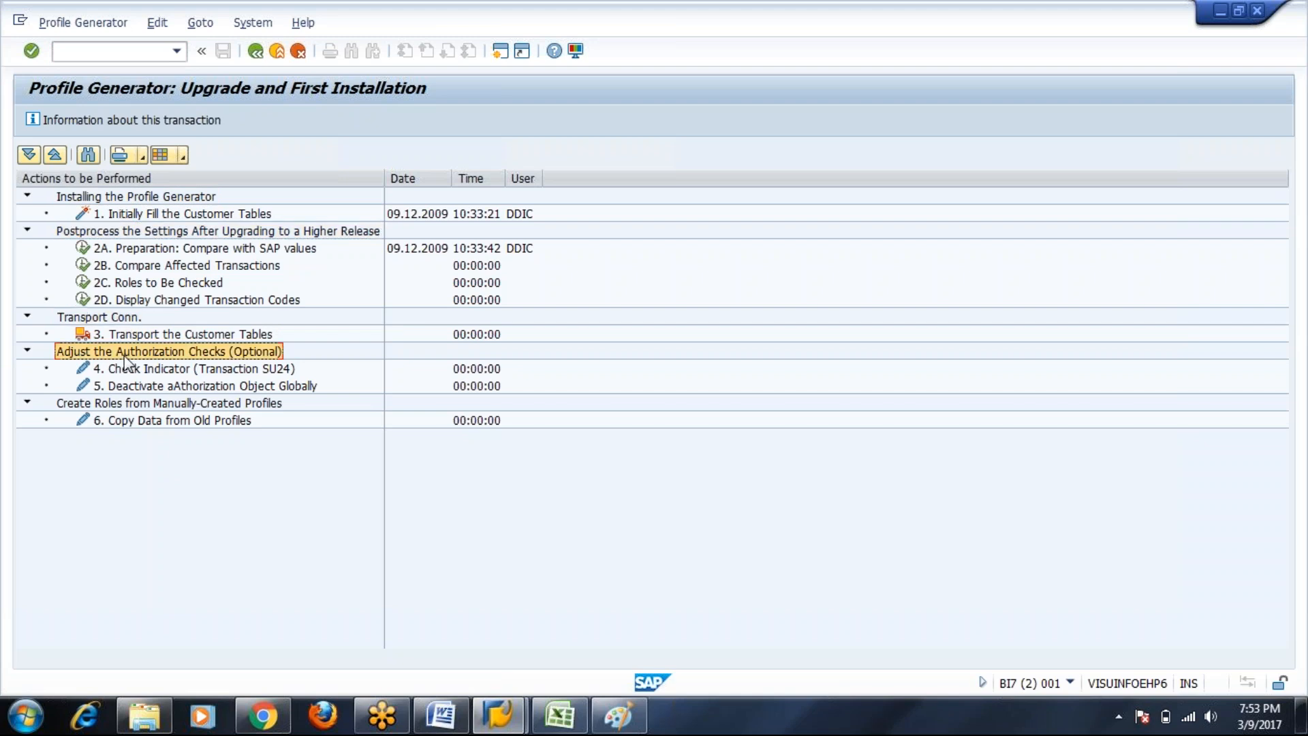
{"action": "left_click", "coordinate": [133, 409]}
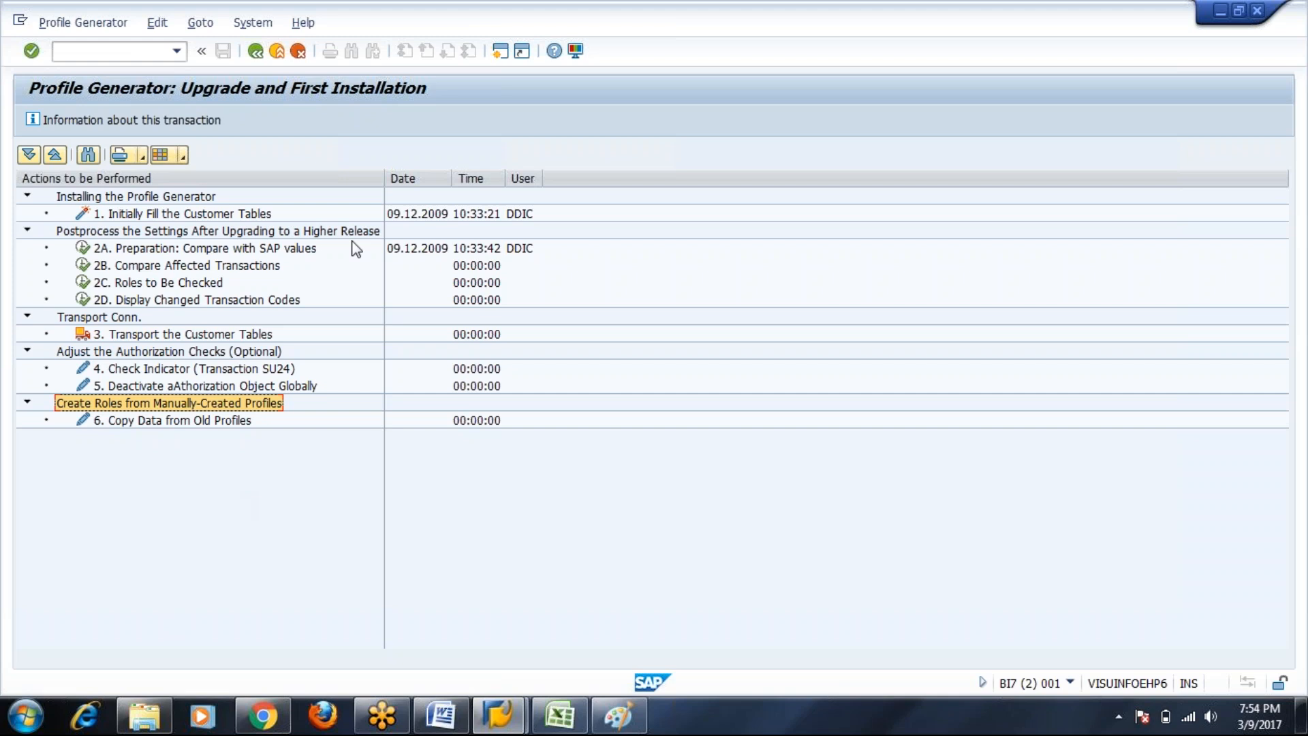
{"action": "left_click", "coordinate": [257, 52]}
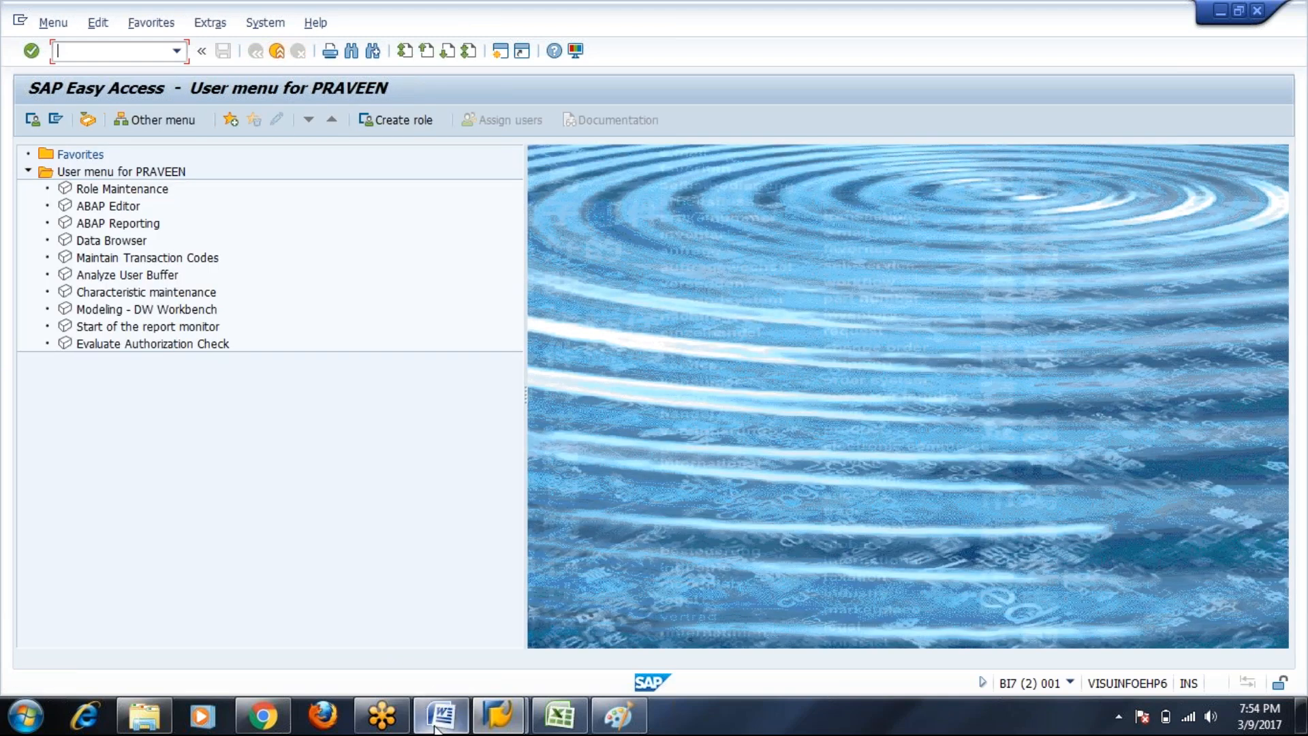
Step: Switch to the Implementation Tcodes document in Word and review the tcode list and the SU22 and SU24 table notes
{"action": "left_click", "coordinate": [438, 714]}
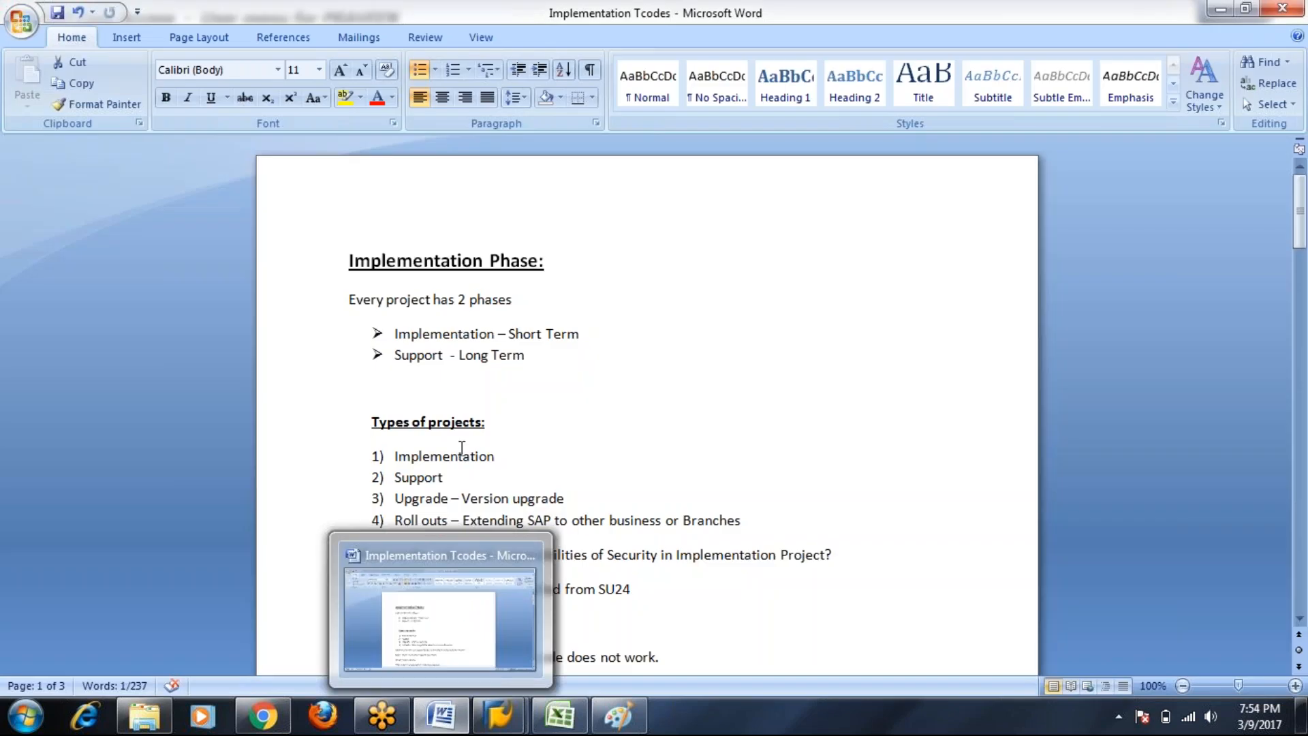
{"action": "scroll", "coordinate": [647, 409], "scroll_direction": "down", "scroll_amount": 15}
{"action": "scroll", "coordinate": [647, 408], "scroll_direction": "down", "scroll_amount": 15}
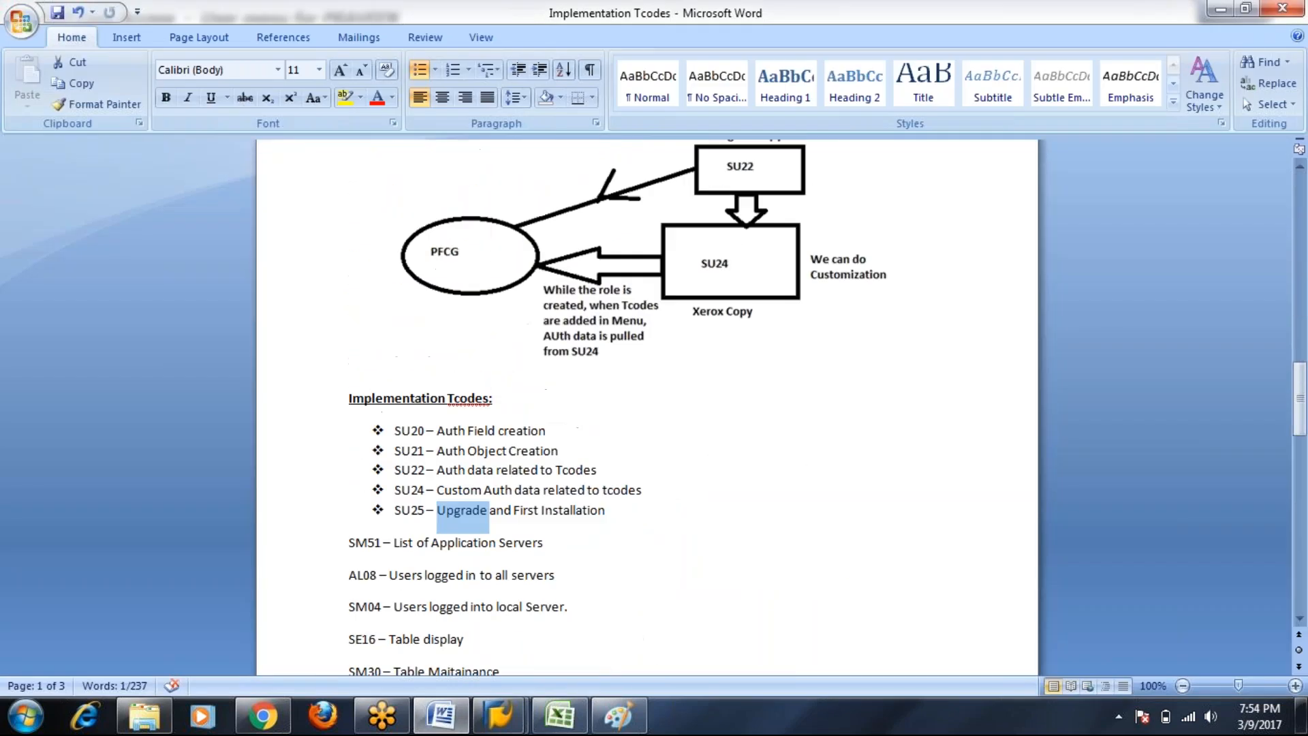
{"action": "scroll", "coordinate": [647, 409], "scroll_direction": "up", "scroll_amount": 15}
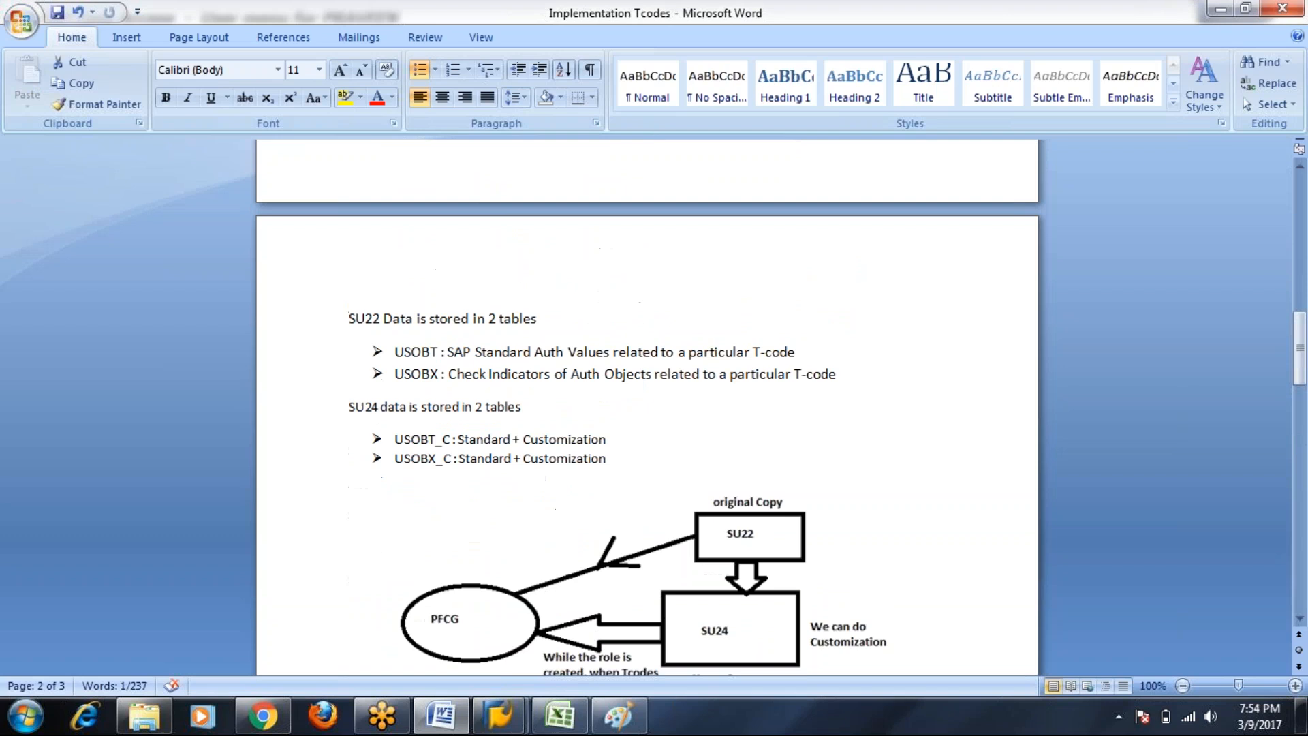
{"action": "scroll", "coordinate": [421, 395], "scroll_direction": "up", "scroll_amount": 4}
{"action": "scroll", "coordinate": [421, 395], "scroll_direction": "down", "scroll_amount": 14}
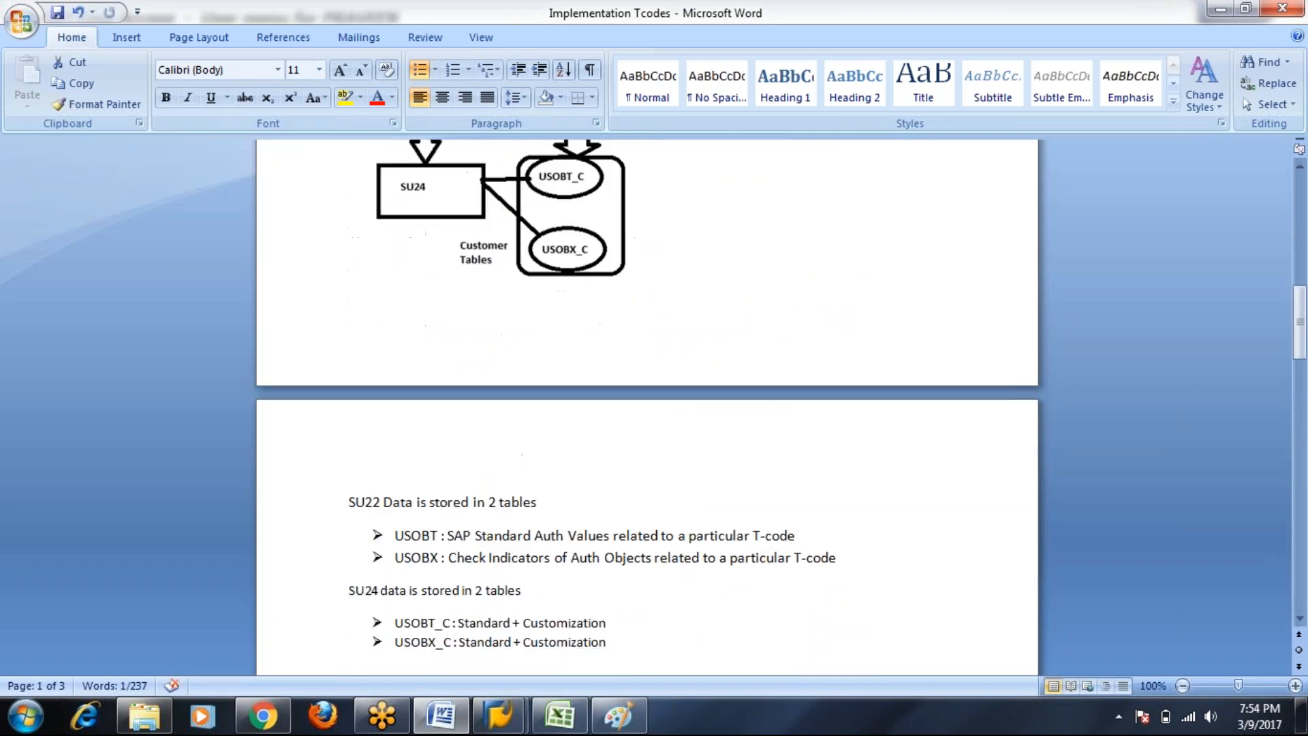